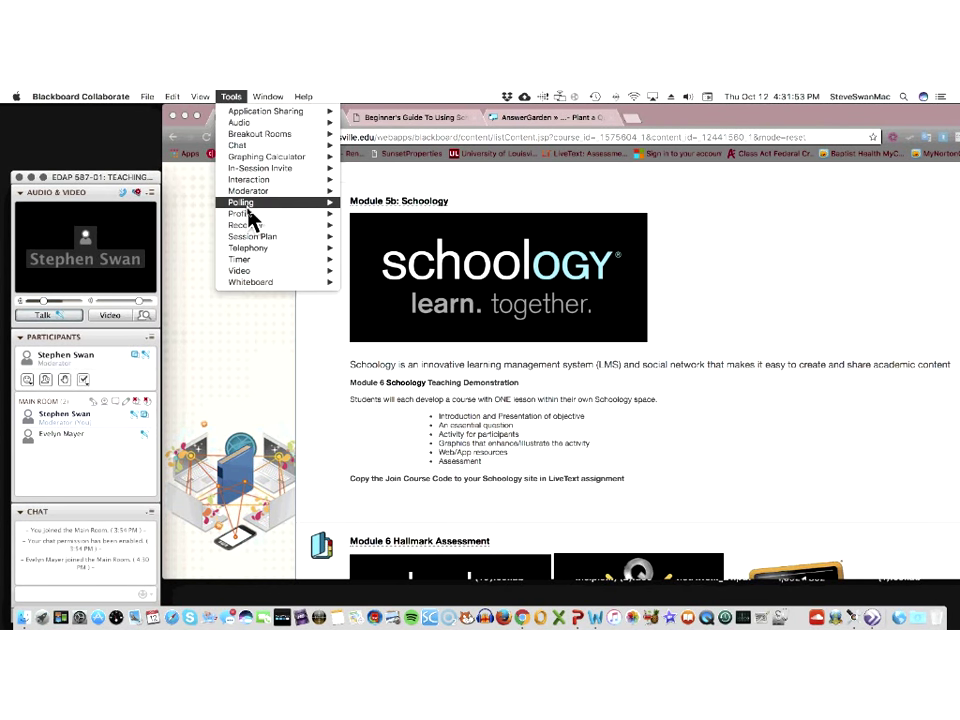
{"action": "mouse_move", "coordinate": [251, 225]}
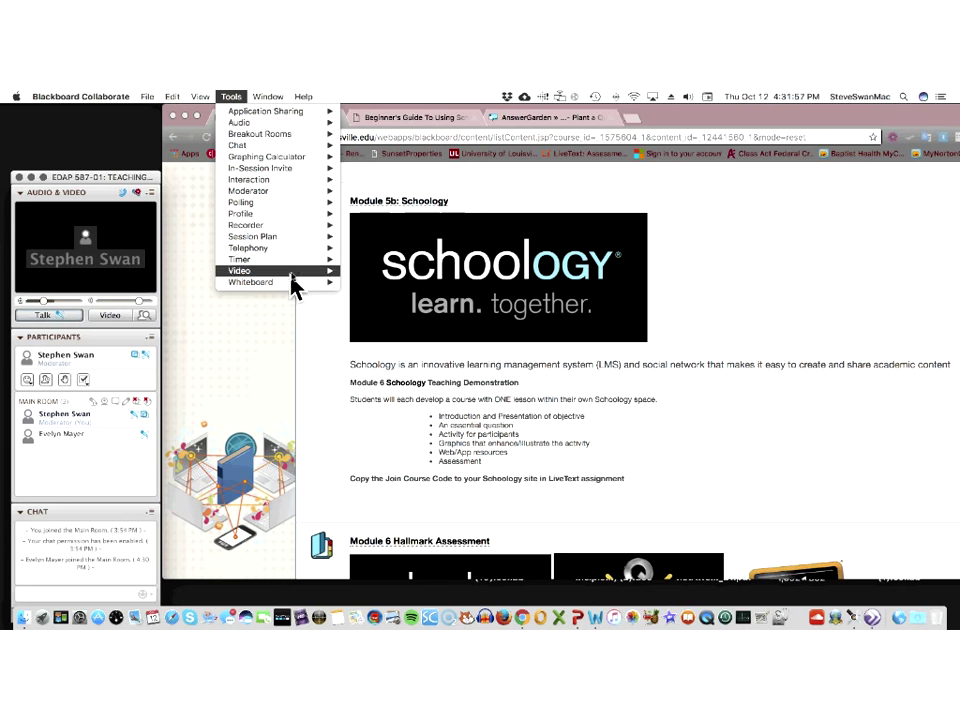
{"action": "left_click", "coordinate": [259, 302]}
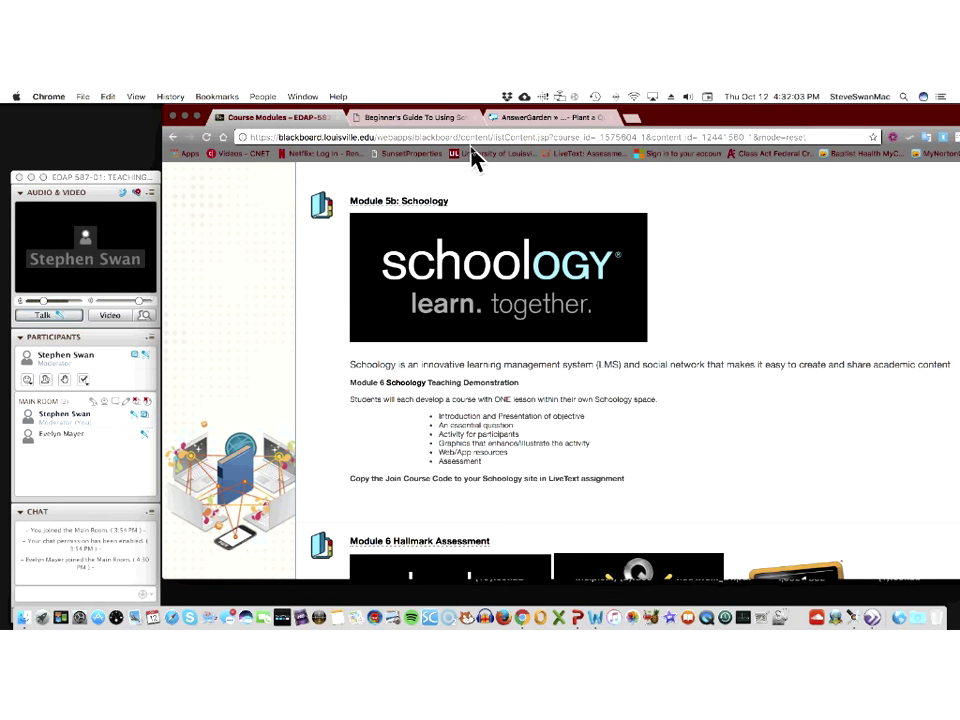
- Move the Blackboard Collaborate window up beside the browser so its chat area and room tabs fit fully on screen
{"action": "left_click", "coordinate": [67, 177]}
{"action": "left_click_drag", "start_coordinate": [67, 182], "coordinate": [40, 88]}
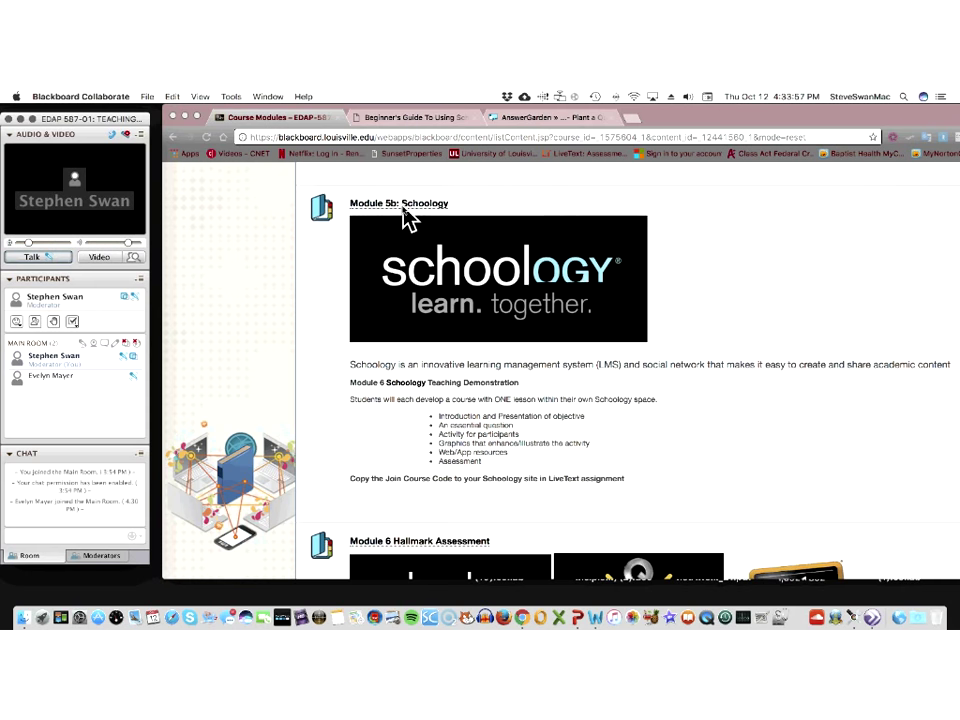
- Find the Module 5b: Schoology entry in the course modules list and open its folder
{"action": "scroll", "coordinate": [405, 218], "scroll_direction": "up", "scroll_amount": 4}
{"action": "scroll", "coordinate": [404, 212], "scroll_direction": "down", "scroll_amount": 4}
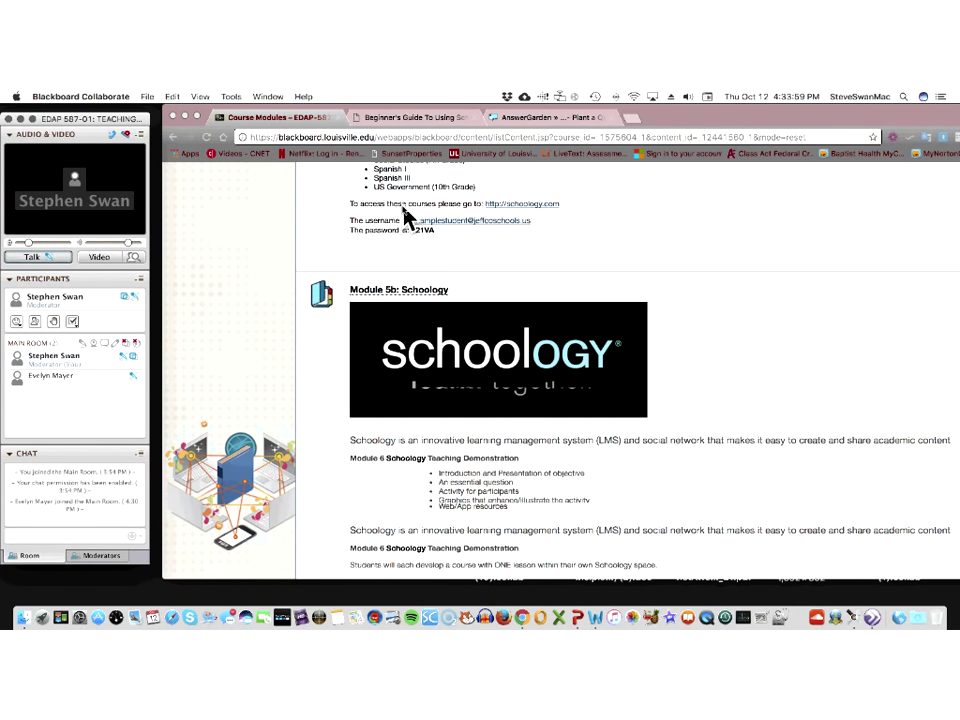
{"action": "scroll", "coordinate": [405, 218], "scroll_direction": "down", "scroll_amount": 2}
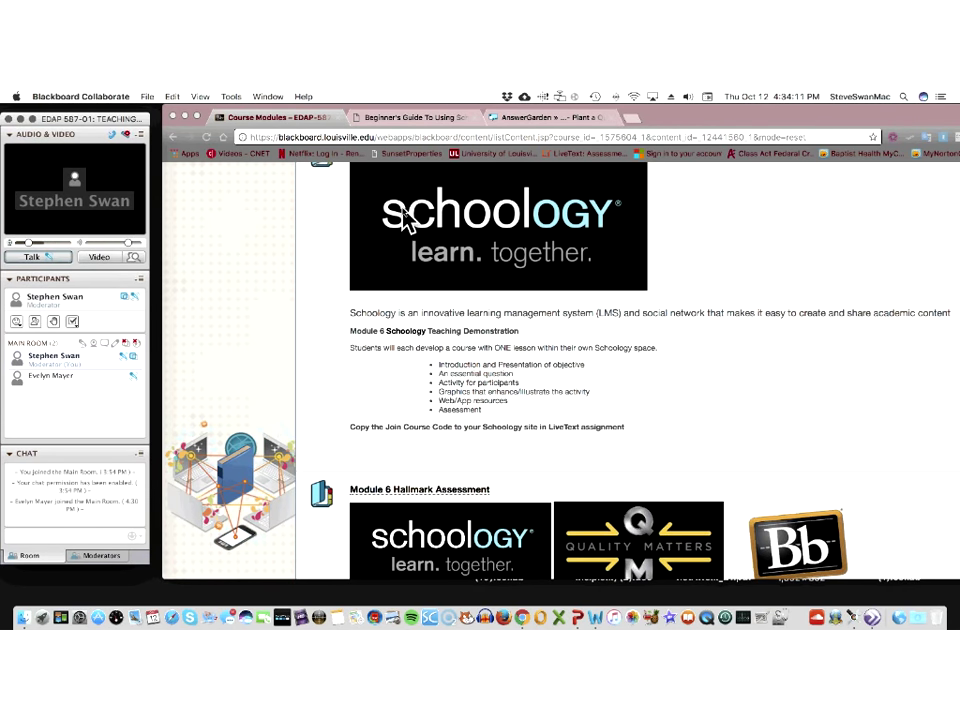
{"action": "scroll", "coordinate": [405, 220], "scroll_direction": "up", "scroll_amount": 3}
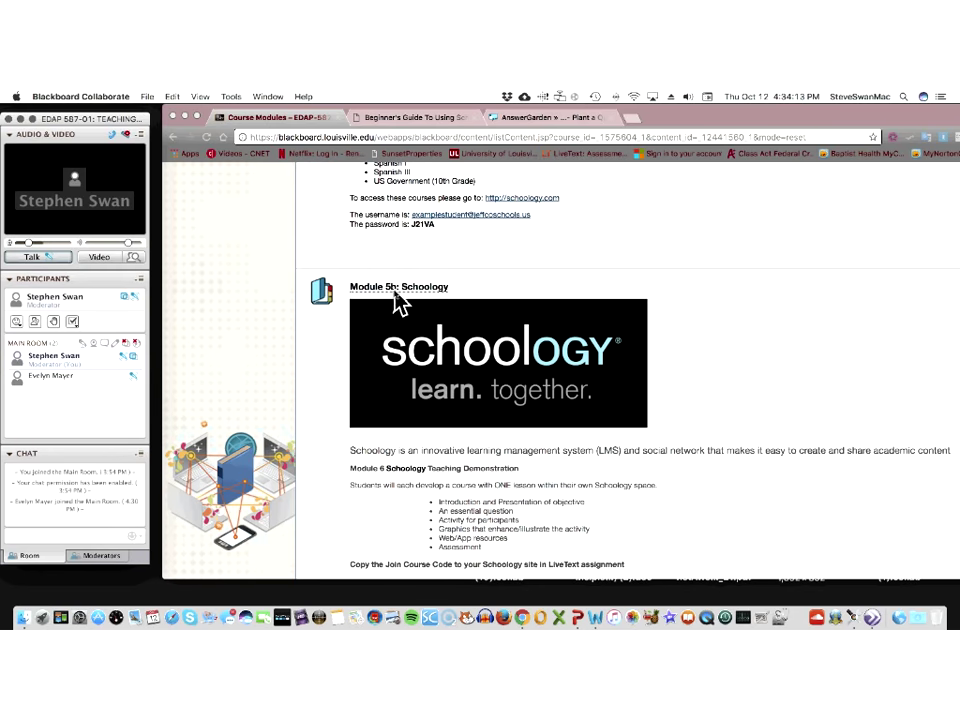
{"action": "left_click", "coordinate": [391, 288]}
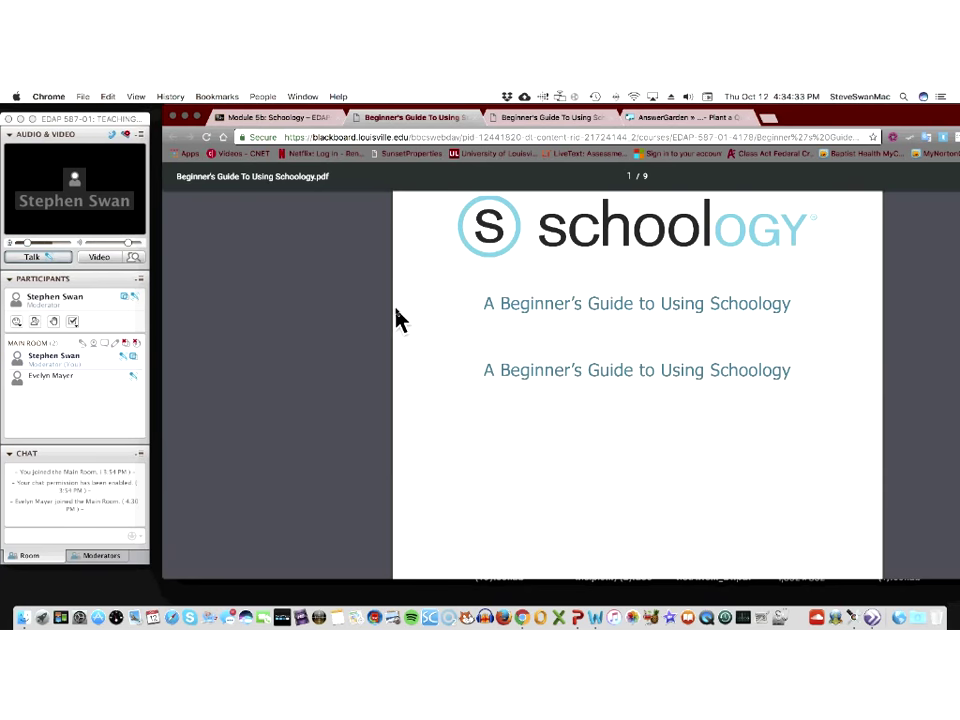
- Skim the Beginner's Guide To Using Schoology PDF from the cover to the Resource Center pages and close it
{"action": "scroll", "coordinate": [396, 318], "scroll_direction": "down", "scroll_amount": 10}
{"action": "scroll", "coordinate": [396, 318], "scroll_direction": "down", "scroll_amount": 8}
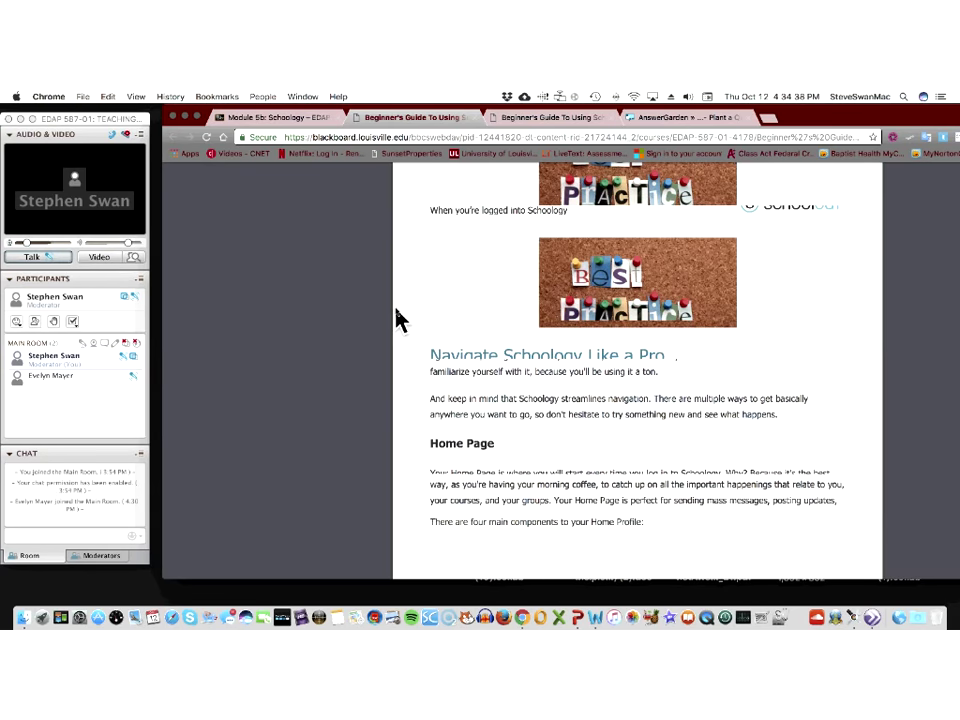
{"action": "scroll", "coordinate": [396, 318], "scroll_direction": "down", "scroll_amount": 10}
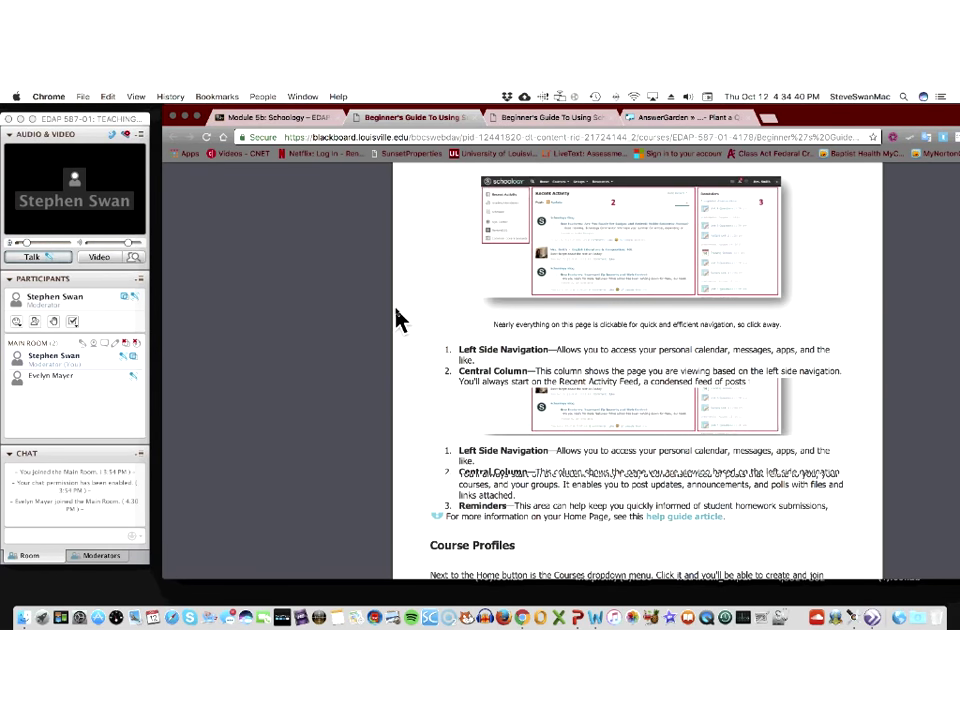
{"action": "scroll", "coordinate": [396, 318], "scroll_direction": "down", "scroll_amount": 10}
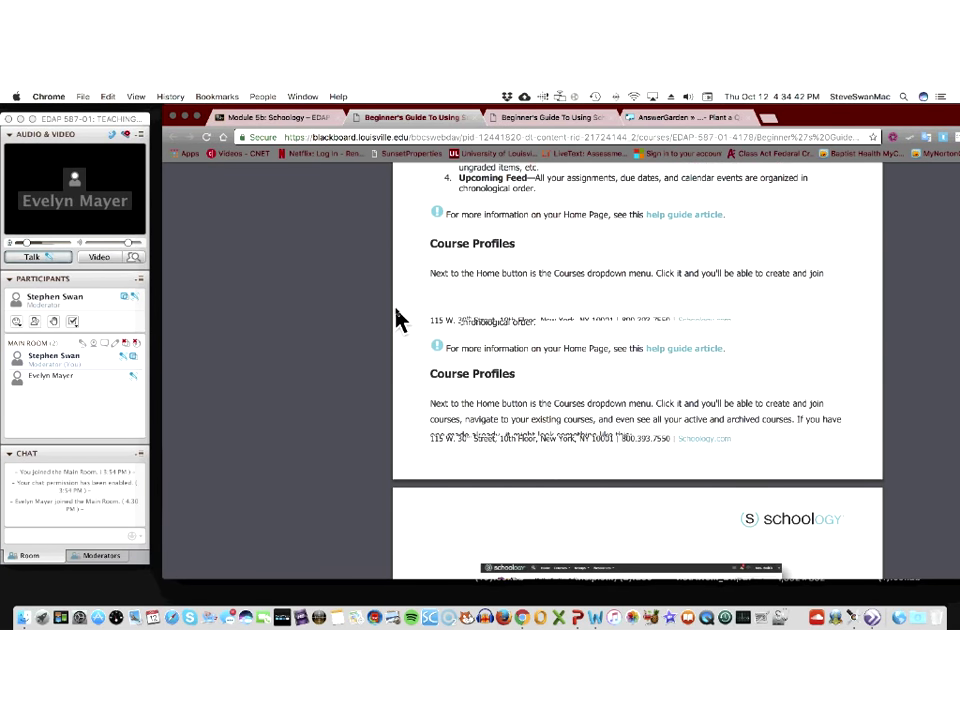
{"action": "scroll", "coordinate": [396, 318], "scroll_direction": "down", "scroll_amount": 10}
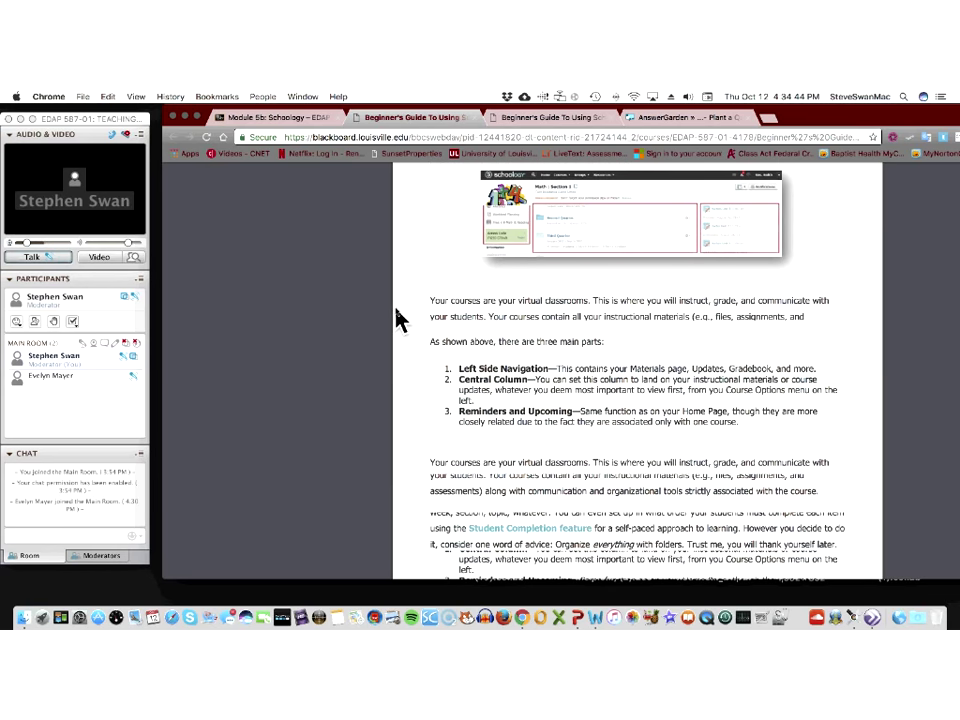
{"action": "scroll", "coordinate": [396, 318], "scroll_direction": "down", "scroll_amount": 10}
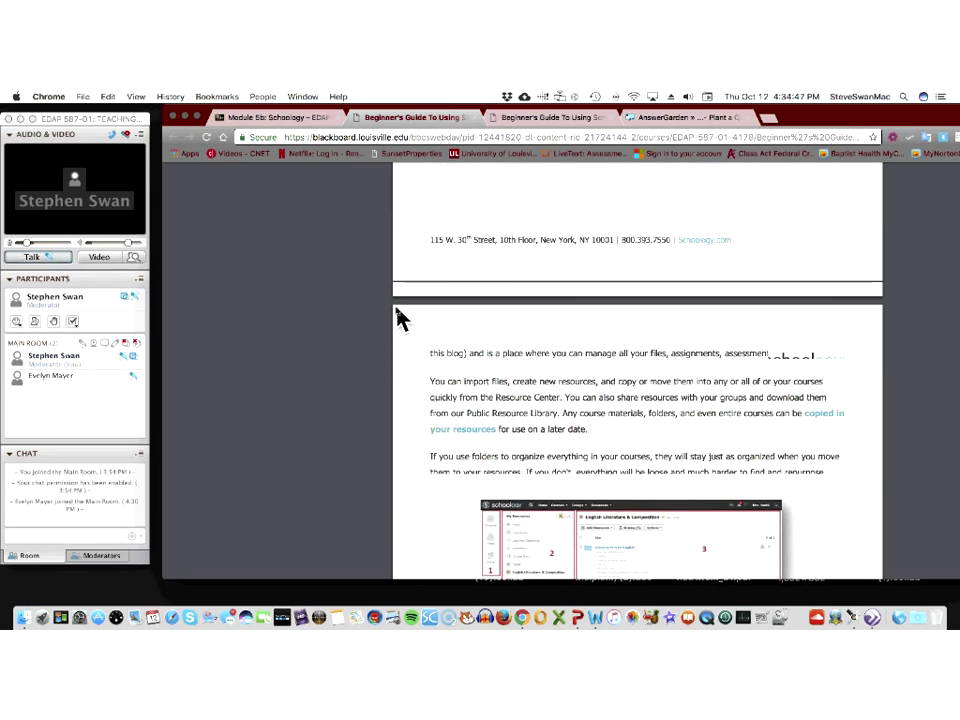
{"action": "scroll", "coordinate": [396, 318], "scroll_direction": "up", "scroll_amount": 5}
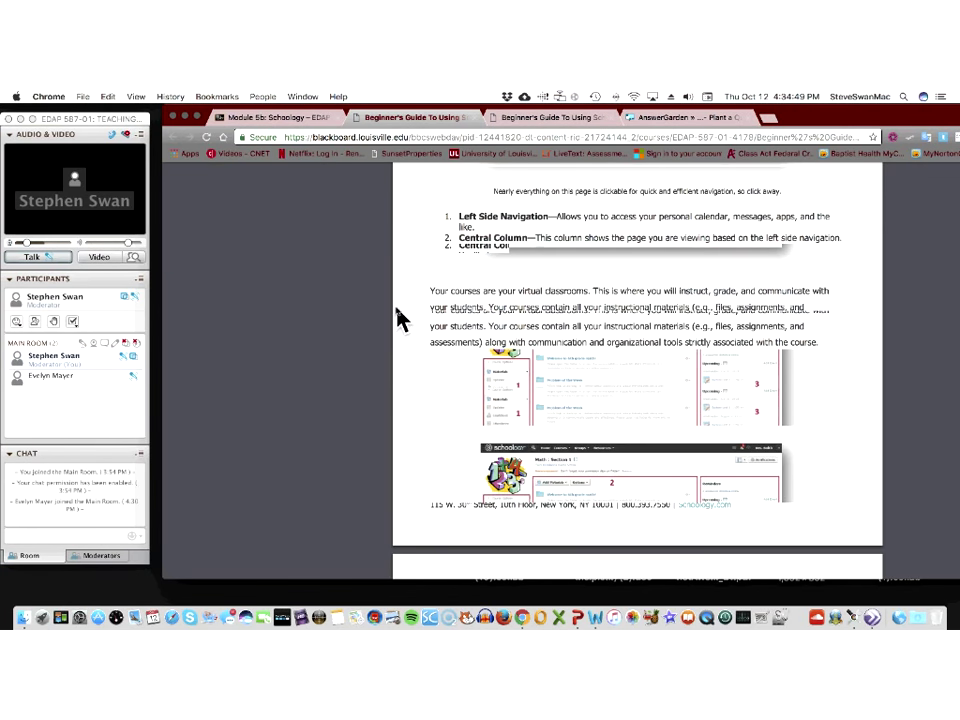
{"action": "scroll", "coordinate": [396, 318], "scroll_direction": "up", "scroll_amount": 3}
{"action": "scroll", "coordinate": [398, 318], "scroll_direction": "up", "scroll_amount": 10}
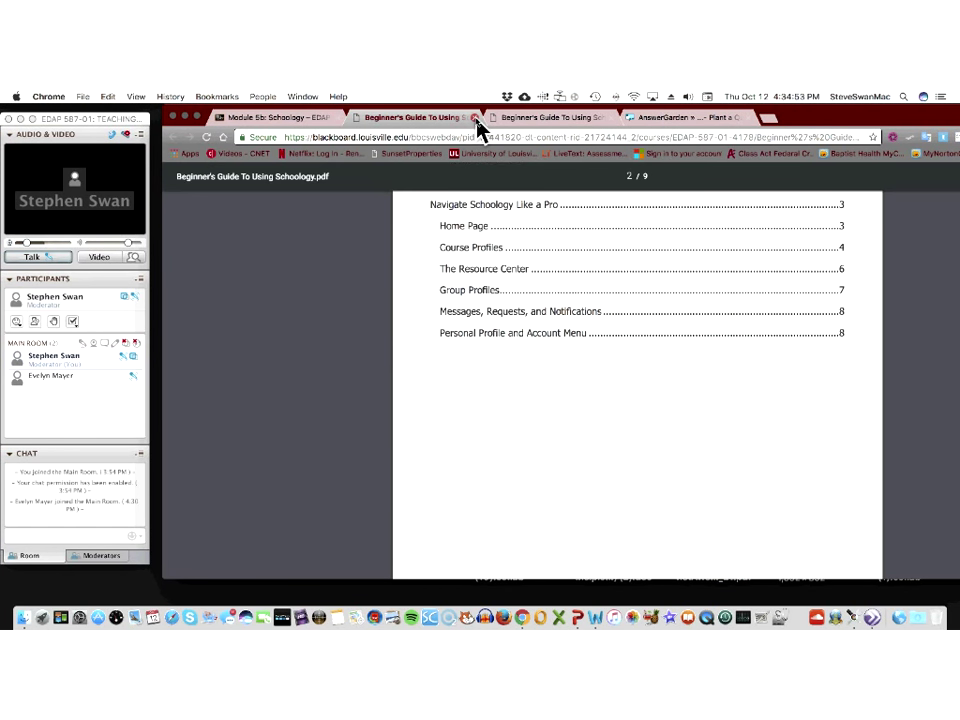
{"action": "left_click", "coordinate": [479, 118]}
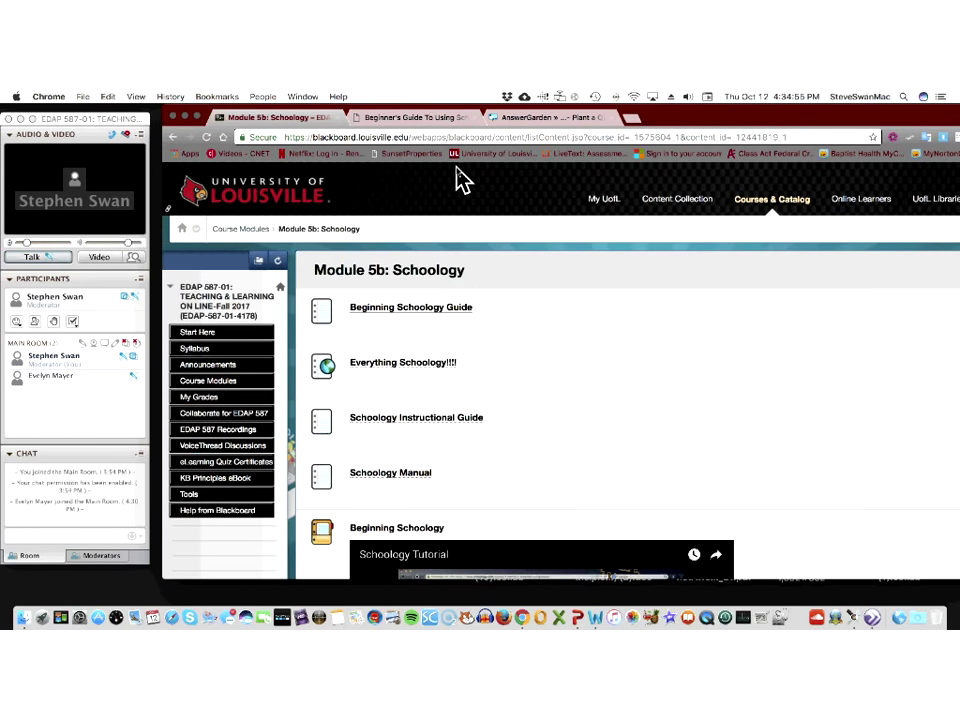
- Review the resources in Module 5b: Schoology, from the guides and manual to the tutorial videos and the student-paced design link
{"action": "scroll", "coordinate": [460, 290], "scroll_direction": "down", "scroll_amount": 3}
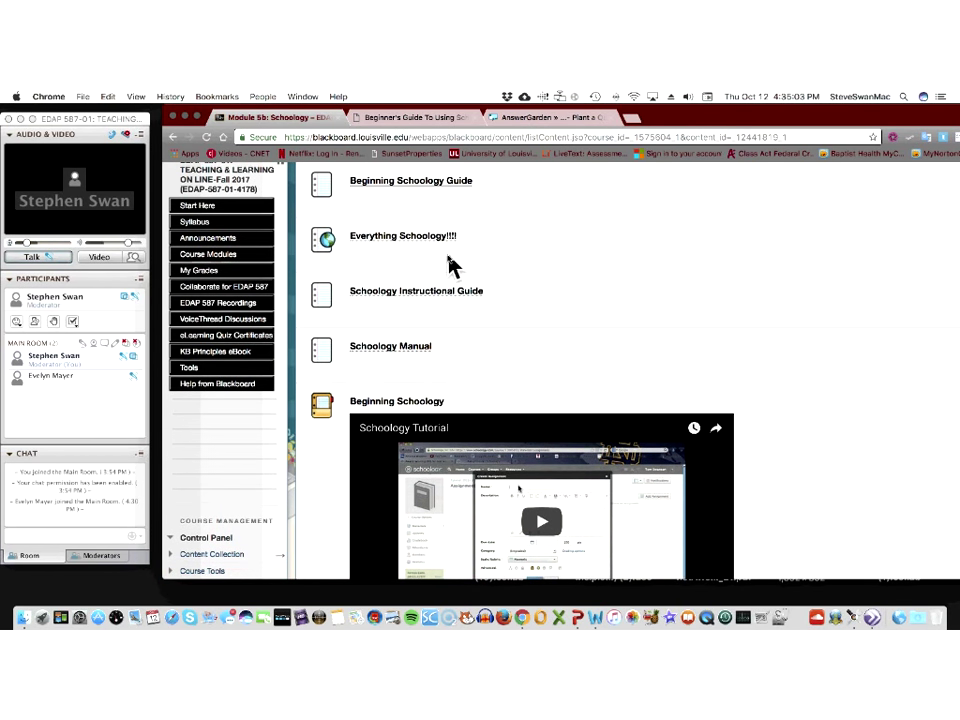
{"action": "scroll", "coordinate": [452, 262], "scroll_direction": "down", "scroll_amount": 2}
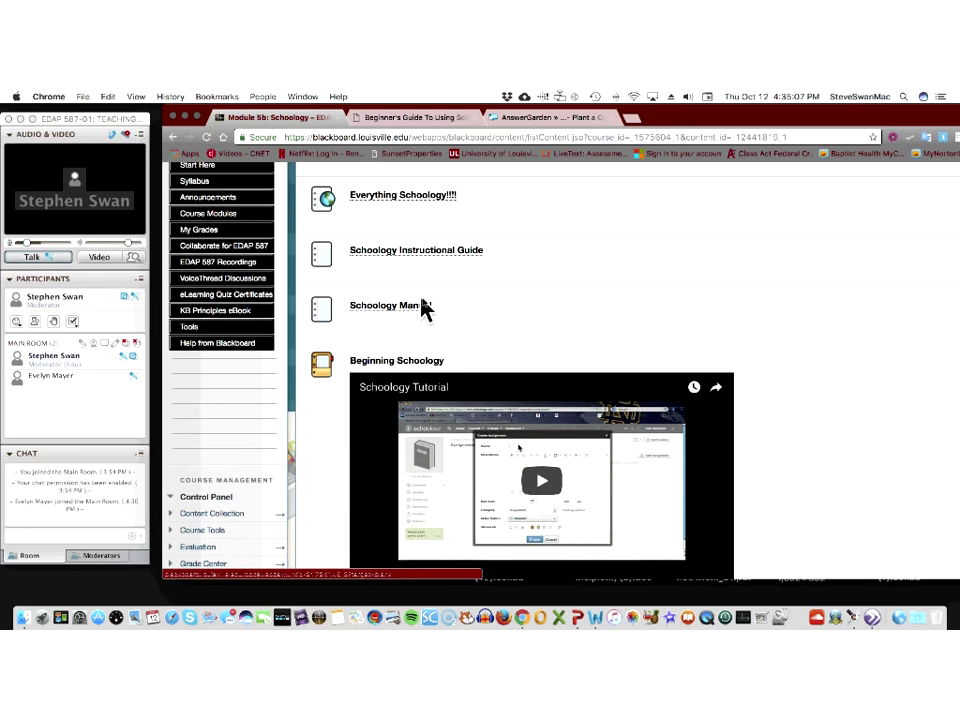
{"action": "scroll", "coordinate": [424, 310], "scroll_direction": "down", "scroll_amount": 2}
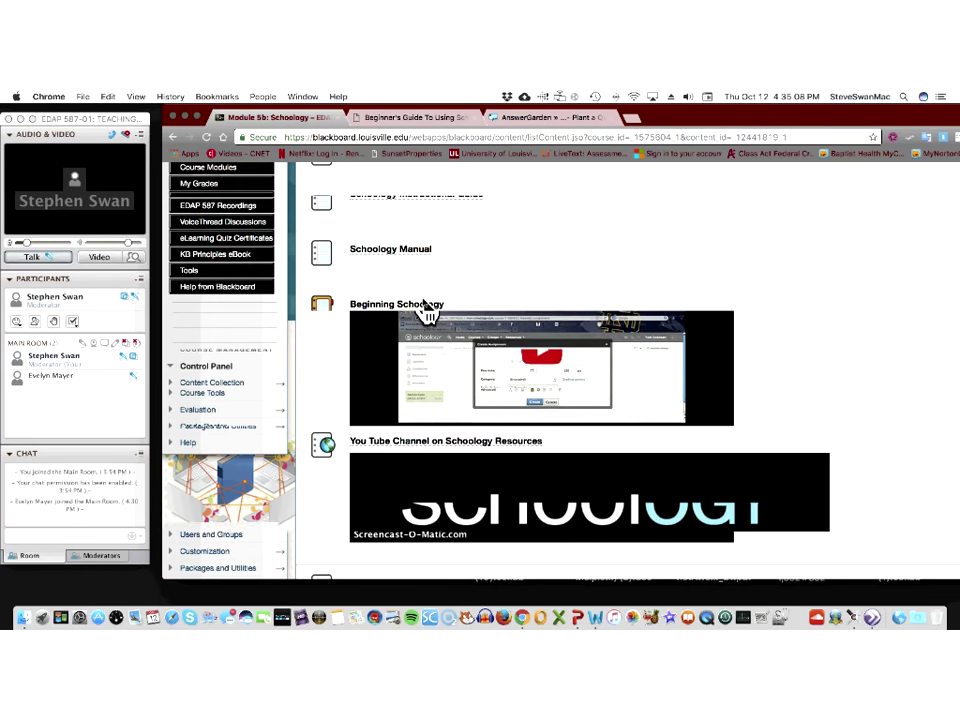
{"action": "scroll", "coordinate": [427, 312], "scroll_direction": "down", "scroll_amount": 3}
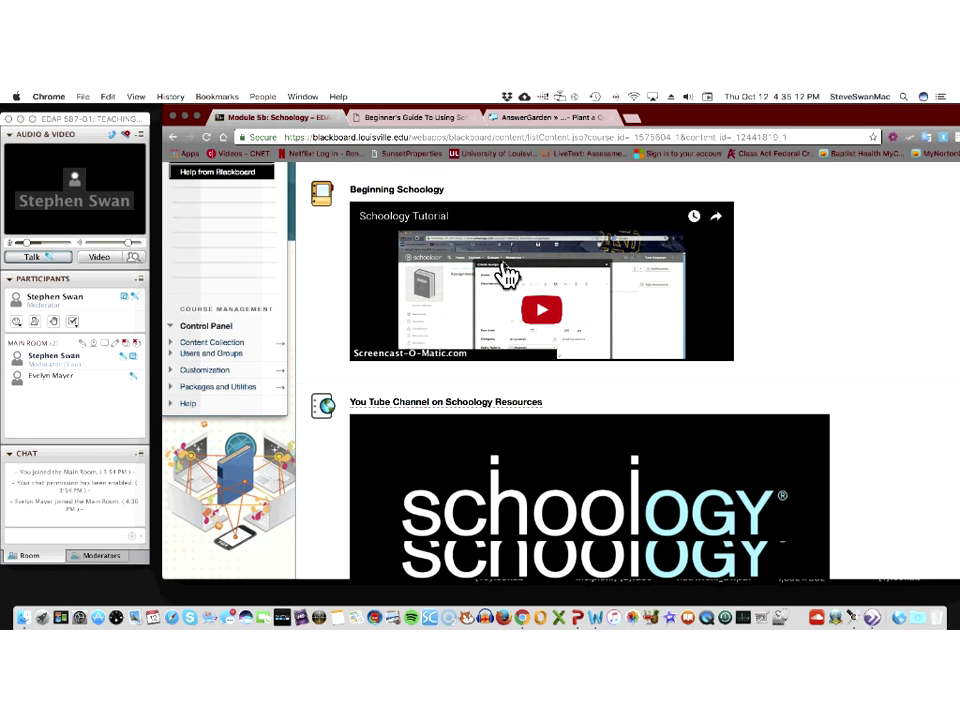
{"action": "scroll", "coordinate": [560, 380], "scroll_direction": "up", "scroll_amount": 1}
{"action": "scroll", "coordinate": [505, 272], "scroll_direction": "down", "scroll_amount": 4}
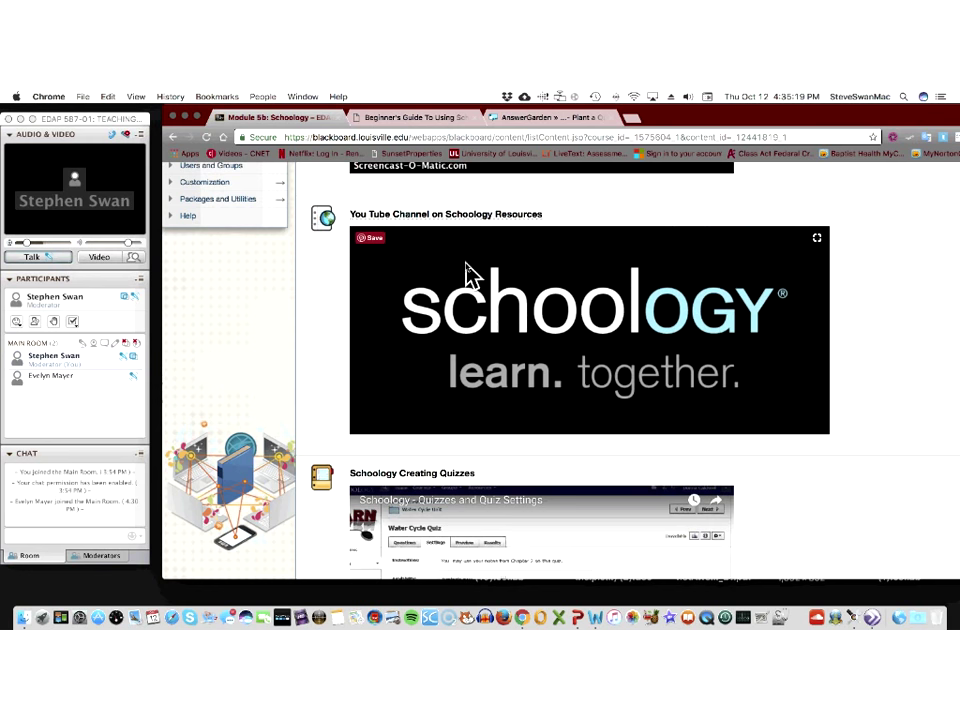
{"action": "scroll", "coordinate": [407, 278], "scroll_direction": "down", "scroll_amount": 1}
{"action": "scroll", "coordinate": [407, 278], "scroll_direction": "down", "scroll_amount": 2}
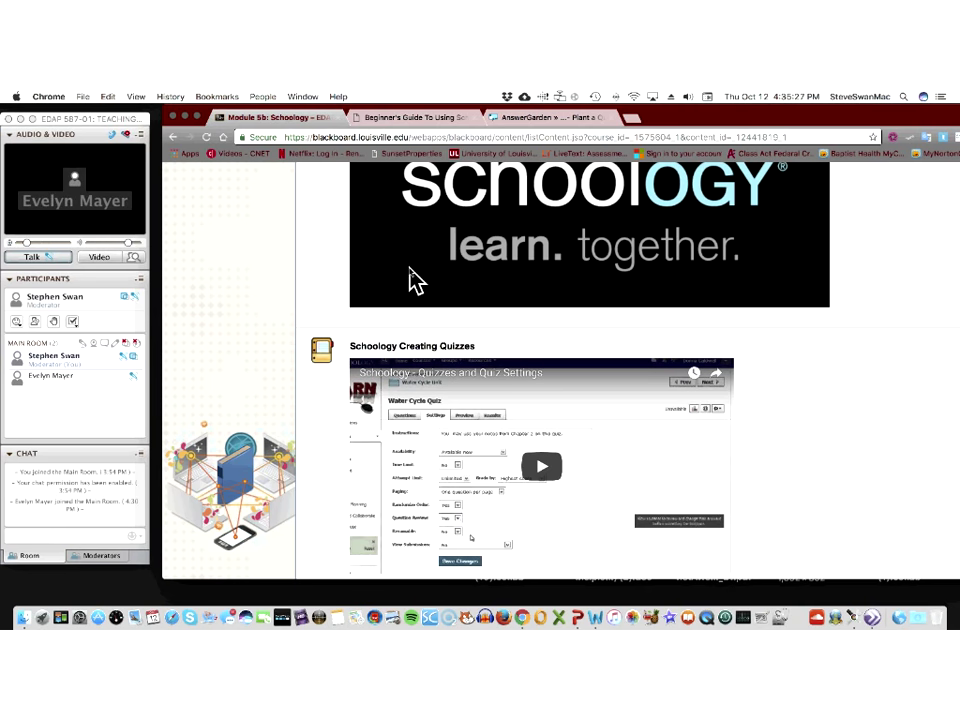
{"action": "scroll", "coordinate": [410, 279], "scroll_direction": "down", "scroll_amount": 2}
{"action": "scroll", "coordinate": [410, 279], "scroll_direction": "down", "scroll_amount": 4}
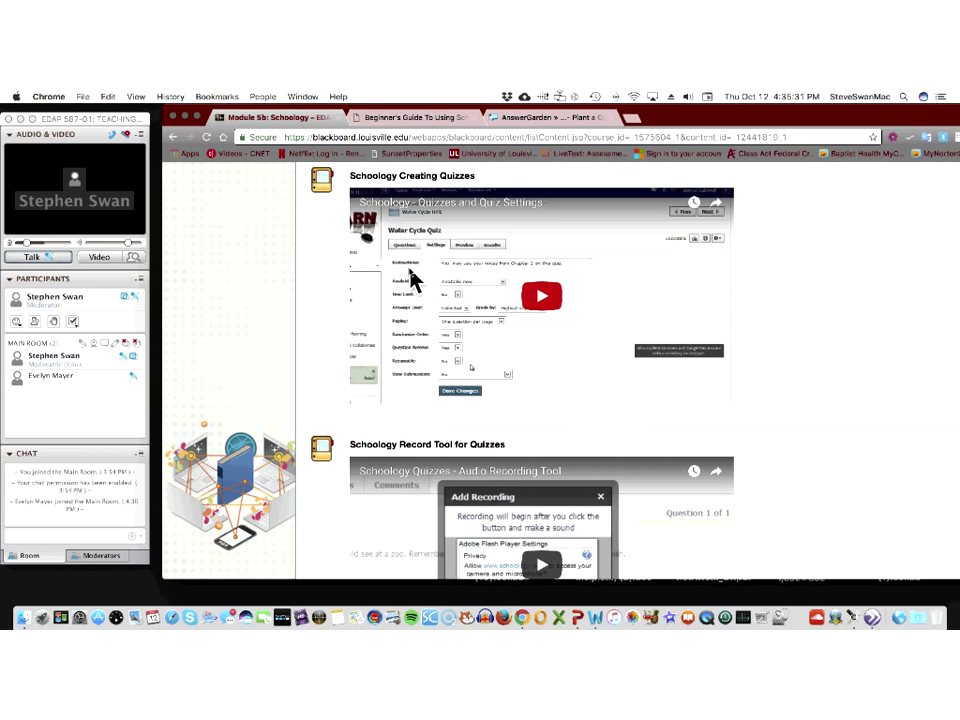
{"action": "scroll", "coordinate": [410, 279], "scroll_direction": "down", "scroll_amount": 1}
{"action": "scroll", "coordinate": [410, 275], "scroll_direction": "down", "scroll_amount": 3}
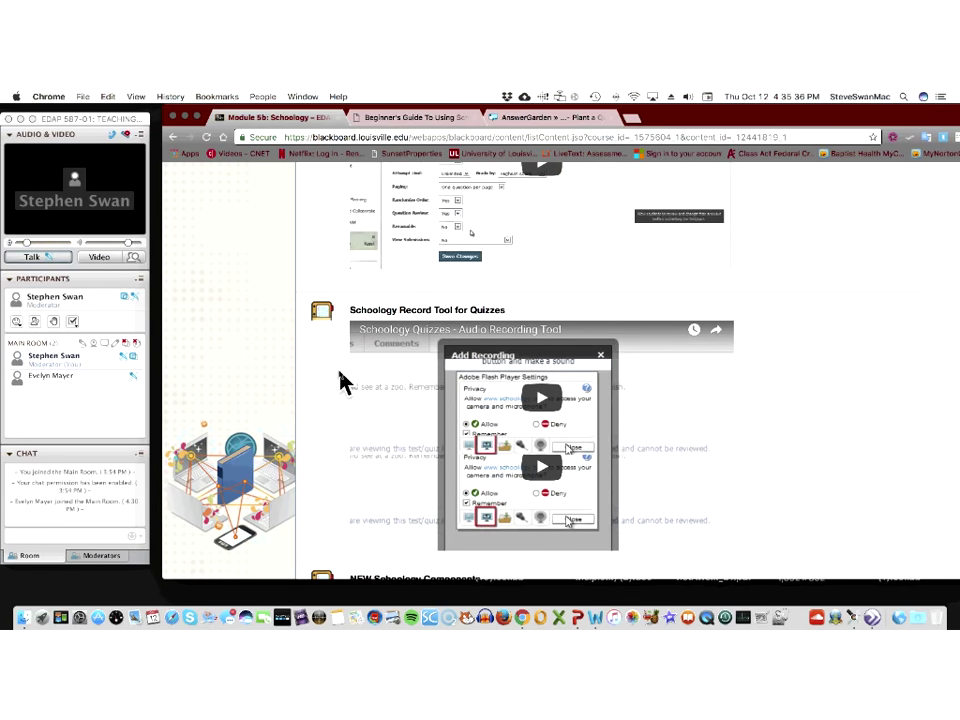
{"action": "scroll", "coordinate": [342, 380], "scroll_direction": "down", "scroll_amount": 1}
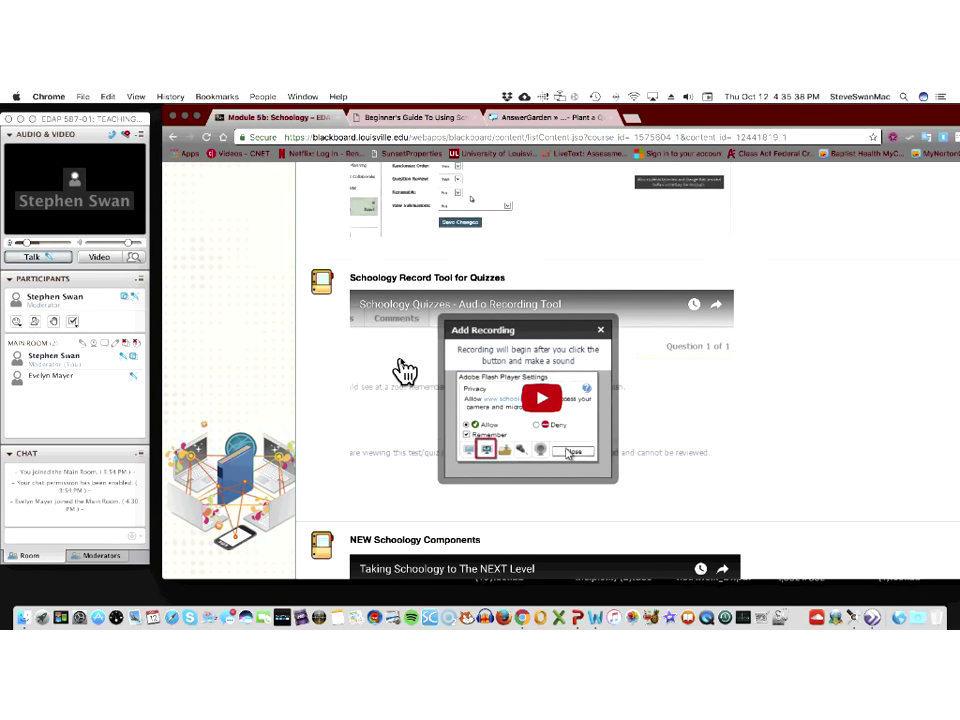
{"action": "scroll", "coordinate": [405, 372], "scroll_direction": "down", "scroll_amount": 1}
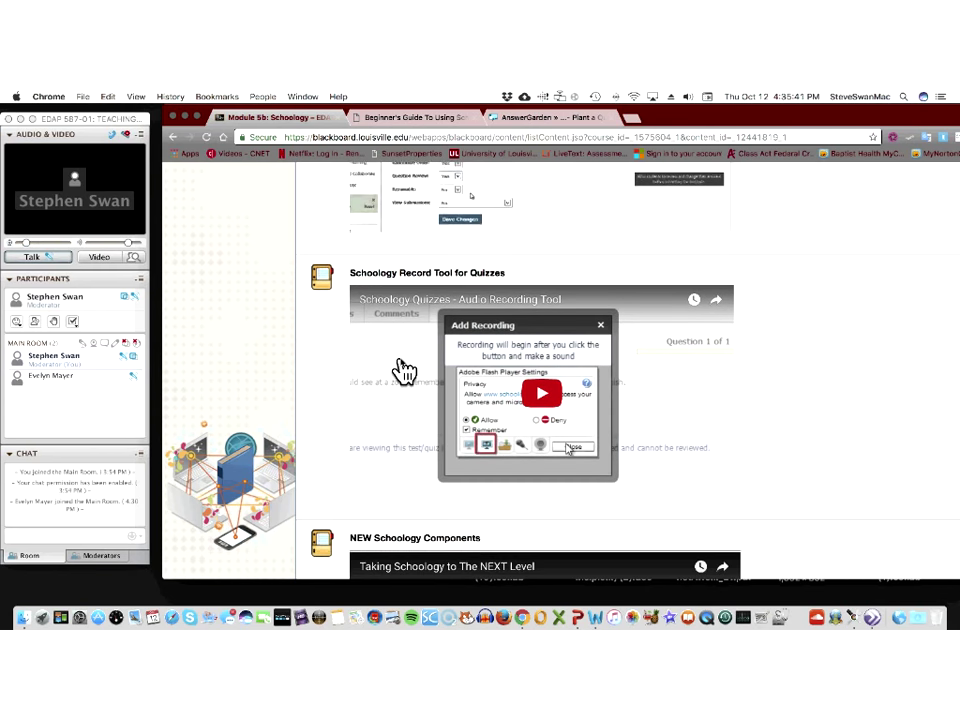
{"action": "scroll", "coordinate": [405, 372], "scroll_direction": "down", "scroll_amount": 1}
{"action": "scroll", "coordinate": [405, 372], "scroll_direction": "down", "scroll_amount": 1}
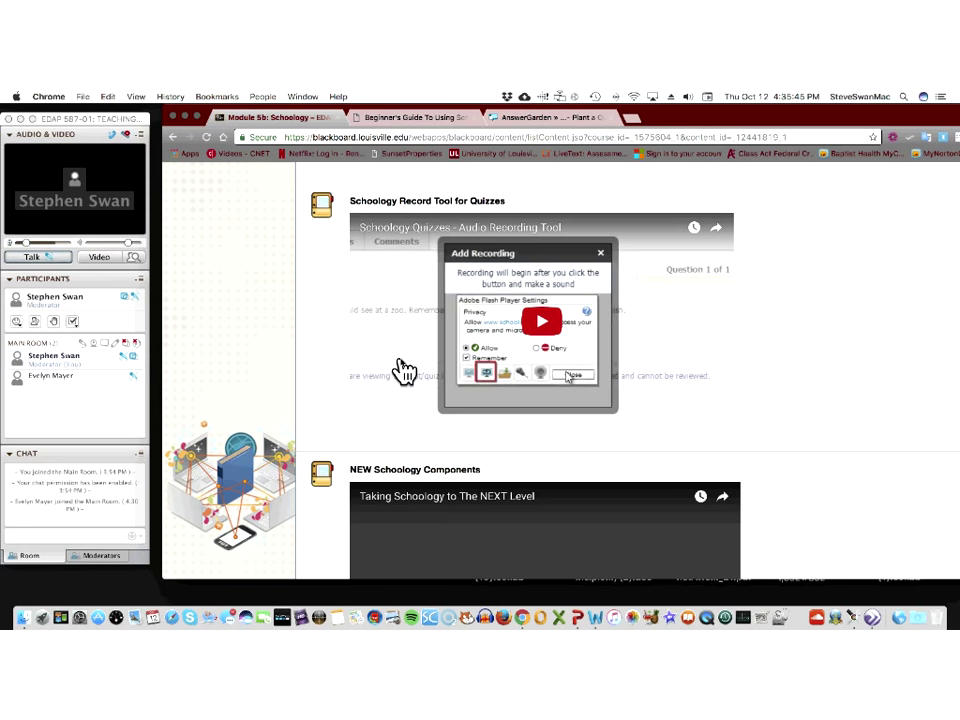
{"action": "scroll", "coordinate": [405, 372], "scroll_direction": "down", "scroll_amount": 1}
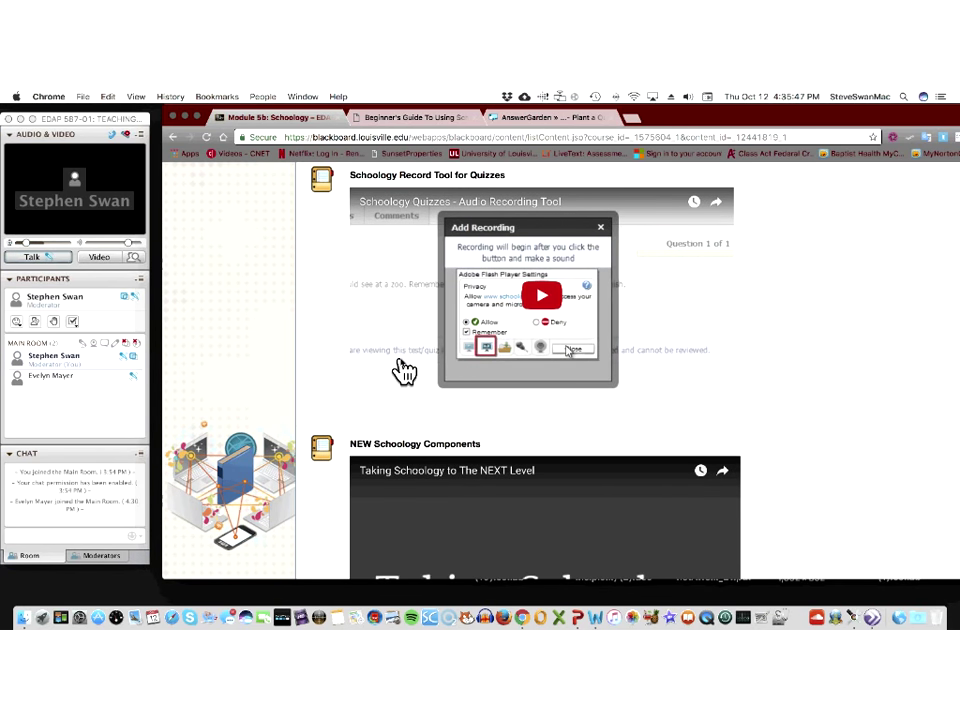
{"action": "scroll", "coordinate": [405, 372], "scroll_direction": "down", "scroll_amount": 5}
{"action": "scroll", "coordinate": [405, 372], "scroll_direction": "down", "scroll_amount": 2}
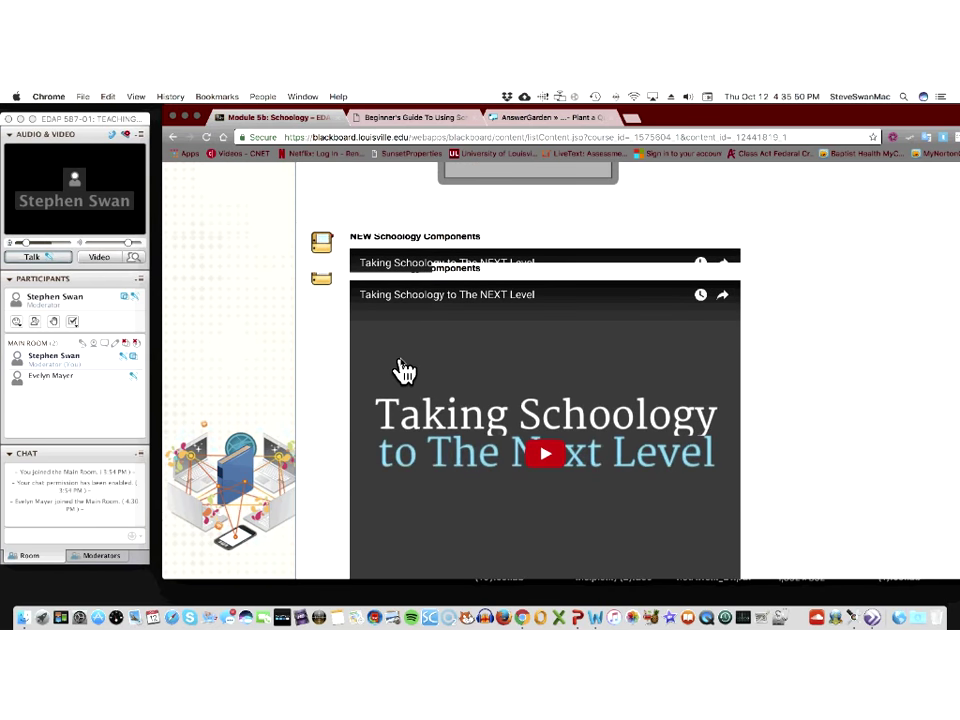
{"action": "scroll", "coordinate": [405, 372], "scroll_direction": "down", "scroll_amount": 2}
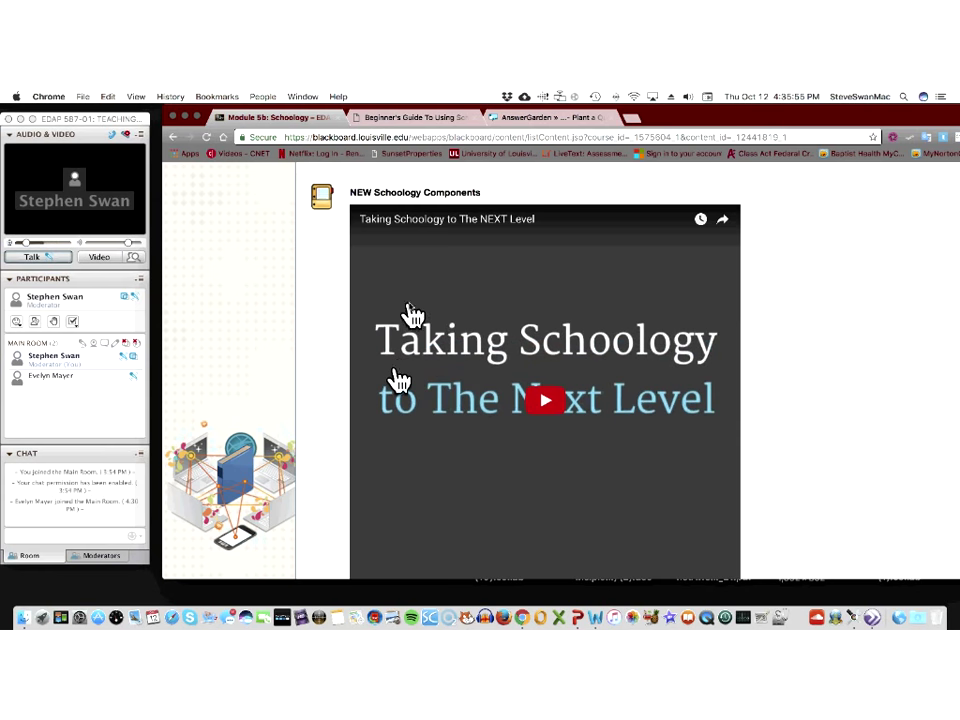
{"action": "scroll", "coordinate": [397, 345], "scroll_direction": "down", "scroll_amount": 1}
{"action": "scroll", "coordinate": [397, 345], "scroll_direction": "down", "scroll_amount": 2}
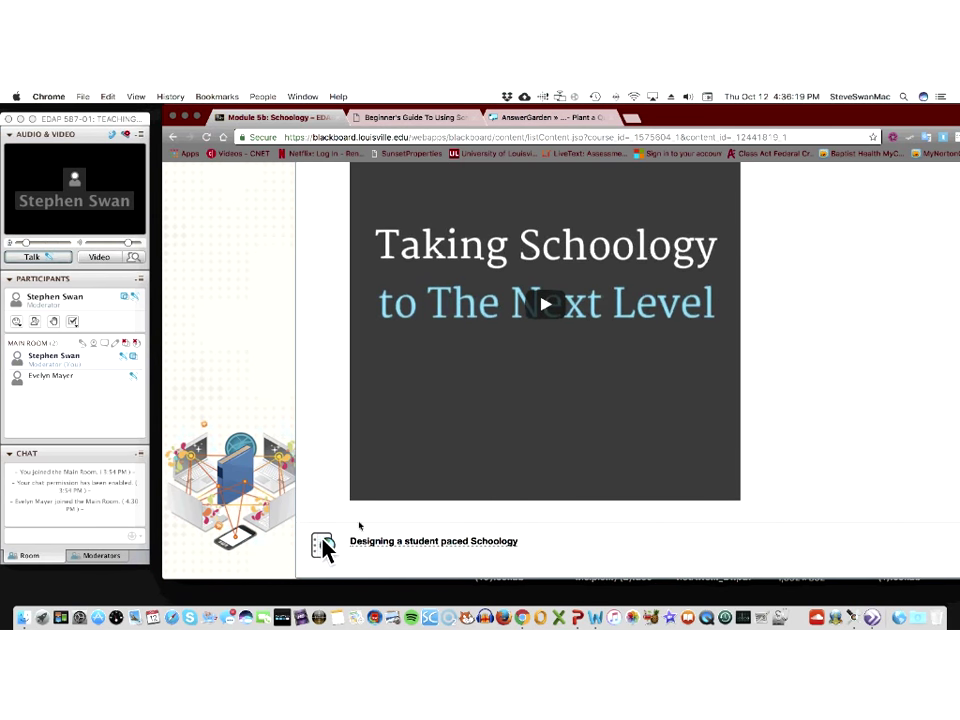
{"action": "scroll", "coordinate": [370, 530], "scroll_direction": "up", "scroll_amount": 3}
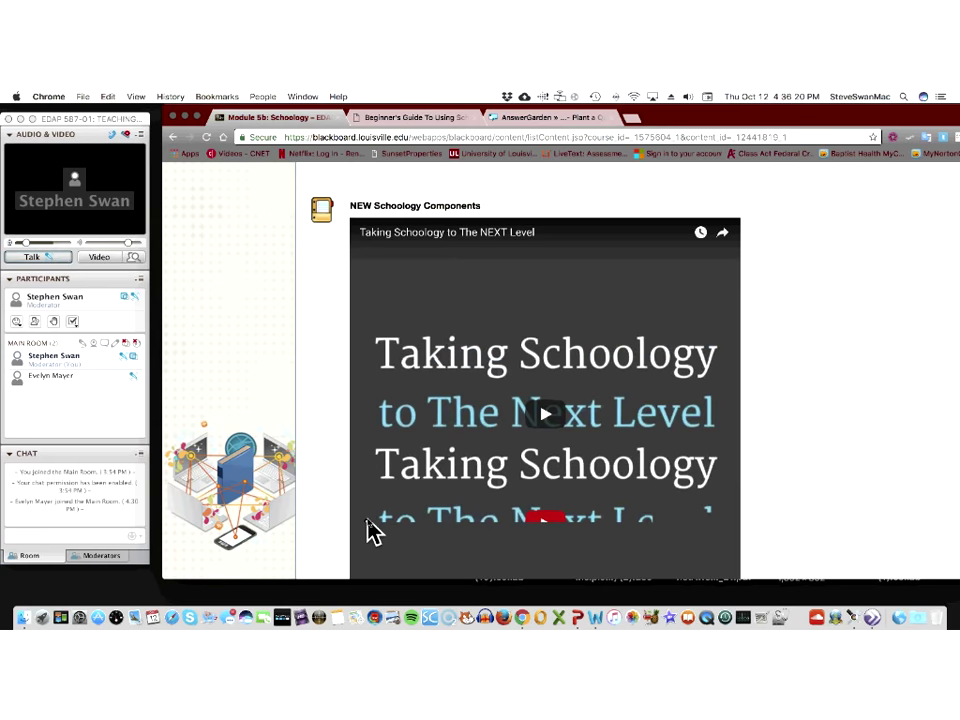
{"action": "scroll", "coordinate": [370, 530], "scroll_direction": "up", "scroll_amount": 15}
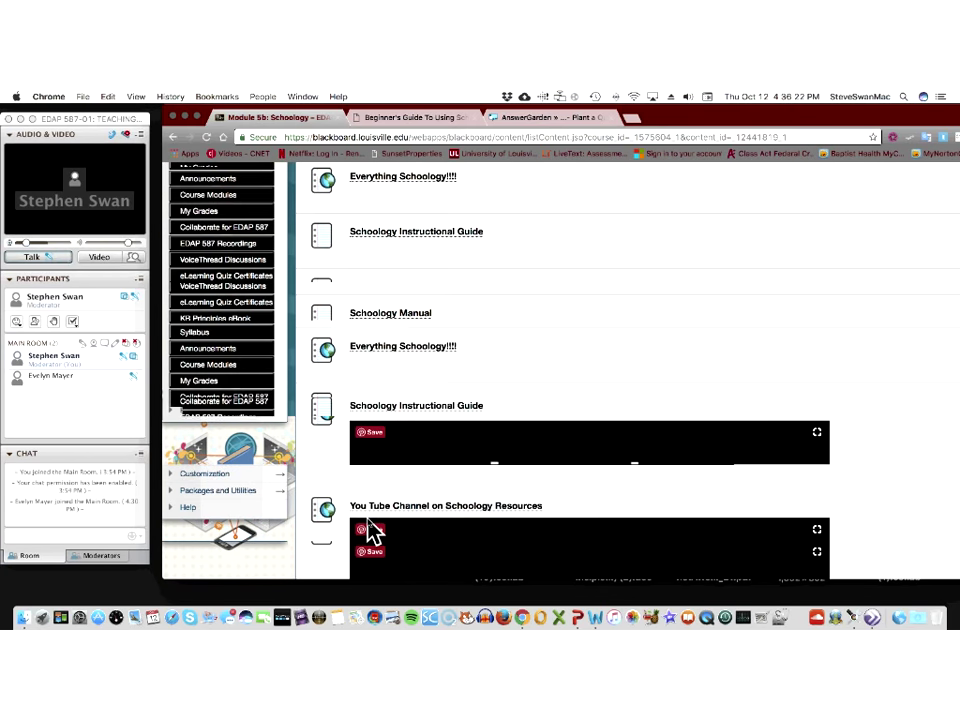
{"action": "scroll", "coordinate": [370, 530], "scroll_direction": "up", "scroll_amount": 5}
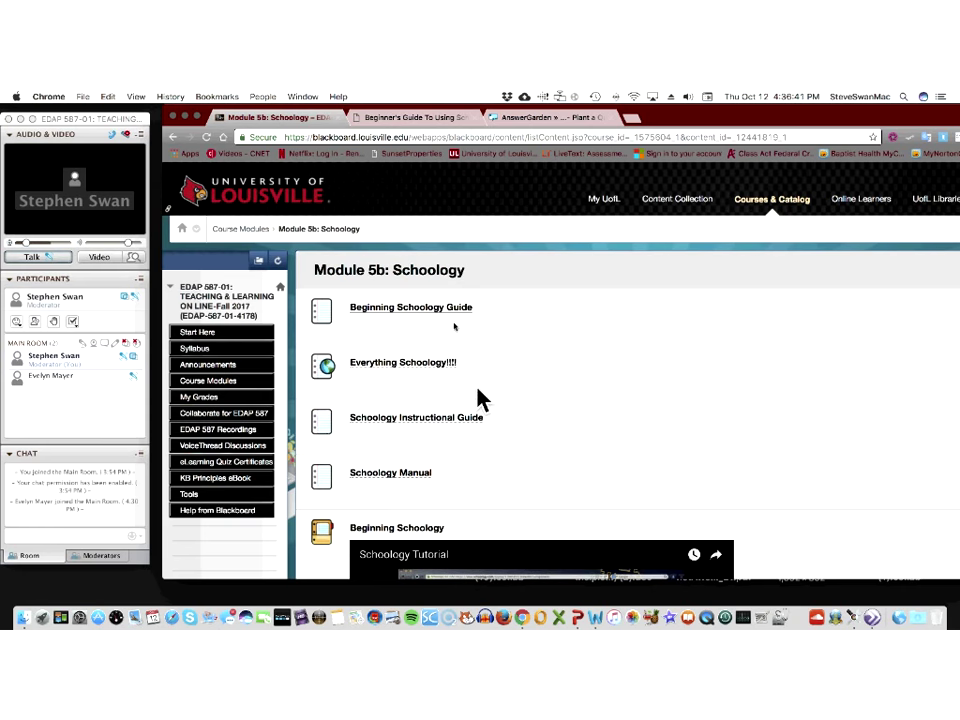
- Load schoology.com in place of the Beginner's Guide PDF and display the site's sign-up choices for instructors, students and parents
{"action": "left_click", "coordinate": [445, 136]}
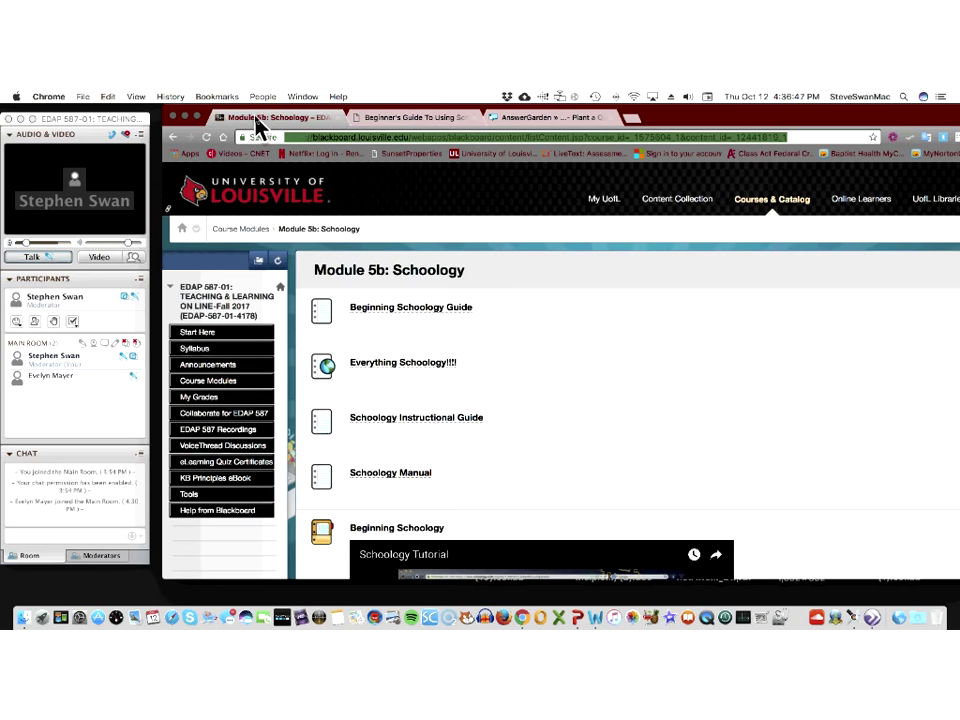
{"action": "left_click", "coordinate": [410, 120]}
{"action": "left_click", "coordinate": [390, 138]}
{"action": "type", "text": "sc"}
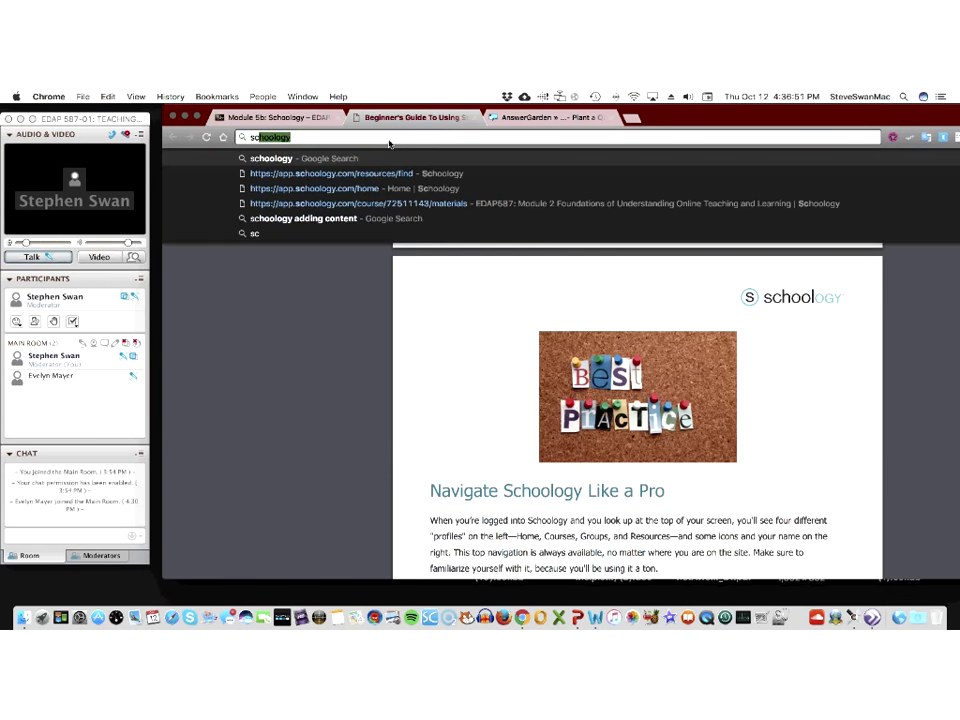
{"action": "type", "text": "hoolog"}
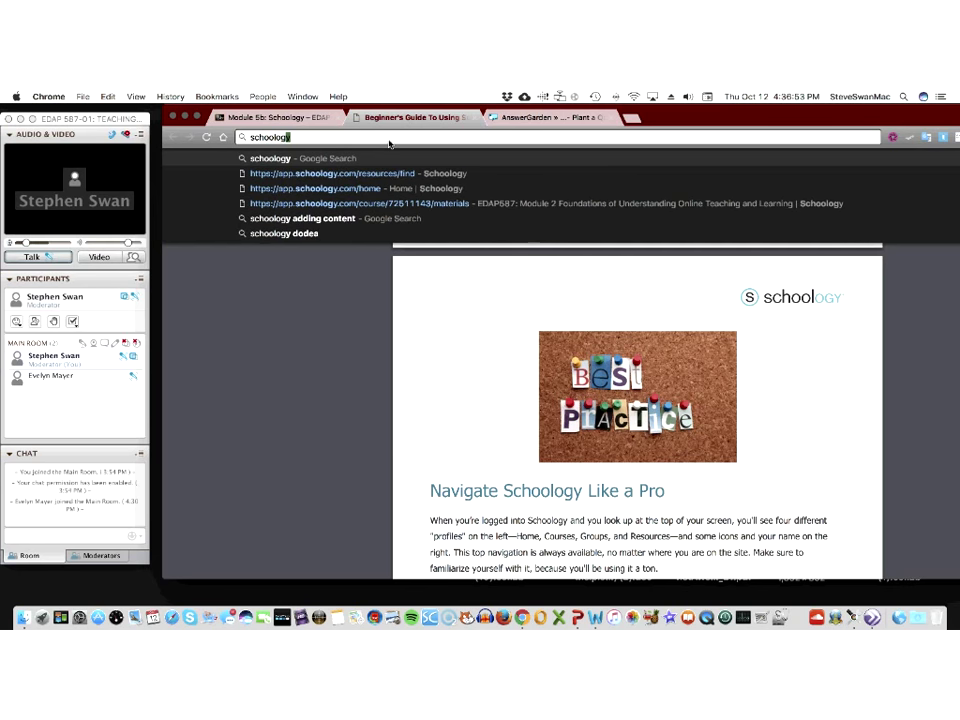
{"action": "type", "text": "y"}
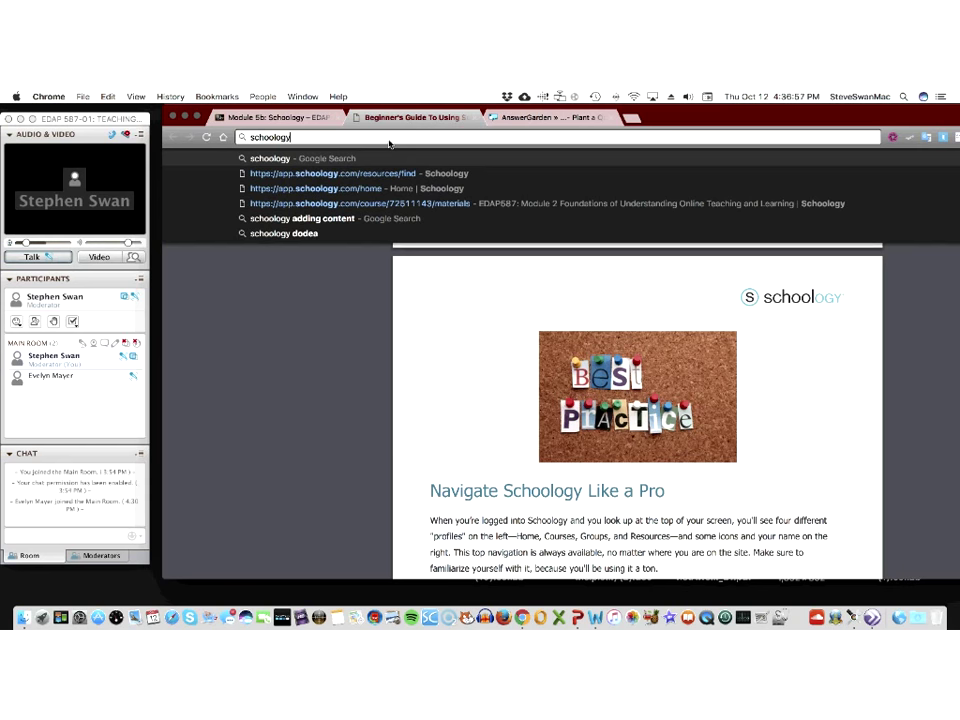
{"action": "type", "text": ".co"}
{"action": "key", "text": "Return"}
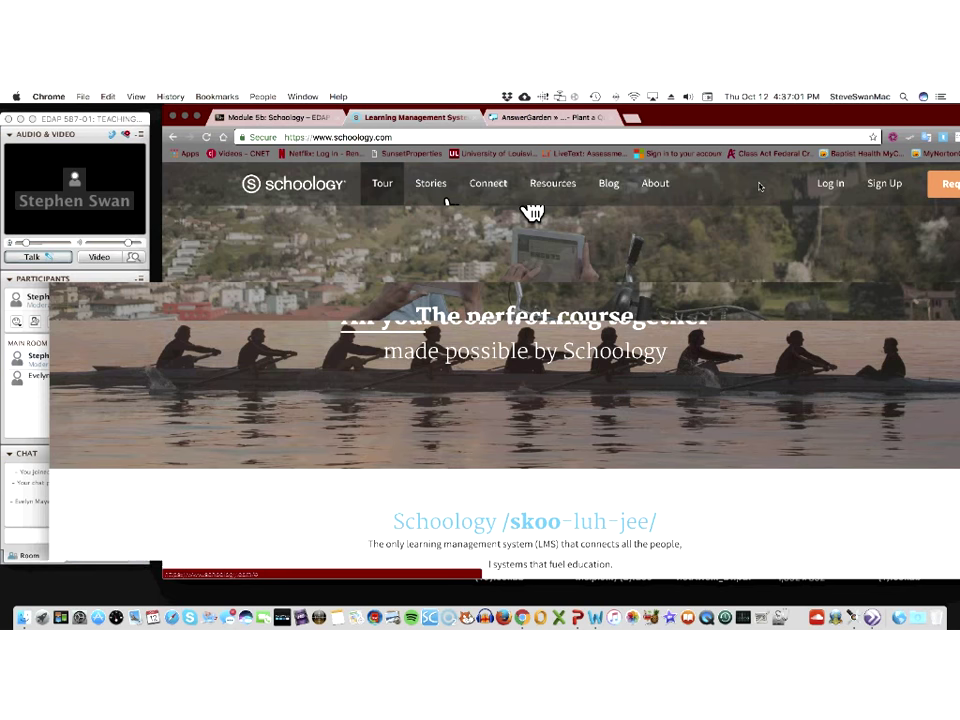
{"action": "mouse_move", "coordinate": [765, 188]}
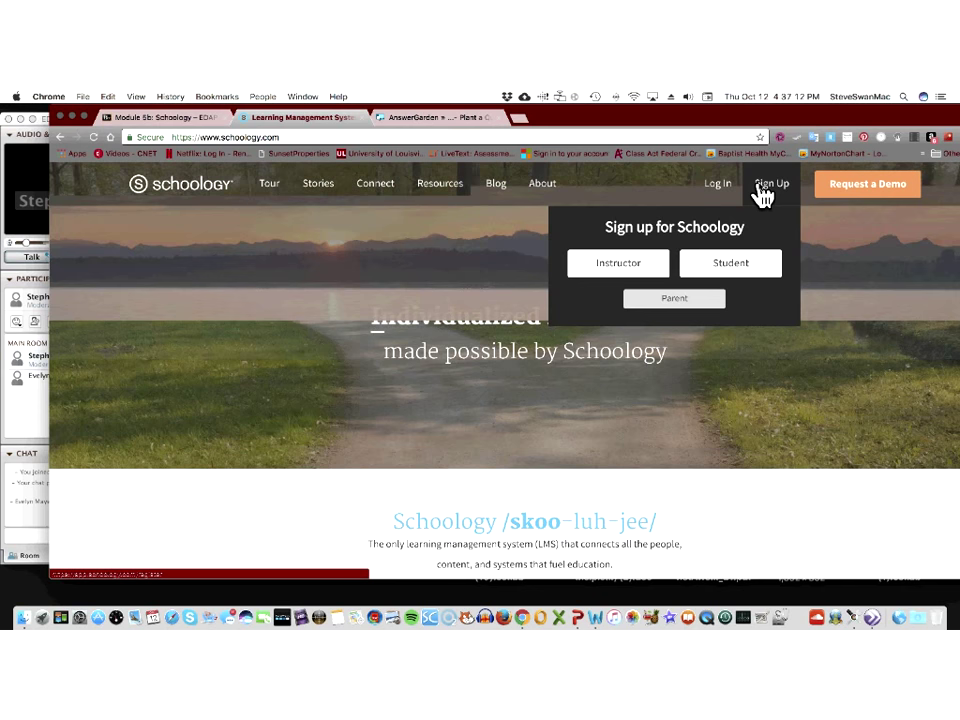
{"action": "left_click", "coordinate": [761, 194]}
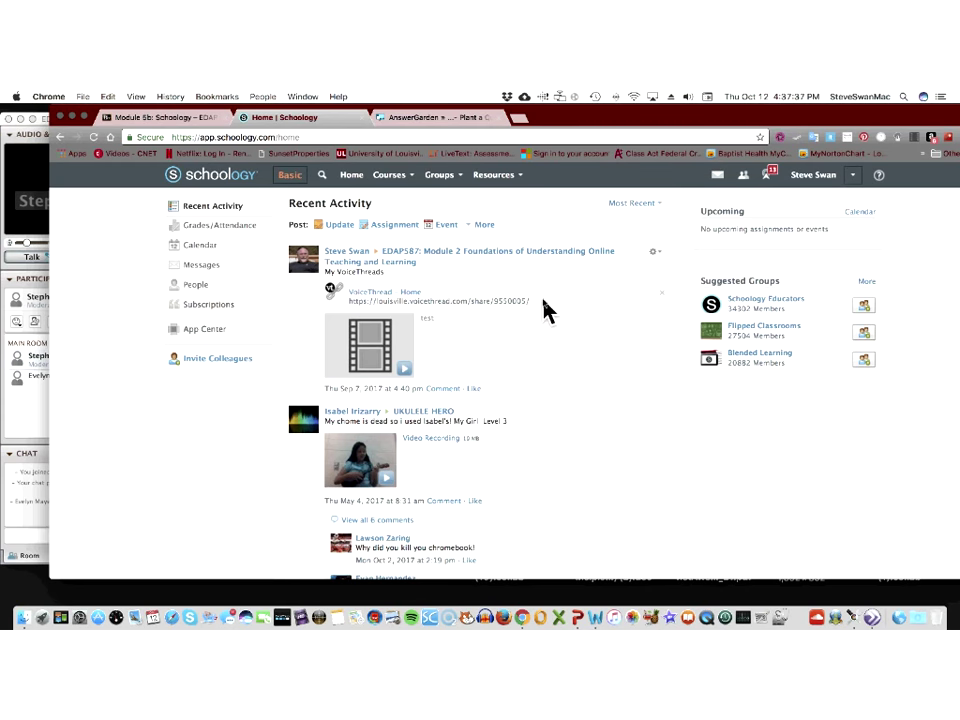
- Find the "My Girl Level 3" UKULELE HERO post in Recent Activity, play its video and pause it at about 11 seconds
{"action": "scroll", "coordinate": [542, 309], "scroll_direction": "down", "scroll_amount": 1}
{"action": "scroll", "coordinate": [542, 309], "scroll_direction": "down", "scroll_amount": 1}
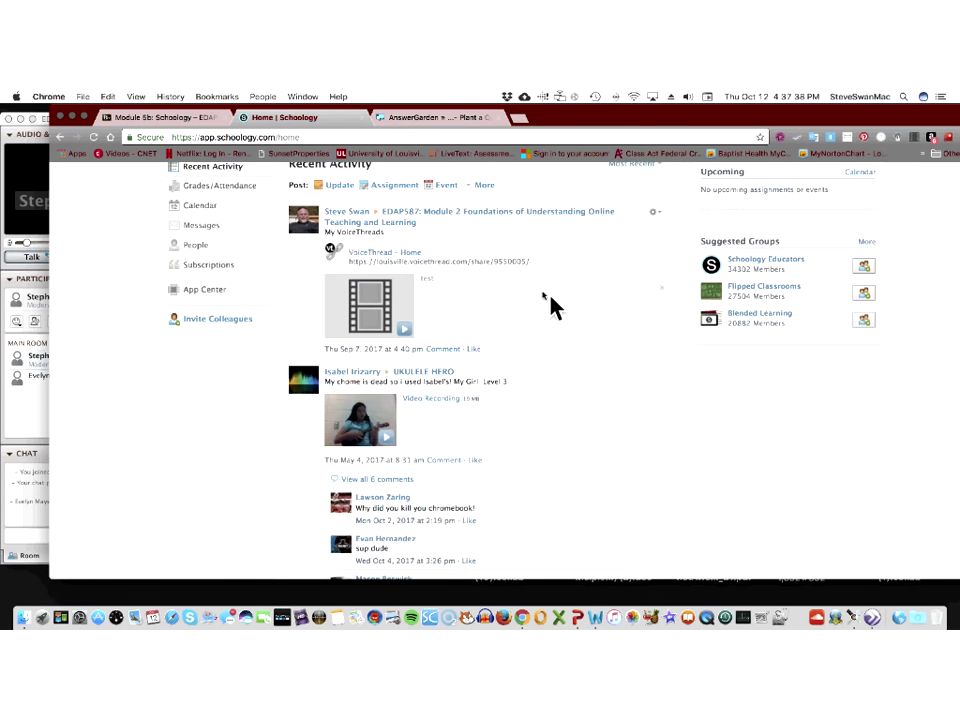
{"action": "scroll", "coordinate": [505, 310], "scroll_direction": "down", "scroll_amount": 2}
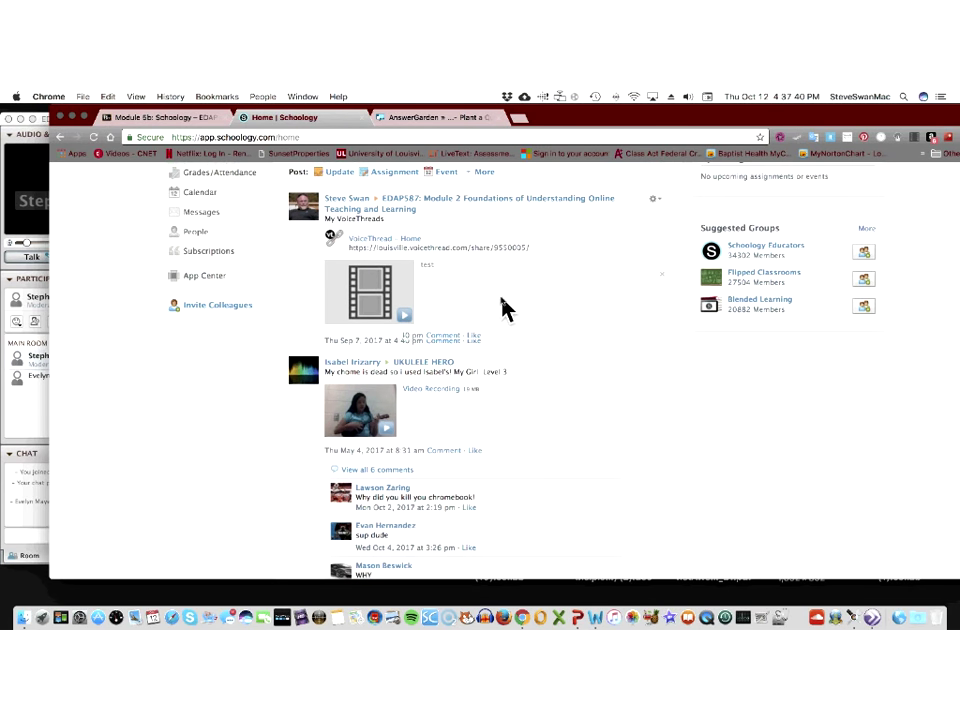
{"action": "scroll", "coordinate": [535, 308], "scroll_direction": "down", "scroll_amount": 2}
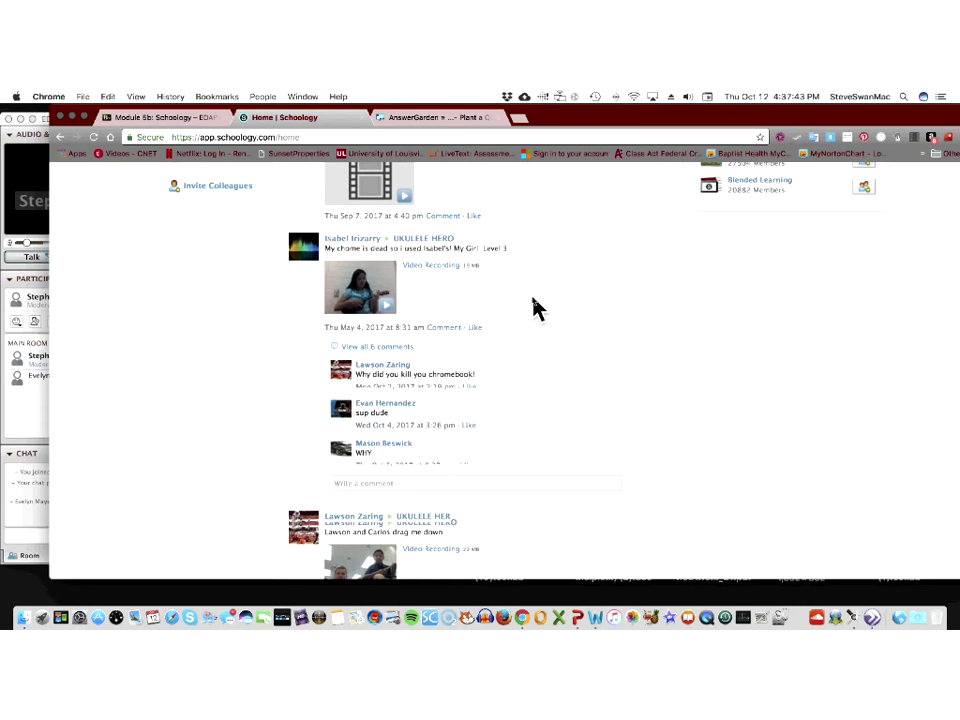
{"action": "scroll", "coordinate": [535, 308], "scroll_direction": "down", "scroll_amount": 3}
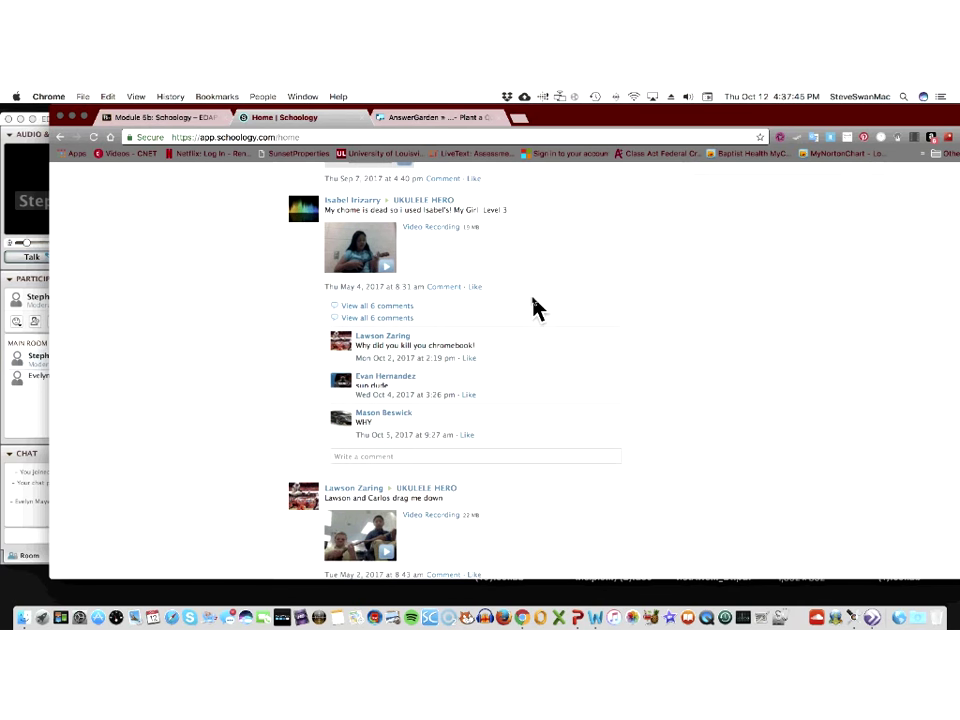
{"action": "scroll", "coordinate": [535, 308], "scroll_direction": "down", "scroll_amount": 1}
{"action": "scroll", "coordinate": [535, 308], "scroll_direction": "up", "scroll_amount": 2}
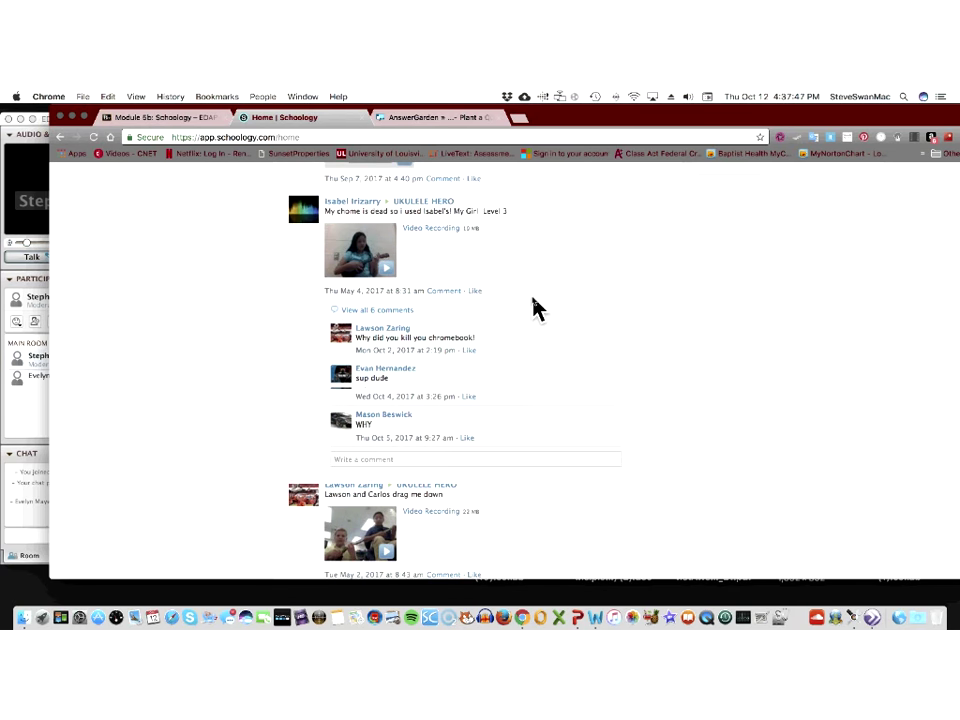
{"action": "scroll", "coordinate": [535, 308], "scroll_direction": "up", "scroll_amount": 2}
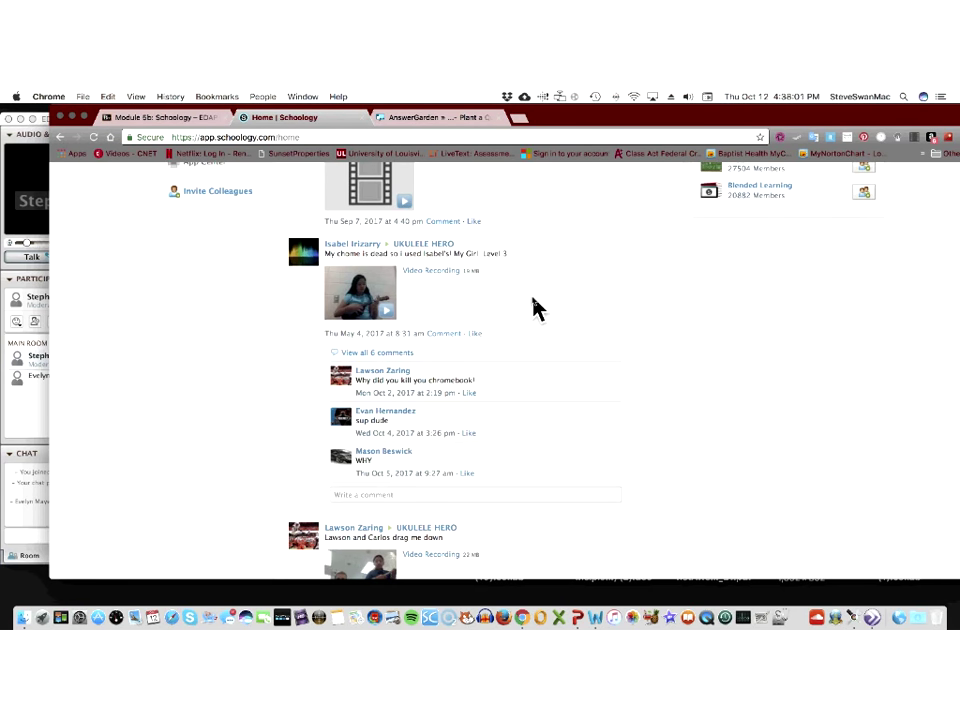
{"action": "left_click", "coordinate": [383, 318]}
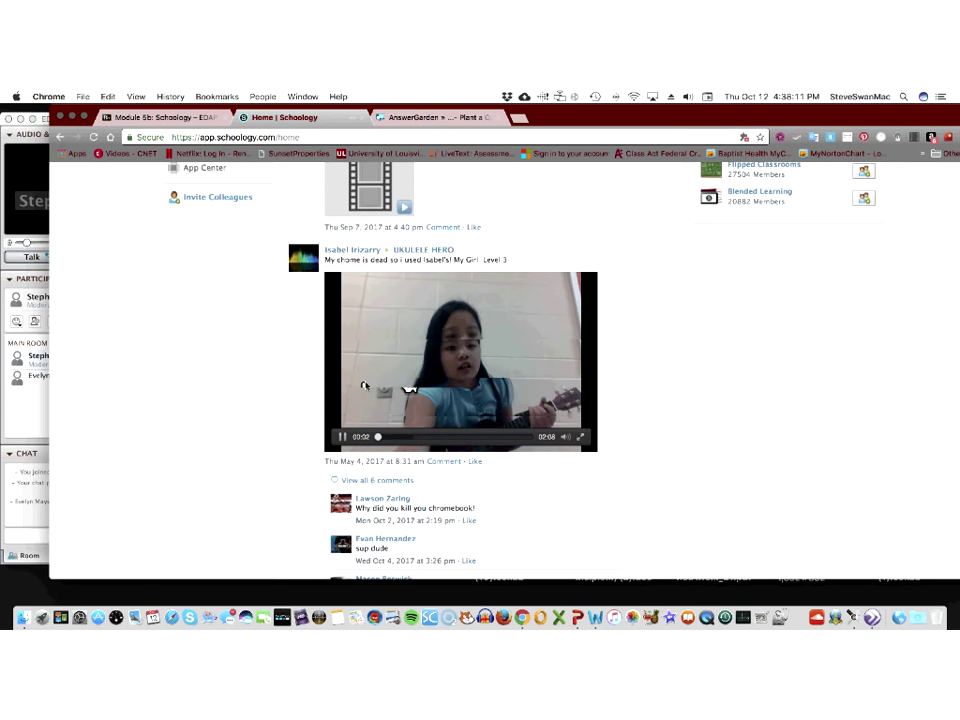
{"action": "left_click", "coordinate": [341, 438]}
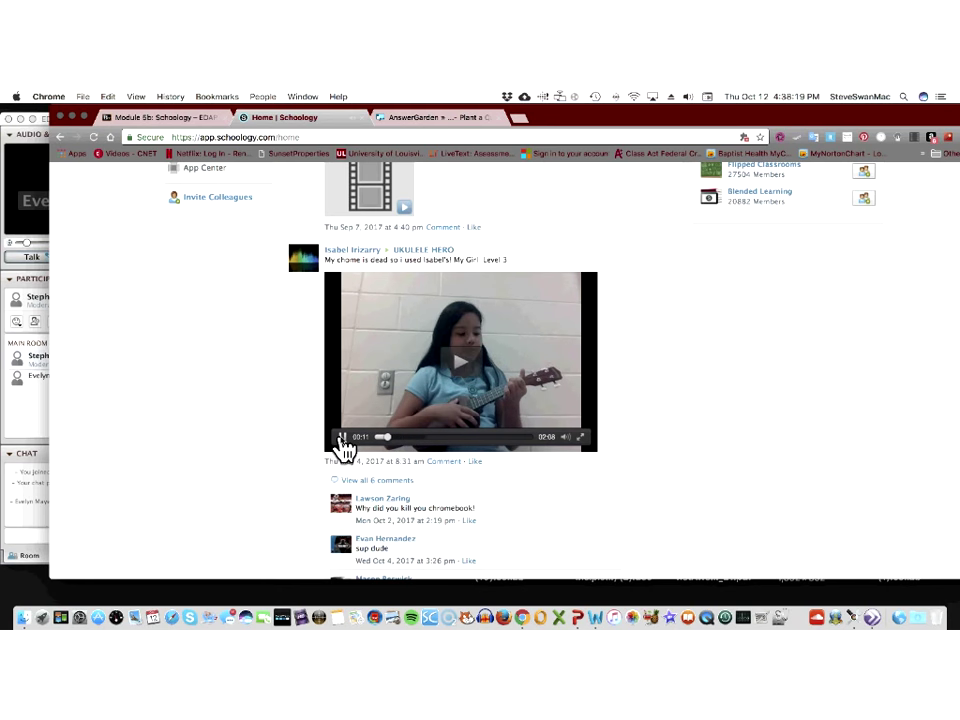
- Play the "drag me down" UKULELE HERO video, look over its comments meanwhile, and pause it at about 23 seconds
{"action": "scroll", "coordinate": [322, 440], "scroll_direction": "down", "scroll_amount": 3}
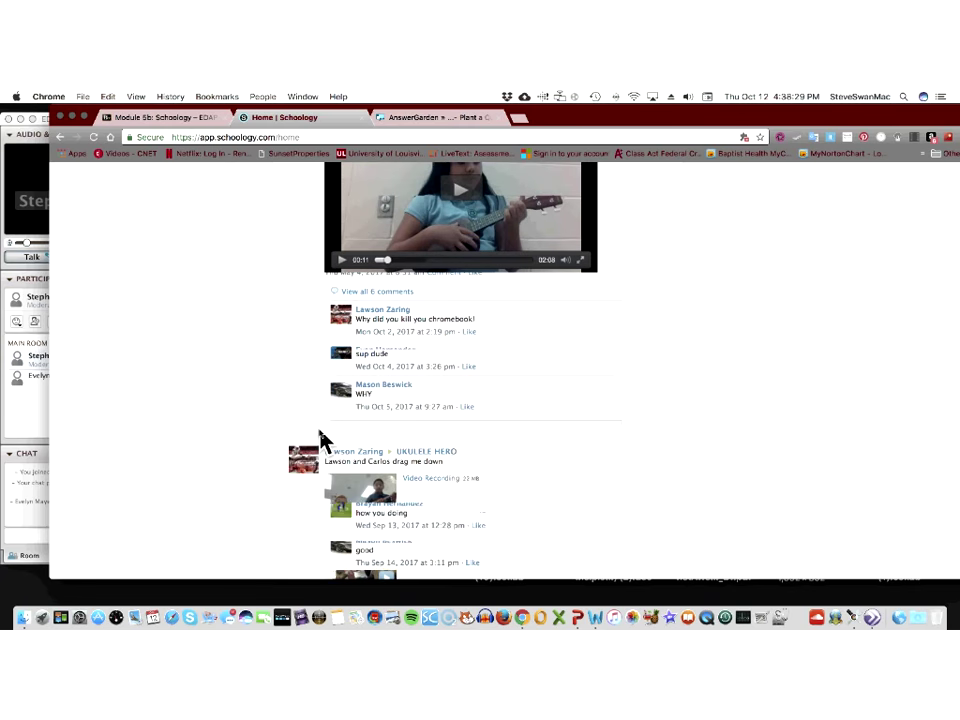
{"action": "scroll", "coordinate": [320, 440], "scroll_direction": "down", "scroll_amount": 5}
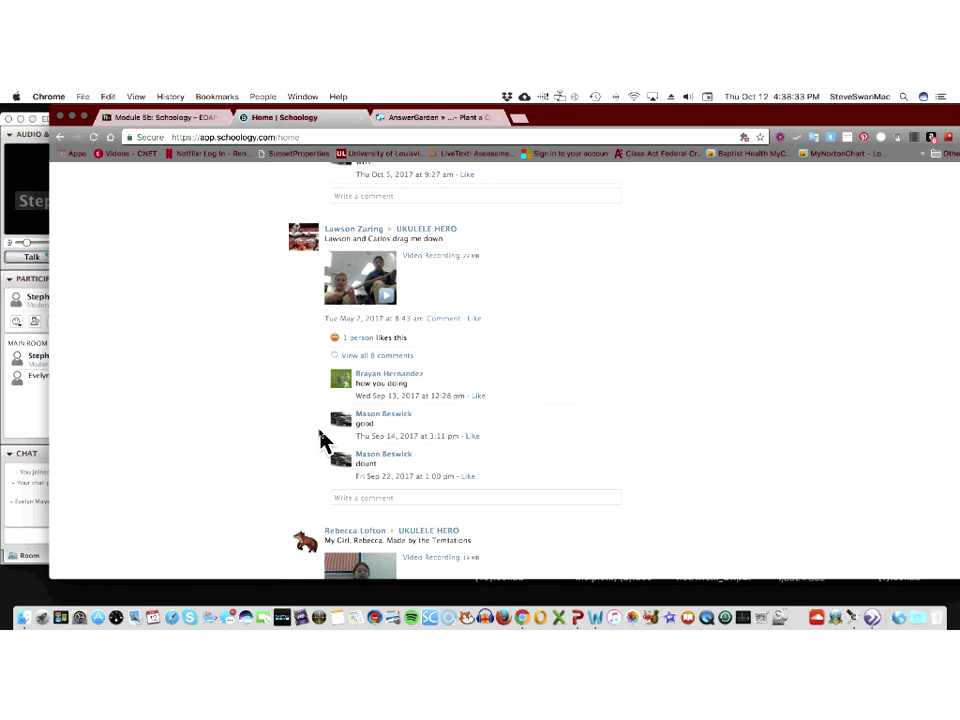
{"action": "left_click", "coordinate": [388, 300]}
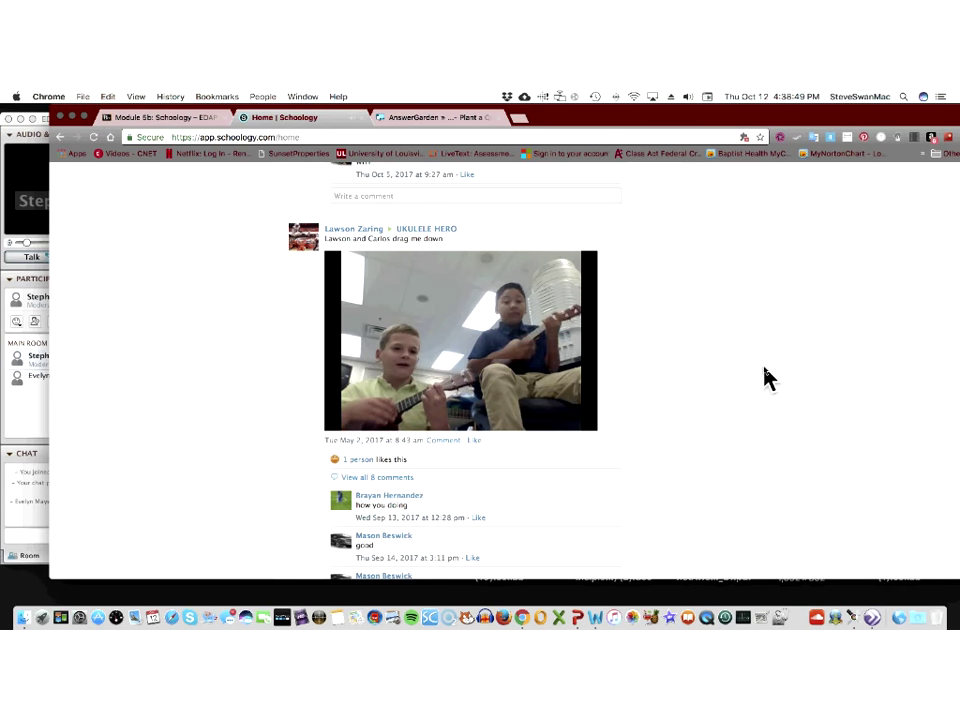
{"action": "scroll", "coordinate": [765, 378], "scroll_direction": "down", "scroll_amount": 2}
{"action": "scroll", "coordinate": [765, 378], "scroll_direction": "down", "scroll_amount": 2}
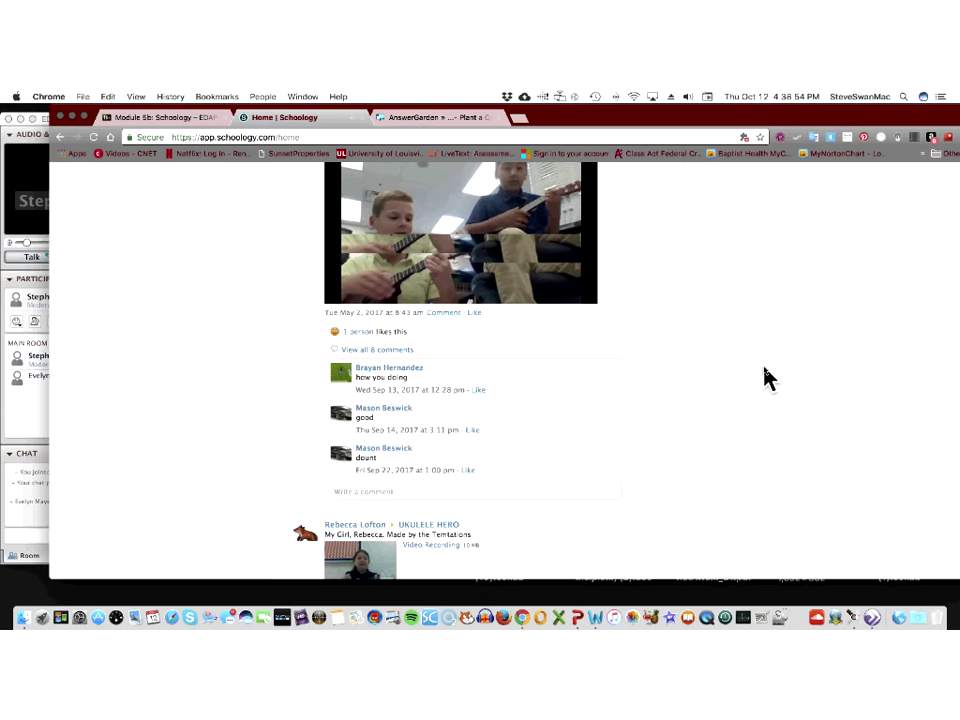
{"action": "scroll", "coordinate": [765, 378], "scroll_direction": "down", "scroll_amount": 3}
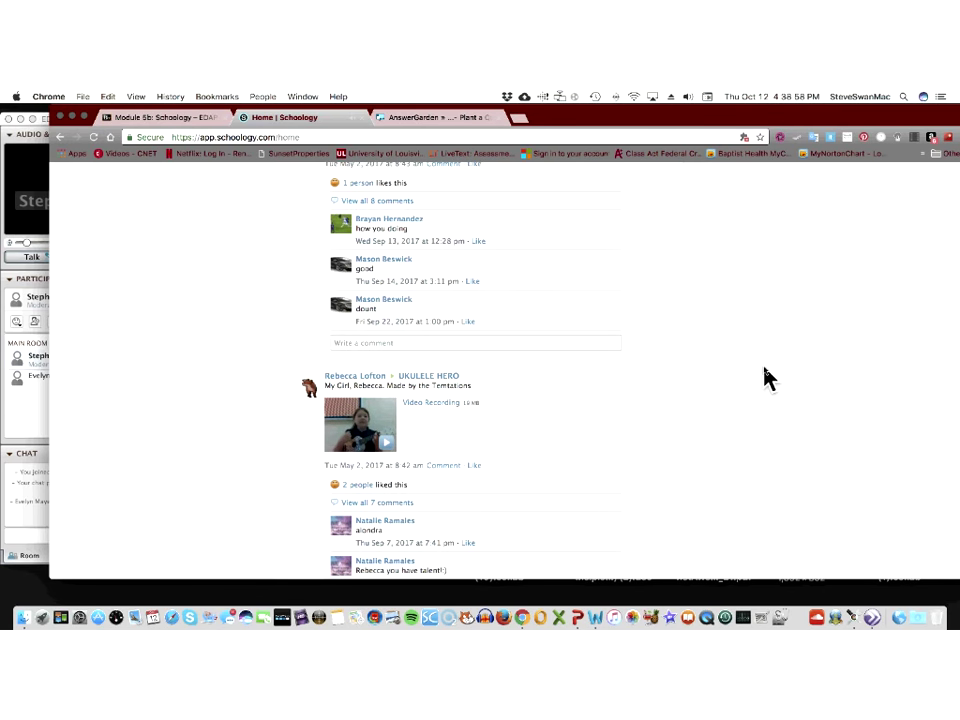
{"action": "scroll", "coordinate": [765, 378], "scroll_direction": "up", "scroll_amount": 5}
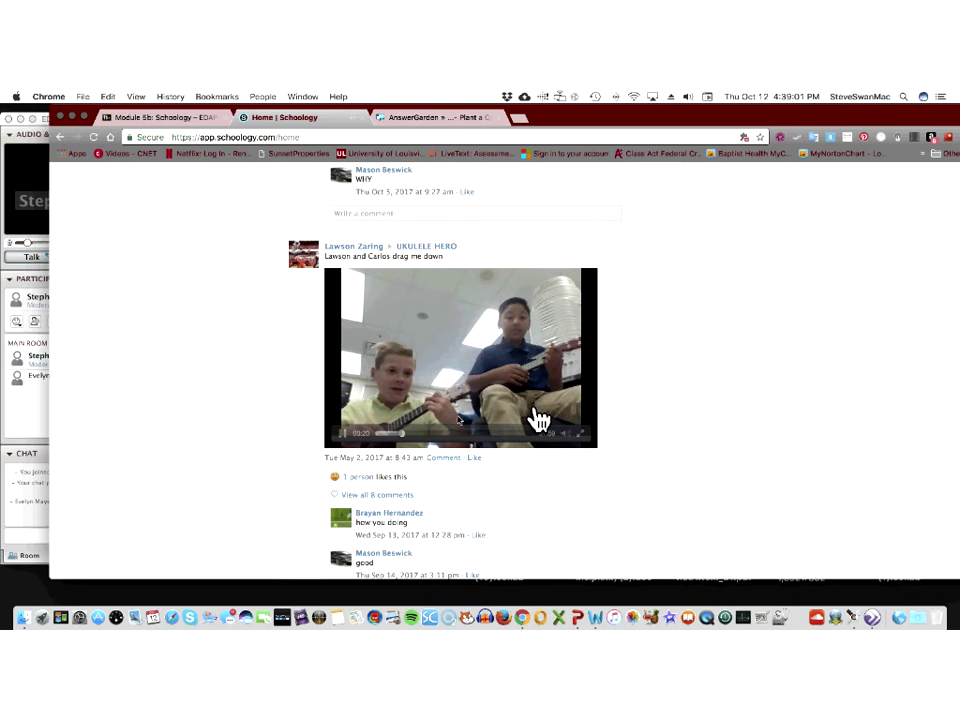
{"action": "mouse_move", "coordinate": [450, 429]}
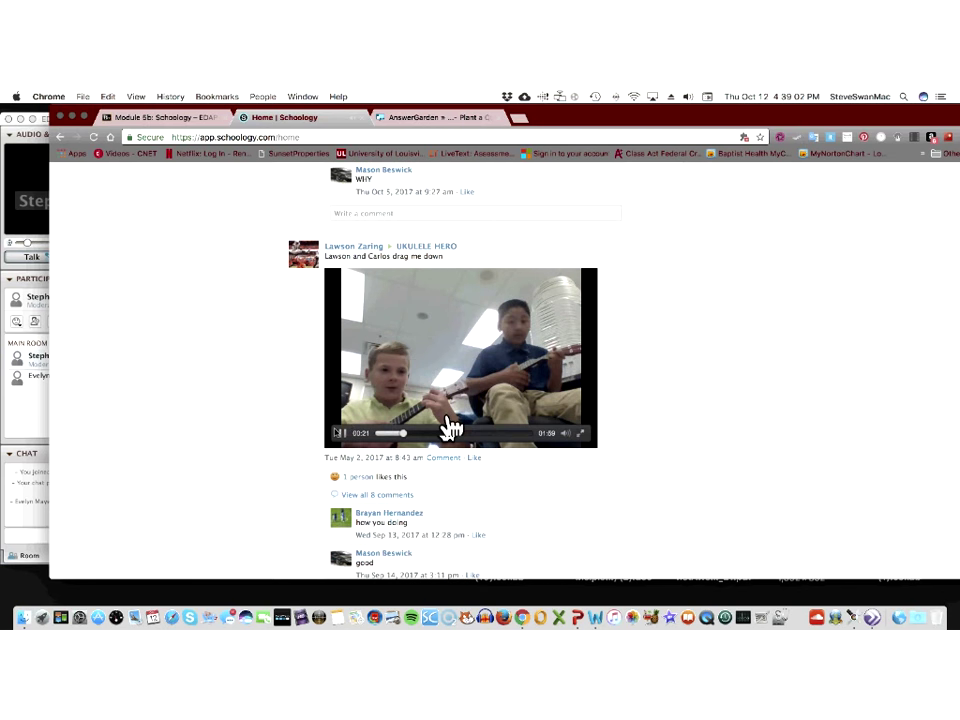
{"action": "left_click", "coordinate": [342, 434]}
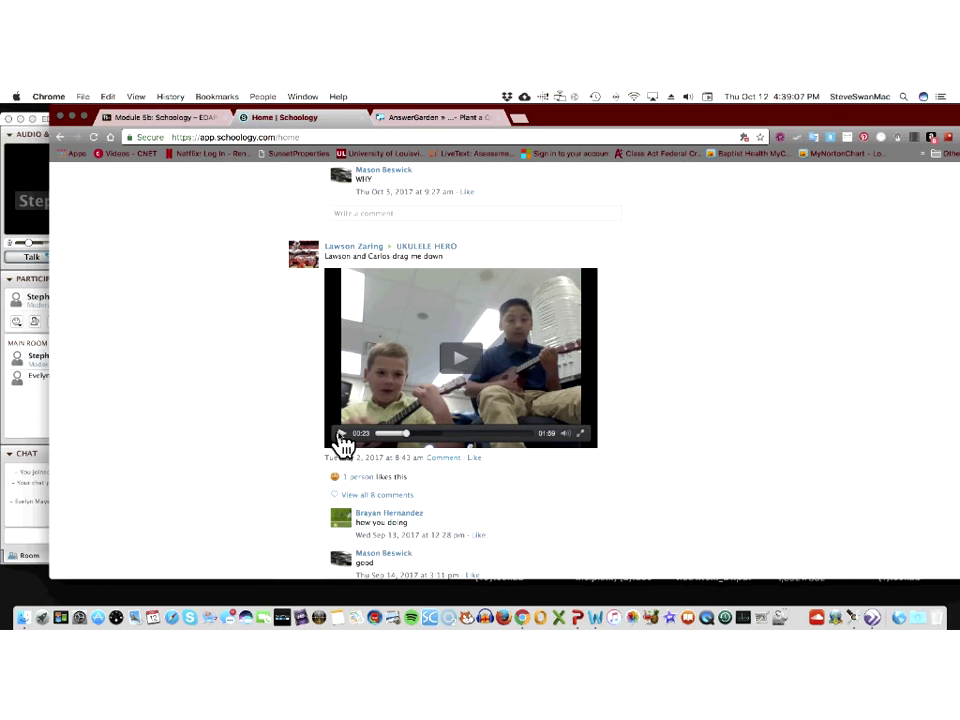
- Review the student comments beneath the "drag me down" video and the UKULELE HERO post that follows it
{"action": "scroll", "coordinate": [340, 443], "scroll_direction": "down", "scroll_amount": 1}
{"action": "scroll", "coordinate": [338, 443], "scroll_direction": "down", "scroll_amount": 6}
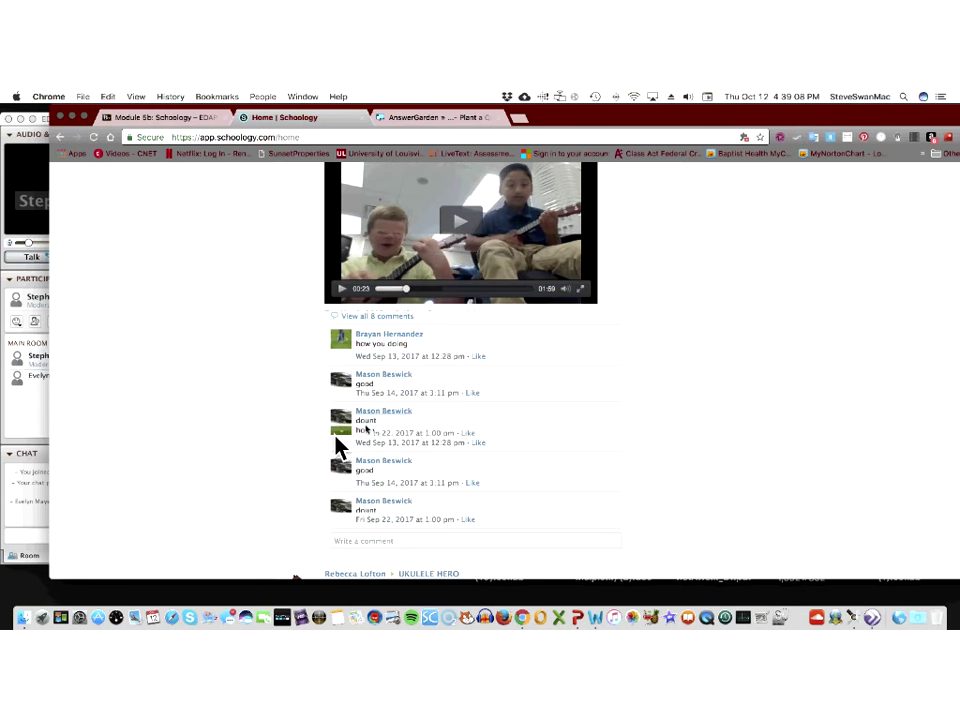
{"action": "scroll", "coordinate": [366, 435], "scroll_direction": "down", "scroll_amount": 1}
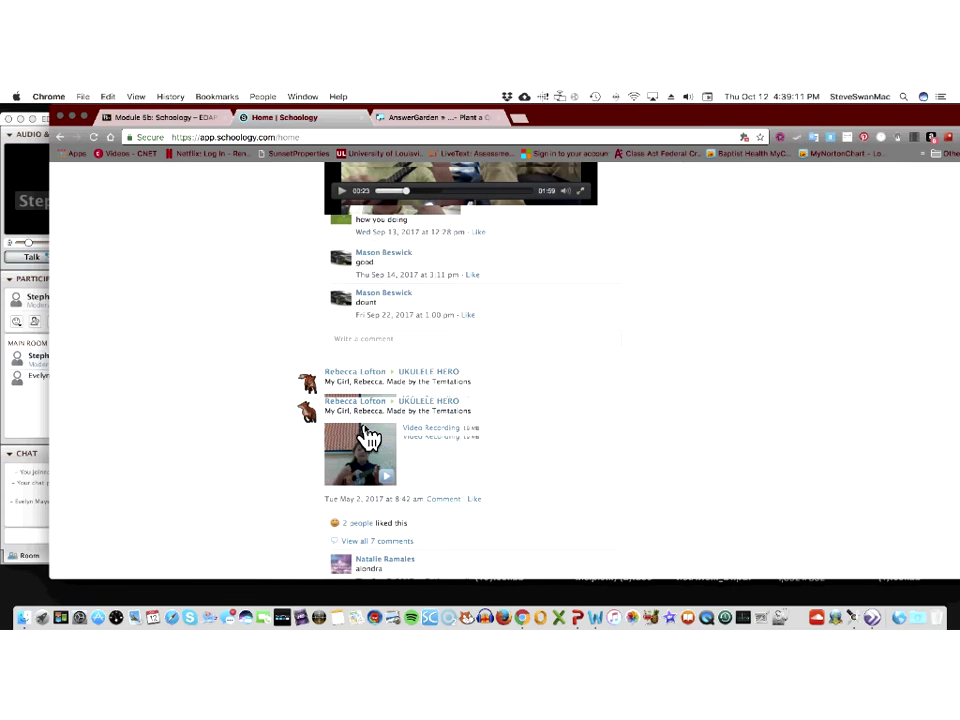
{"action": "scroll", "coordinate": [368, 437], "scroll_direction": "up", "scroll_amount": 3}
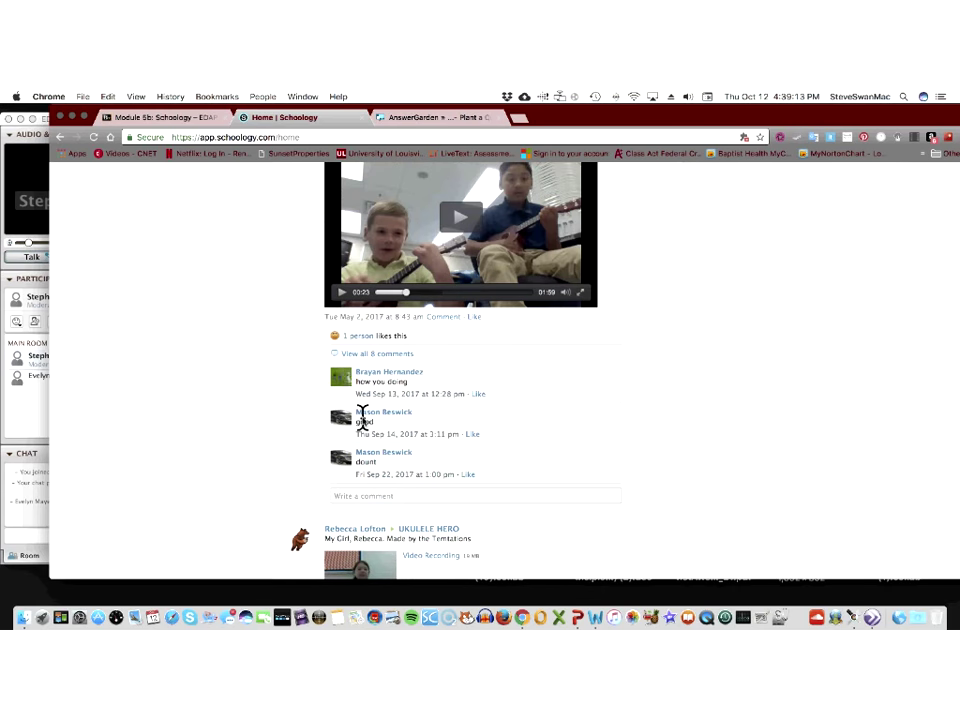
{"action": "scroll", "coordinate": [380, 382], "scroll_direction": "down", "scroll_amount": 5}
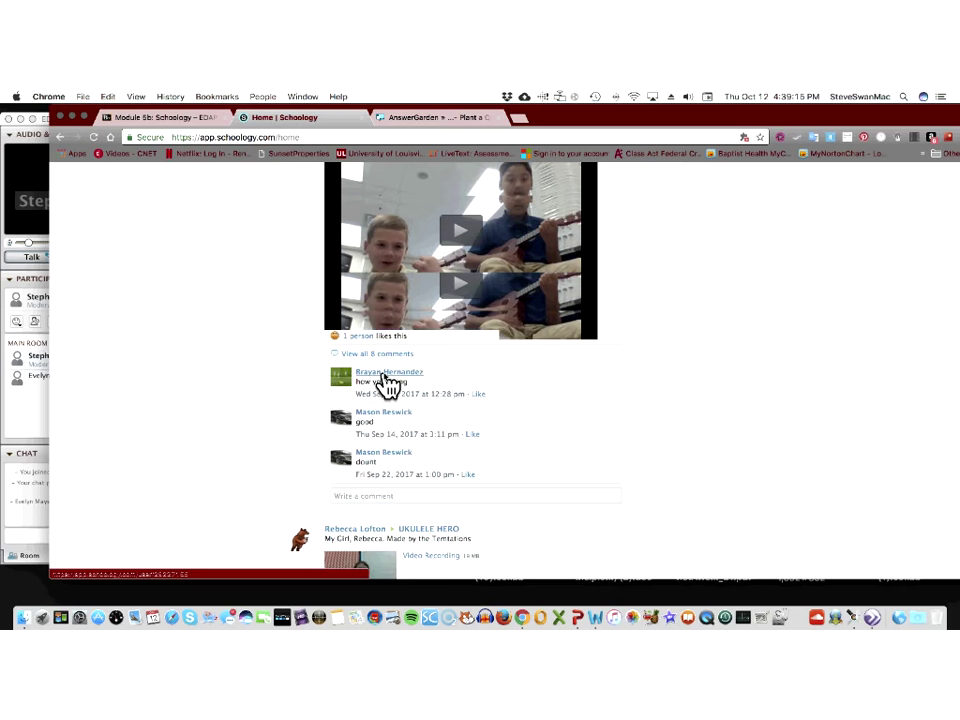
- Skim the Recent Activity feed from its beginning through the older UKULELE HERO student recordings and their comments
{"action": "scroll", "coordinate": [388, 385], "scroll_direction": "up", "scroll_amount": 10}
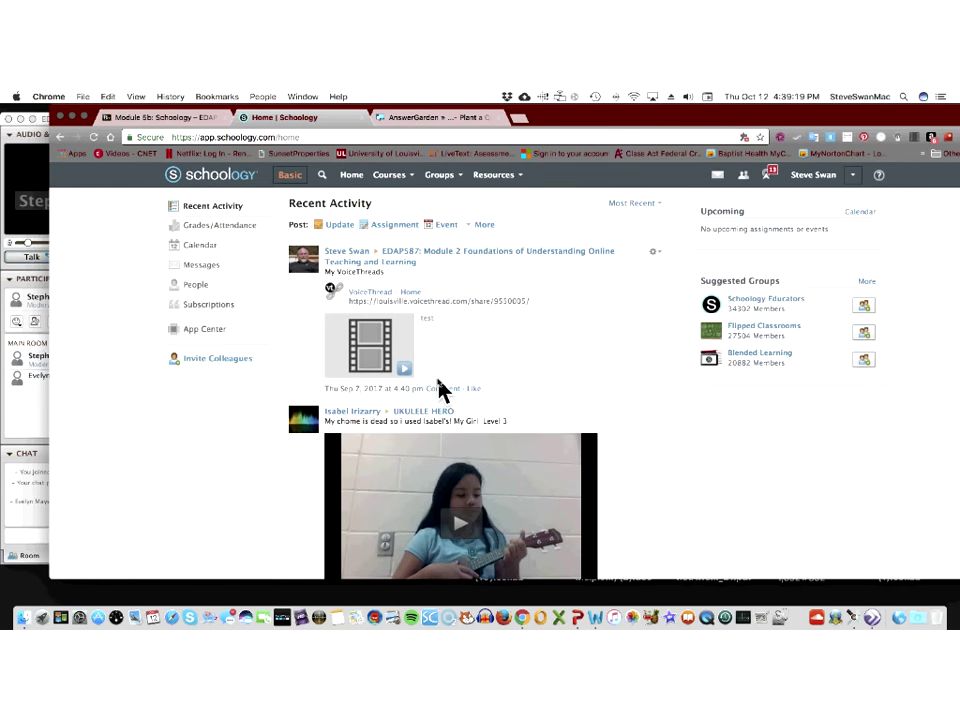
{"action": "scroll", "coordinate": [500, 398], "scroll_direction": "down", "scroll_amount": 1}
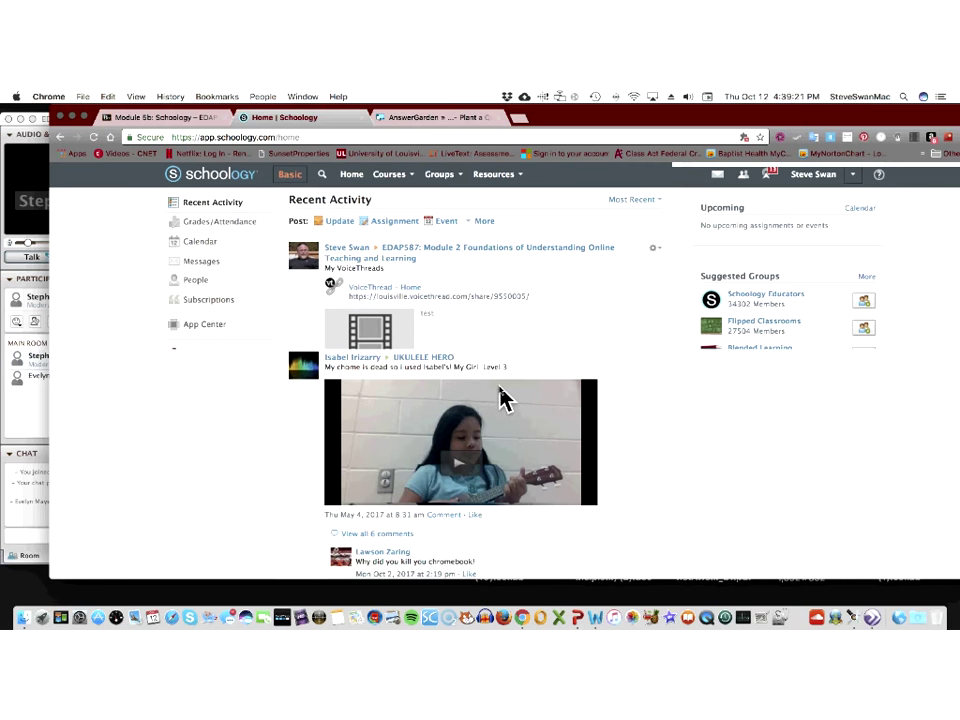
{"action": "scroll", "coordinate": [500, 398], "scroll_direction": "down", "scroll_amount": 15}
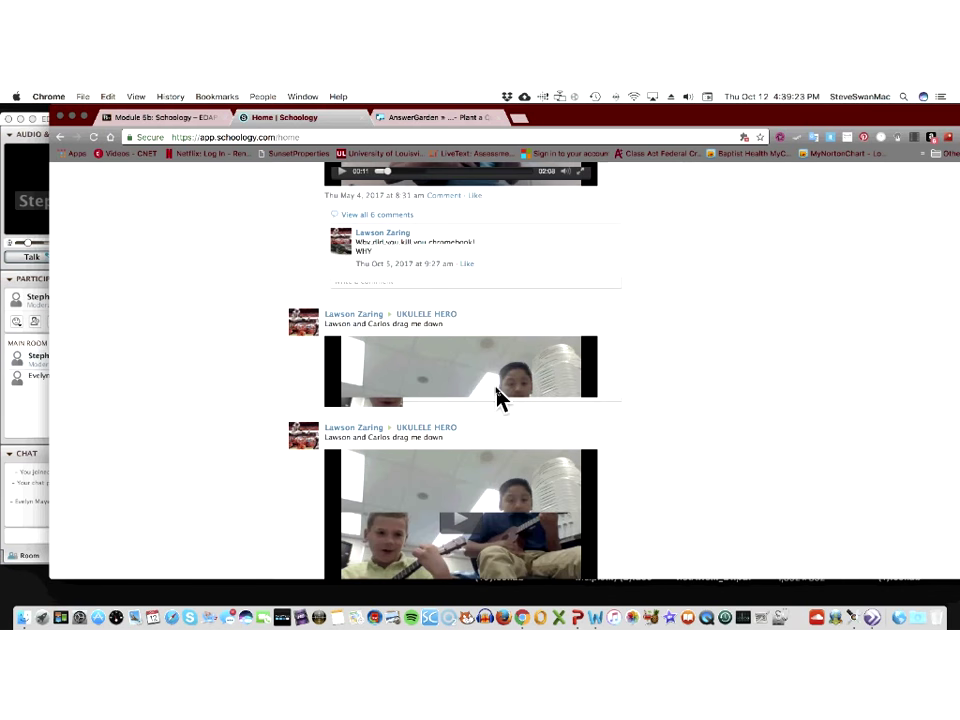
{"action": "scroll", "coordinate": [500, 398], "scroll_direction": "down", "scroll_amount": 15}
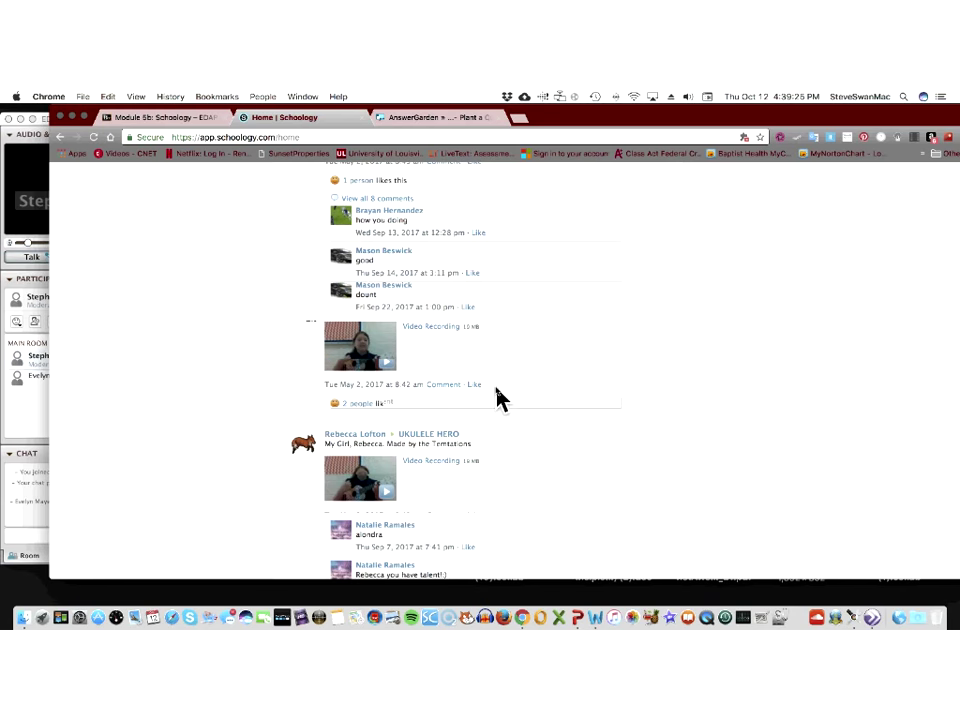
{"action": "scroll", "coordinate": [500, 398], "scroll_direction": "down", "scroll_amount": 10}
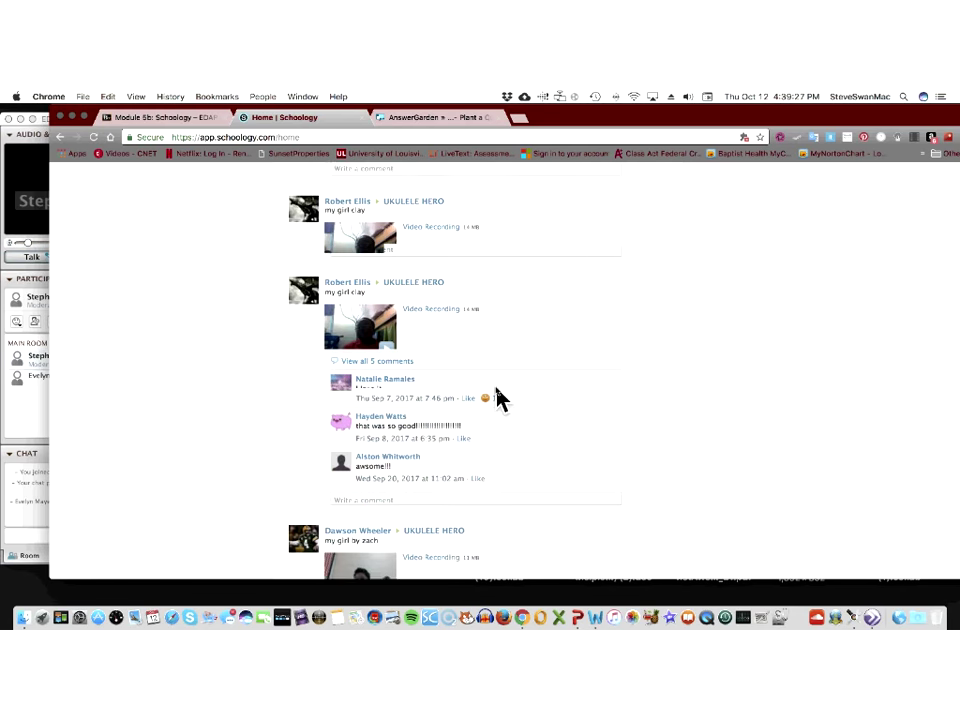
{"action": "scroll", "coordinate": [497, 398], "scroll_direction": "down", "scroll_amount": 5}
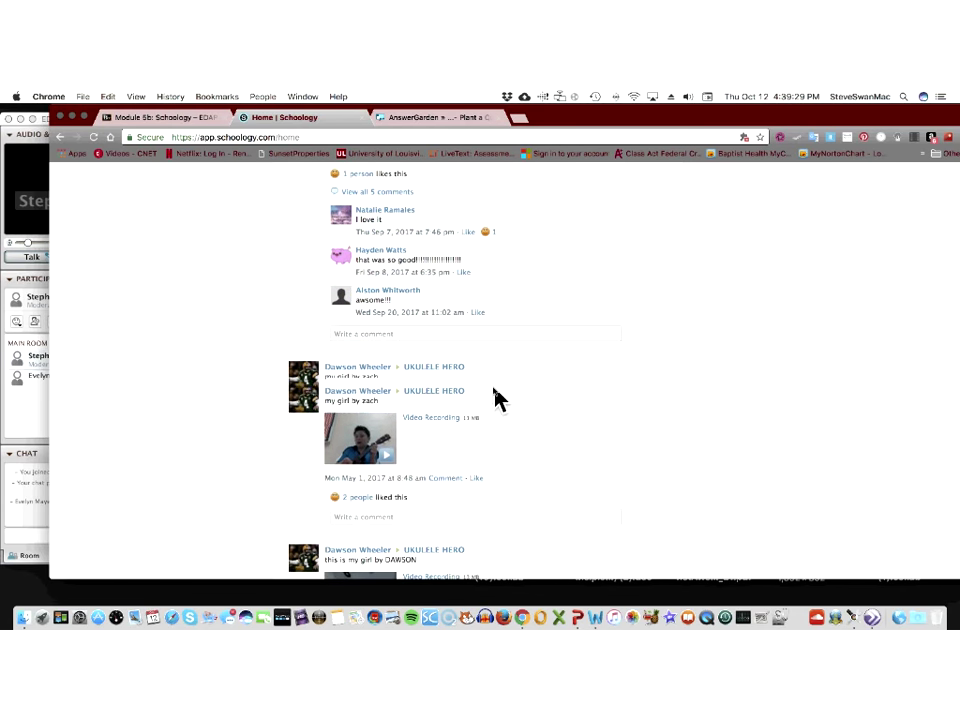
{"action": "scroll", "coordinate": [497, 398], "scroll_direction": "down", "scroll_amount": 6}
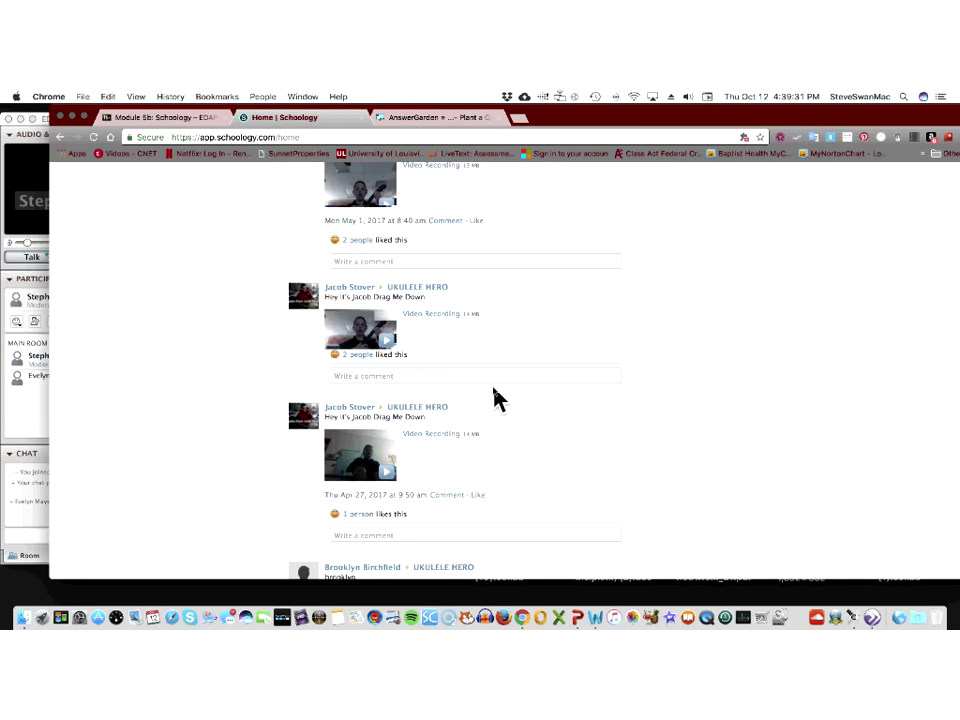
{"action": "scroll", "coordinate": [497, 398], "scroll_direction": "down", "scroll_amount": 15}
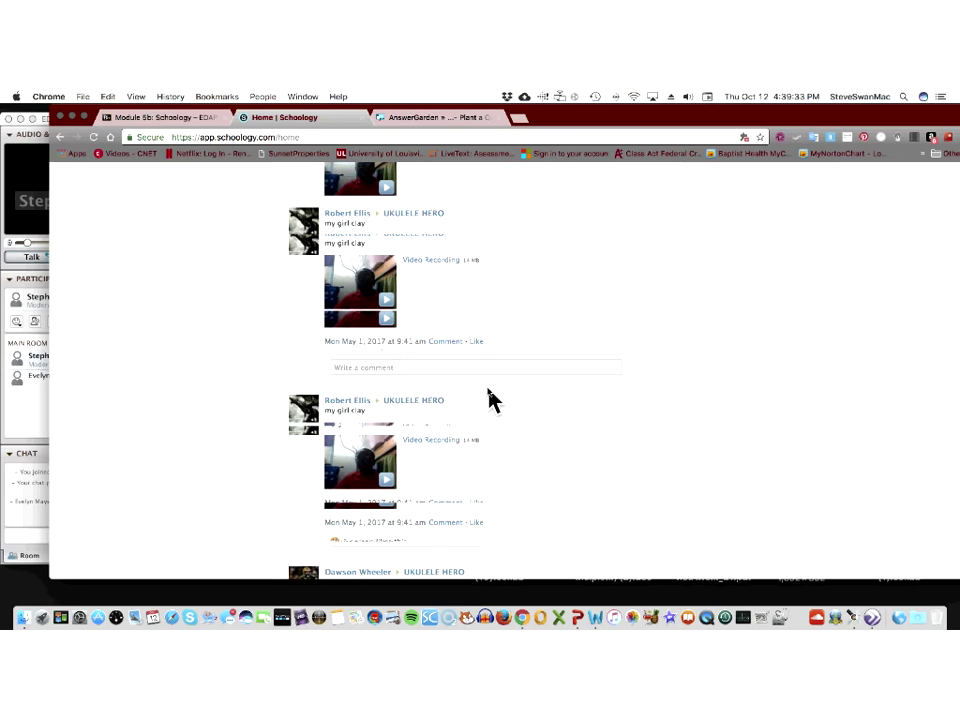
- Start a new course and enter the instructor's first name in possessive form followed by "Course" as the course name
{"action": "scroll", "coordinate": [489, 390], "scroll_direction": "down", "scroll_amount": 15}
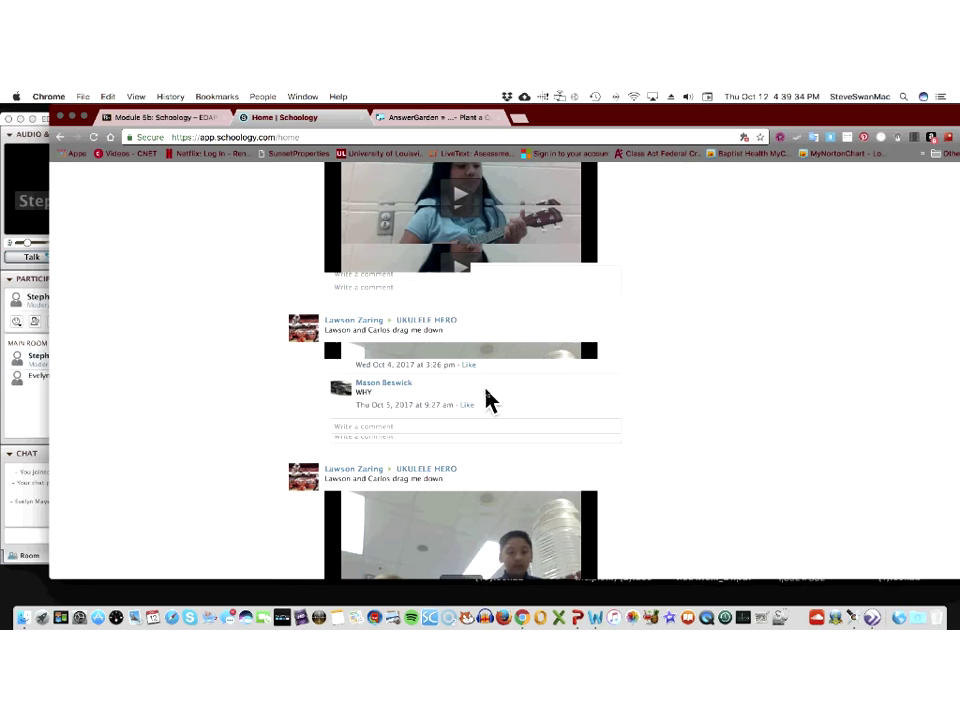
{"action": "scroll", "coordinate": [489, 400], "scroll_direction": "up", "scroll_amount": 5}
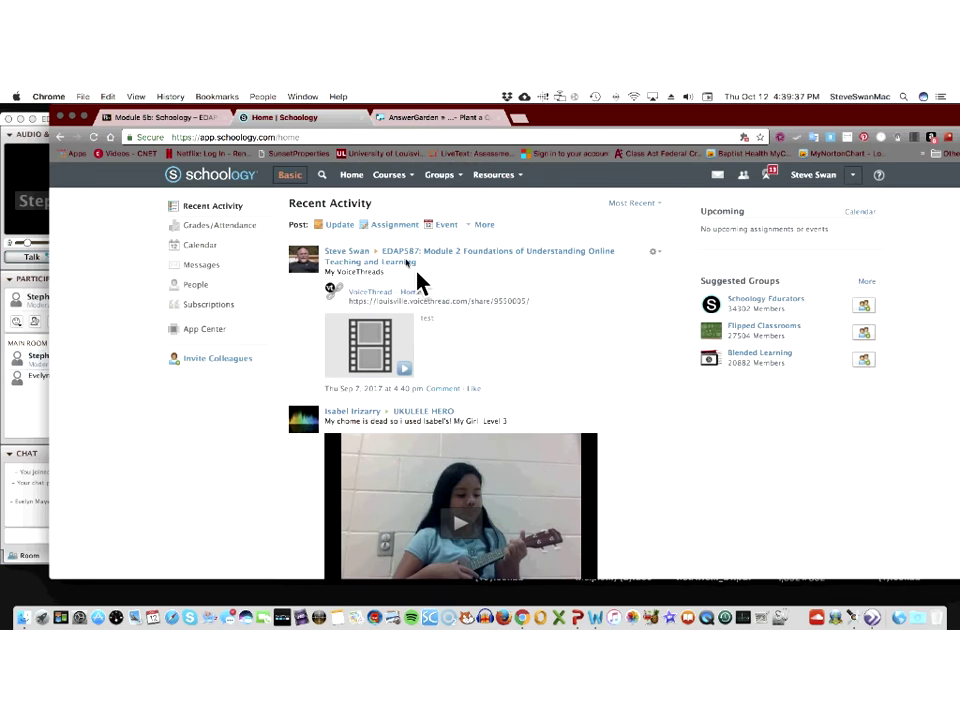
{"action": "left_click", "coordinate": [413, 178]}
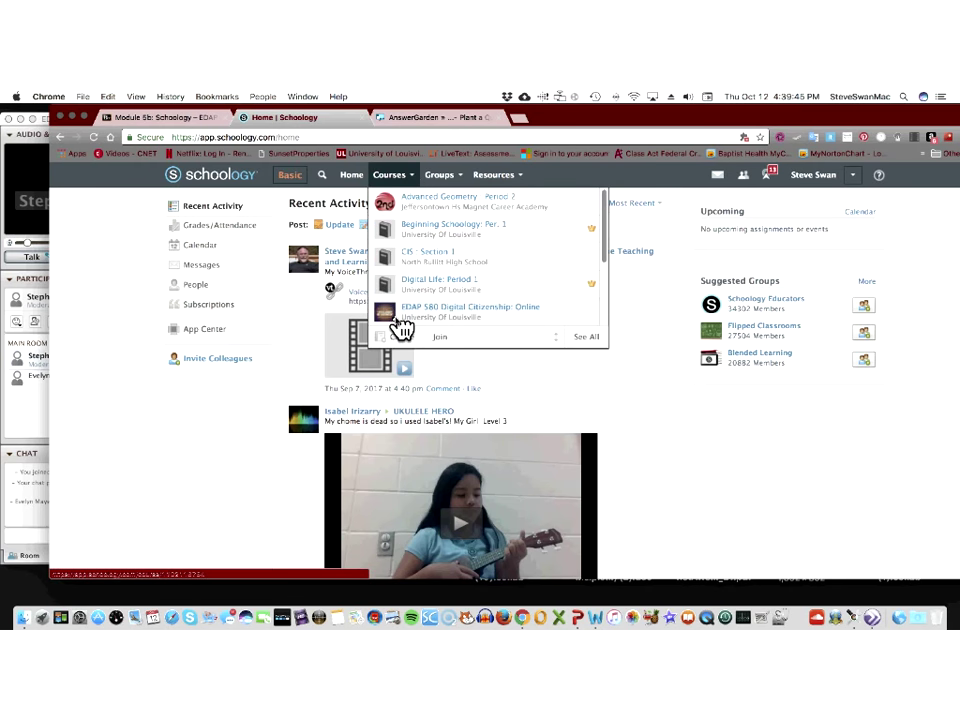
{"action": "left_click", "coordinate": [398, 339]}
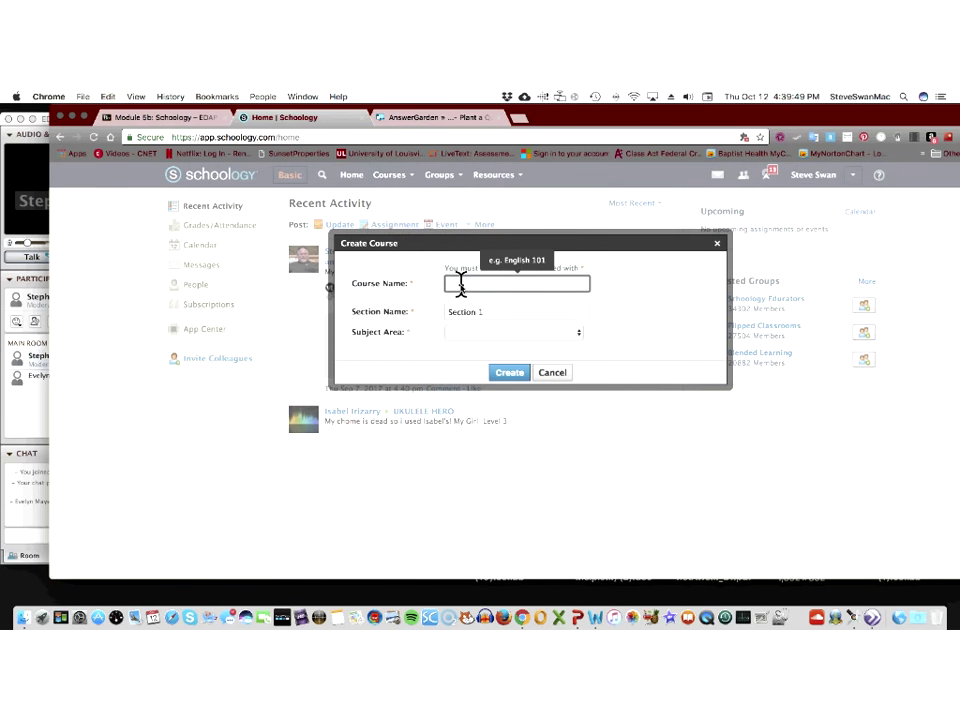
{"action": "type", "text": "SSteve's Cp"}
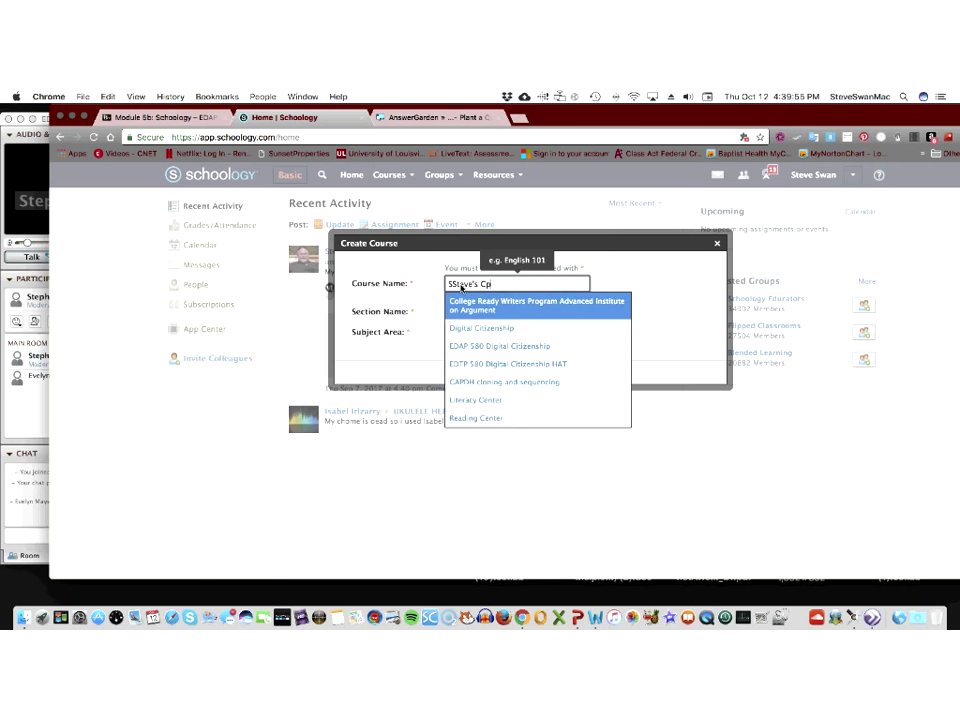
{"action": "type", "text": "ourse"}
{"action": "key", "text": "Escape"}
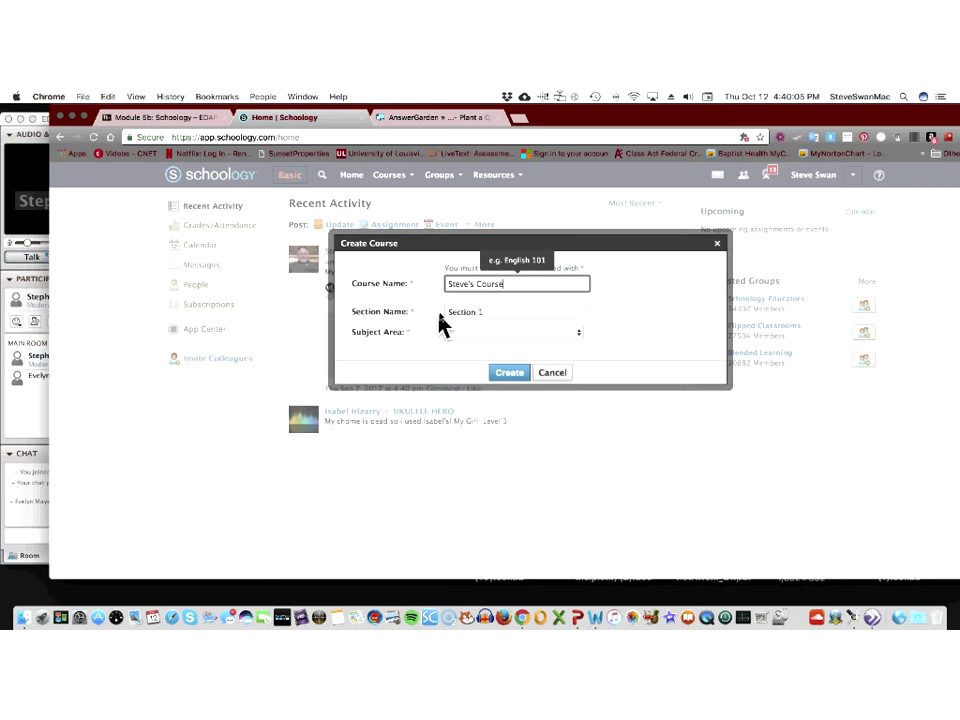
- Set the section name to "Schoology 101", choose a subject area and create the course
{"action": "left_click_drag", "start_coordinate": [488, 310], "coordinate": [455, 311]}
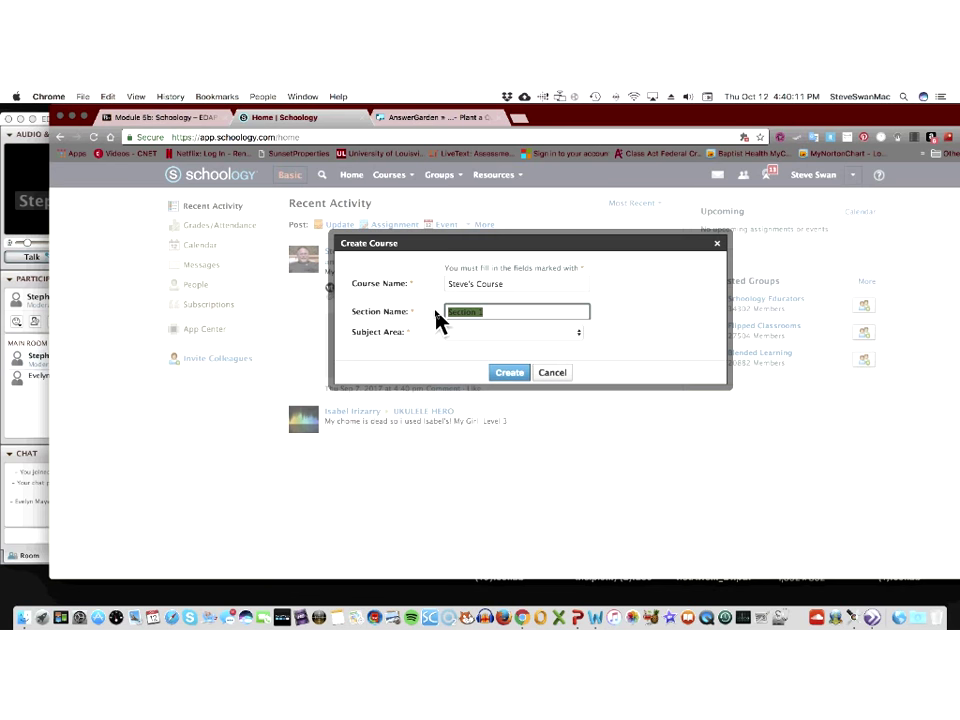
{"action": "type", "text": "Schoo"}
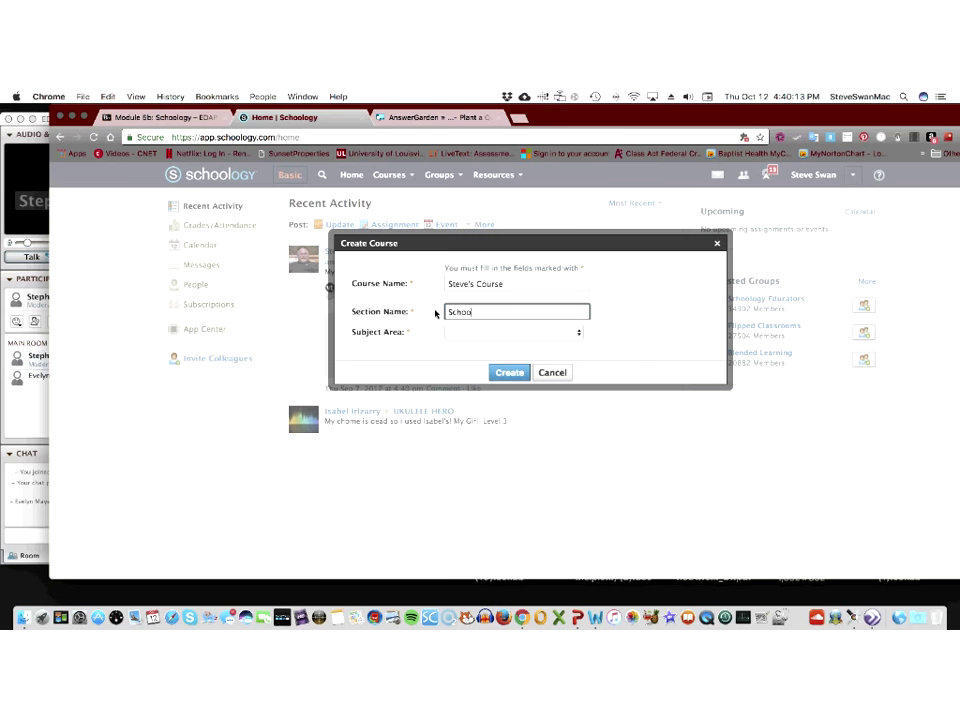
{"action": "type", "text": "logy 101"}
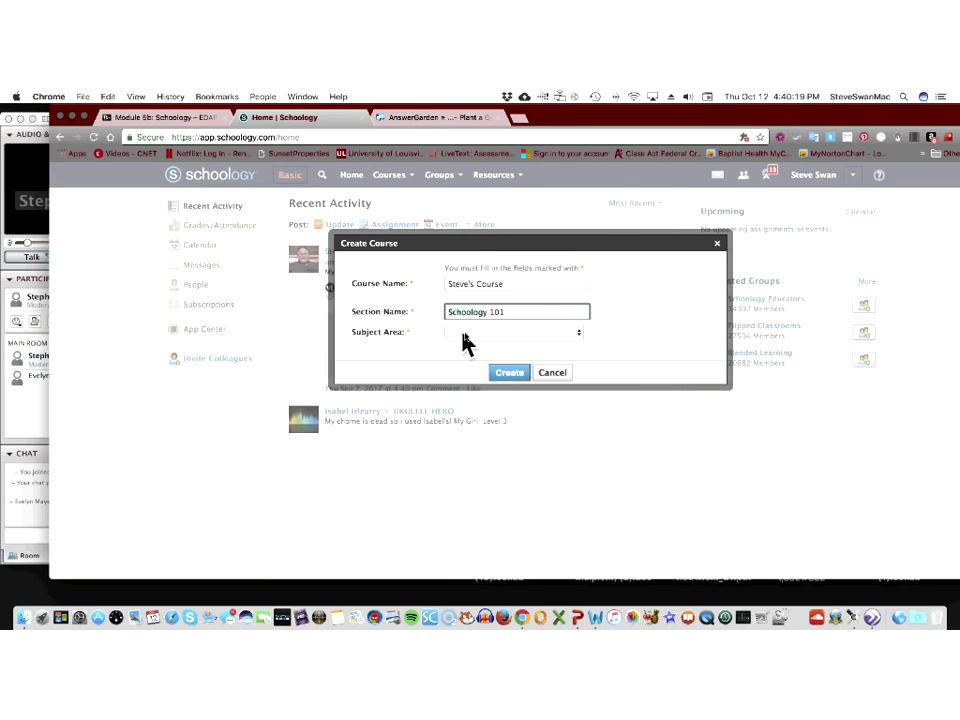
{"action": "left_click", "coordinate": [468, 334]}
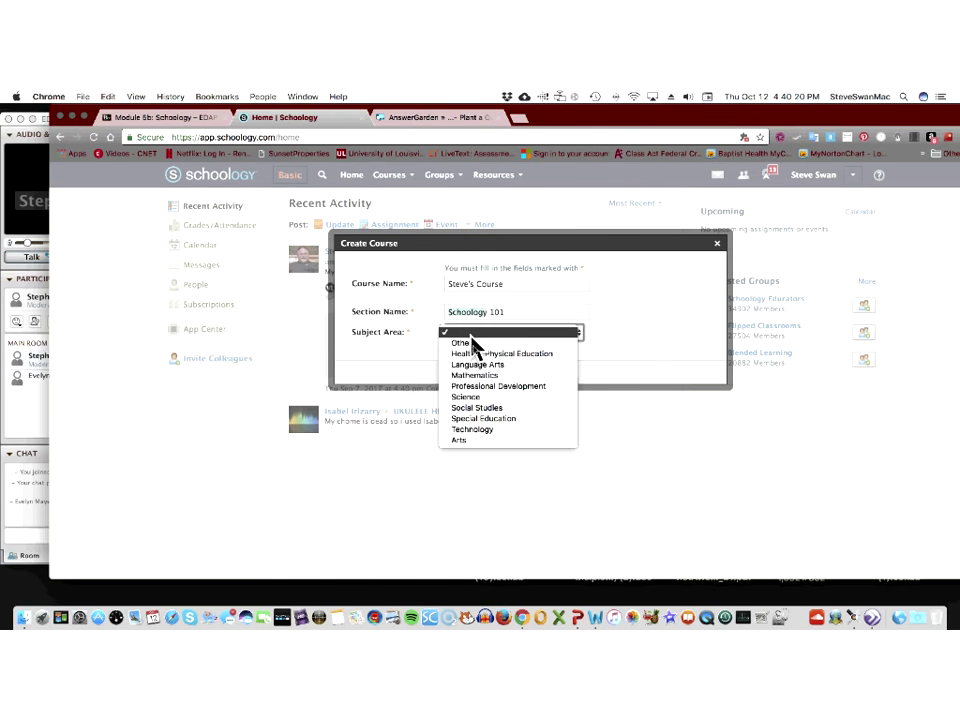
{"action": "left_click", "coordinate": [495, 436]}
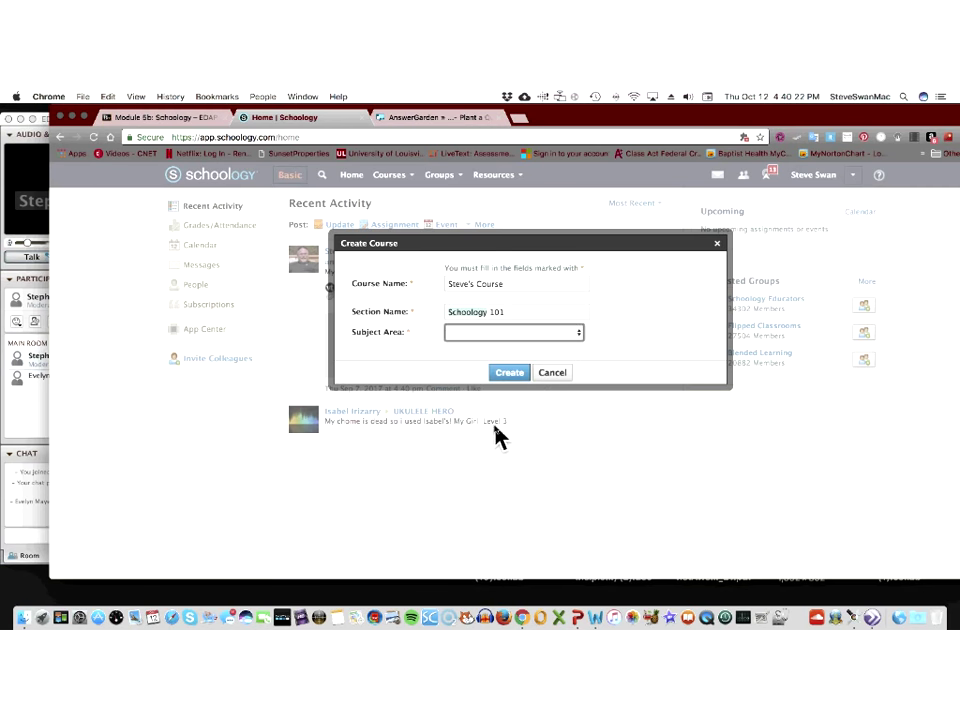
{"action": "left_click", "coordinate": [509, 373]}
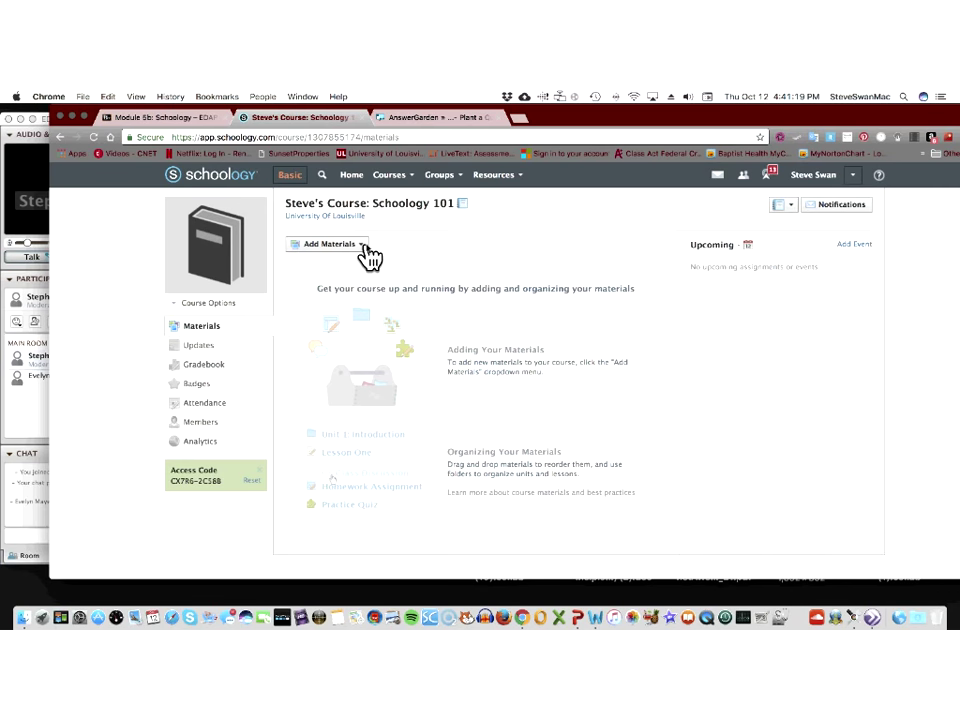
- Start a new folder in the course materials and title it "Course Introduction"
{"action": "left_click", "coordinate": [368, 256]}
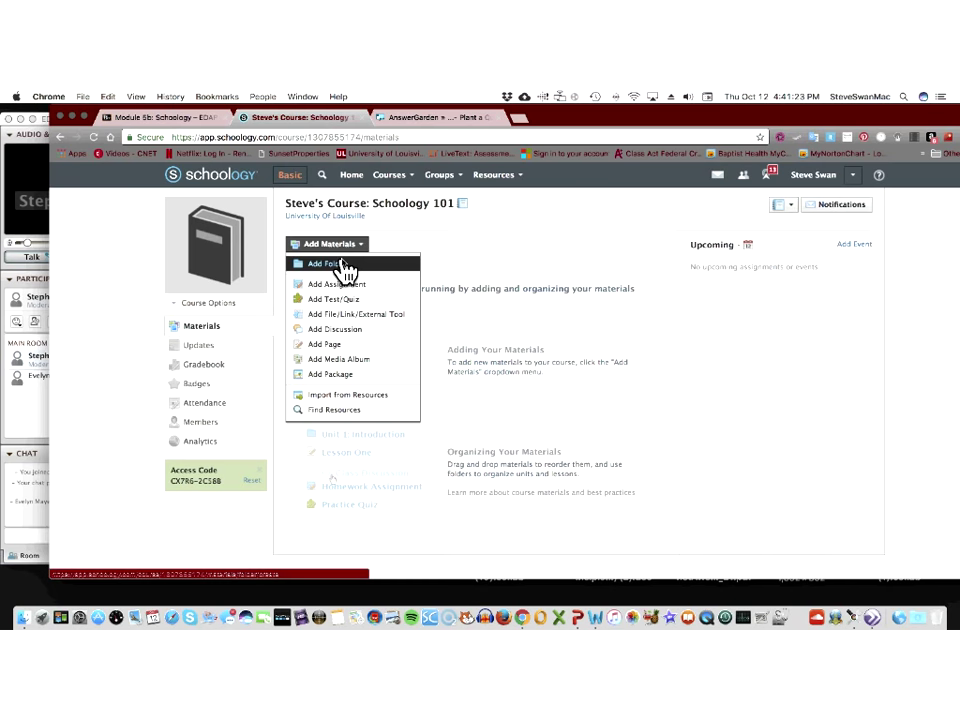
{"action": "left_click", "coordinate": [352, 262]}
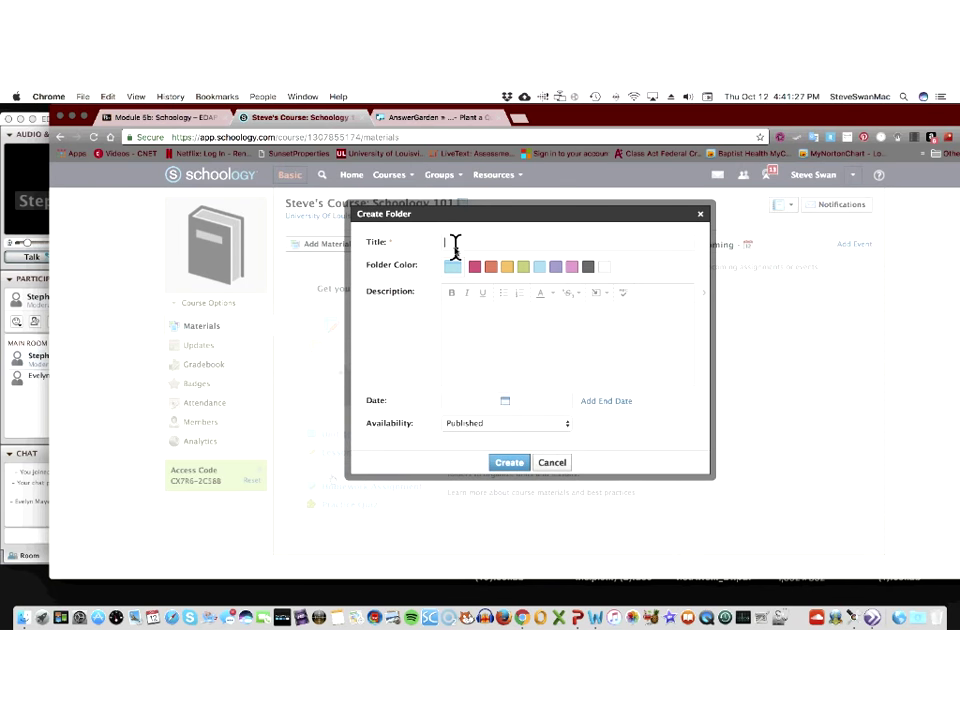
{"action": "left_click", "coordinate": [460, 241]}
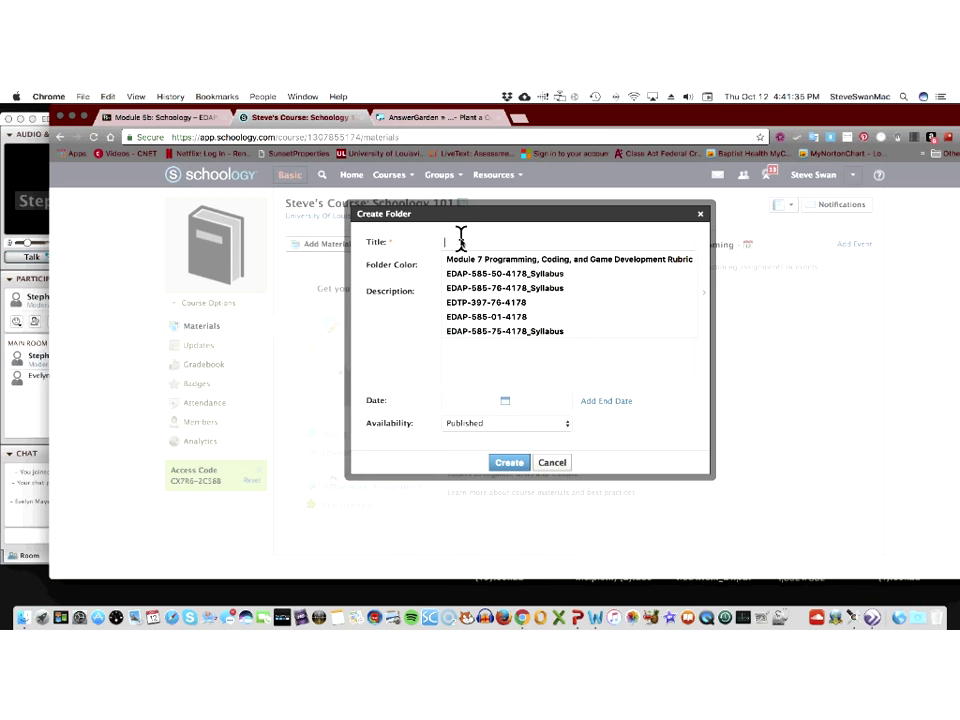
{"action": "type", "text": "Course I"}
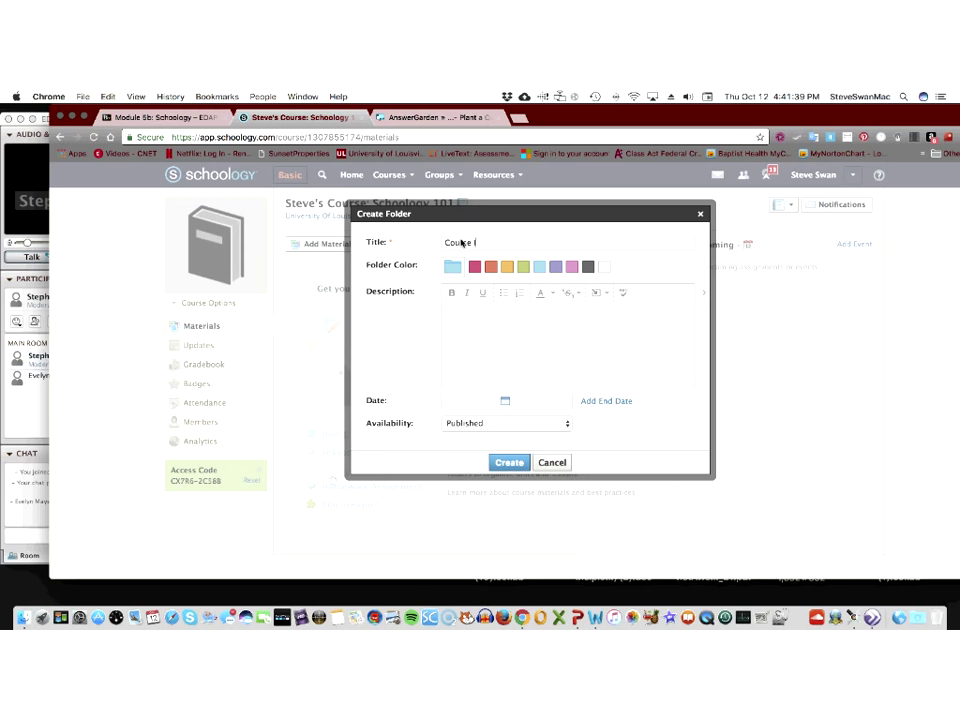
{"action": "type", "text": "ntroduction"}
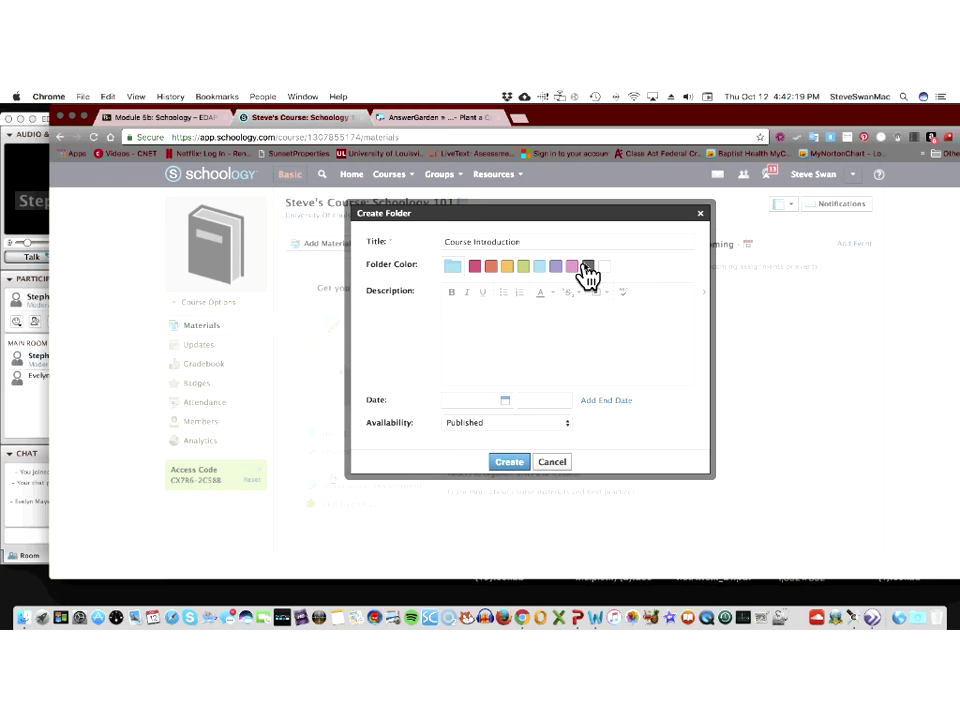
- Give the Course Introduction folder the crimson color and the description "Welcome to our class"
{"action": "left_click", "coordinate": [475, 266]}
{"action": "left_click", "coordinate": [478, 314]}
{"action": "type", "text": "Welco"}
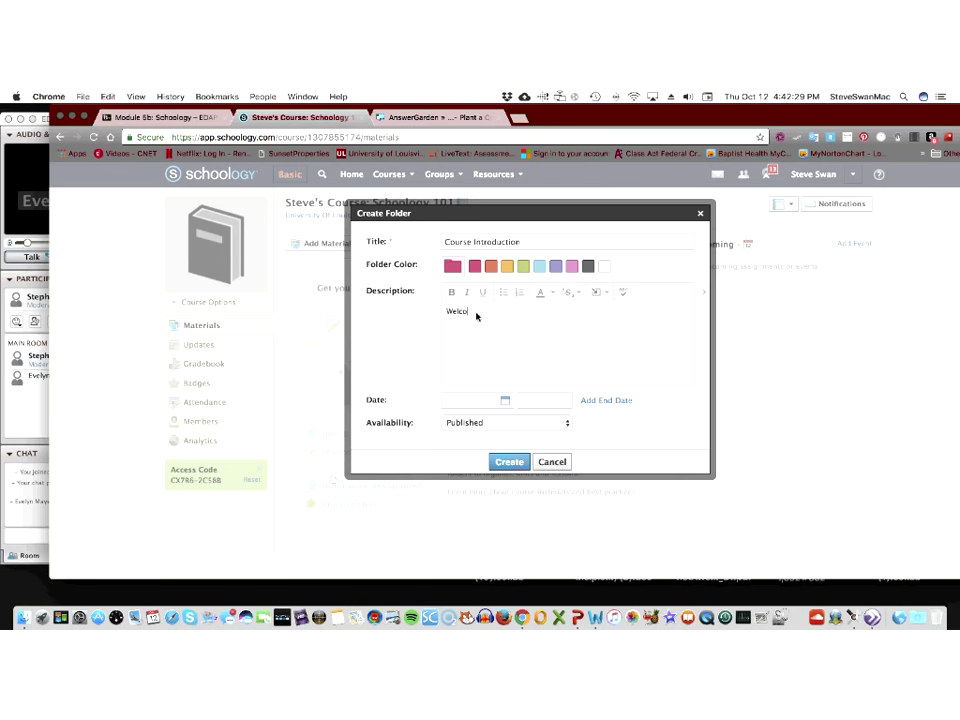
{"action": "type", "text": "me to our class"}
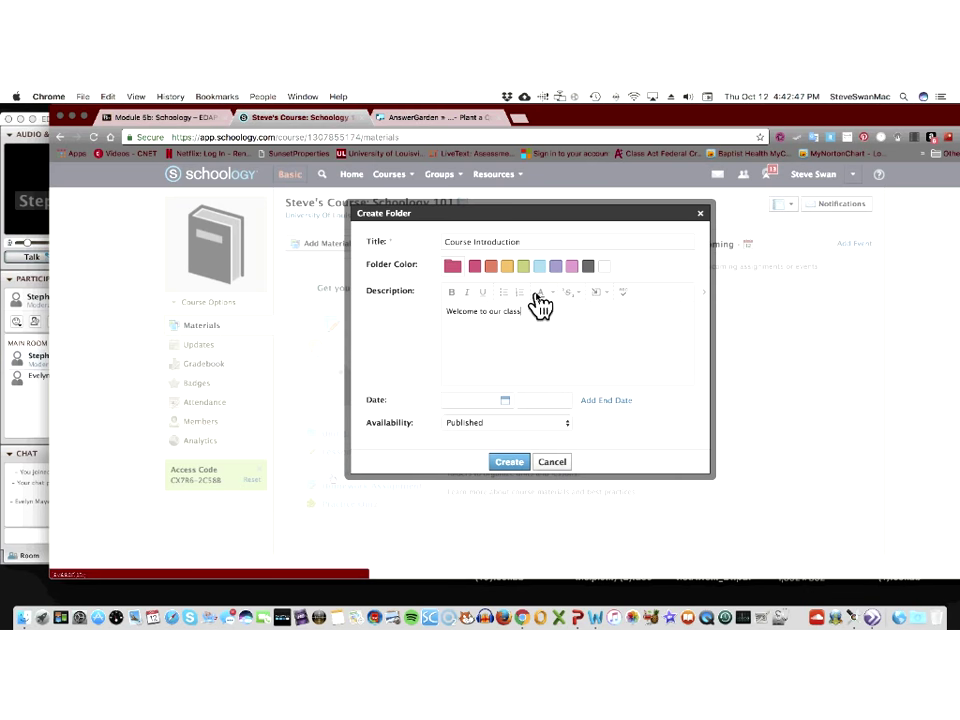
- Search YouTube for "intro to schoology" to find a video to insert in the folder's description
{"action": "left_click", "coordinate": [598, 294]}
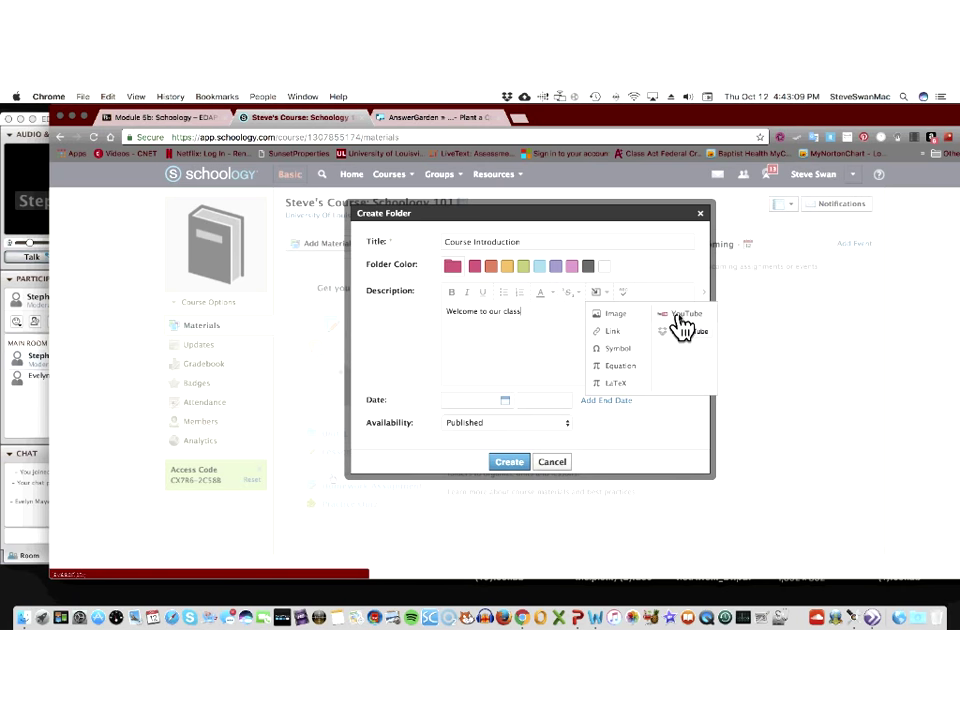
{"action": "left_click", "coordinate": [680, 318]}
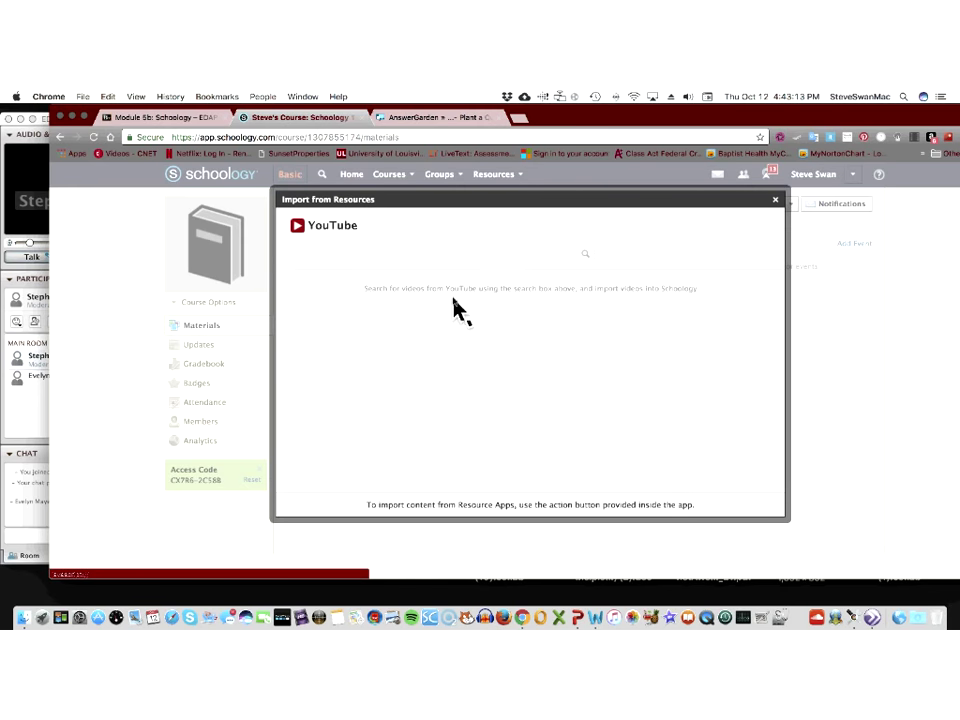
{"action": "left_click", "coordinate": [396, 256]}
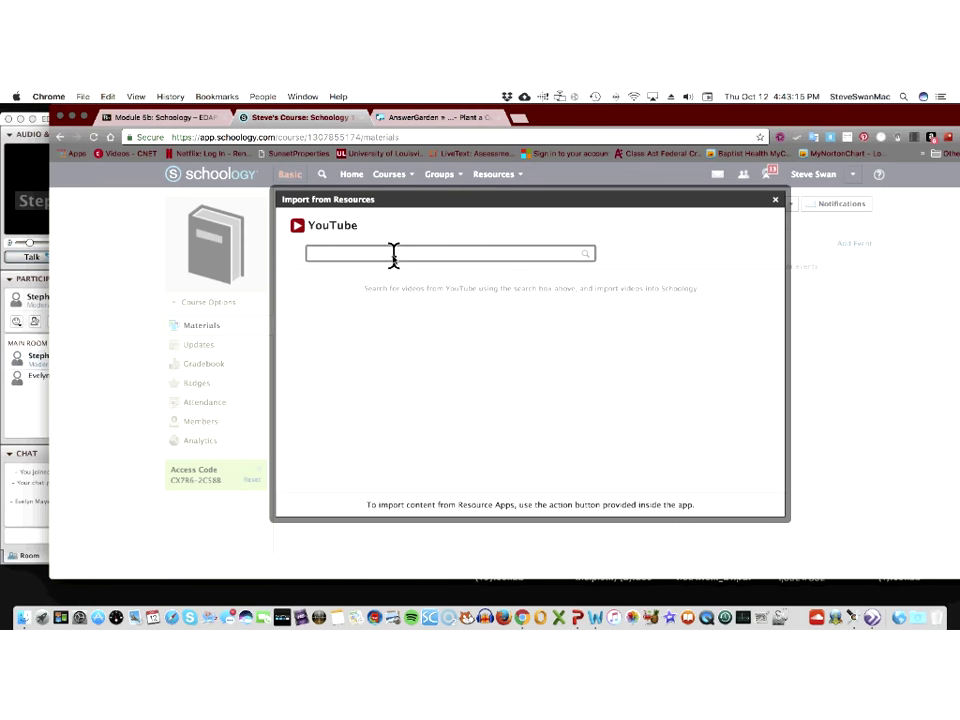
{"action": "type", "text": "intro to"}
{"action": "type", "text": " schoo"}
{"action": "type", "text": "ls"}
{"action": "key", "text": "Return"}
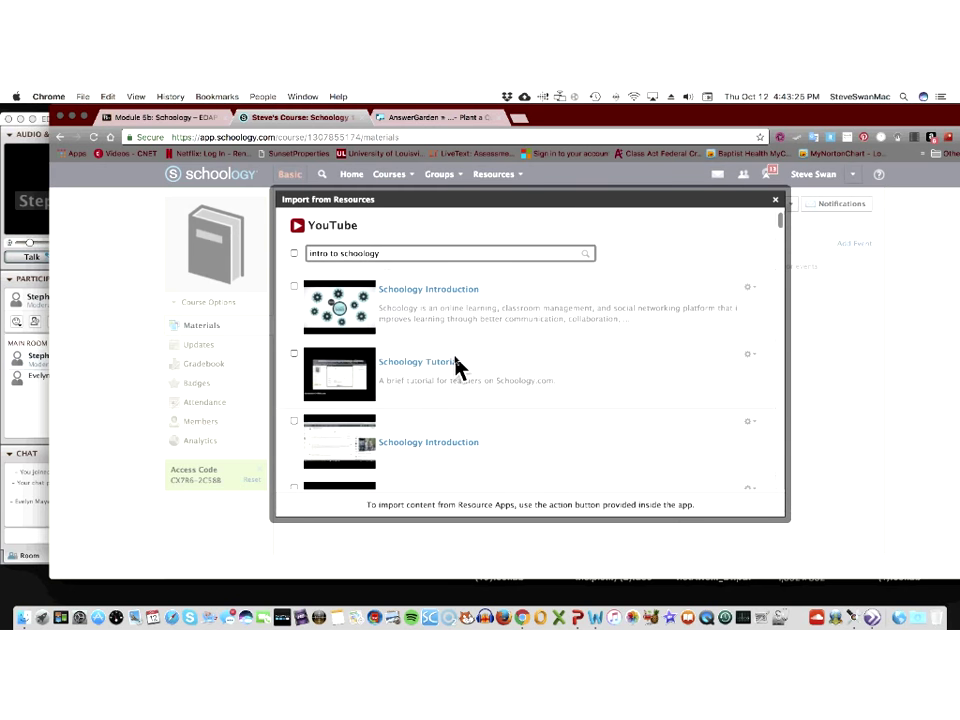
- Look through the YouTube results and briefly preview the first "Schoology Introduction" video
{"action": "scroll", "coordinate": [454, 367], "scroll_direction": "down", "scroll_amount": 3}
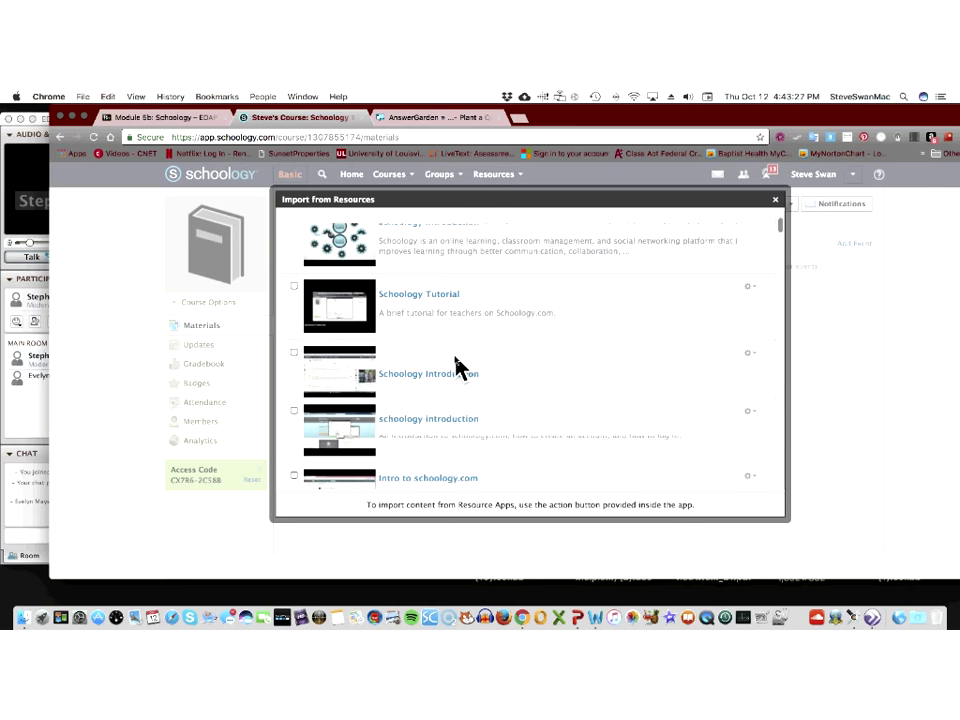
{"action": "scroll", "coordinate": [457, 367], "scroll_direction": "down", "scroll_amount": 1}
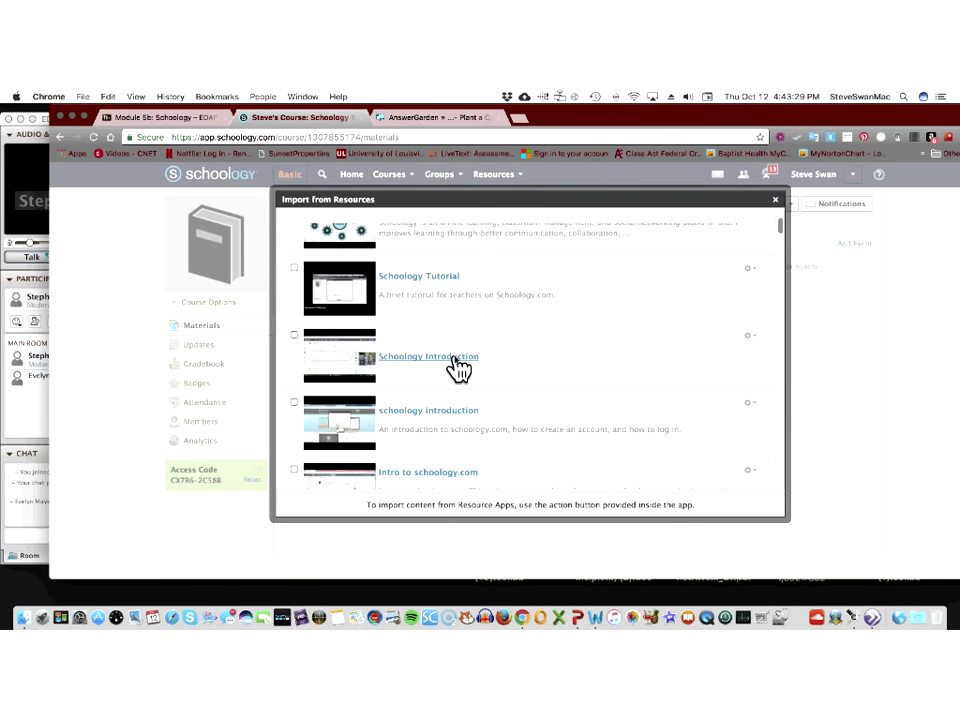
{"action": "scroll", "coordinate": [457, 369], "scroll_direction": "up", "scroll_amount": 4}
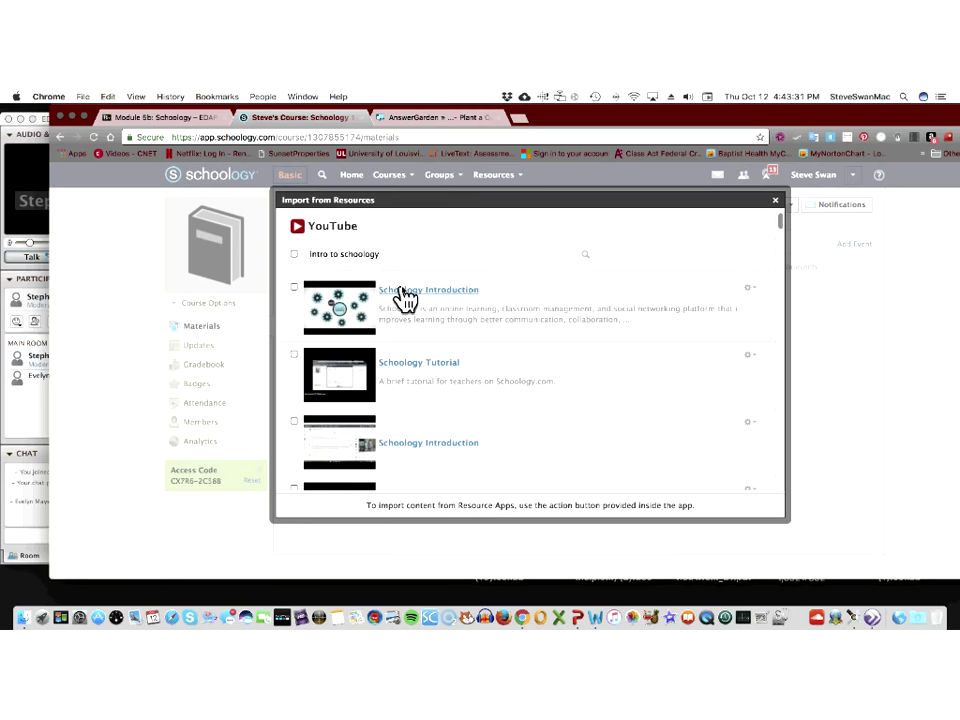
{"action": "left_click", "coordinate": [401, 292]}
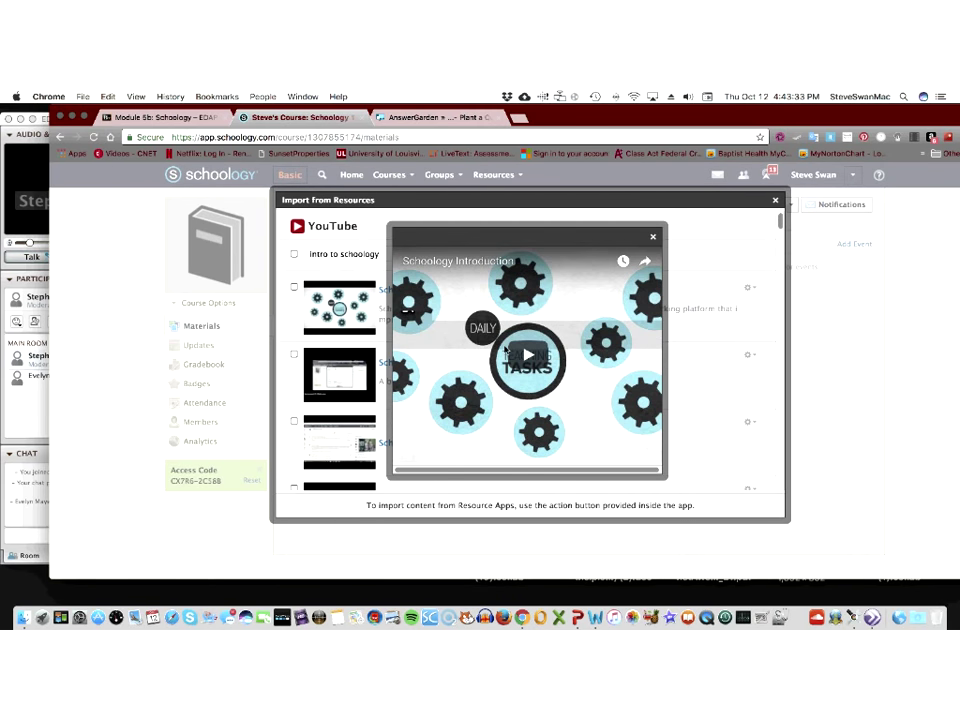
{"action": "left_click", "coordinate": [524, 356]}
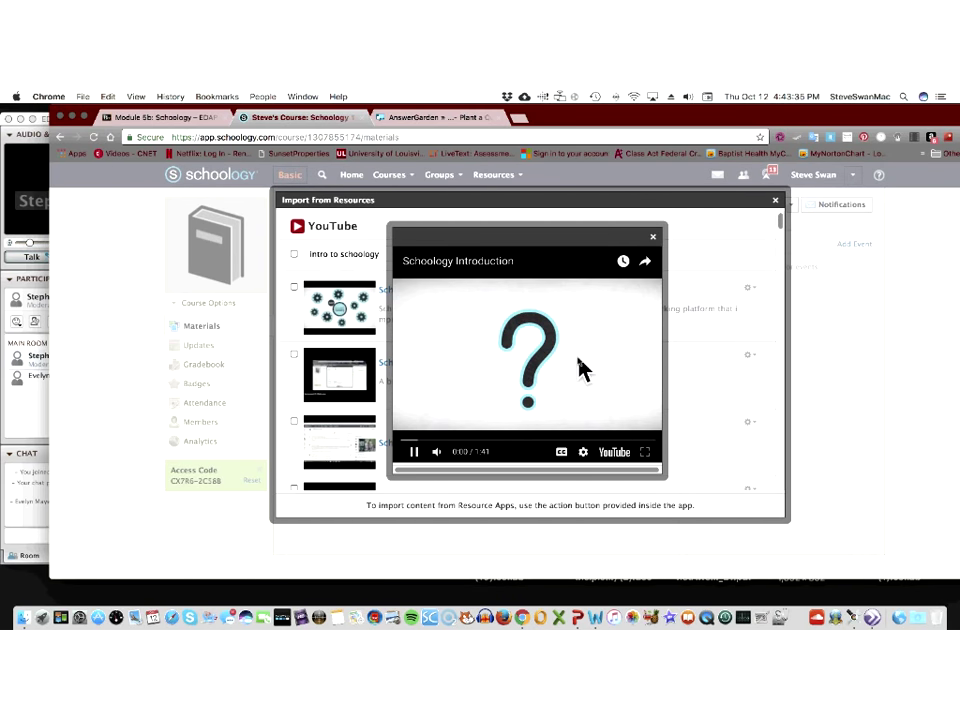
{"action": "left_click", "coordinate": [652, 238]}
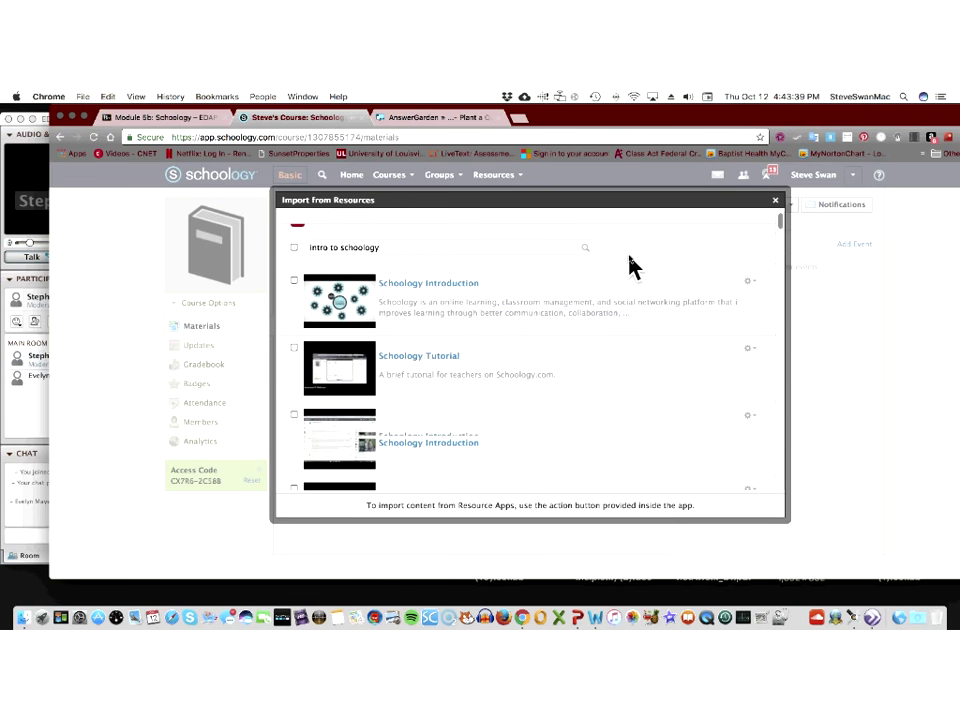
- Import the first "Schoology Introduction" video as an embed in the description and create the published folder
{"action": "left_click", "coordinate": [294, 281]}
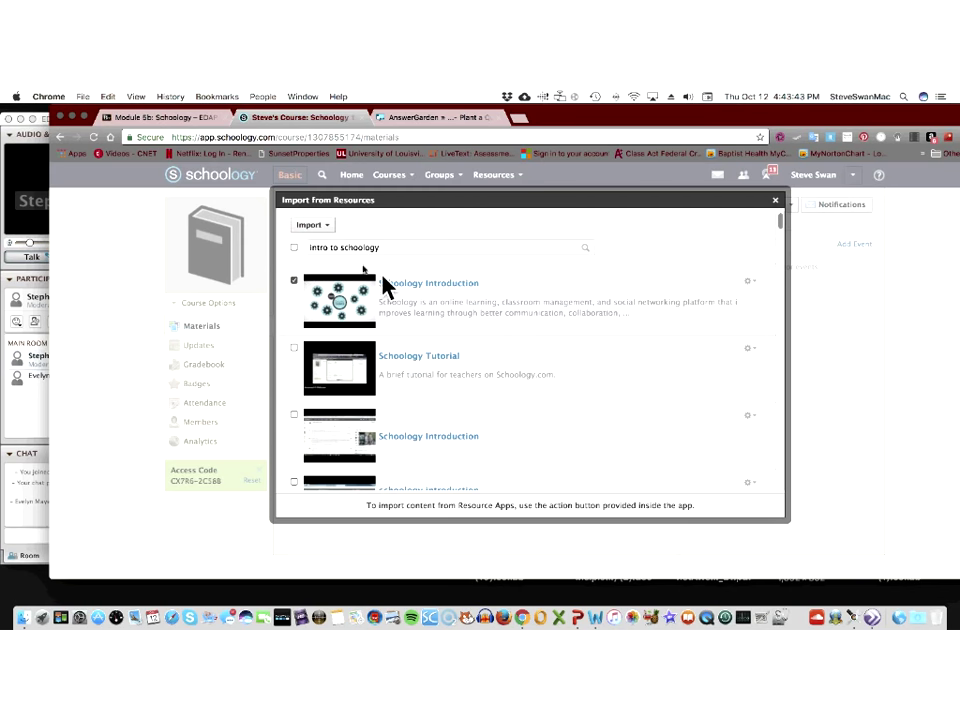
{"action": "left_click", "coordinate": [316, 226]}
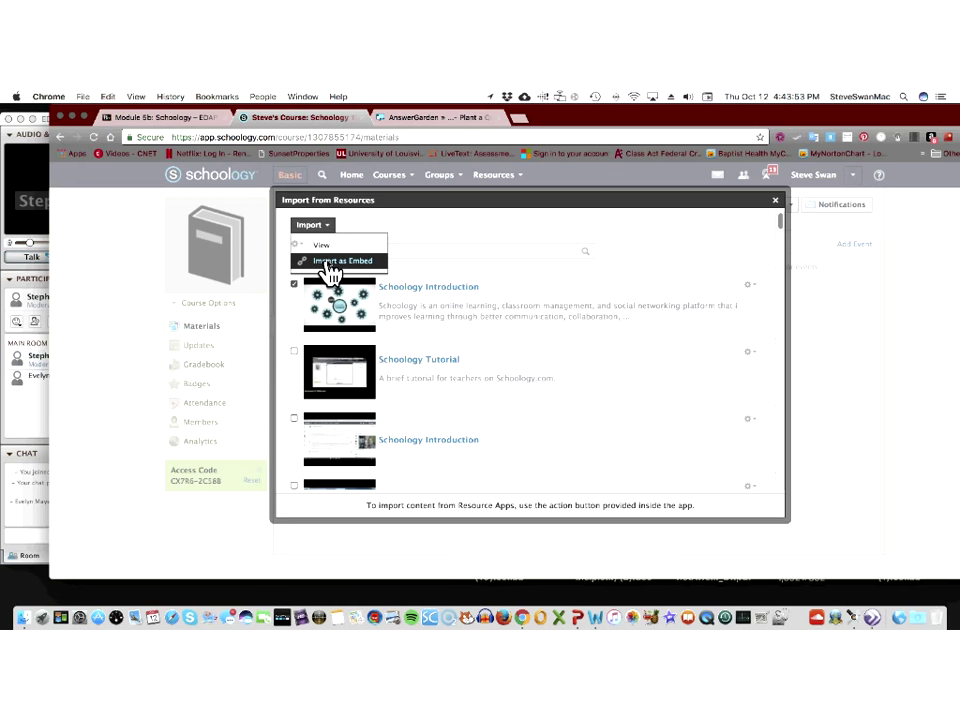
{"action": "left_click", "coordinate": [330, 262]}
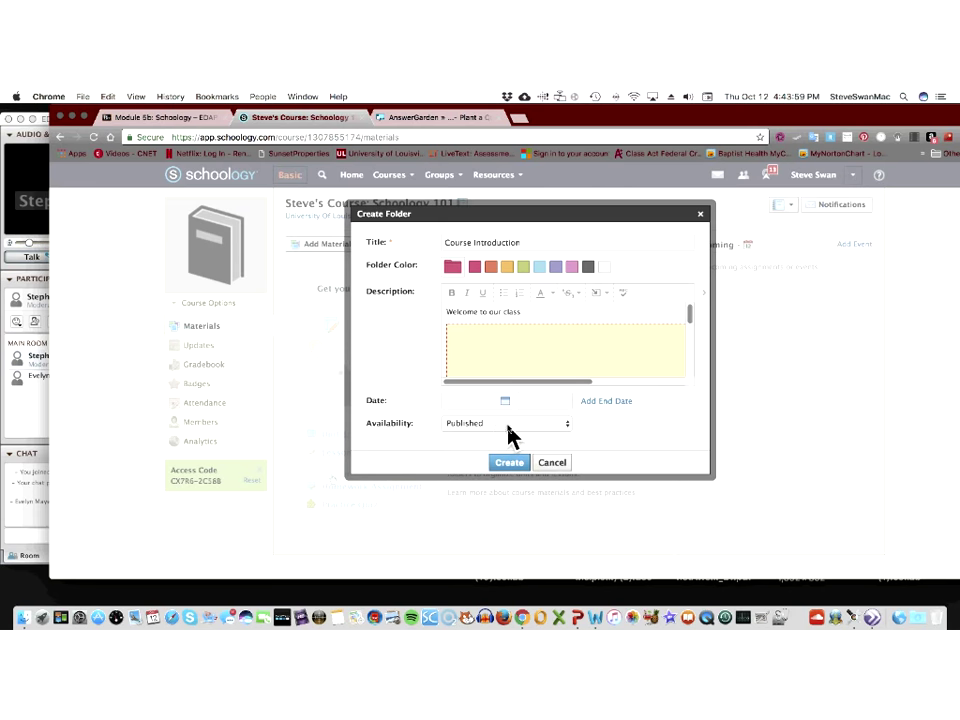
{"action": "left_click", "coordinate": [510, 466]}
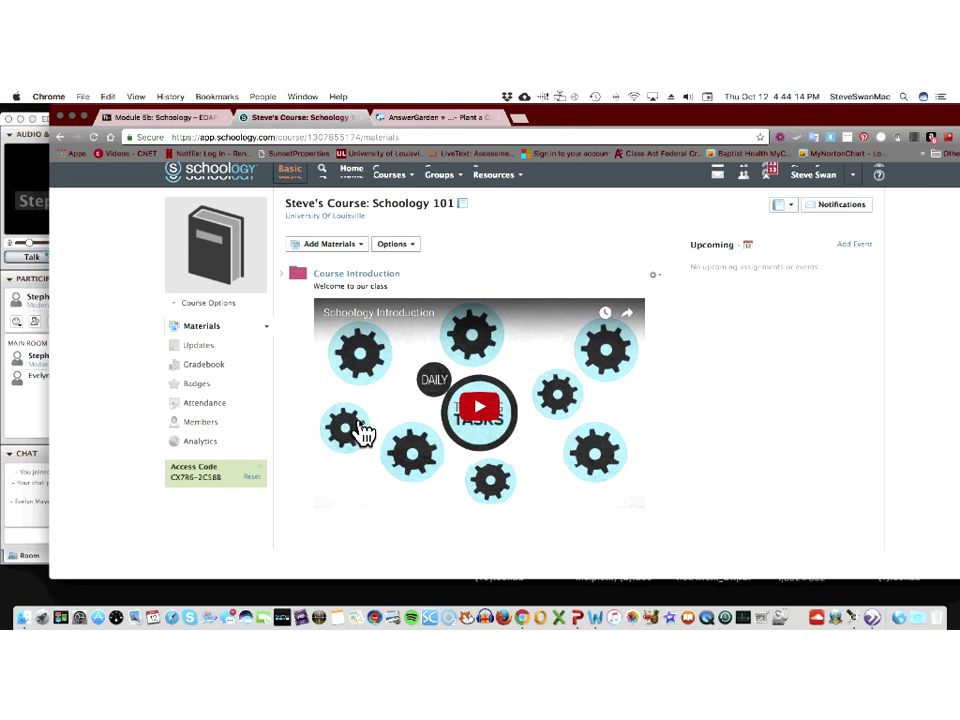
- Look over the embedded video on the course materials page and open the Course Introduction folder
{"action": "scroll", "coordinate": [365, 432], "scroll_direction": "down", "scroll_amount": 2}
{"action": "scroll", "coordinate": [365, 432], "scroll_direction": "down", "scroll_amount": 2}
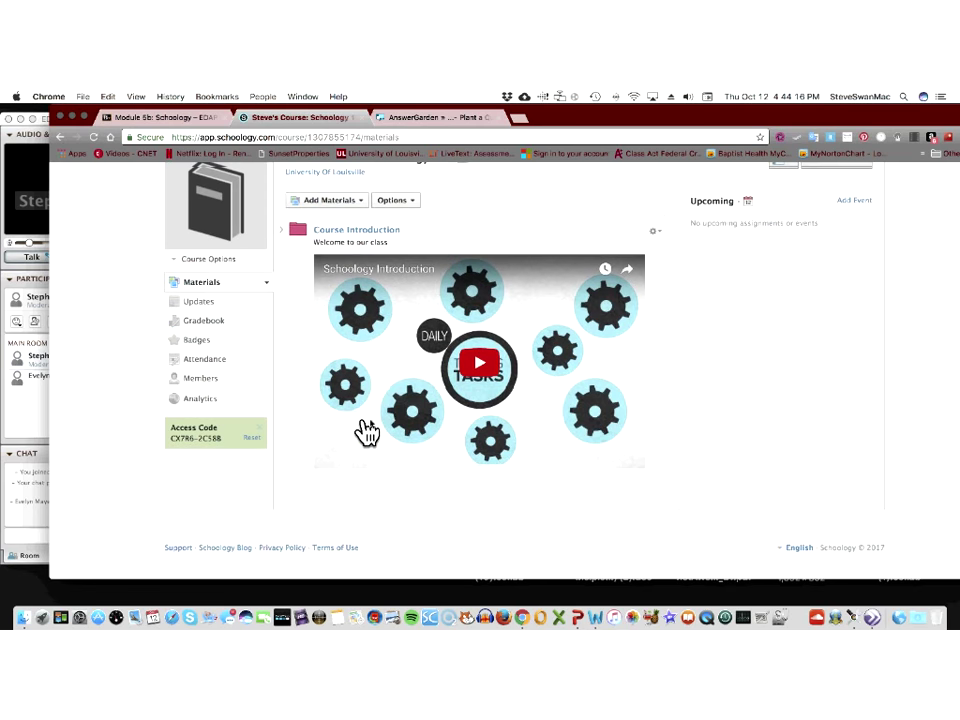
{"action": "left_click", "coordinate": [360, 231]}
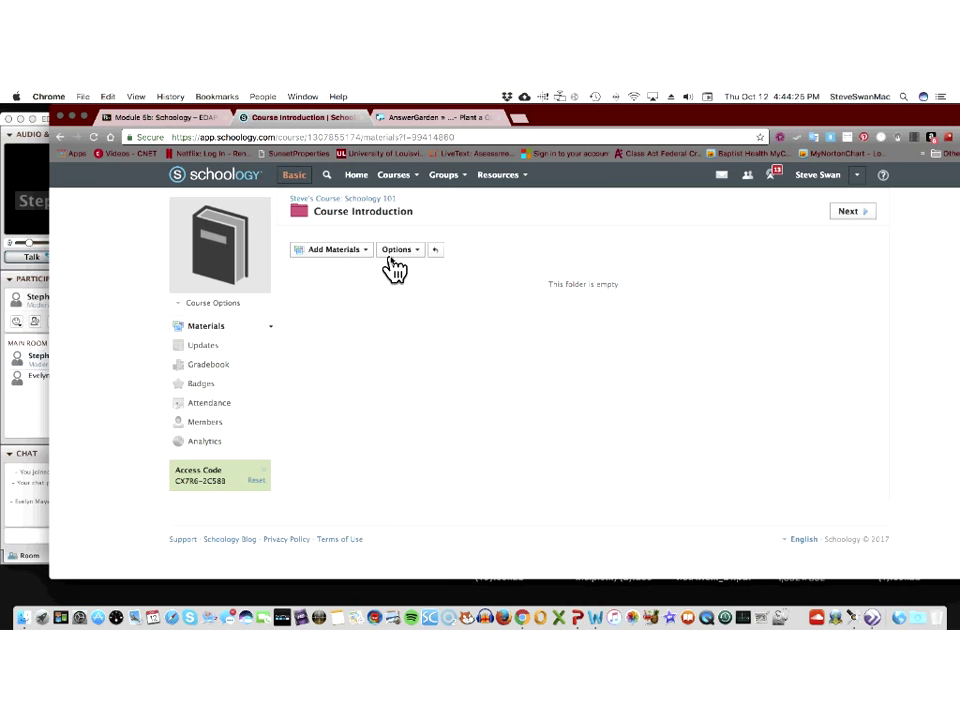
- Switch to the AnswerGarden site and look over its home page, including the tool descriptions and the demo and create options
{"action": "left_click", "coordinate": [421, 129]}
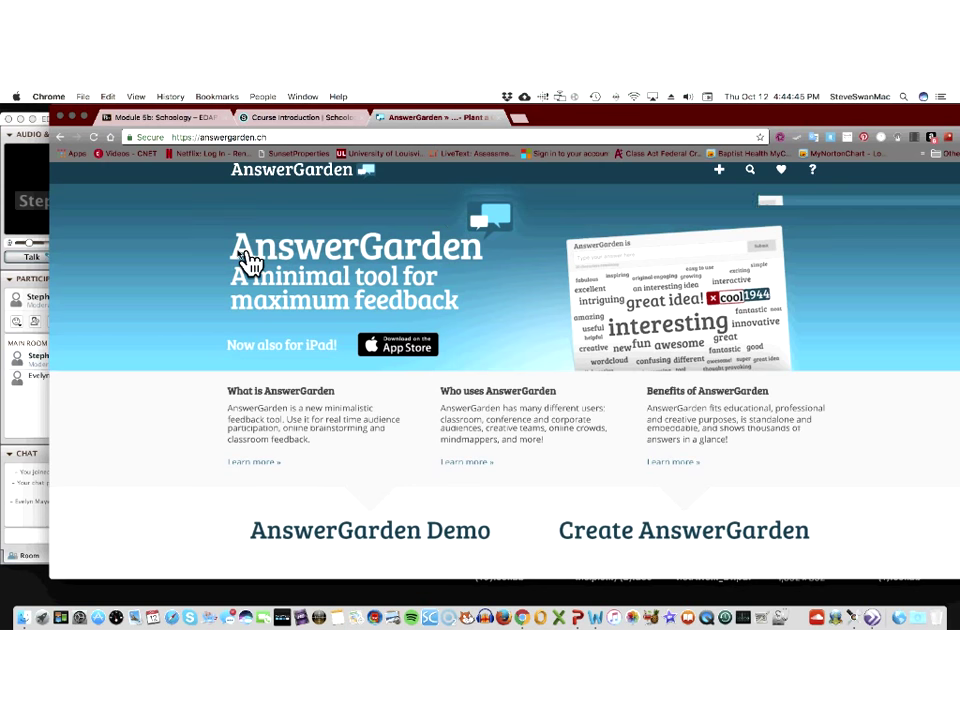
{"action": "scroll", "coordinate": [250, 262], "scroll_direction": "down", "scroll_amount": 1}
{"action": "scroll", "coordinate": [225, 255], "scroll_direction": "down", "scroll_amount": 5}
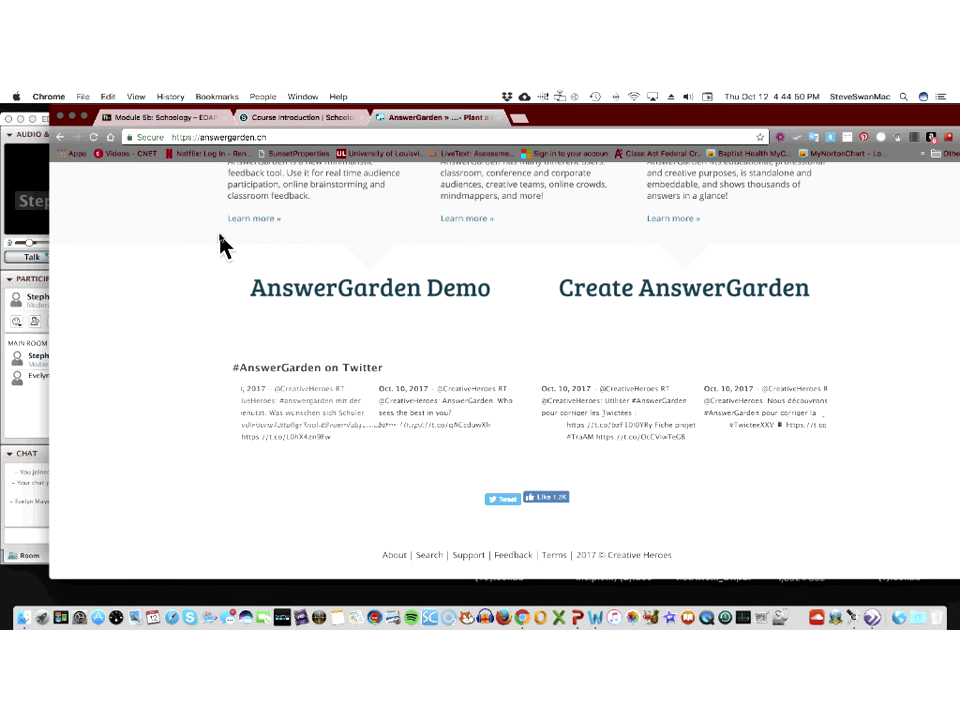
{"action": "scroll", "coordinate": [197, 229], "scroll_direction": "up", "scroll_amount": 3}
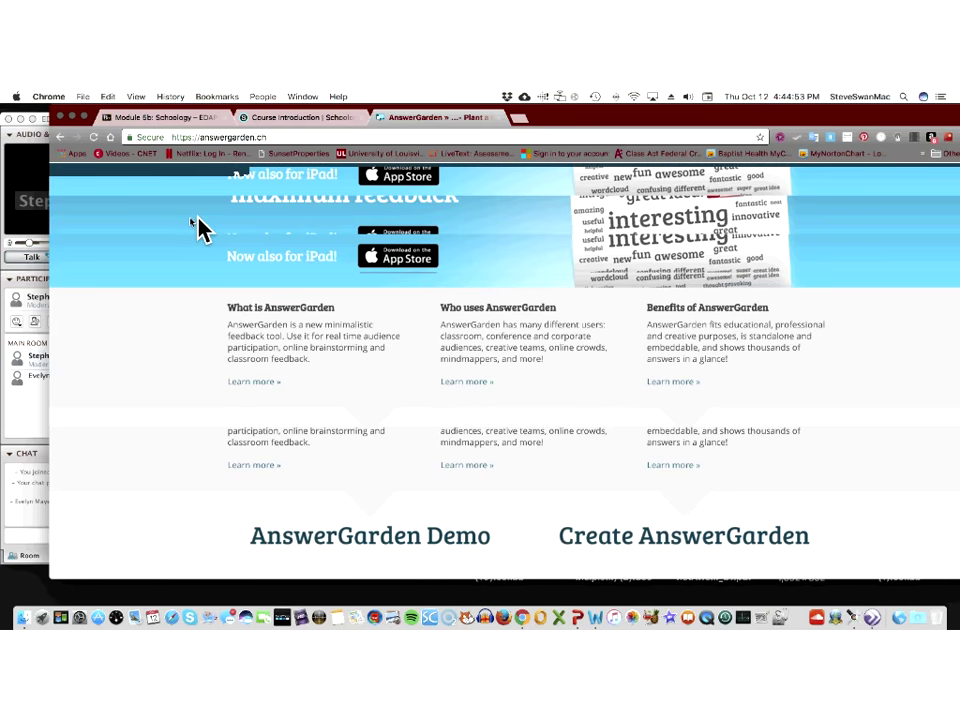
{"action": "scroll", "coordinate": [197, 229], "scroll_direction": "up", "scroll_amount": 2}
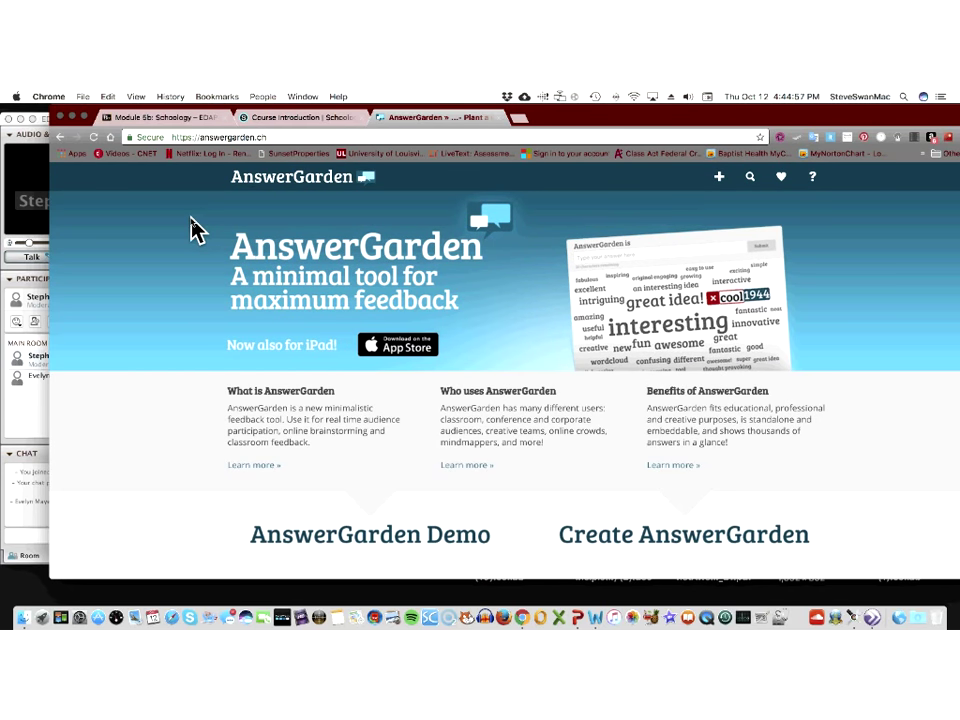
{"action": "scroll", "coordinate": [199, 233], "scroll_direction": "down", "scroll_amount": 3}
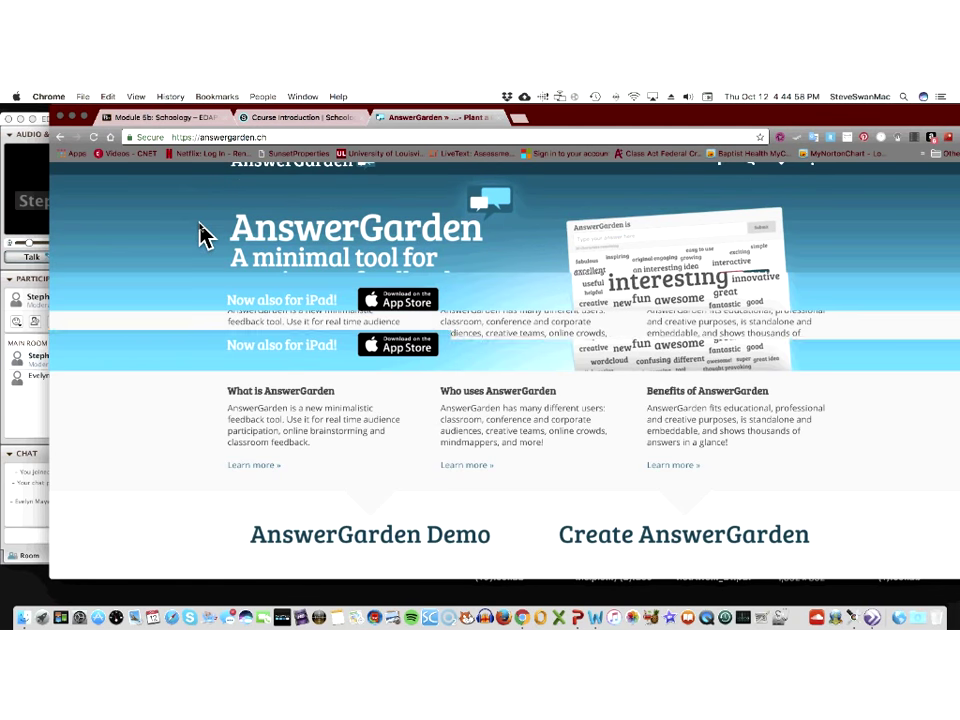
{"action": "scroll", "coordinate": [199, 233], "scroll_direction": "down", "scroll_amount": 5}
{"action": "scroll", "coordinate": [199, 233], "scroll_direction": "up", "scroll_amount": 10}
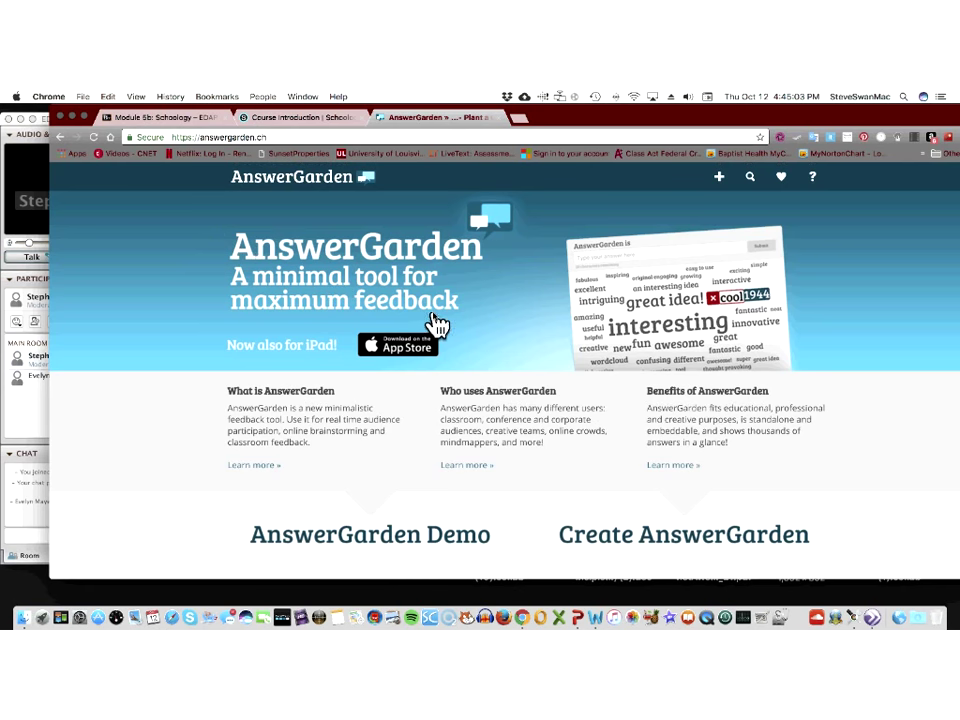
- Start a new AnswerGarden with the topic "Descfribe in one word your understanding of Schoology"
{"action": "scroll", "coordinate": [570, 346], "scroll_direction": "down", "scroll_amount": 2}
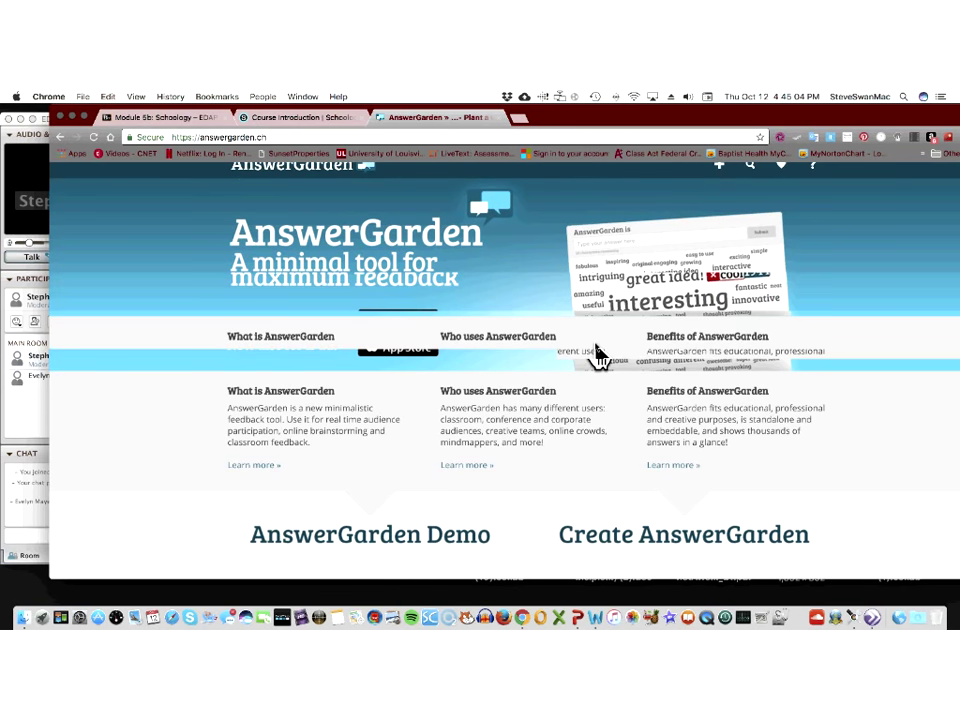
{"action": "left_click", "coordinate": [671, 428]}
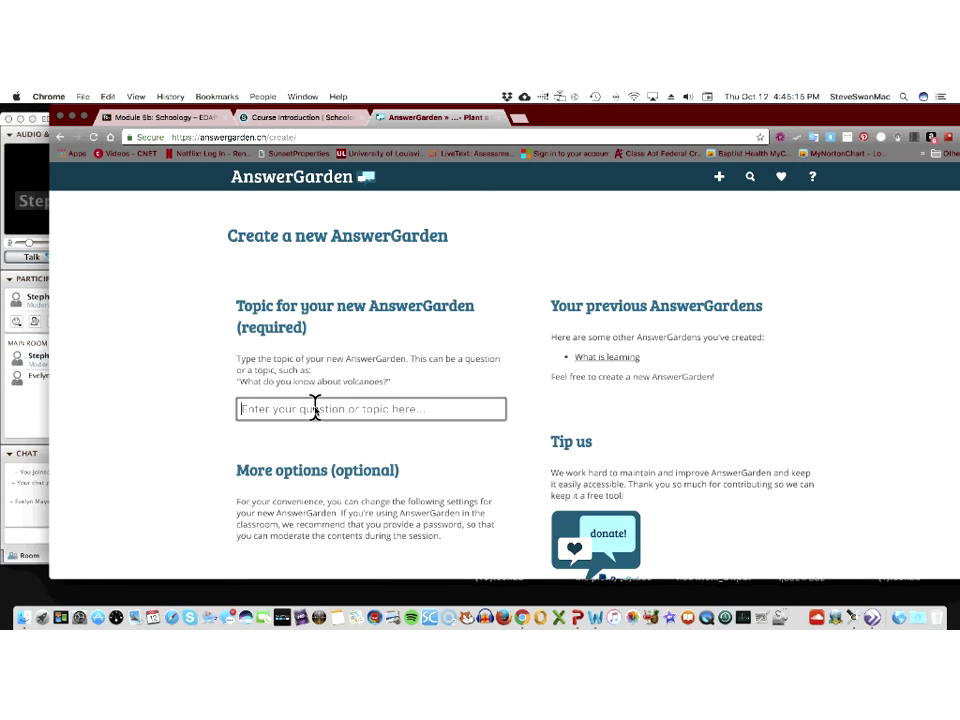
{"action": "type", "text": "Descfr"}
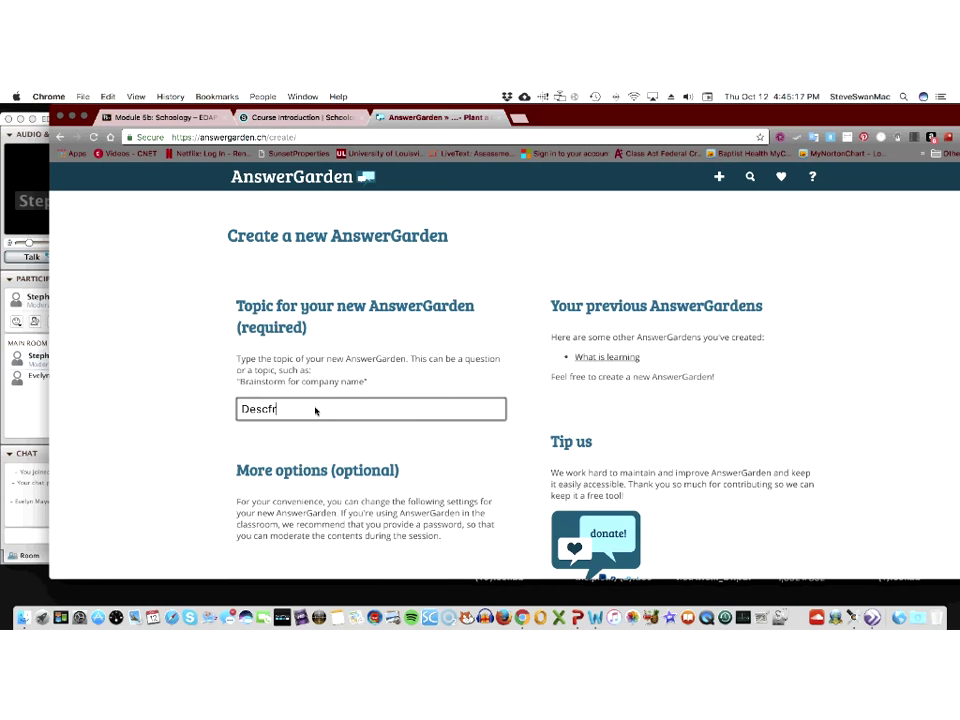
{"action": "type", "text": "ibe in one wor"}
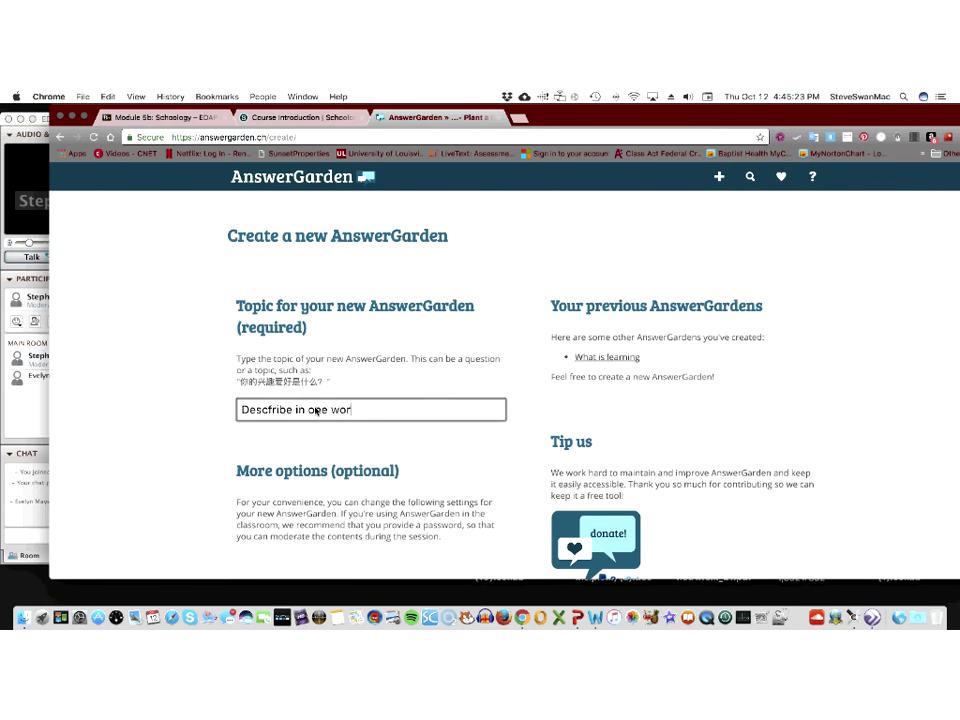
{"action": "type", "text": "d your"}
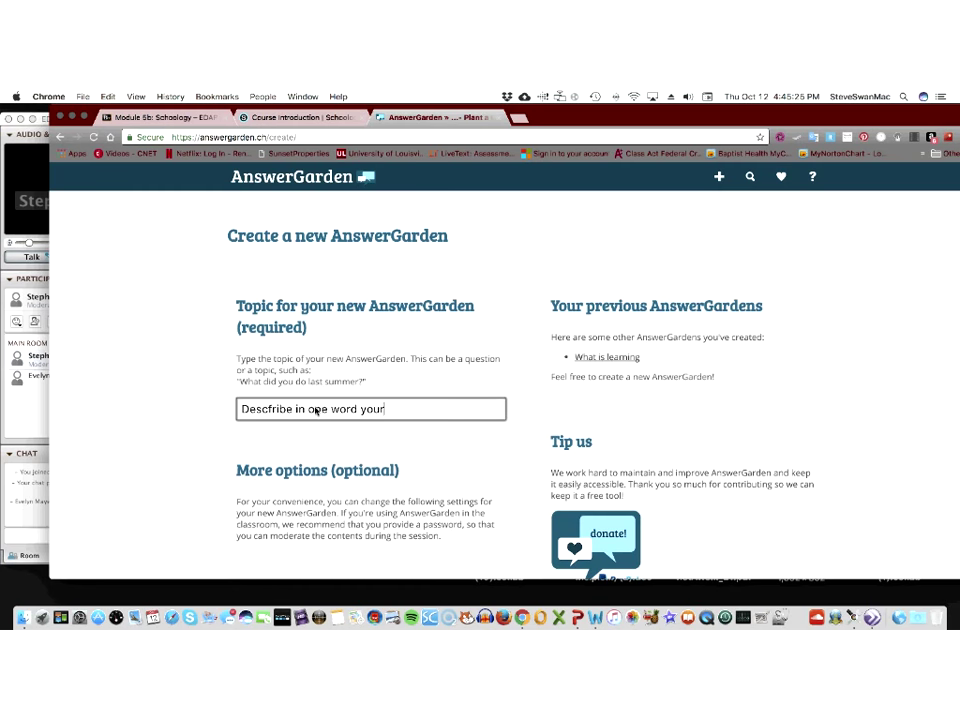
{"action": "type", "text": " understanding o"}
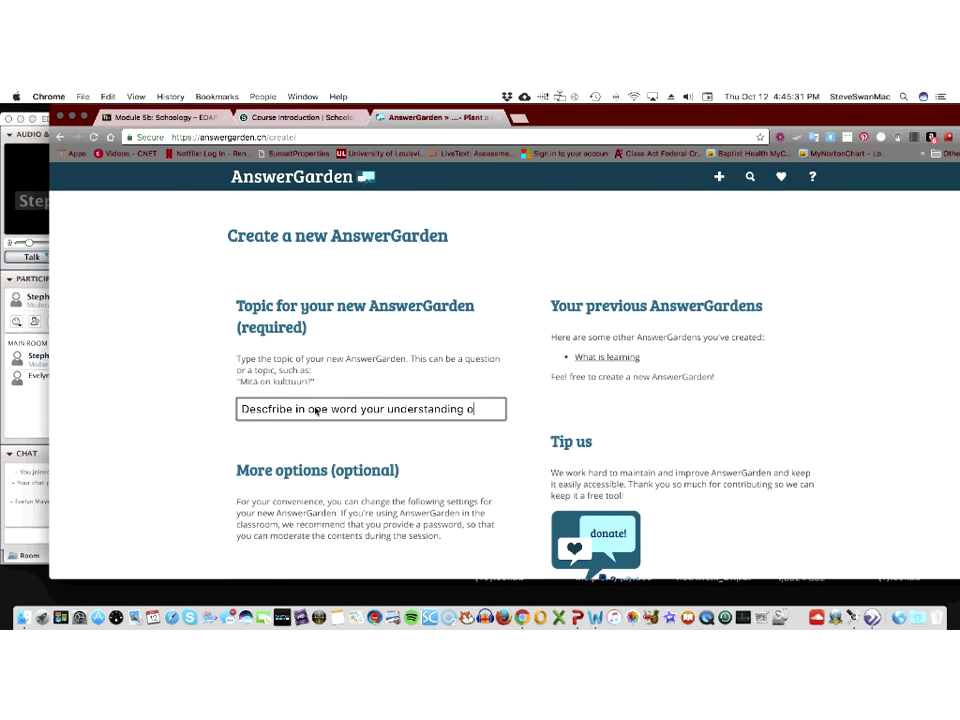
{"action": "type", "text": "f Schoology"}
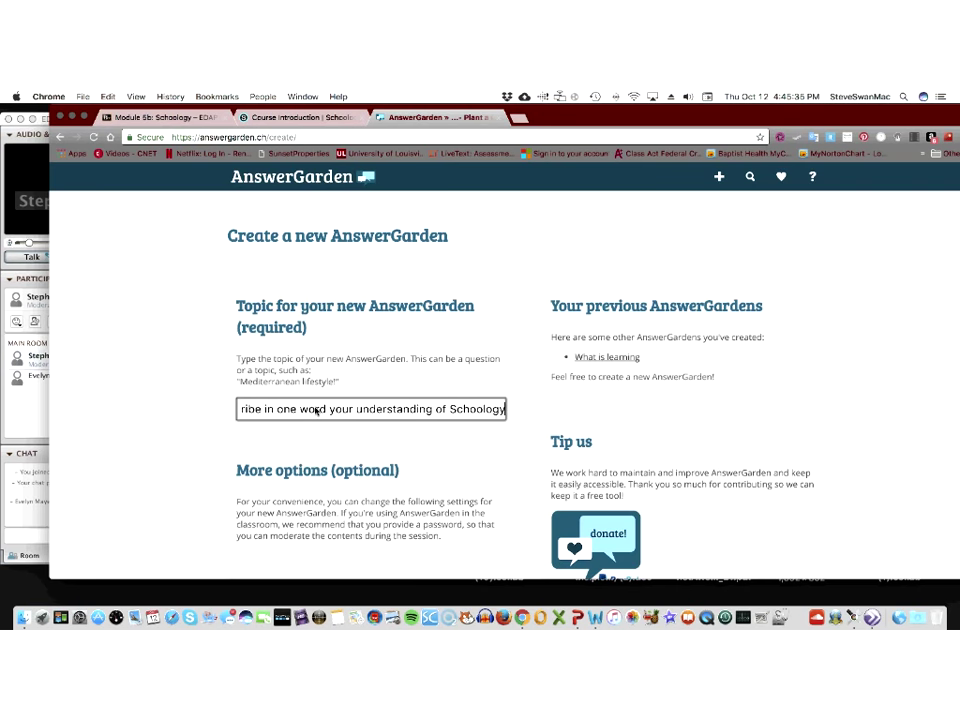
- Set the AnswerGarden mode to Brainstorm
{"action": "scroll", "coordinate": [381, 420], "scroll_direction": "down", "scroll_amount": 2}
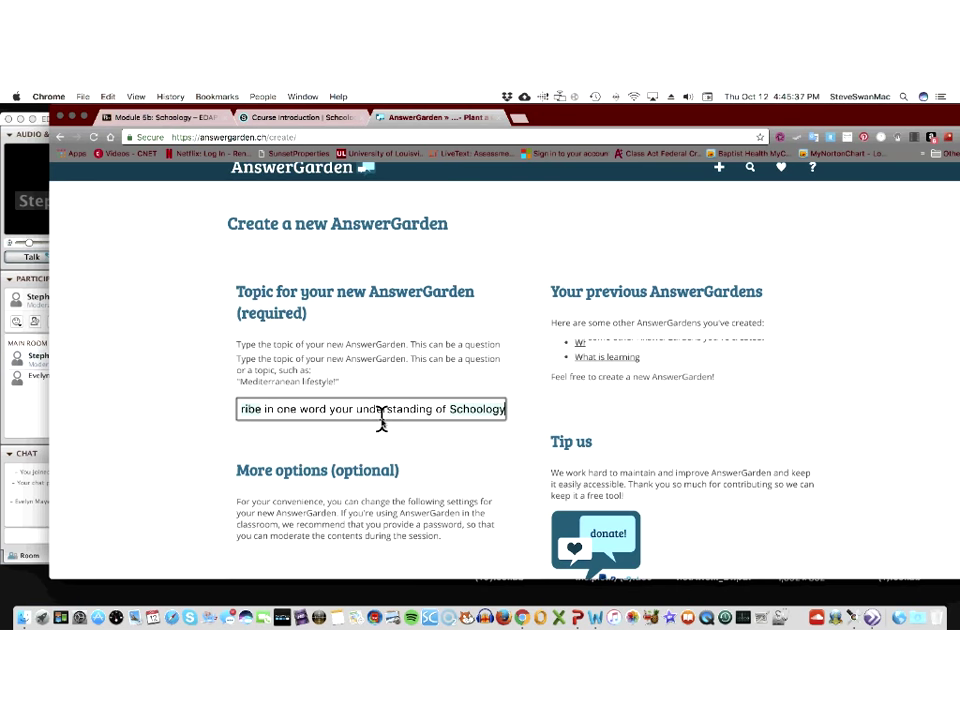
{"action": "scroll", "coordinate": [381, 418], "scroll_direction": "down", "scroll_amount": 5}
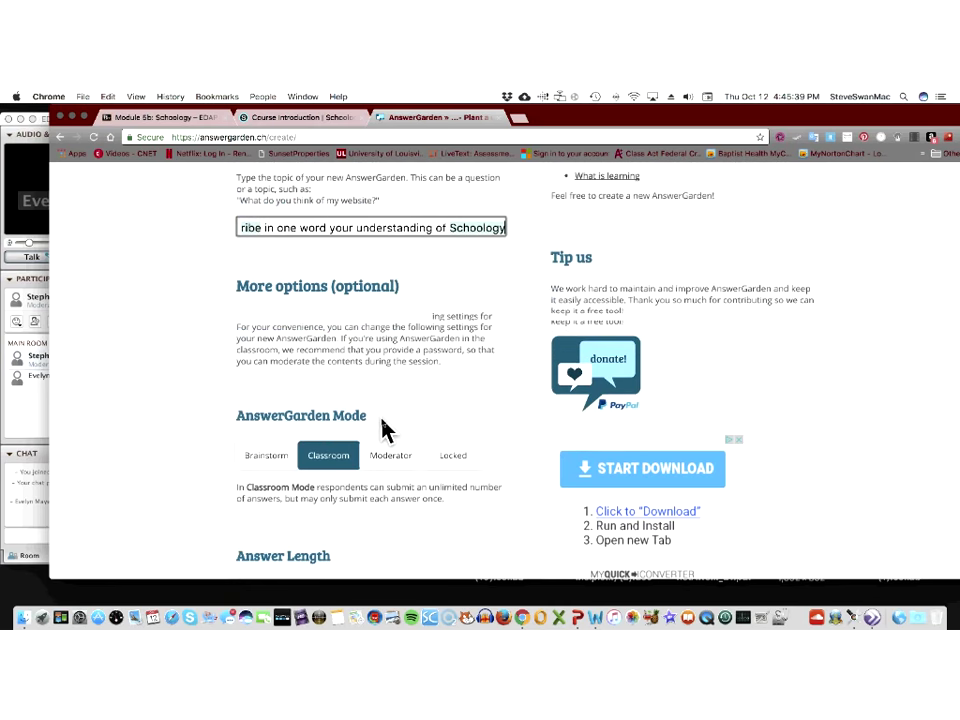
{"action": "scroll", "coordinate": [383, 428], "scroll_direction": "down", "scroll_amount": 2}
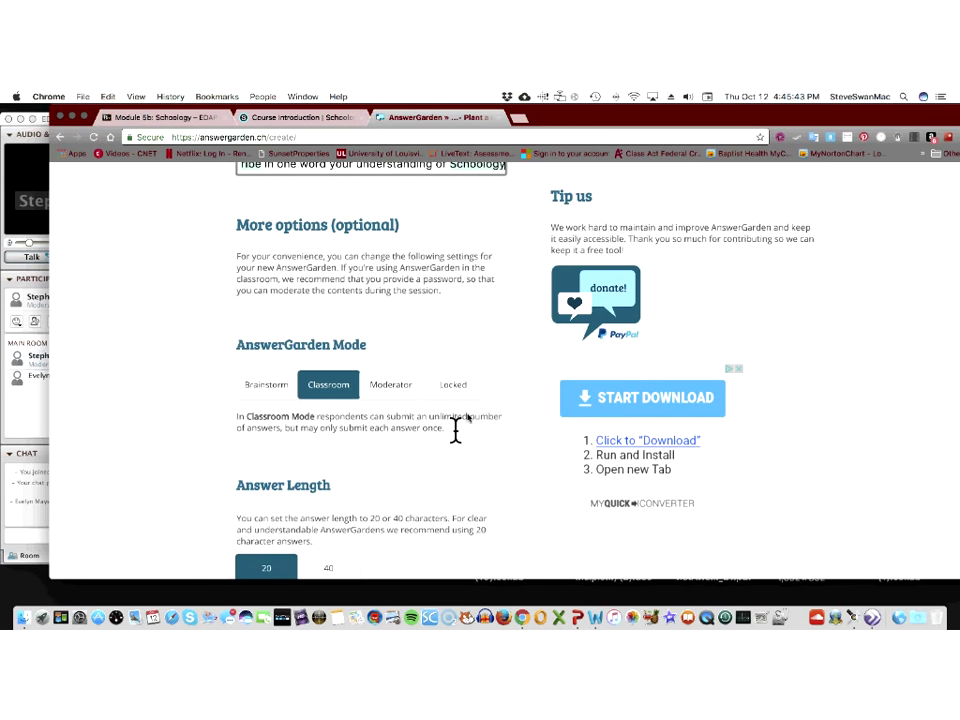
{"action": "left_click", "coordinate": [262, 392]}
{"action": "scroll", "coordinate": [262, 415], "scroll_direction": "down", "scroll_amount": 4}
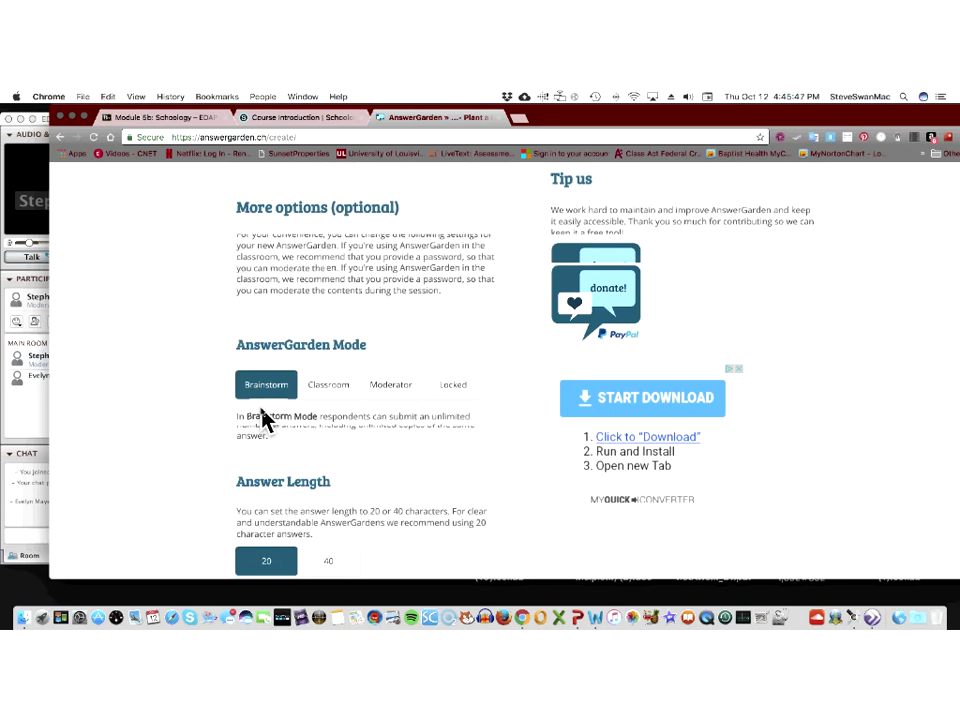
- Review the remaining optional settings, set the local discoverability to 1 week, and create the AnswerGarden
{"action": "scroll", "coordinate": [261, 405], "scroll_direction": "down", "scroll_amount": 8}
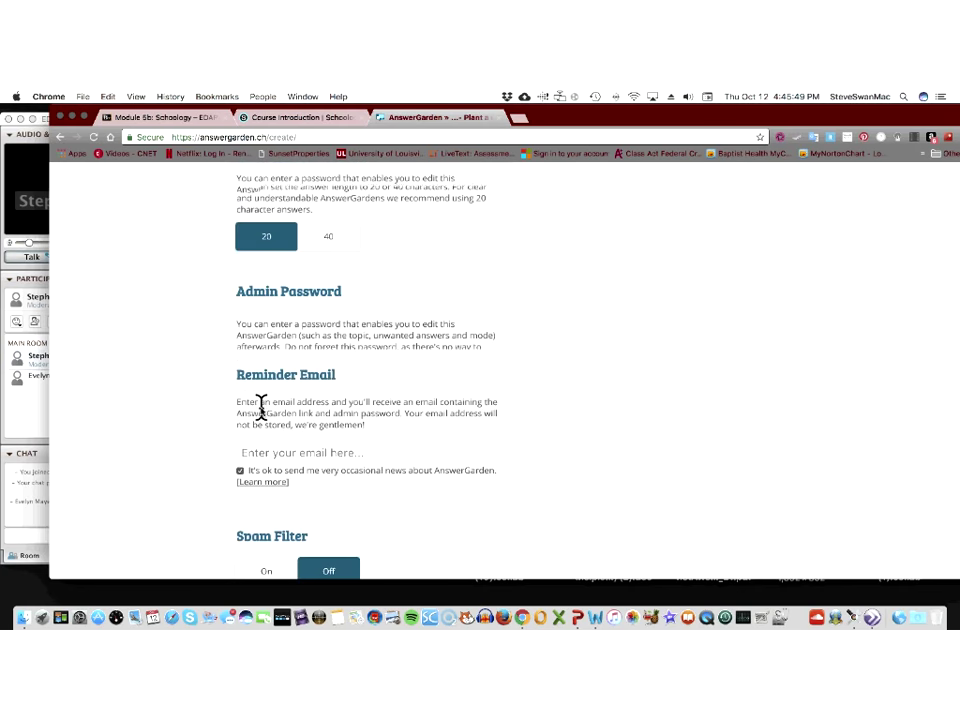
{"action": "scroll", "coordinate": [260, 405], "scroll_direction": "down", "scroll_amount": 2}
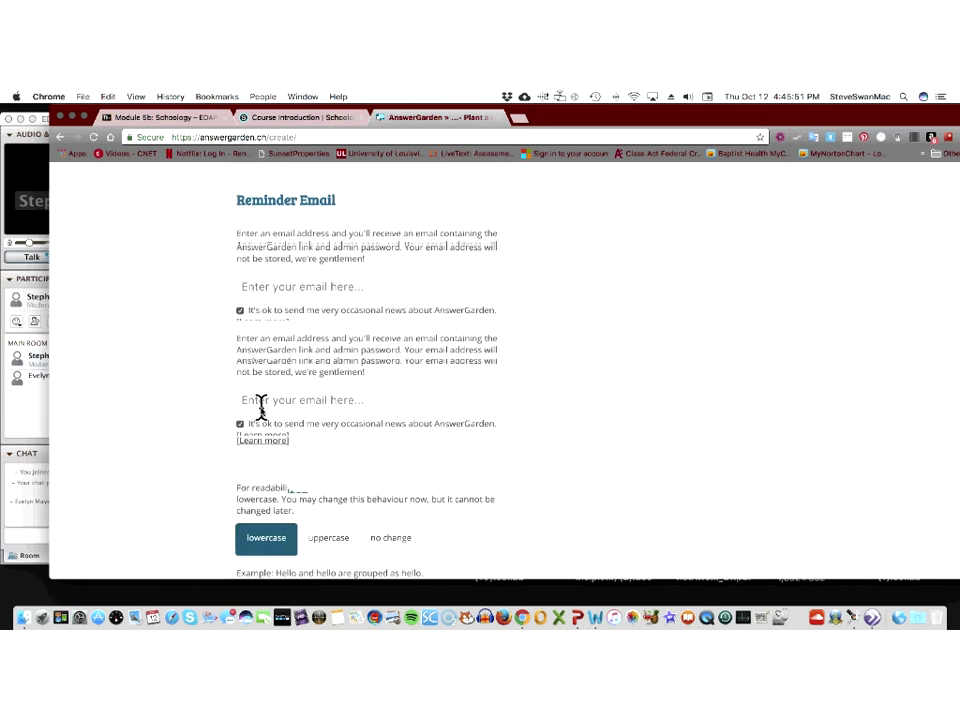
{"action": "scroll", "coordinate": [260, 405], "scroll_direction": "up", "scroll_amount": 10}
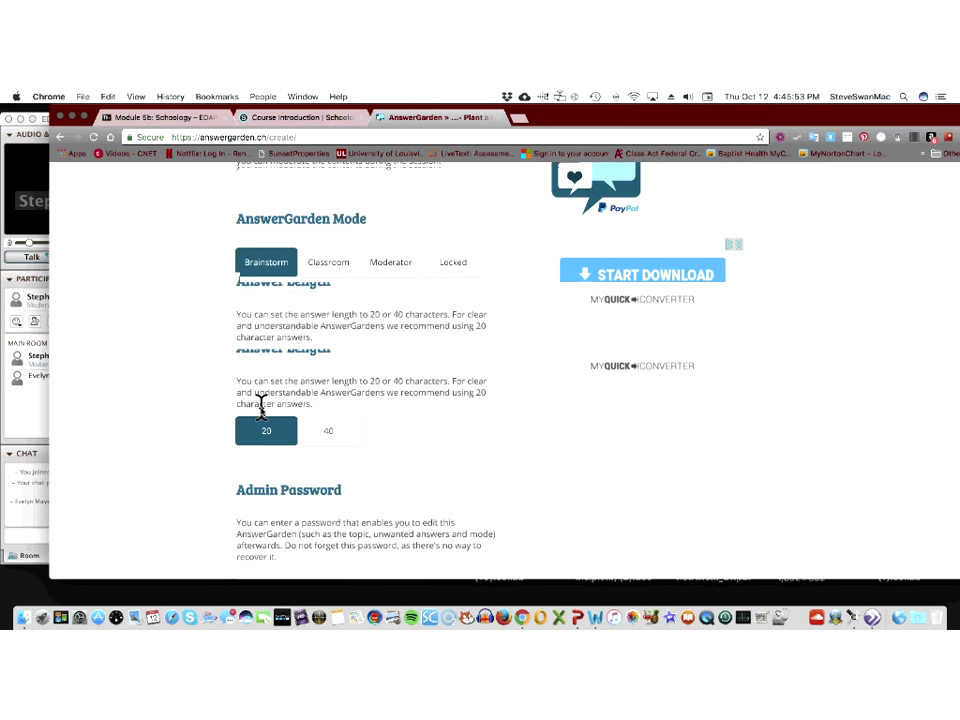
{"action": "scroll", "coordinate": [261, 405], "scroll_direction": "down", "scroll_amount": 8}
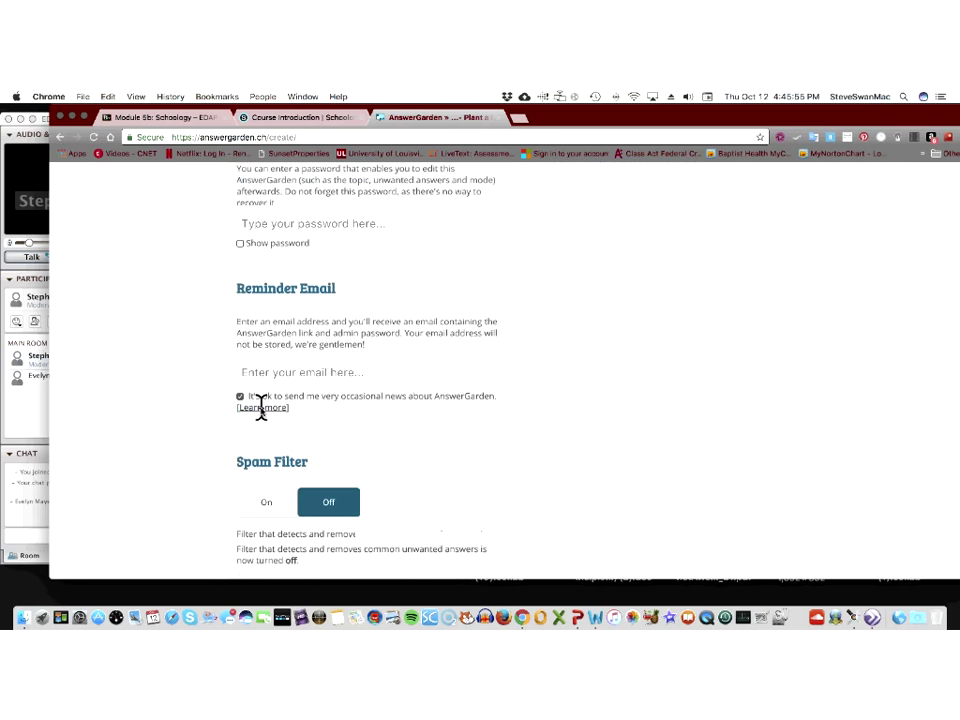
{"action": "scroll", "coordinate": [261, 405], "scroll_direction": "down", "scroll_amount": 6}
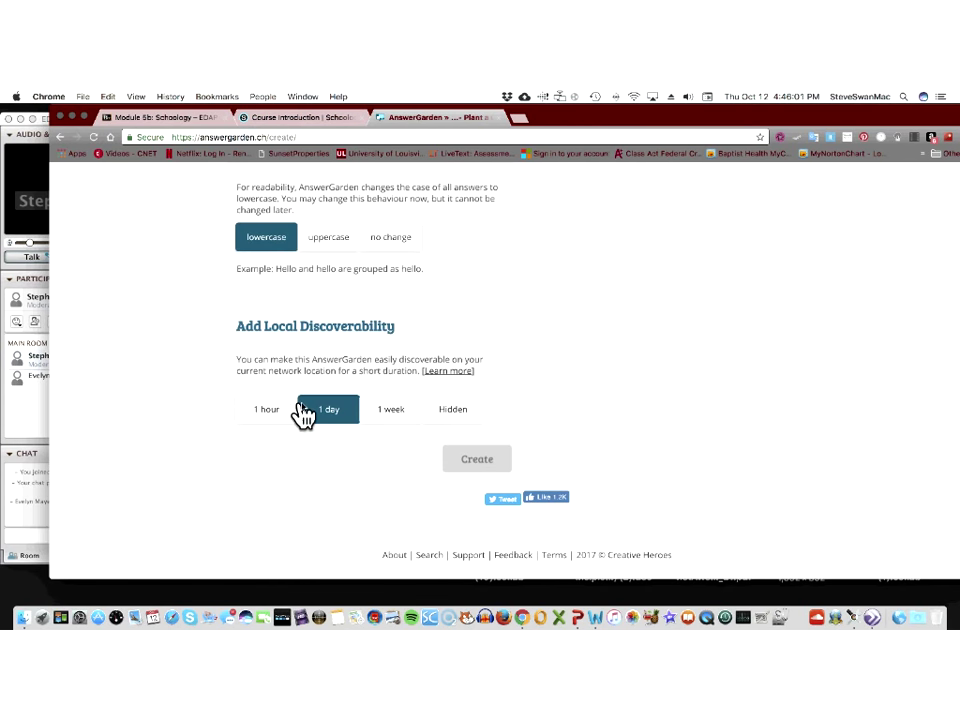
{"action": "double_click", "coordinate": [394, 414]}
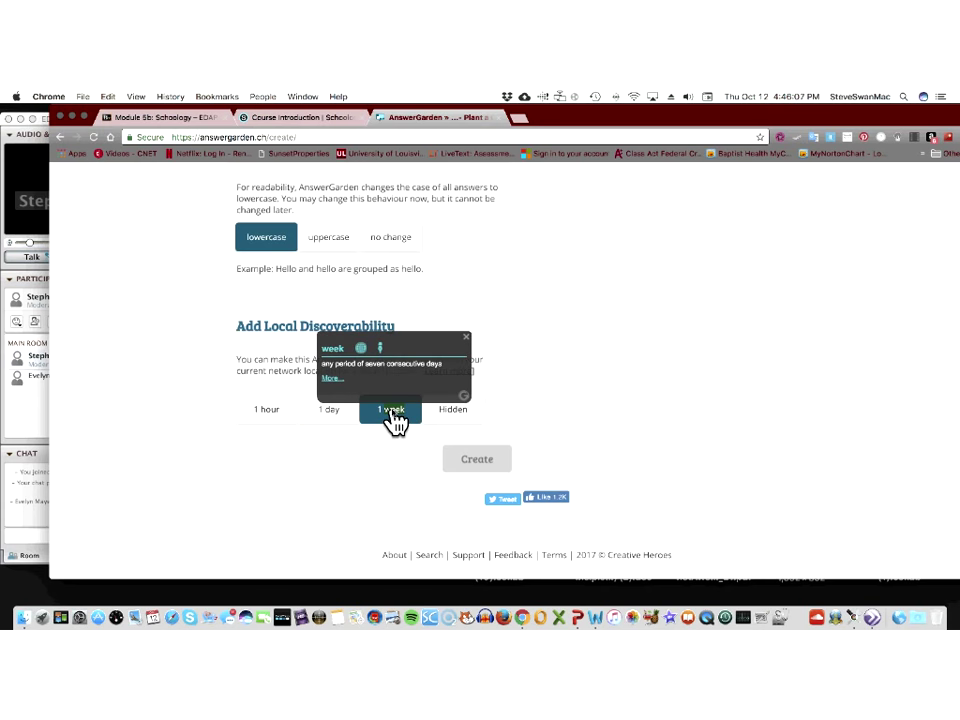
{"action": "left_click", "coordinate": [393, 420]}
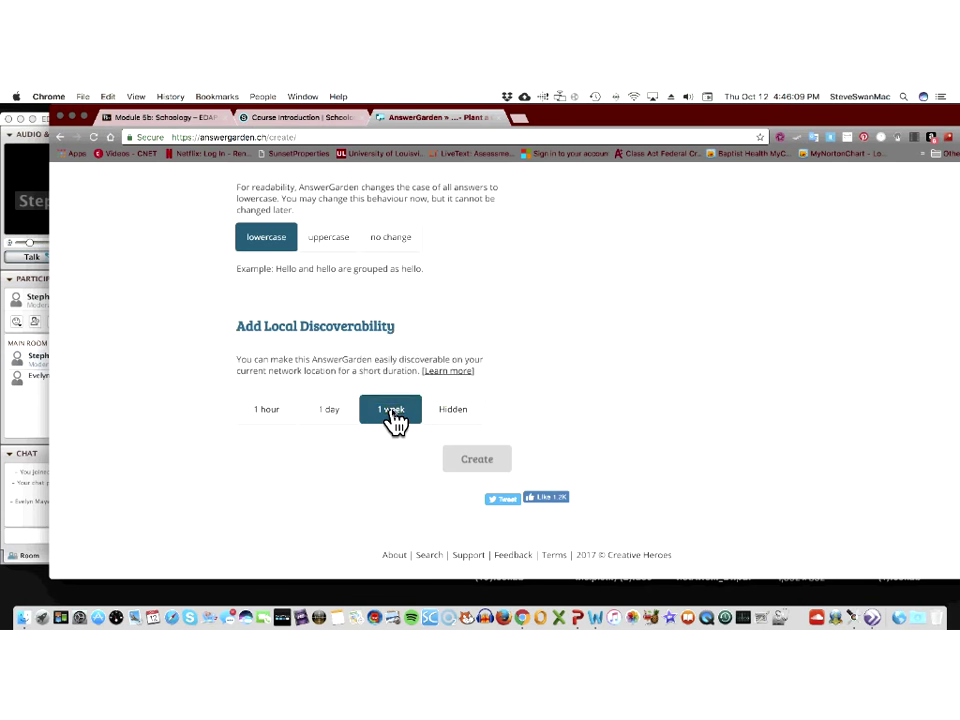
{"action": "left_click", "coordinate": [477, 466]}
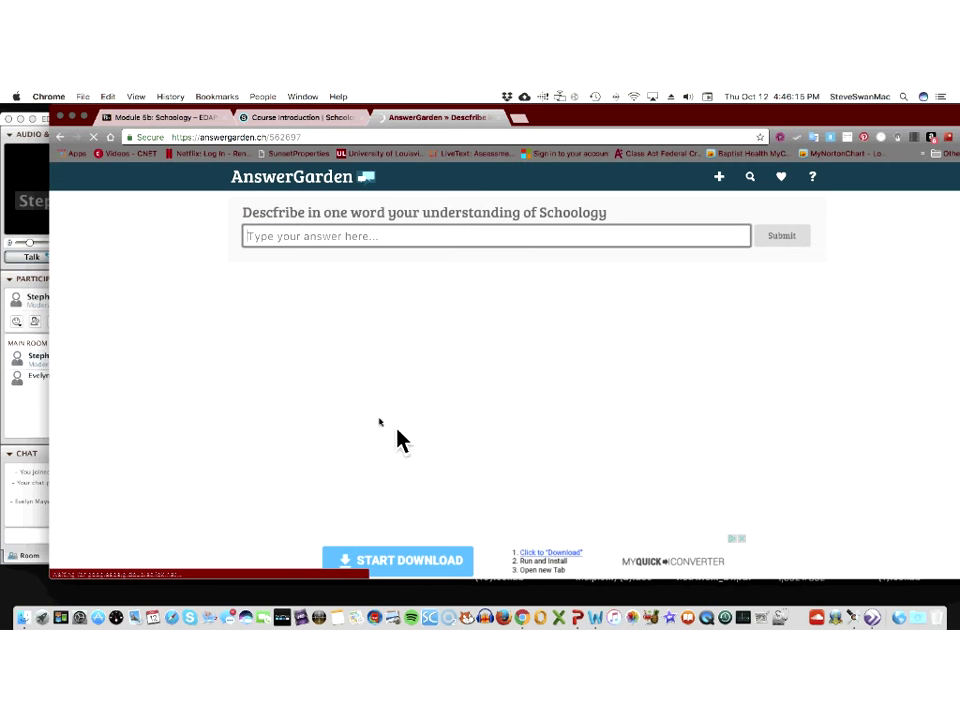
- Open the new AnswerGarden's sharing options and copy its 640x400 website embed code
{"action": "scroll", "coordinate": [376, 428], "scroll_direction": "down", "scroll_amount": 3}
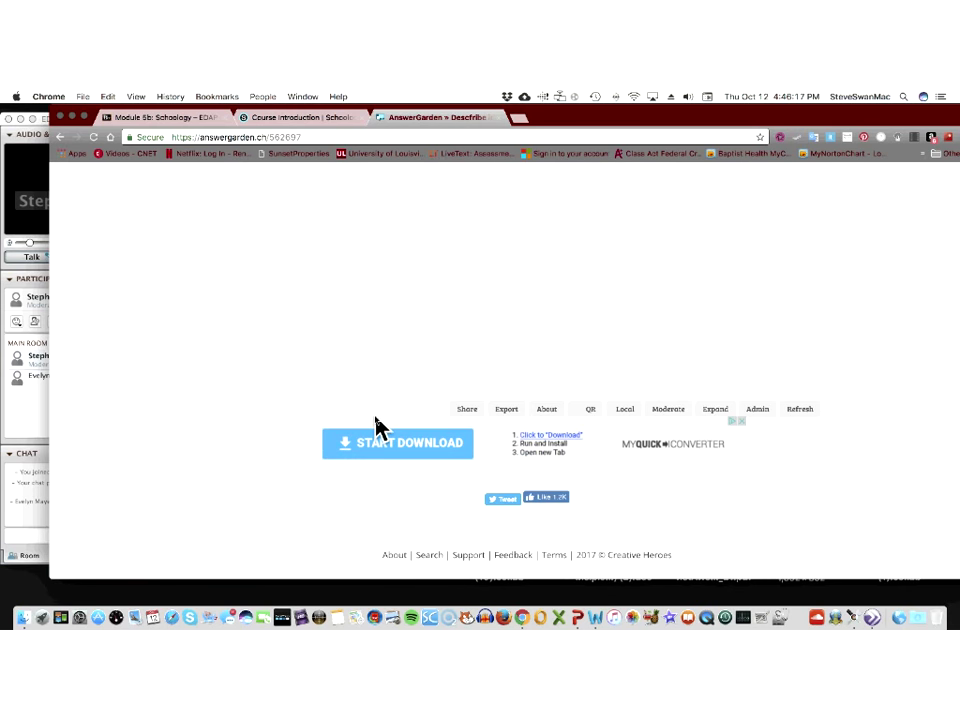
{"action": "scroll", "coordinate": [470, 428], "scroll_direction": "up", "scroll_amount": 3}
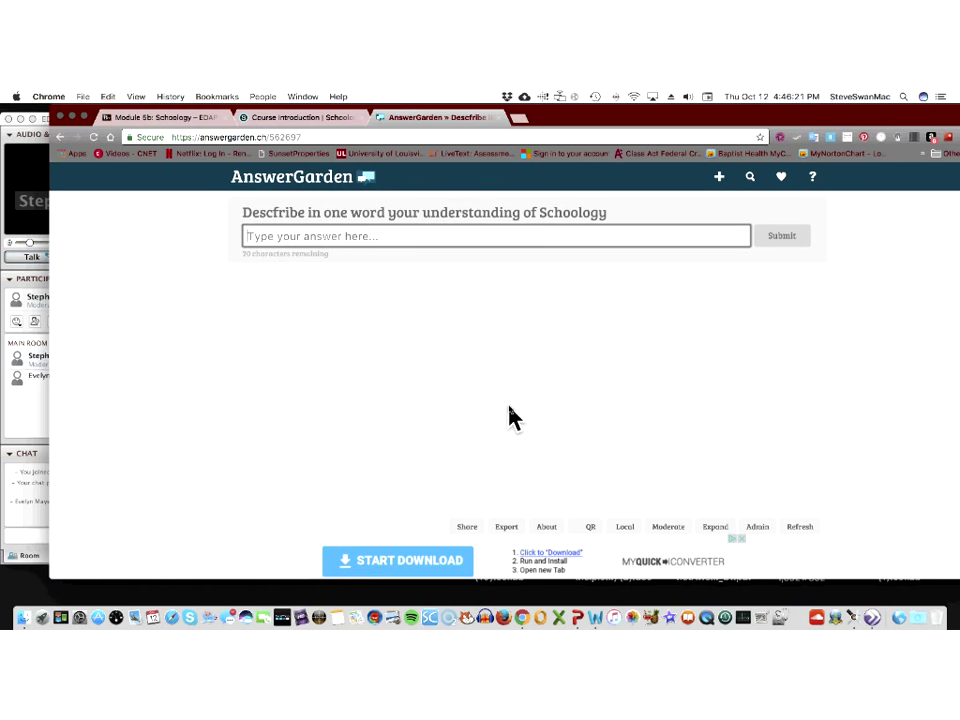
{"action": "scroll", "coordinate": [510, 416], "scroll_direction": "down", "scroll_amount": 3}
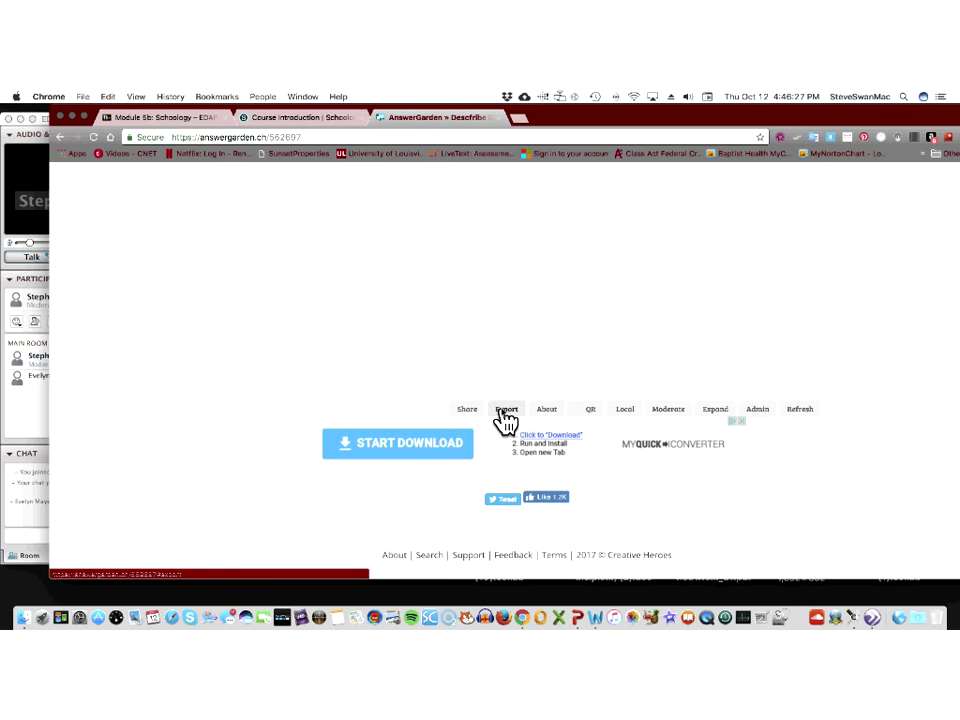
{"action": "left_click", "coordinate": [466, 411]}
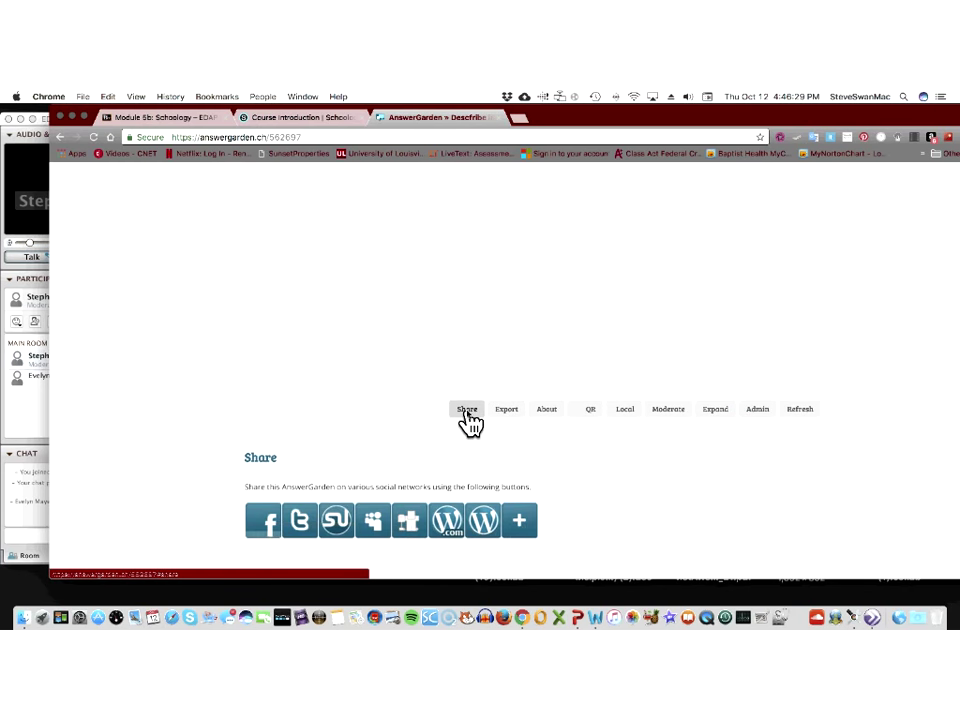
{"action": "scroll", "coordinate": [470, 424], "scroll_direction": "down", "scroll_amount": 5}
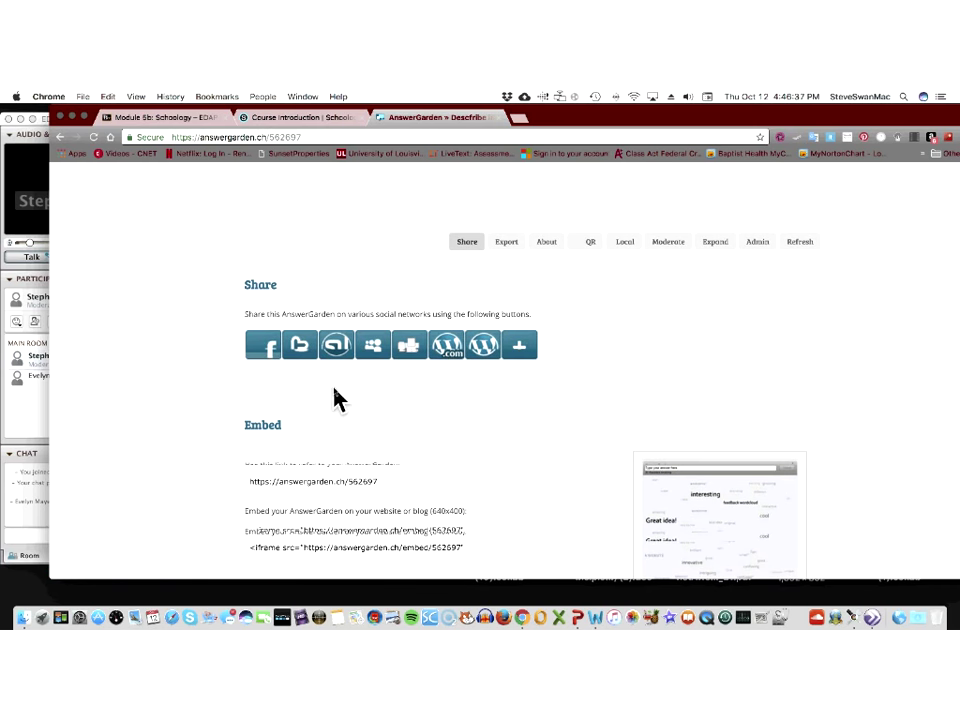
{"action": "scroll", "coordinate": [335, 398], "scroll_direction": "down", "scroll_amount": 2}
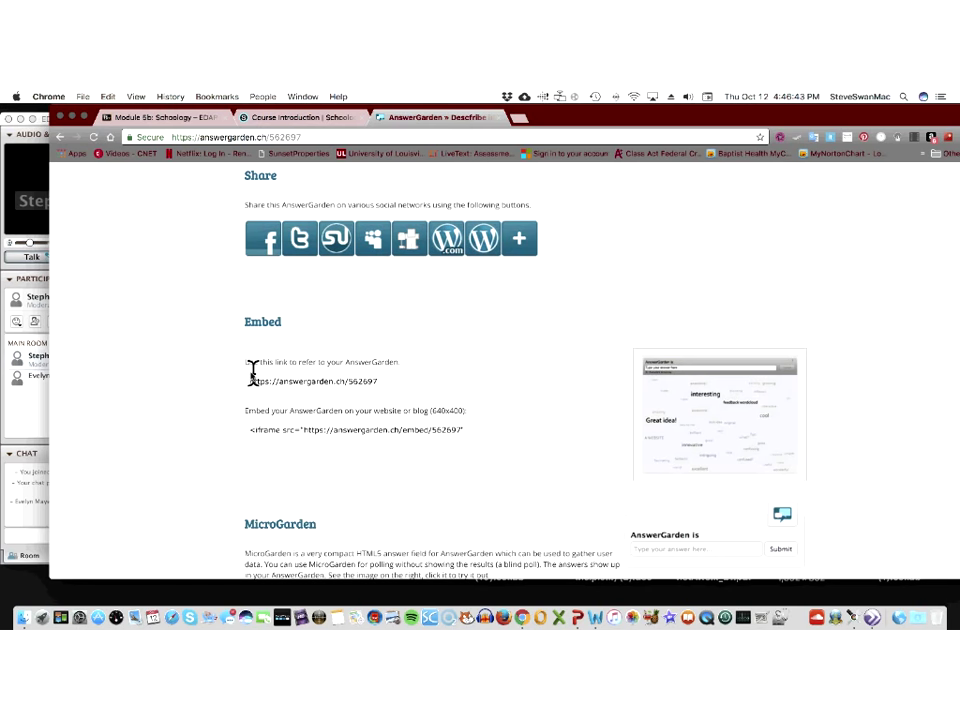
{"action": "left_click", "coordinate": [251, 428]}
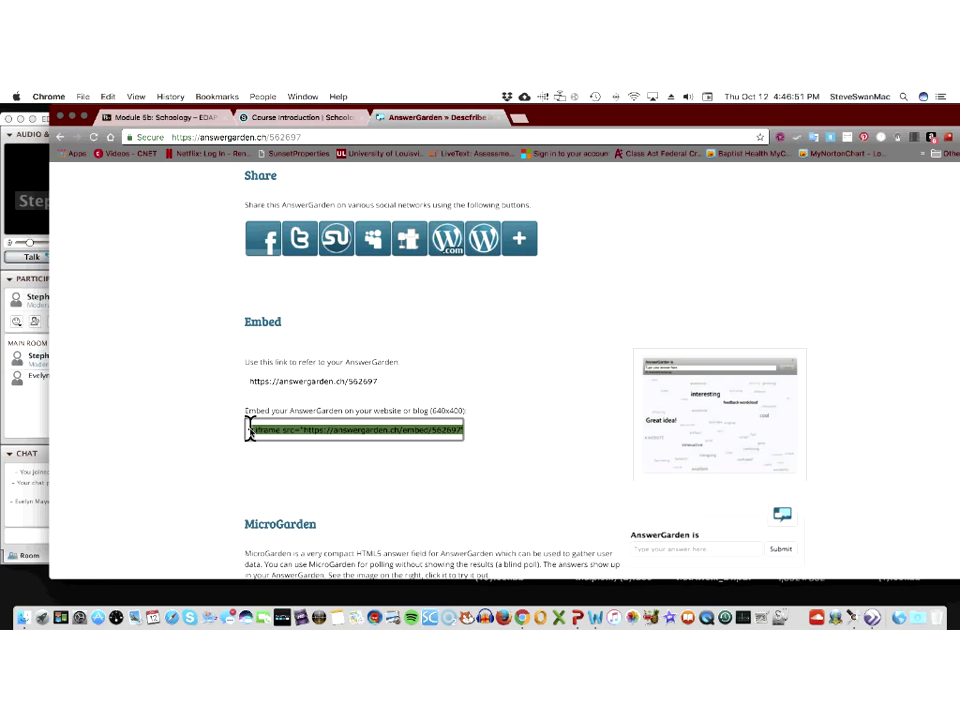
{"action": "key", "text": "super+c"}
- Return to the Schoology course and start a new page in the Course Introduction folder titled "Let's check for our Schoology knowledge"
{"action": "left_click", "coordinate": [254, 119]}
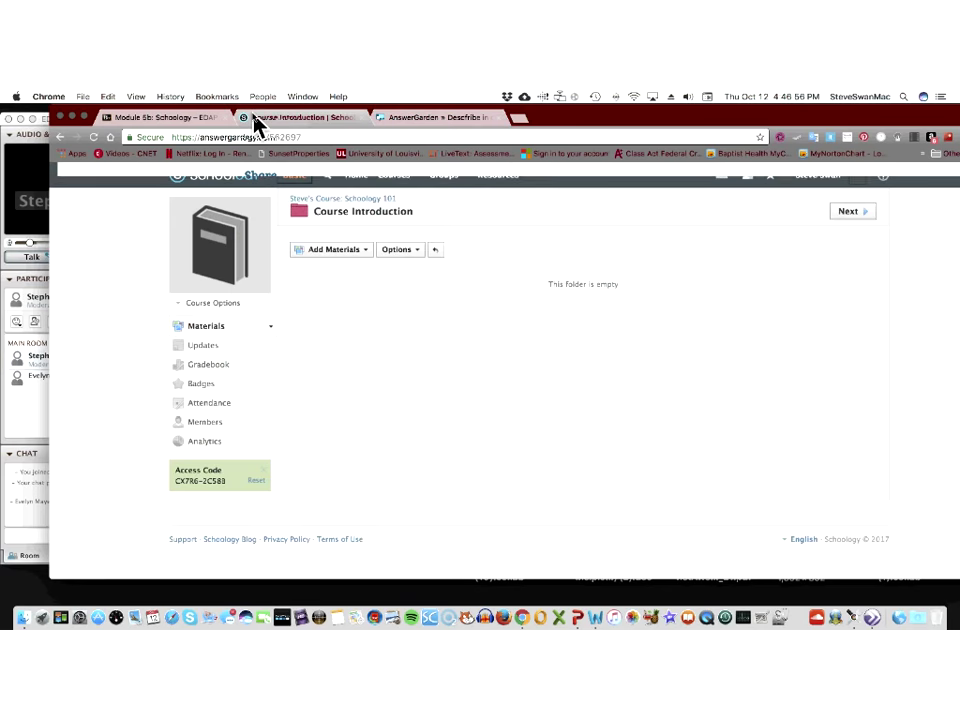
{"action": "left_click", "coordinate": [365, 251]}
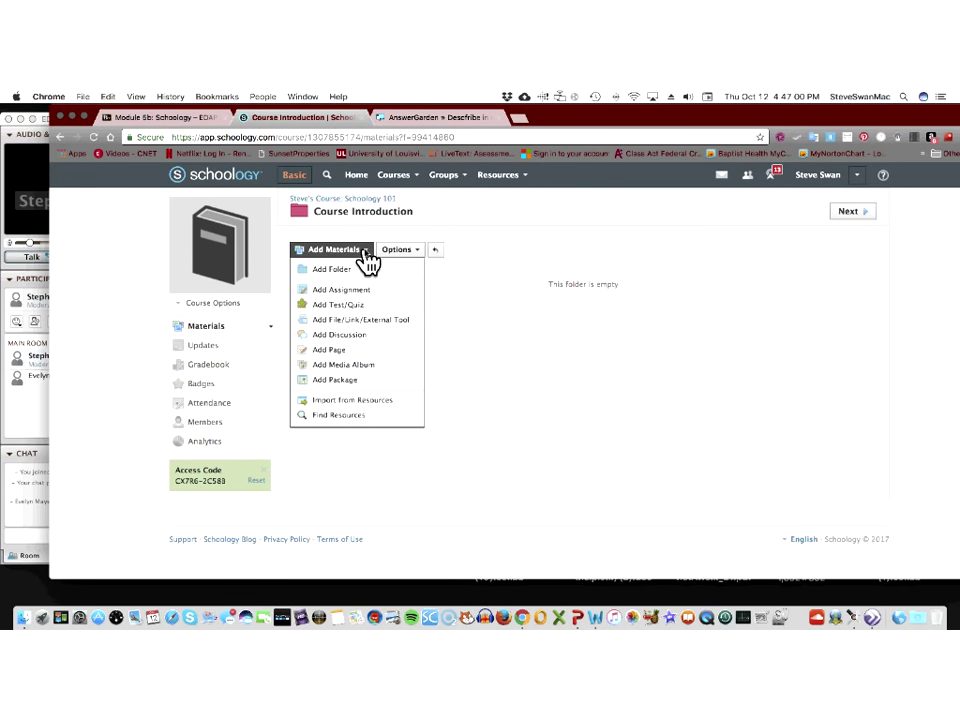
{"action": "left_click", "coordinate": [330, 352]}
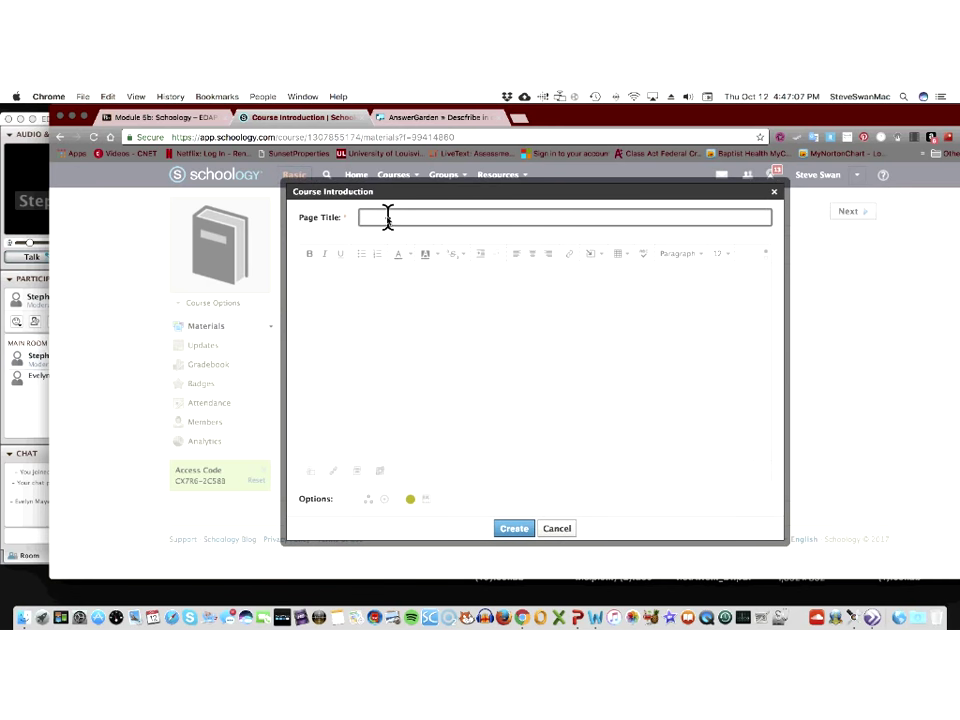
{"action": "left_click", "coordinate": [388, 216]}
{"action": "type", "text": "Le"}
{"action": "type", "text": "dge"}
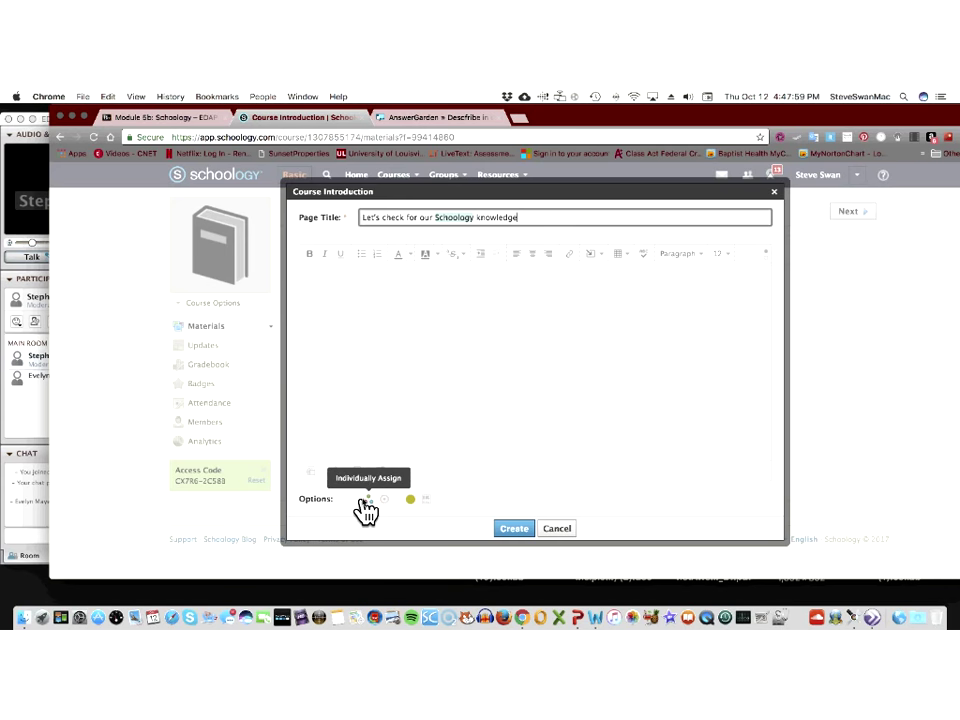
{"action": "left_click", "coordinate": [329, 295]}
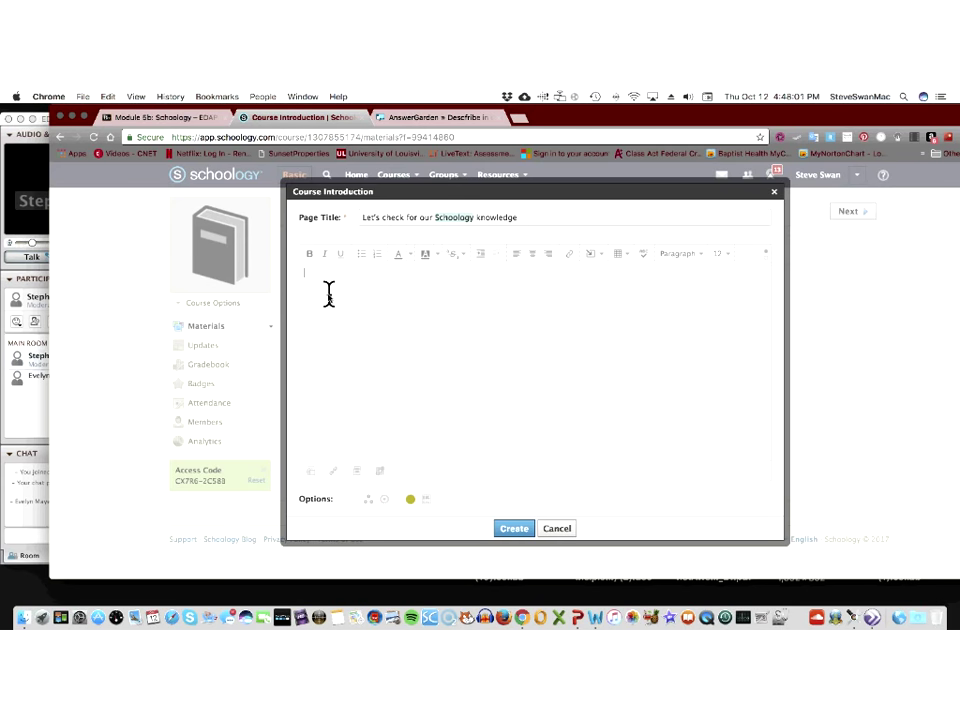
{"action": "left_click", "coordinate": [600, 258]}
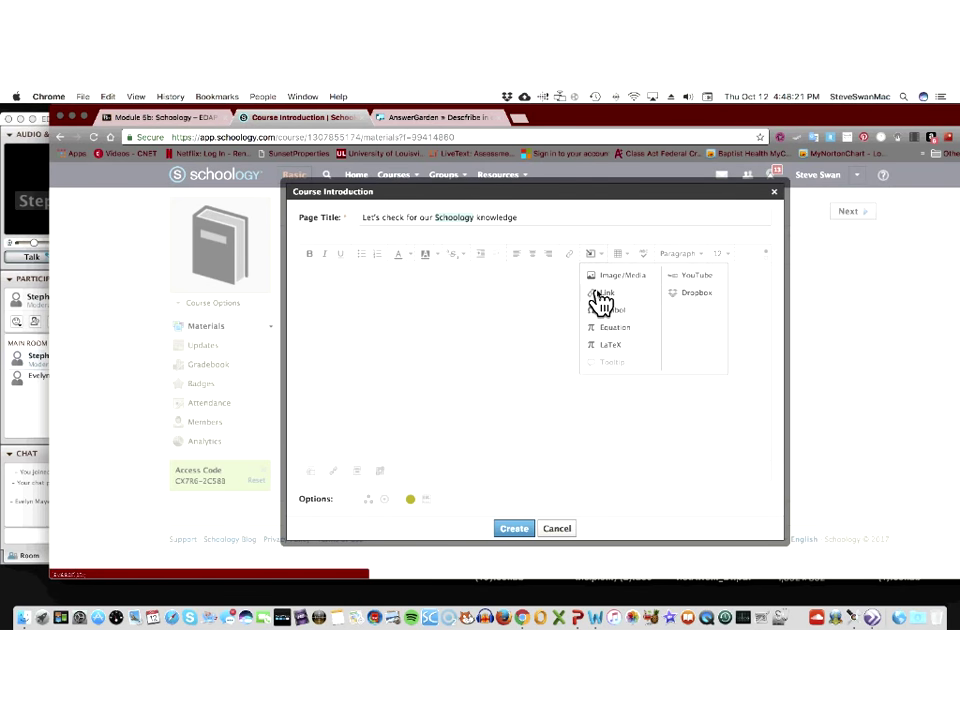
{"action": "left_click", "coordinate": [600, 294]}
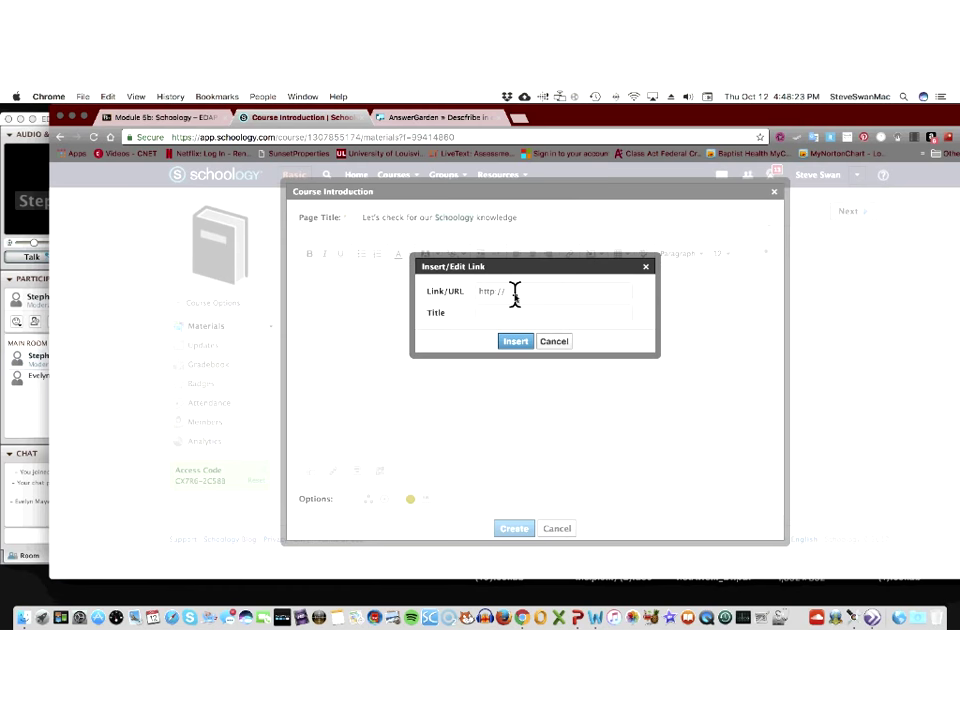
{"action": "left_click", "coordinate": [547, 342]}
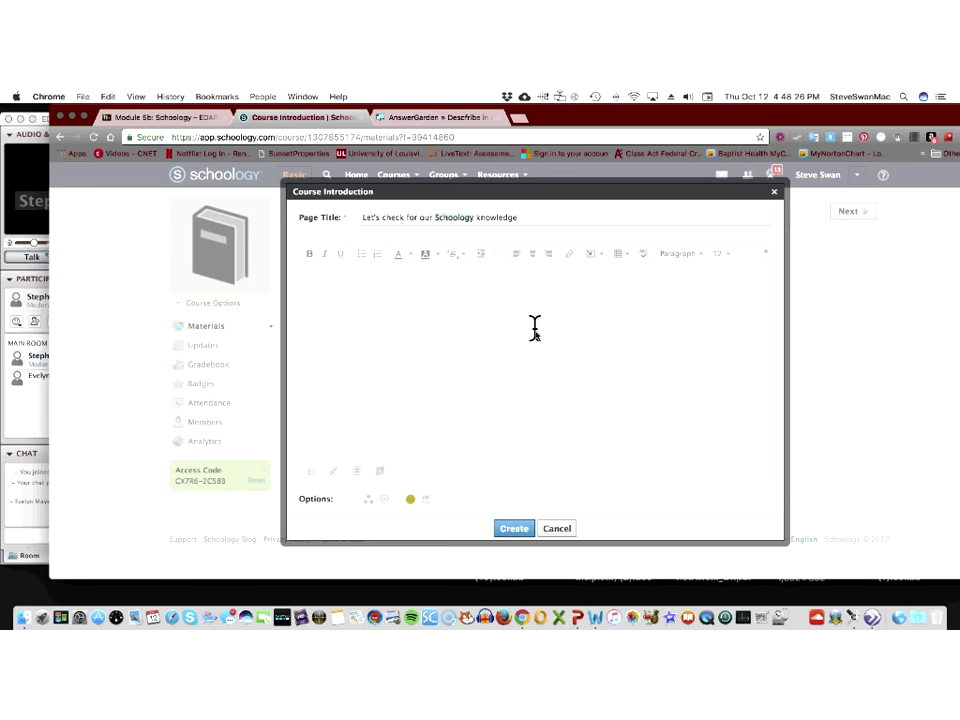
- Set the new page's status to unpublished
{"action": "left_click", "coordinate": [410, 499]}
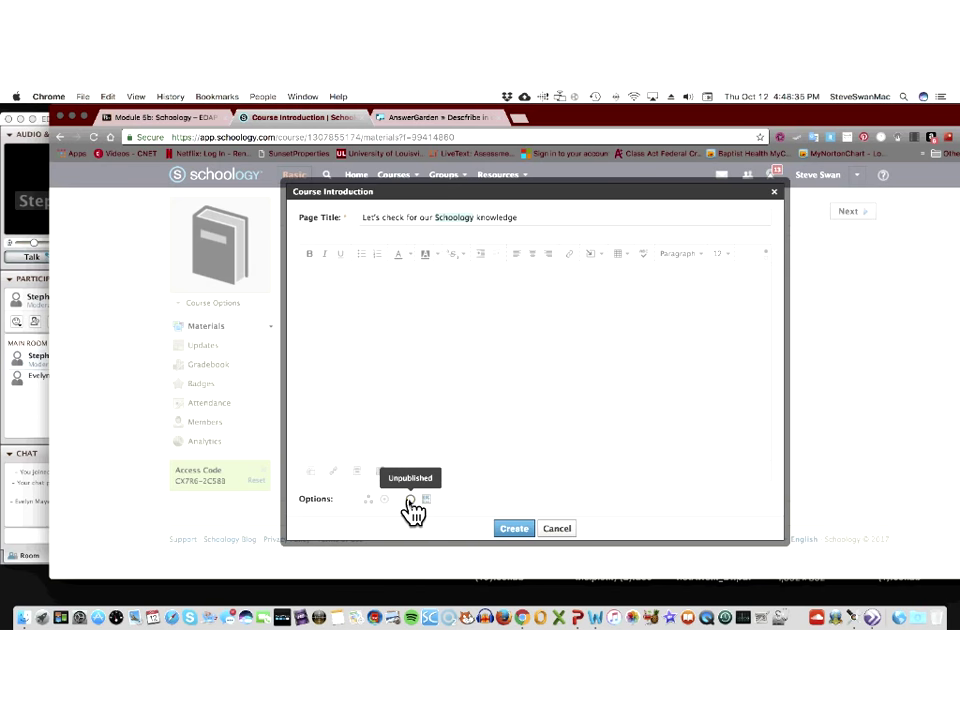
{"action": "left_click", "coordinate": [333, 471]}
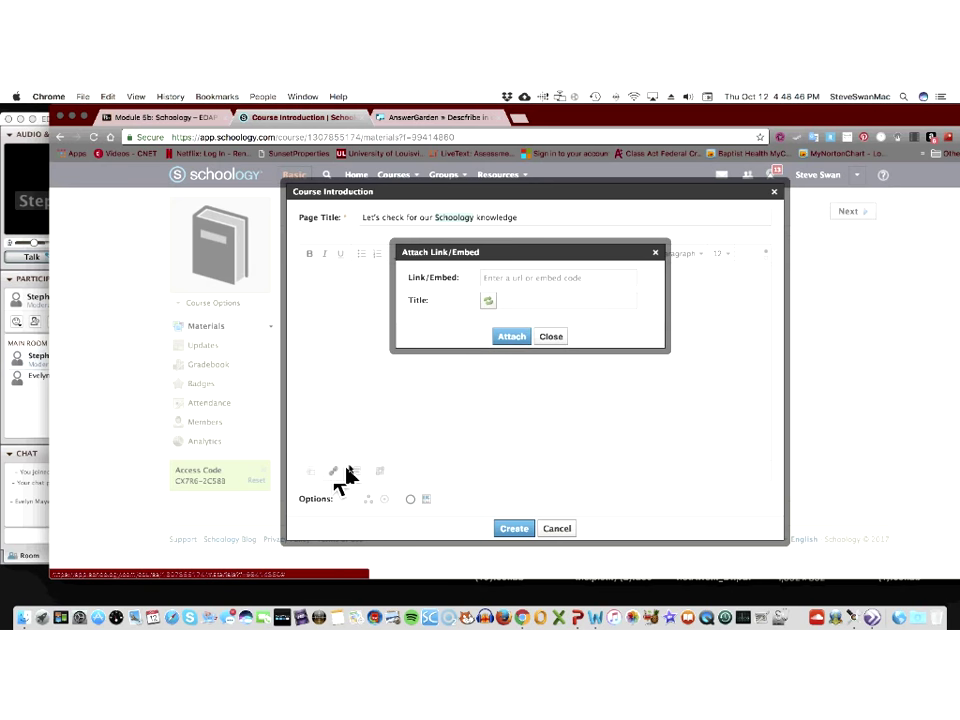
{"action": "left_click", "coordinate": [489, 301]}
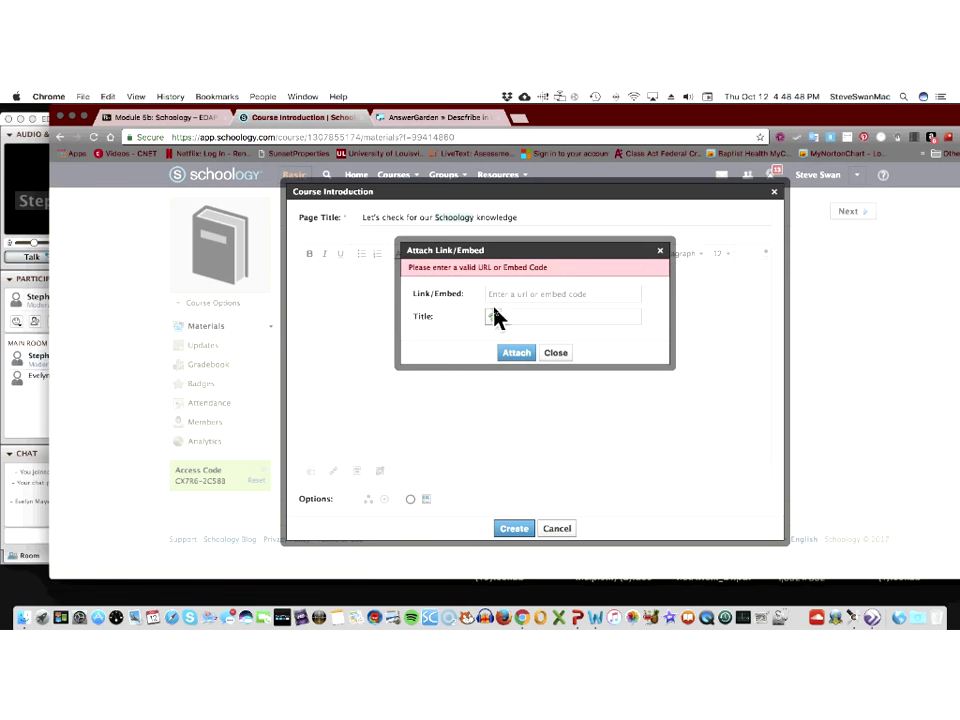
{"action": "left_click", "coordinate": [554, 356]}
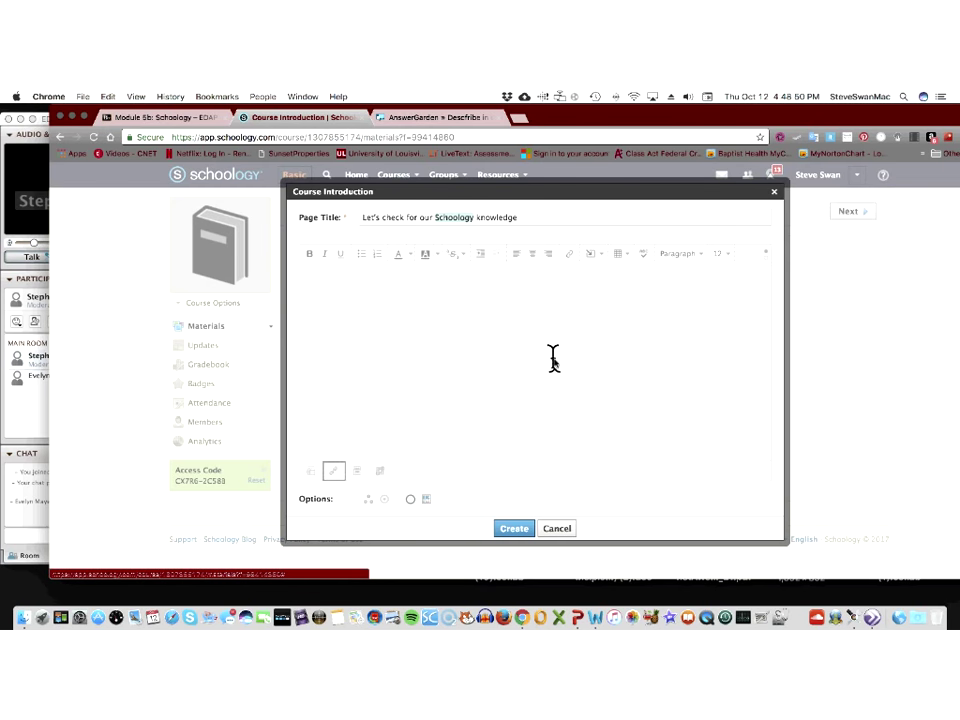
- Switch the page body to HTML source, paste the copied AnswerGarden embed code, and create the page
{"action": "left_click", "coordinate": [772, 258]}
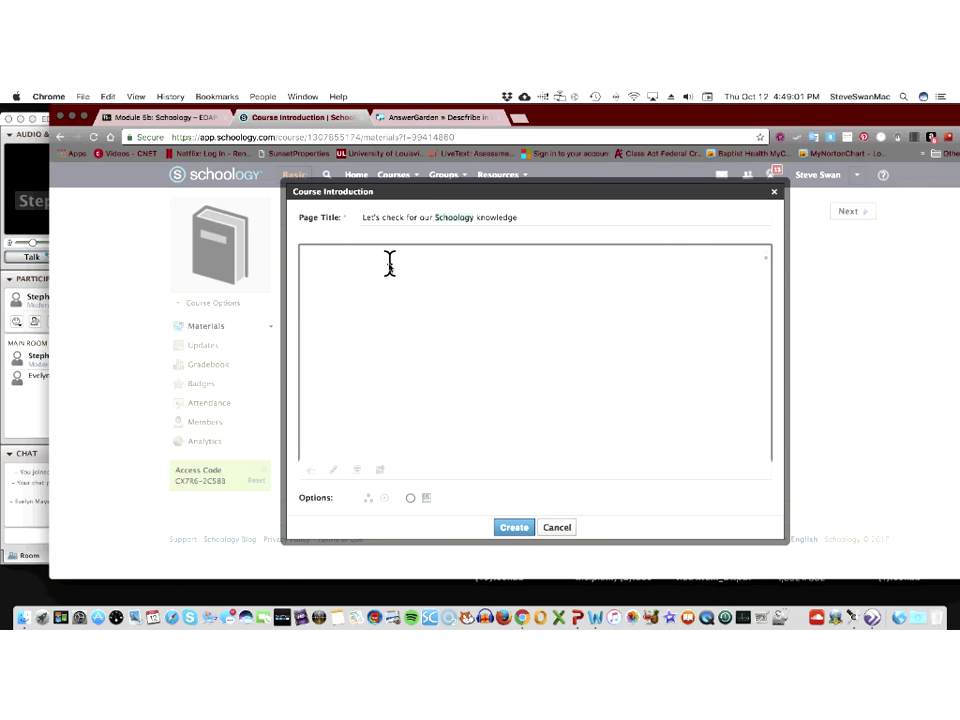
{"action": "key", "text": "super+v"}
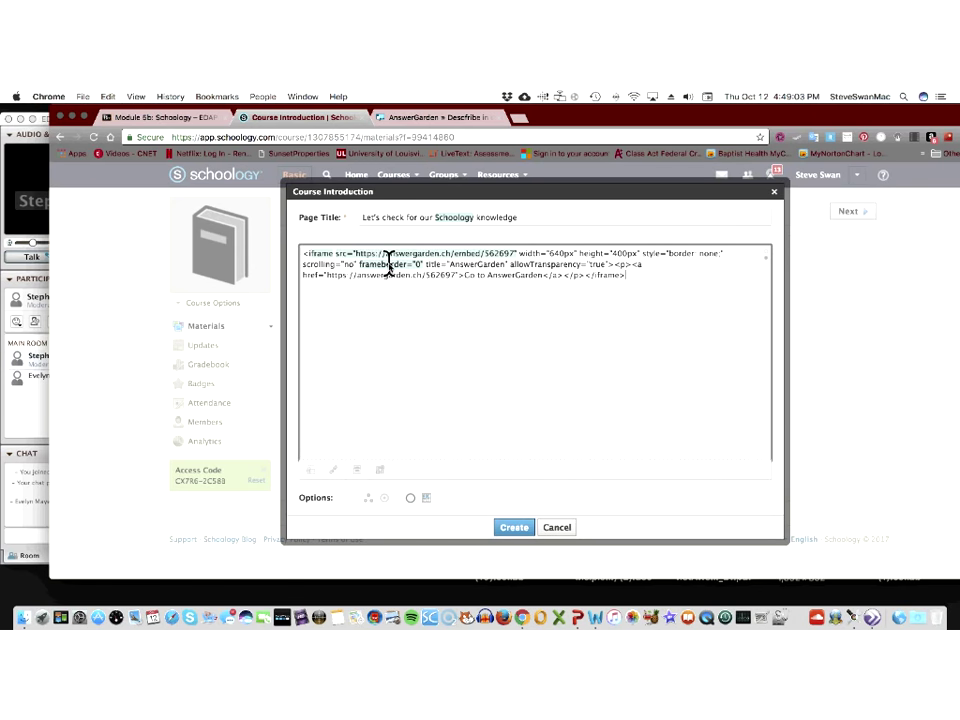
{"action": "left_click", "coordinate": [515, 528]}
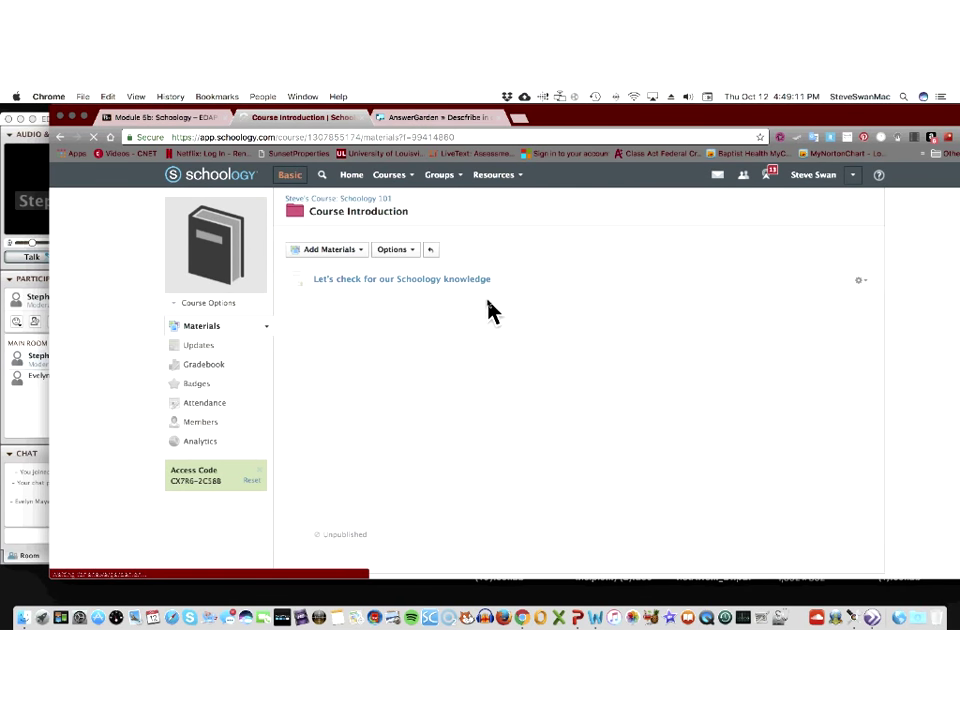
- Open the "Let's check for our Schoology knowledge" page and submit the answer "Easy" in the embedded AnswerGarden
{"action": "left_click", "coordinate": [417, 282]}
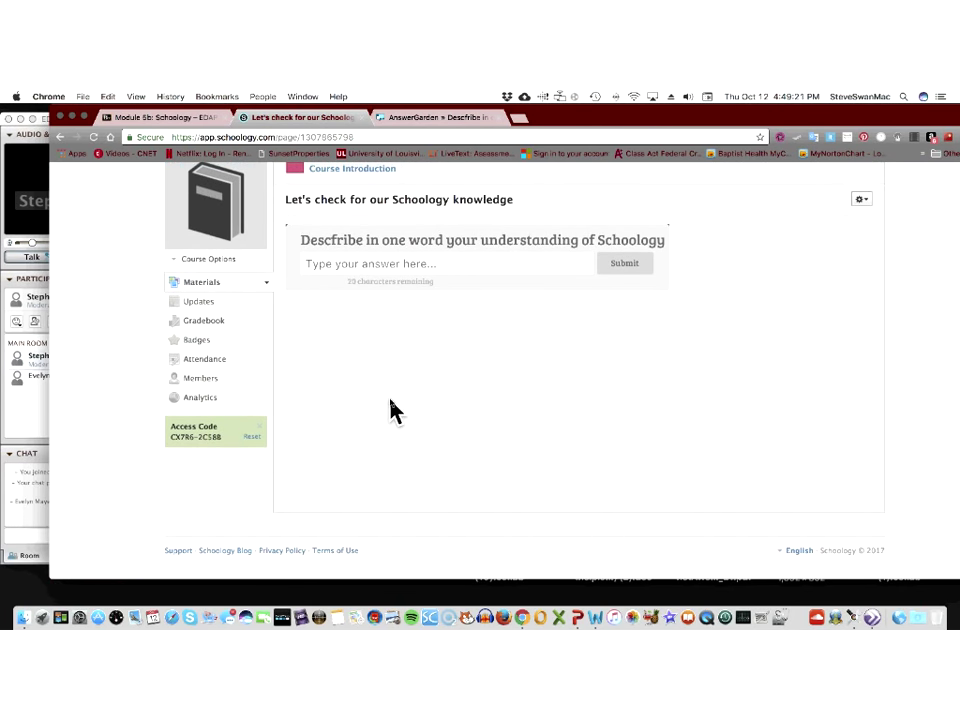
{"action": "scroll", "coordinate": [391, 410], "scroll_direction": "up", "scroll_amount": 2}
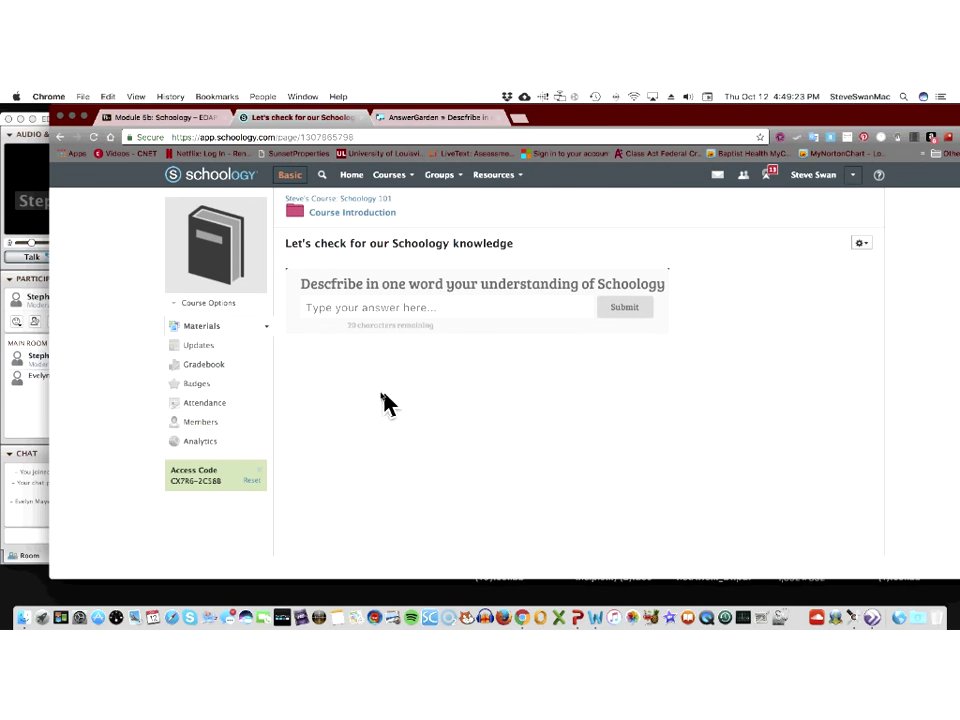
{"action": "left_click", "coordinate": [373, 309]}
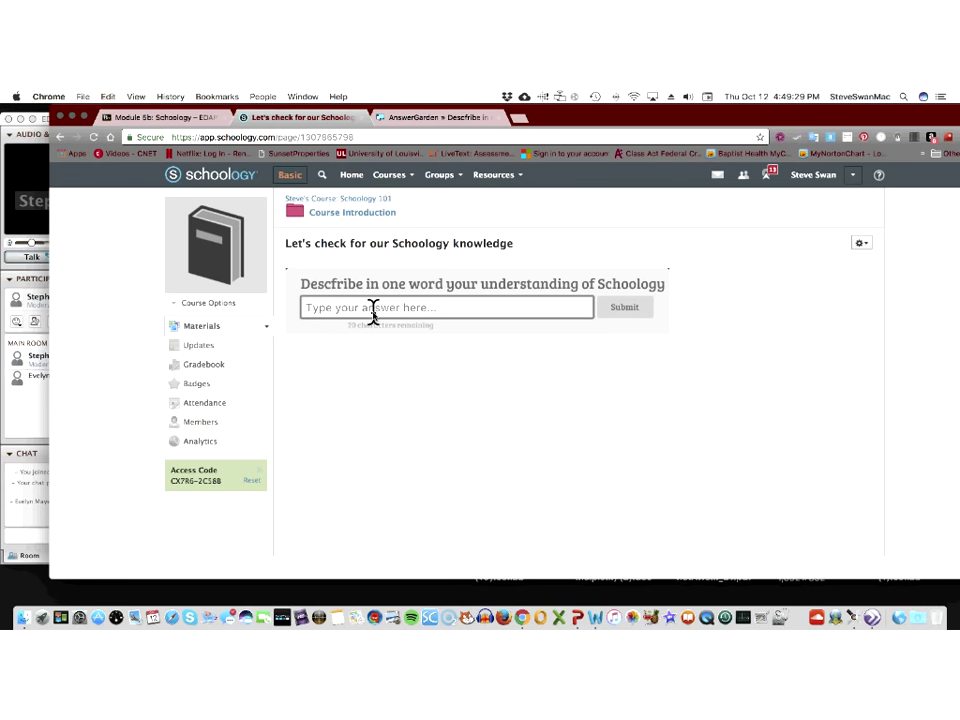
{"action": "type", "text": "EWasy"}
{"action": "key", "text": "BackSpace"}
{"action": "key", "text": "BackSpace"}
{"action": "key", "text": "Return"}
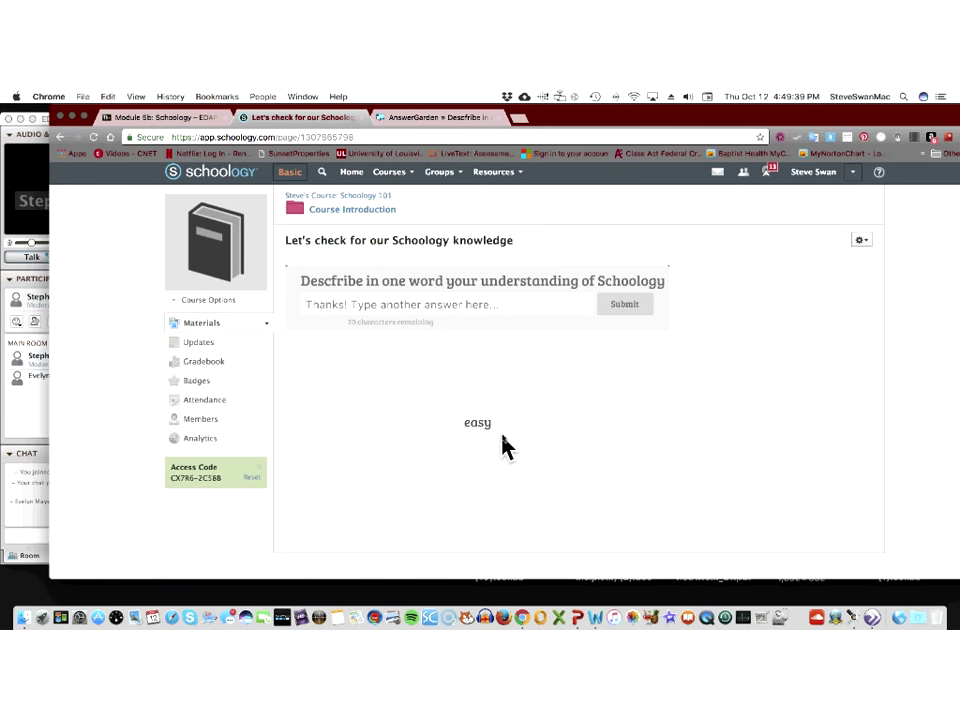
- Submit "easy" as a second answer in the embedded AnswerGarden
{"action": "scroll", "coordinate": [401, 364], "scroll_direction": "down", "scroll_amount": 2}
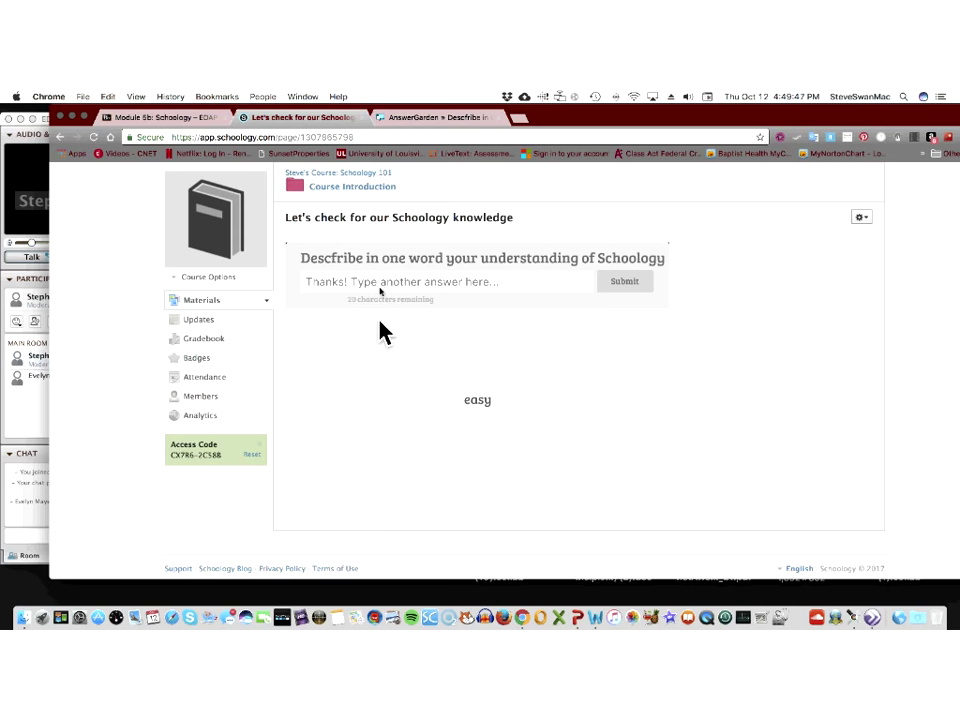
{"action": "left_click", "coordinate": [379, 282]}
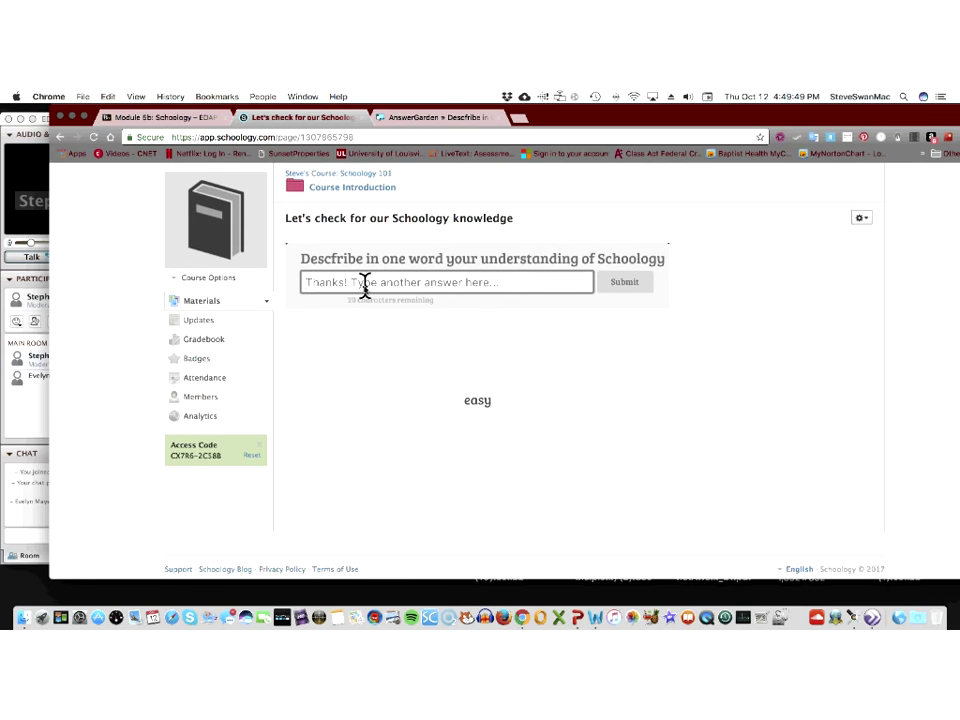
{"action": "type", "text": "ea"}
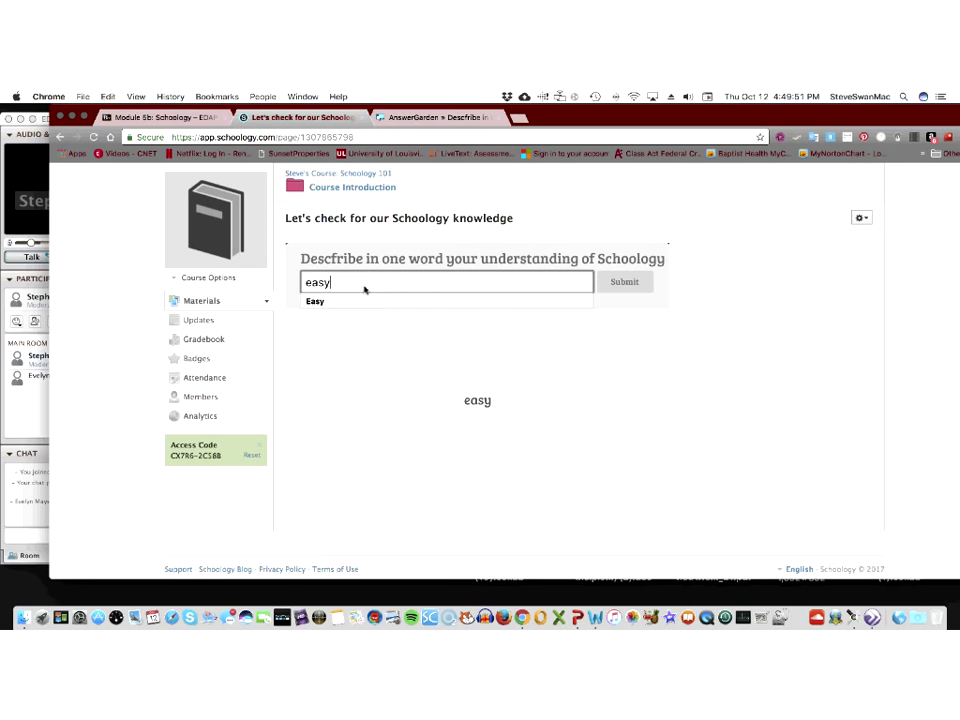
{"action": "type", "text": "sy"}
{"action": "key", "text": "Return"}
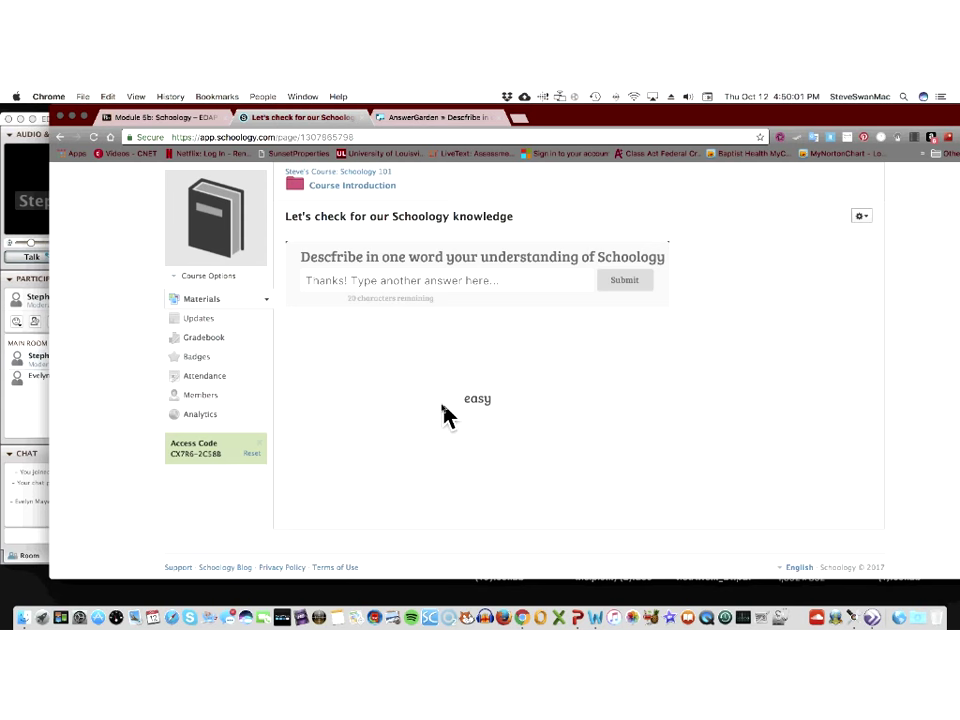
{"action": "scroll", "coordinate": [411, 370], "scroll_direction": "down", "scroll_amount": 1}
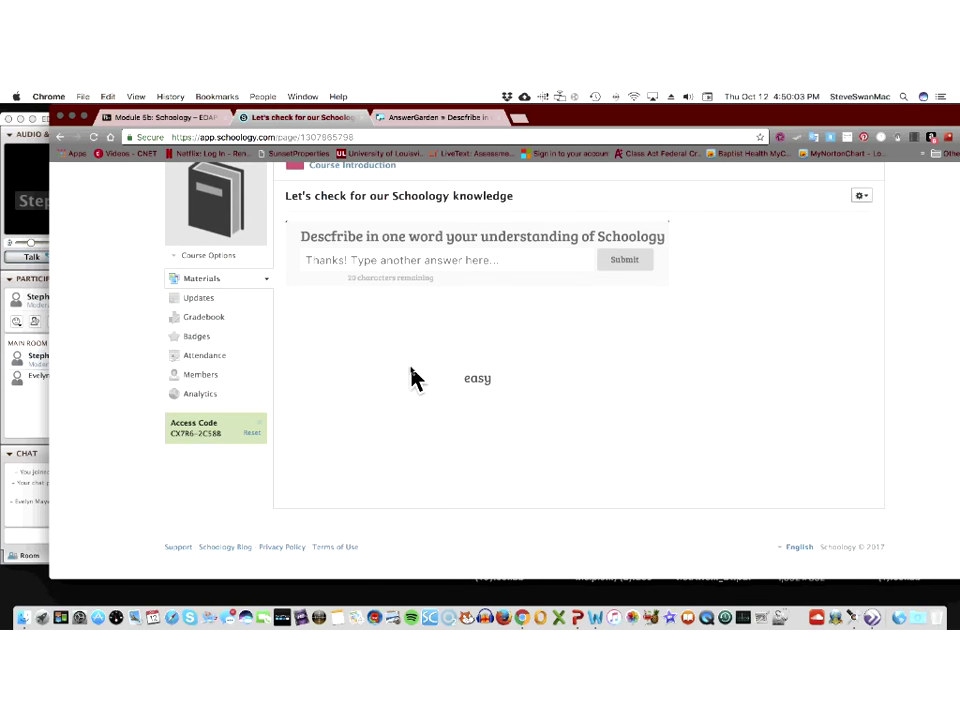
- Start another page in the Course Introduction folder titled "Hello...." with the body text "Hi. In this course we will learn about Schoology"
{"action": "scroll", "coordinate": [411, 378], "scroll_direction": "up", "scroll_amount": 2}
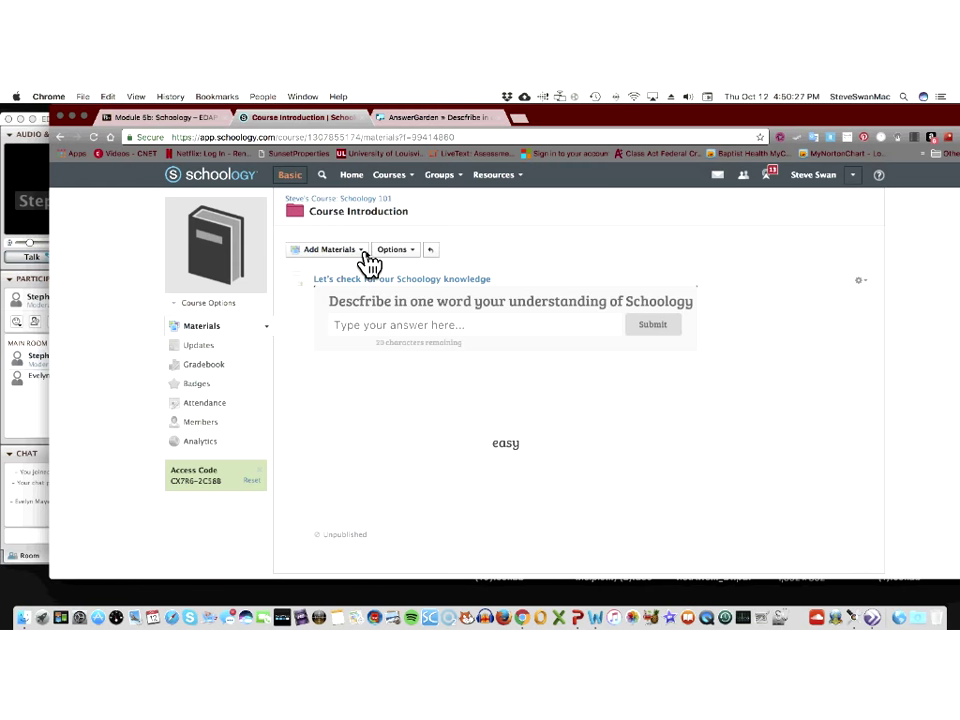
{"action": "left_click", "coordinate": [364, 252]}
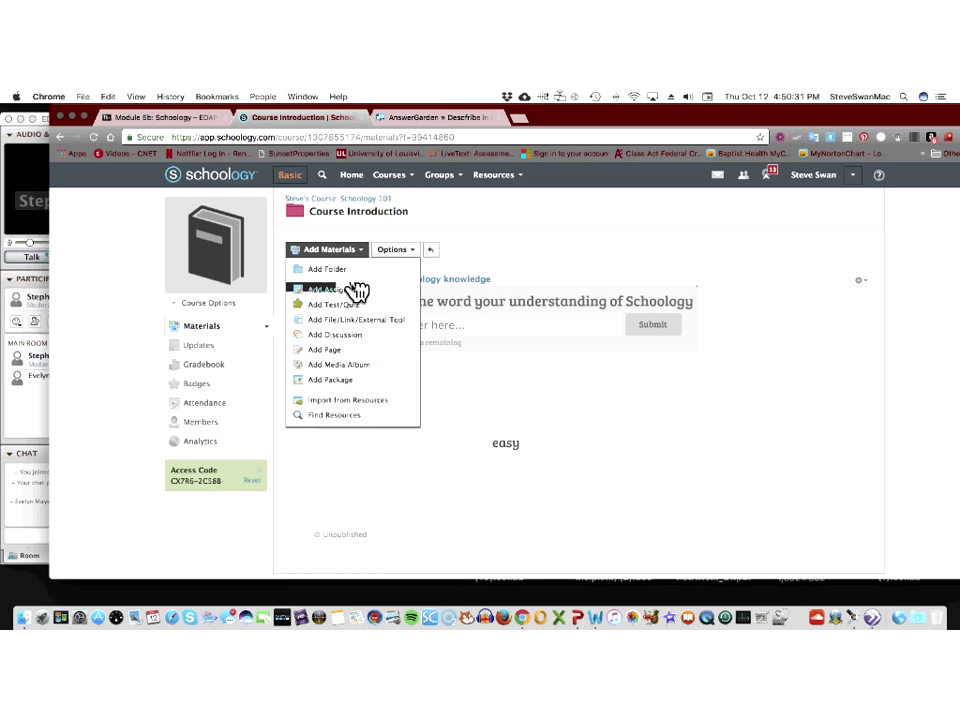
{"action": "left_click", "coordinate": [346, 352]}
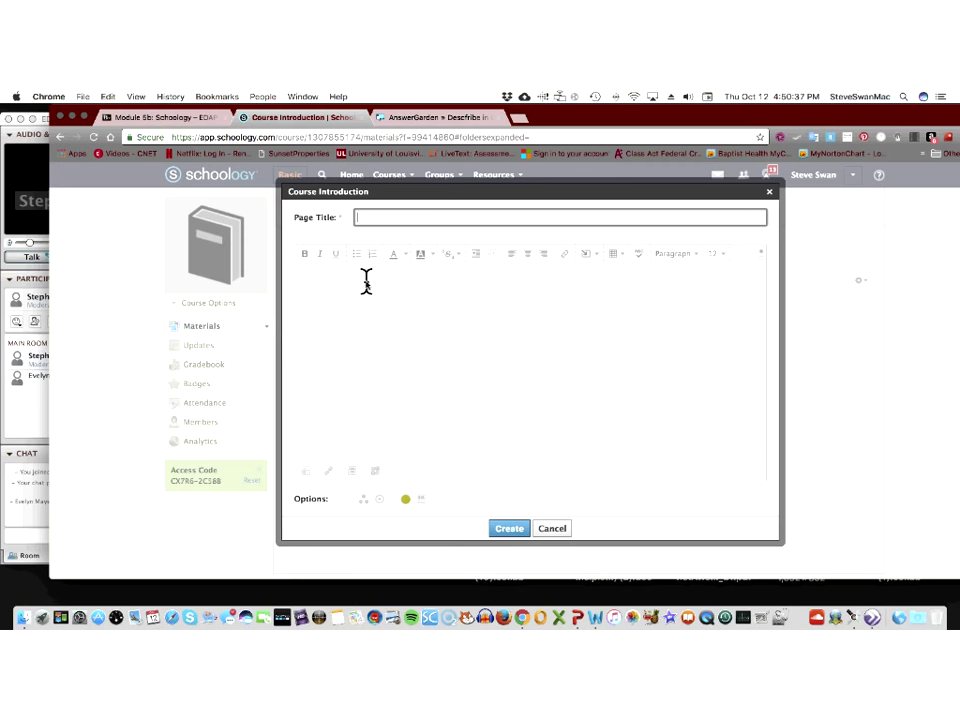
{"action": "type", "text": "Hello..."}
{"action": "left_click", "coordinate": [333, 300]}
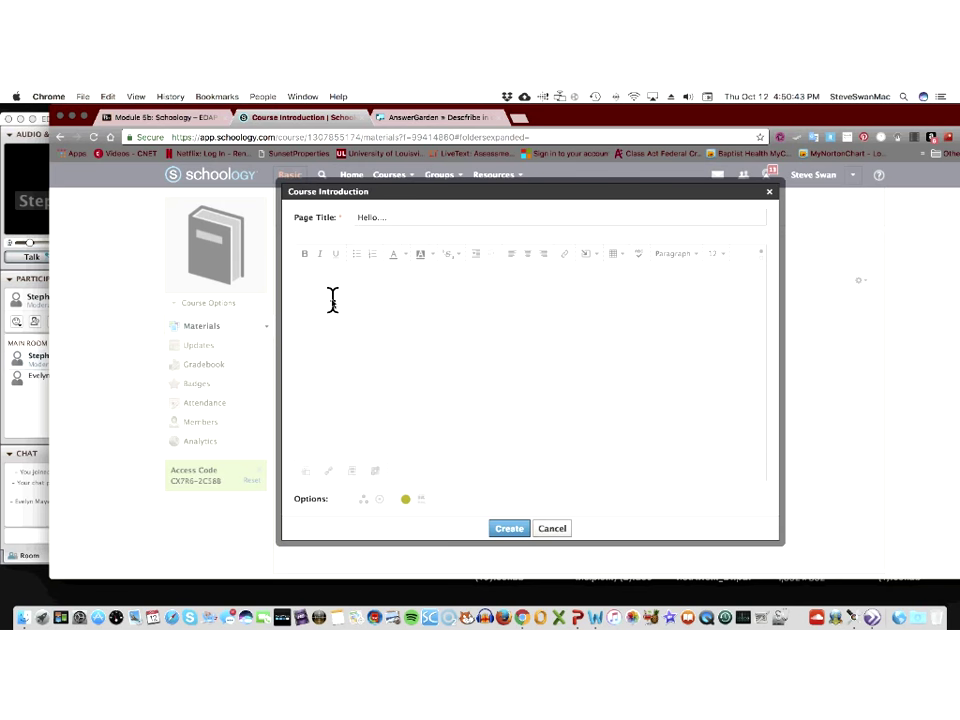
{"action": "type", "text": "Hi. In this course we will learn about Schoology"}
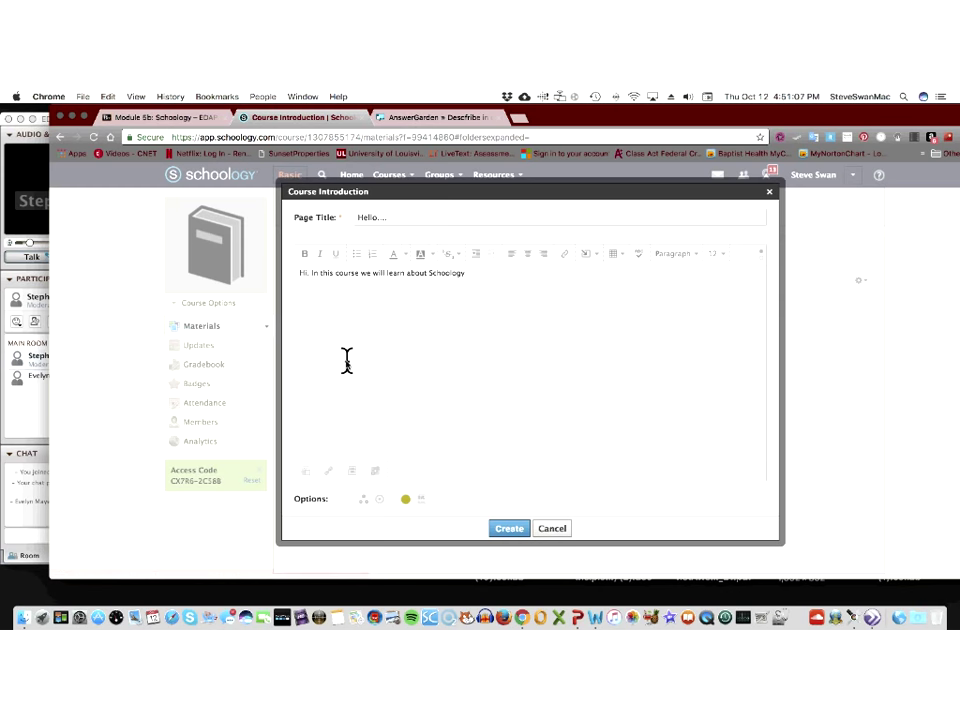
- Start uploading an image into the Hello.... page body and browse to the Dropbox folder for the file
{"action": "scroll", "coordinate": [346, 361], "scroll_direction": "down", "scroll_amount": 2}
{"action": "scroll", "coordinate": [346, 361], "scroll_direction": "up", "scroll_amount": 2}
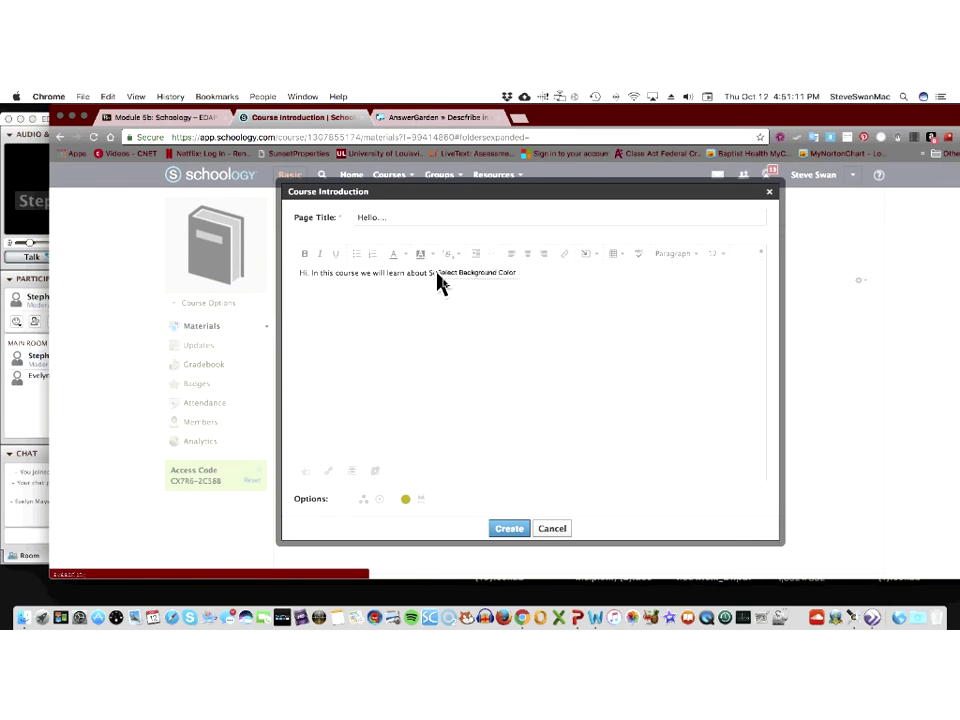
{"action": "left_click", "coordinate": [586, 258]}
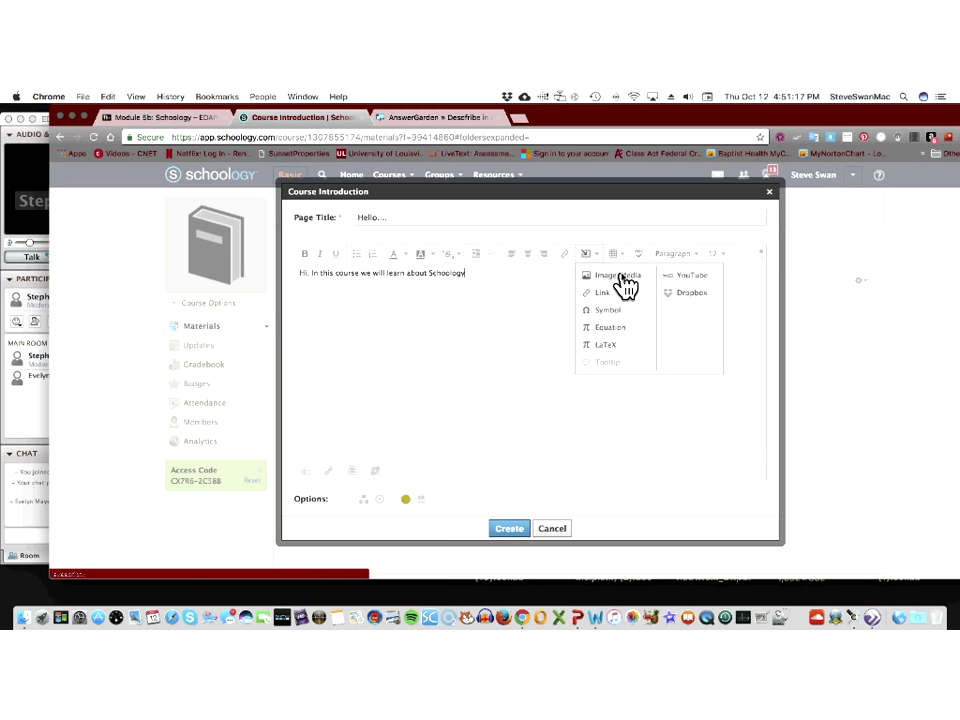
{"action": "left_click", "coordinate": [620, 278]}
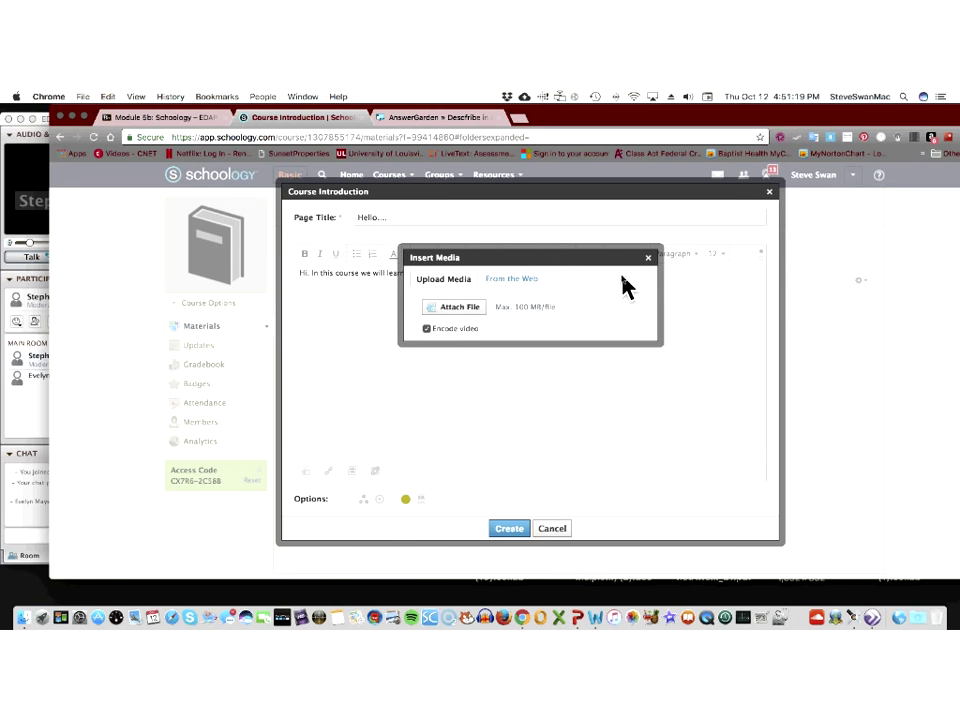
{"action": "left_click", "coordinate": [462, 308]}
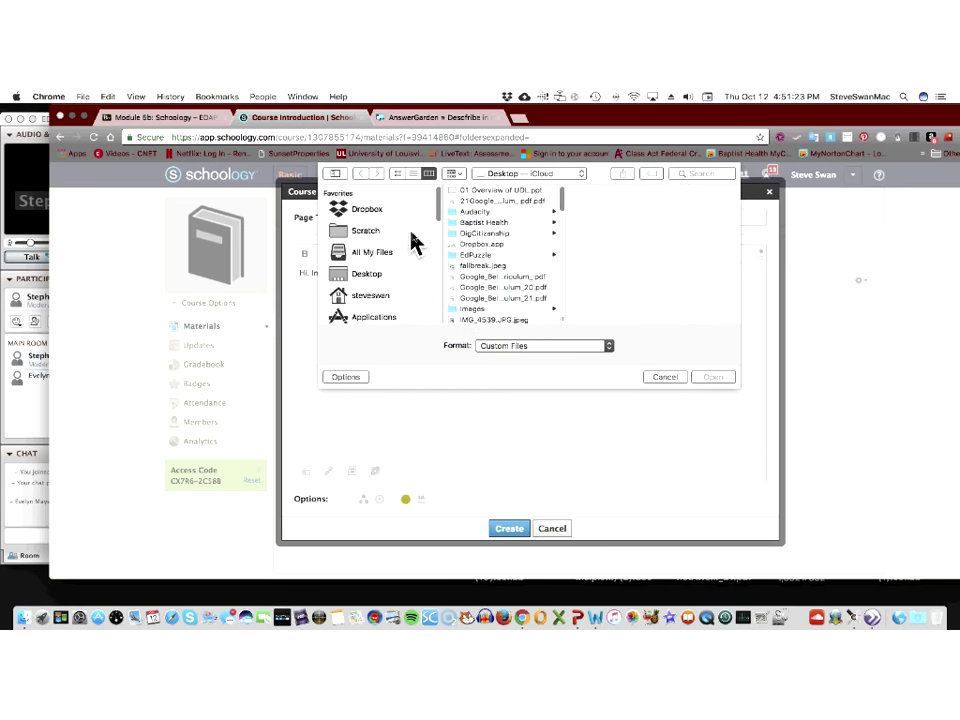
{"action": "left_click", "coordinate": [370, 209]}
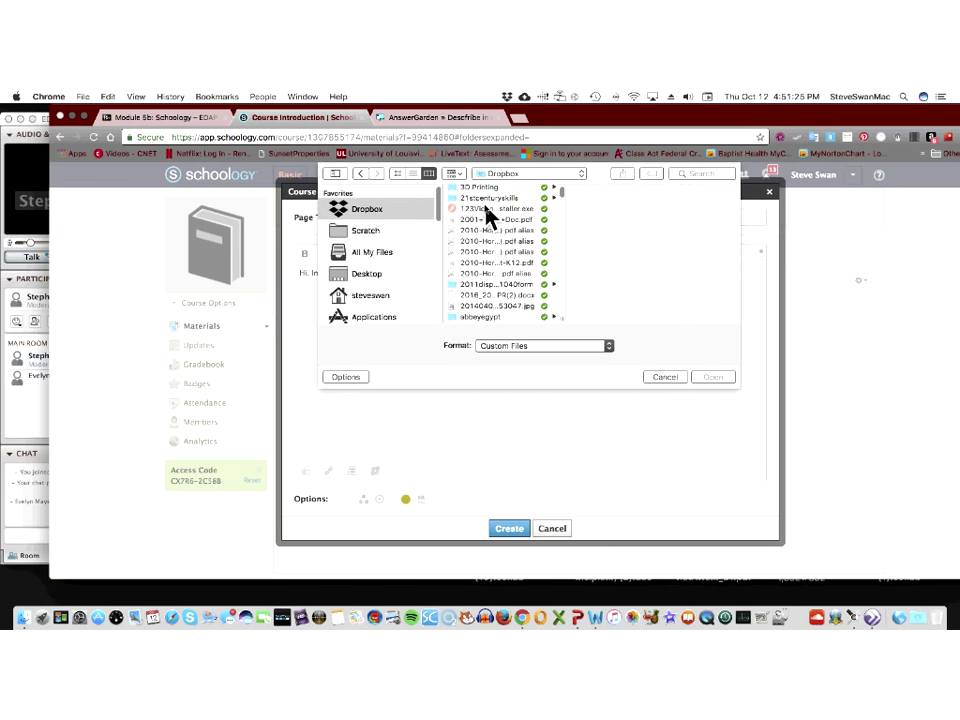
- Look through the SWANUL folder in Dropbox for a picture to insert
{"action": "scroll", "coordinate": [486, 206], "scroll_direction": "down", "scroll_amount": 15}
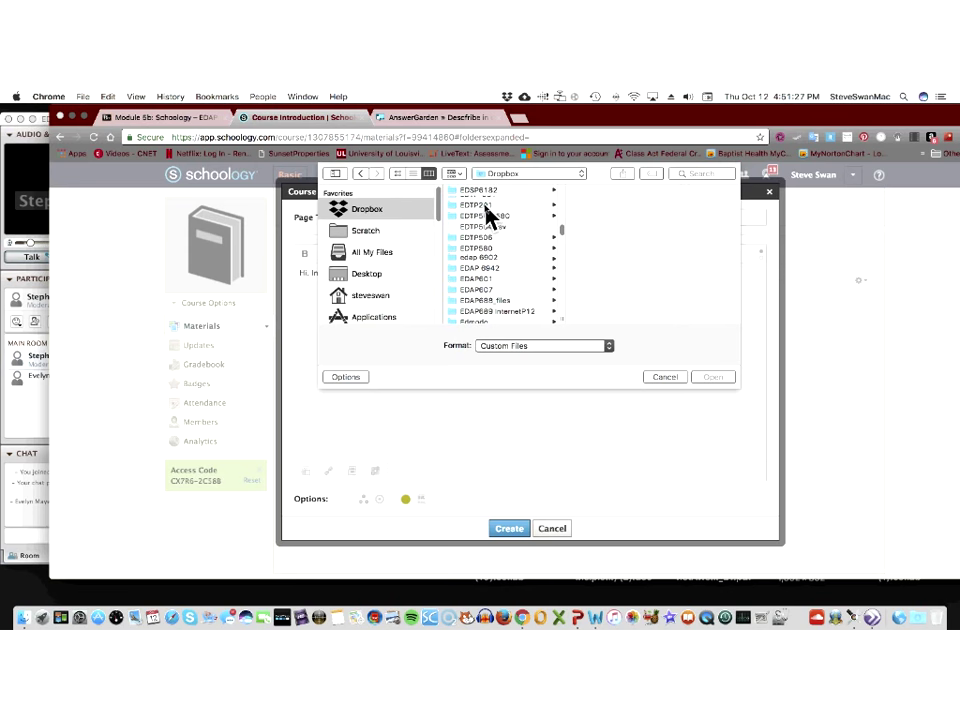
{"action": "scroll", "coordinate": [485, 207], "scroll_direction": "down", "scroll_amount": 10}
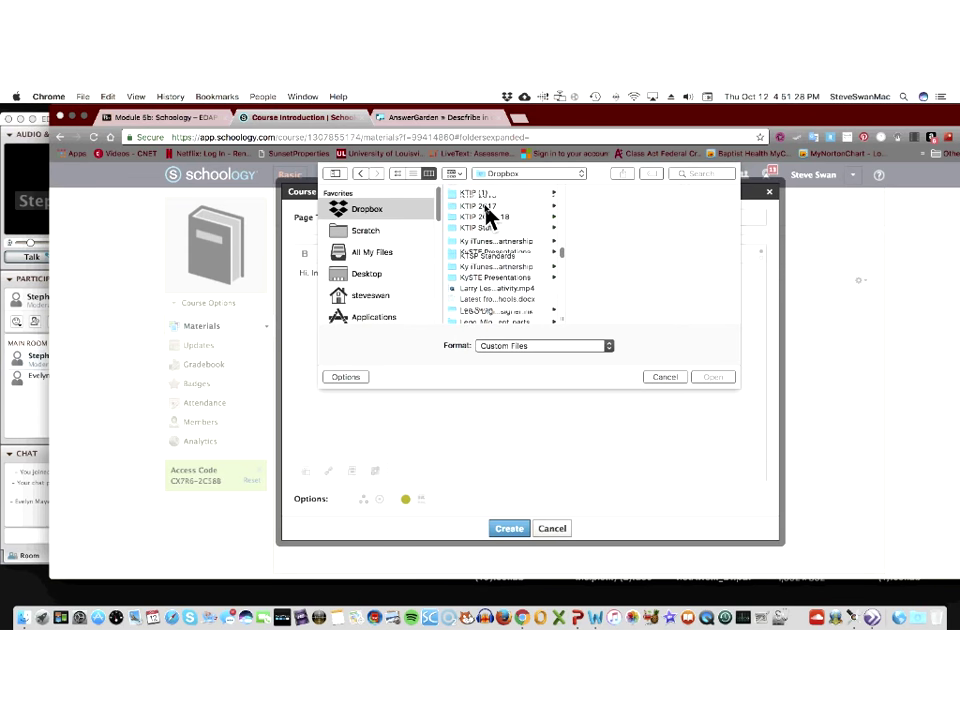
{"action": "scroll", "coordinate": [487, 215], "scroll_direction": "down", "scroll_amount": 10}
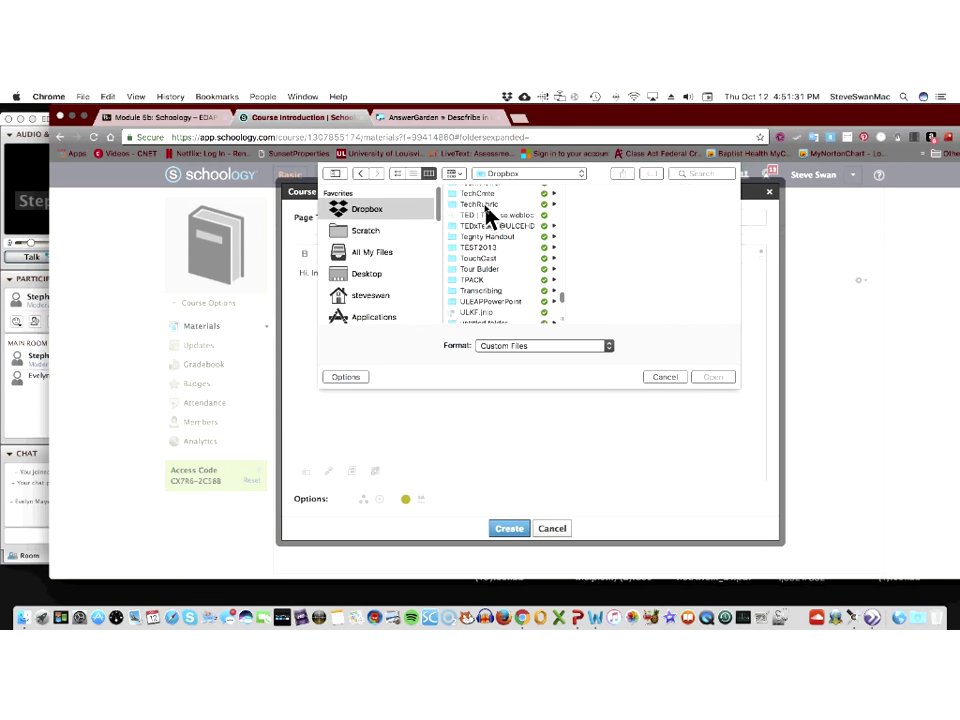
{"action": "scroll", "coordinate": [487, 215], "scroll_direction": "up", "scroll_amount": 4}
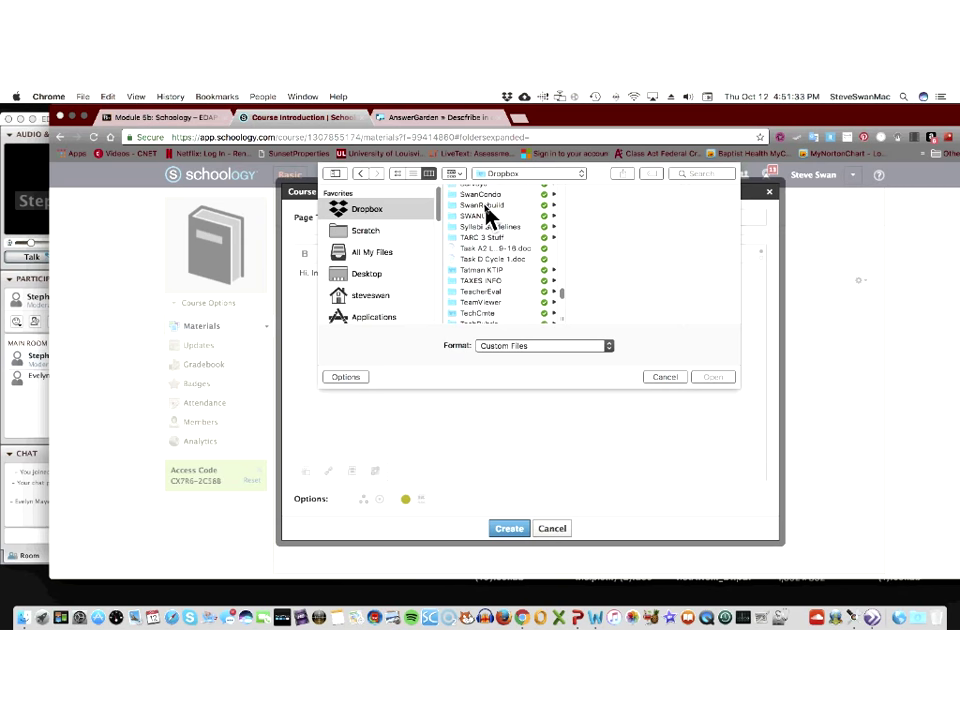
{"action": "scroll", "coordinate": [487, 213], "scroll_direction": "up", "scroll_amount": 3}
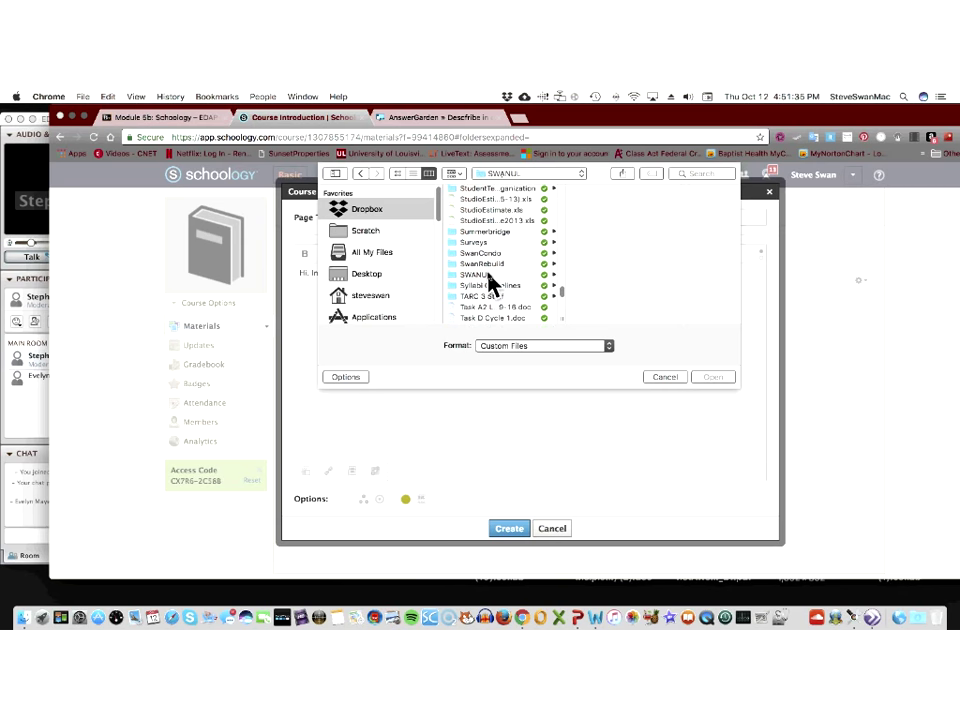
{"action": "left_click", "coordinate": [488, 274]}
{"action": "scroll", "coordinate": [627, 268], "scroll_direction": "down", "scroll_amount": 3}
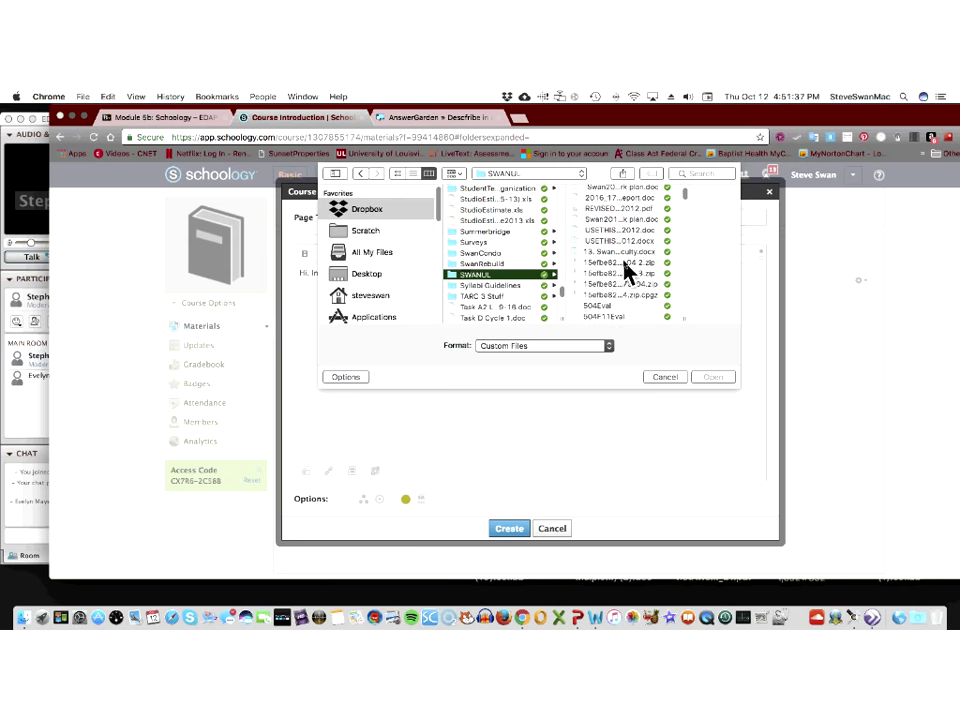
{"action": "scroll", "coordinate": [620, 270], "scroll_direction": "down", "scroll_amount": 10}
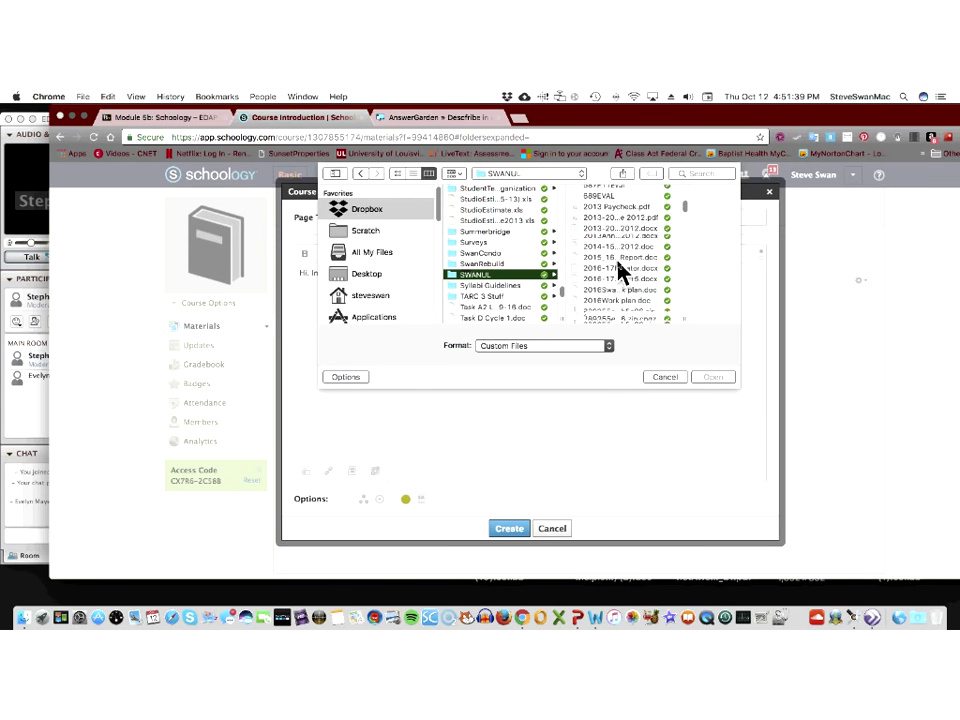
{"action": "scroll", "coordinate": [620, 270], "scroll_direction": "down", "scroll_amount": 5}
{"action": "scroll", "coordinate": [622, 270], "scroll_direction": "down", "scroll_amount": 15}
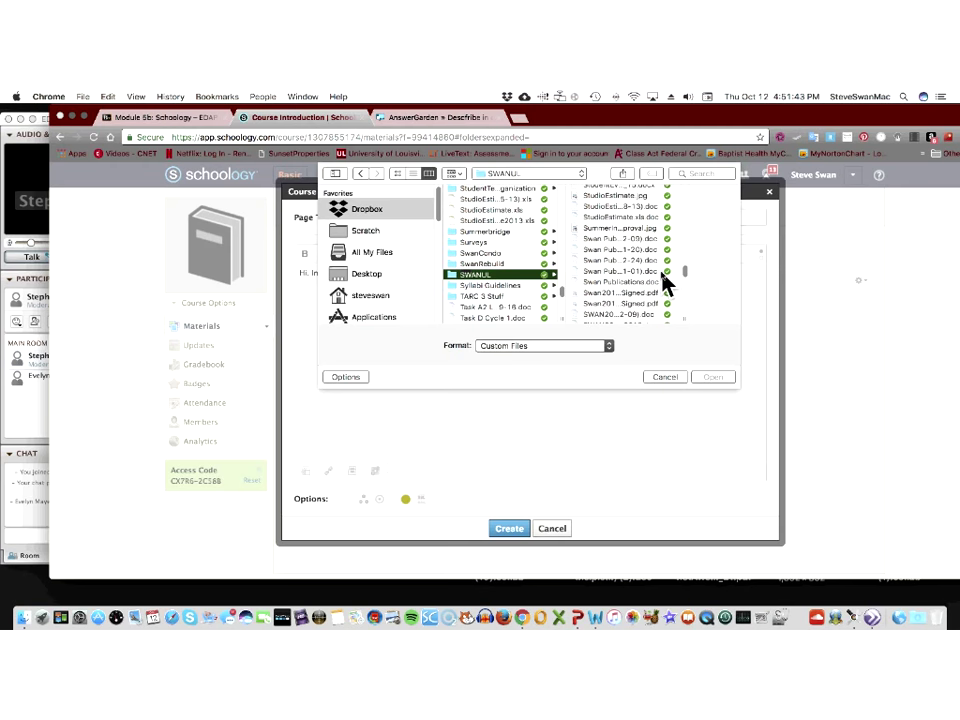
{"action": "scroll", "coordinate": [648, 276], "scroll_direction": "down", "scroll_amount": 4}
{"action": "scroll", "coordinate": [652, 282], "scroll_direction": "down", "scroll_amount": 5}
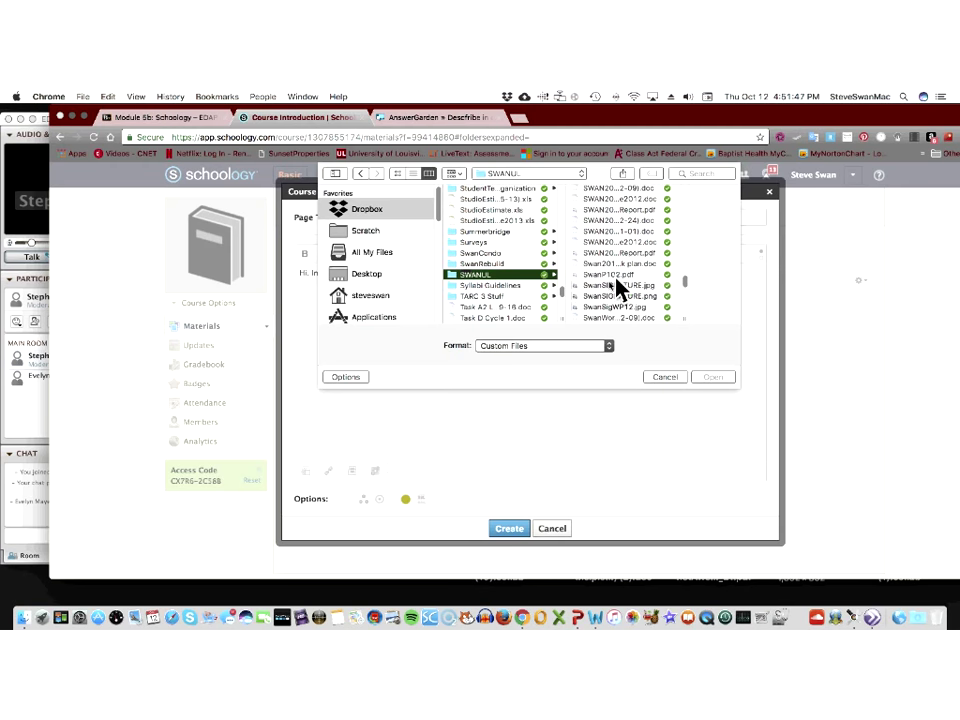
{"action": "scroll", "coordinate": [617, 288], "scroll_direction": "down", "scroll_amount": 4}
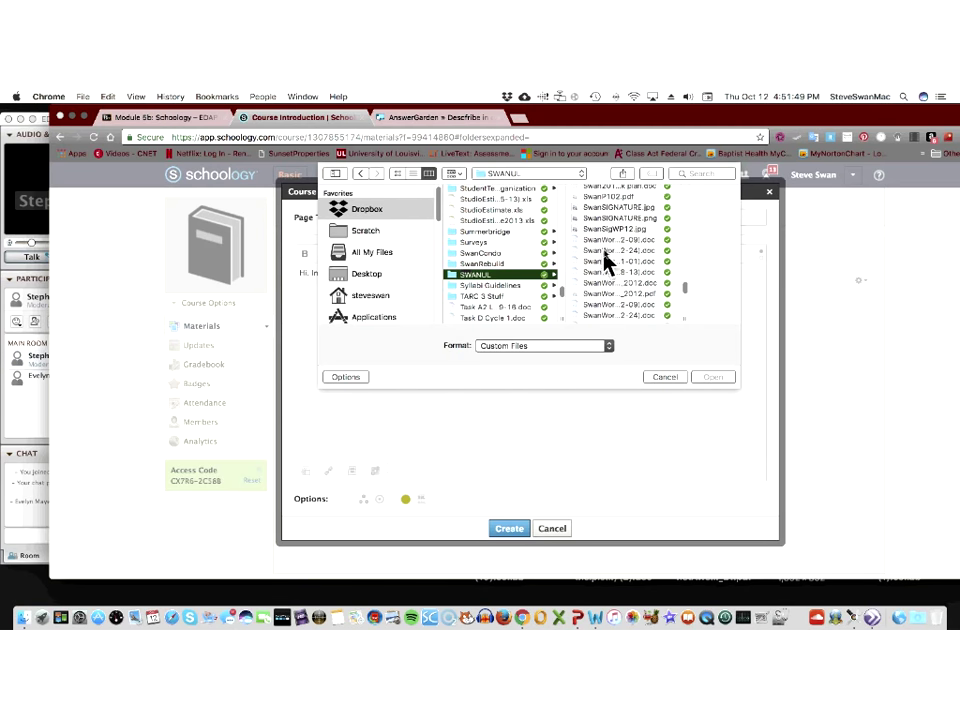
{"action": "scroll", "coordinate": [605, 255], "scroll_direction": "down", "scroll_amount": 5}
{"action": "scroll", "coordinate": [620, 270], "scroll_direction": "down", "scroll_amount": 5}
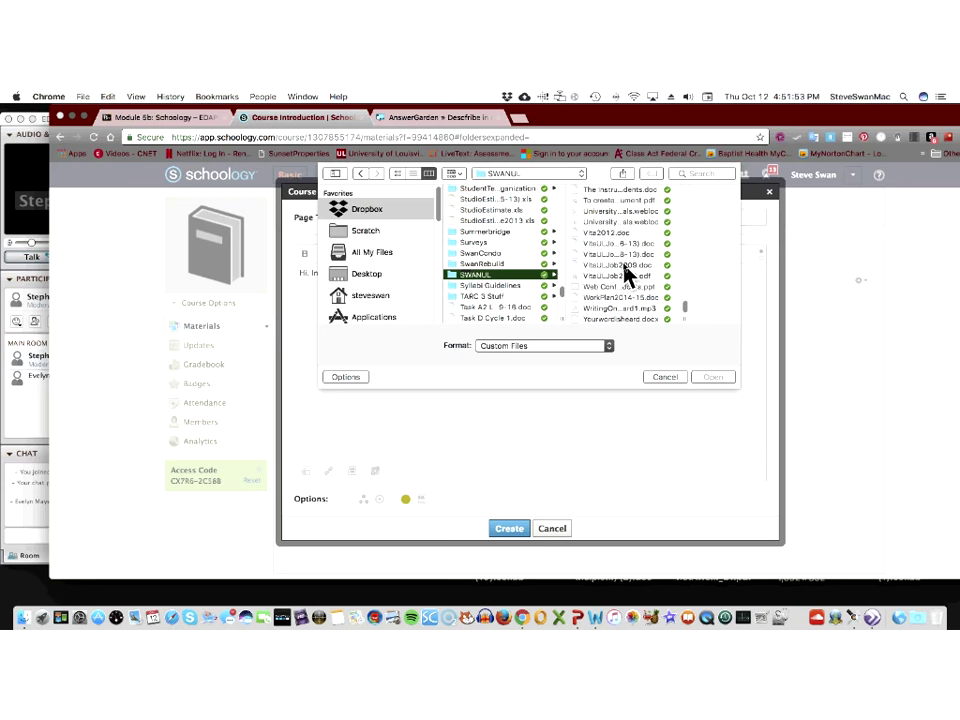
{"action": "scroll", "coordinate": [626, 272], "scroll_direction": "up", "scroll_amount": 5}
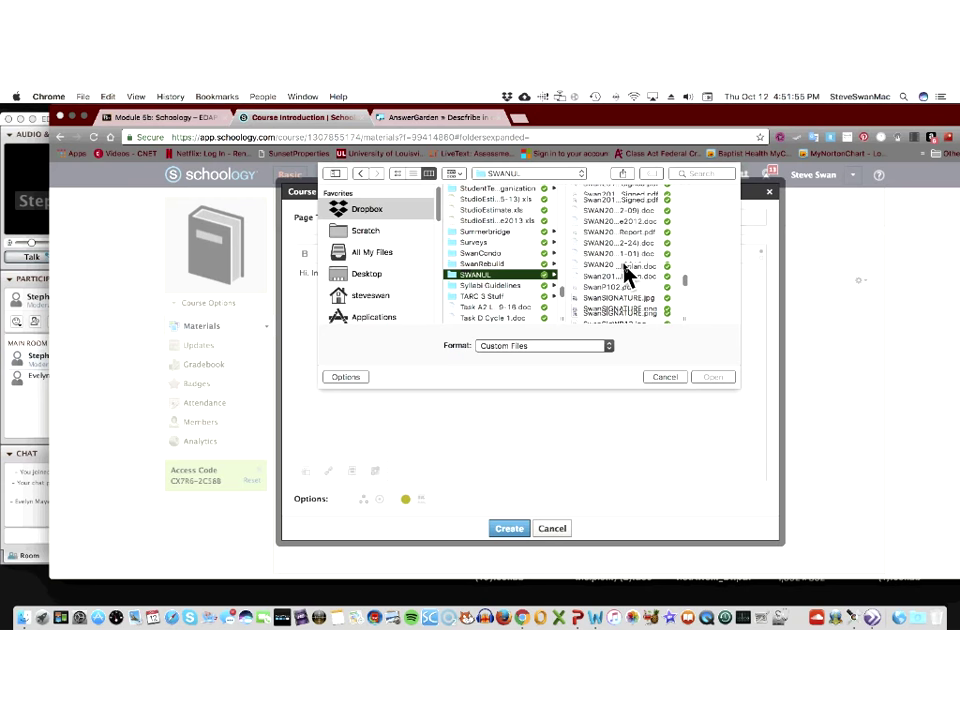
{"action": "scroll", "coordinate": [627, 272], "scroll_direction": "up", "scroll_amount": 10}
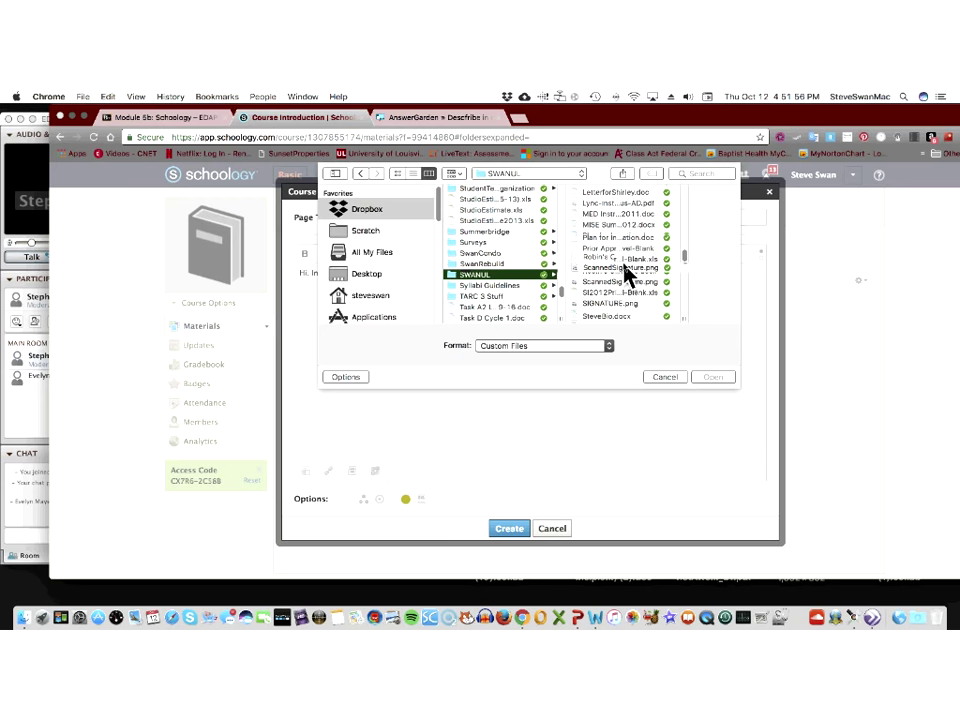
{"action": "scroll", "coordinate": [626, 272], "scroll_direction": "down", "scroll_amount": 10}
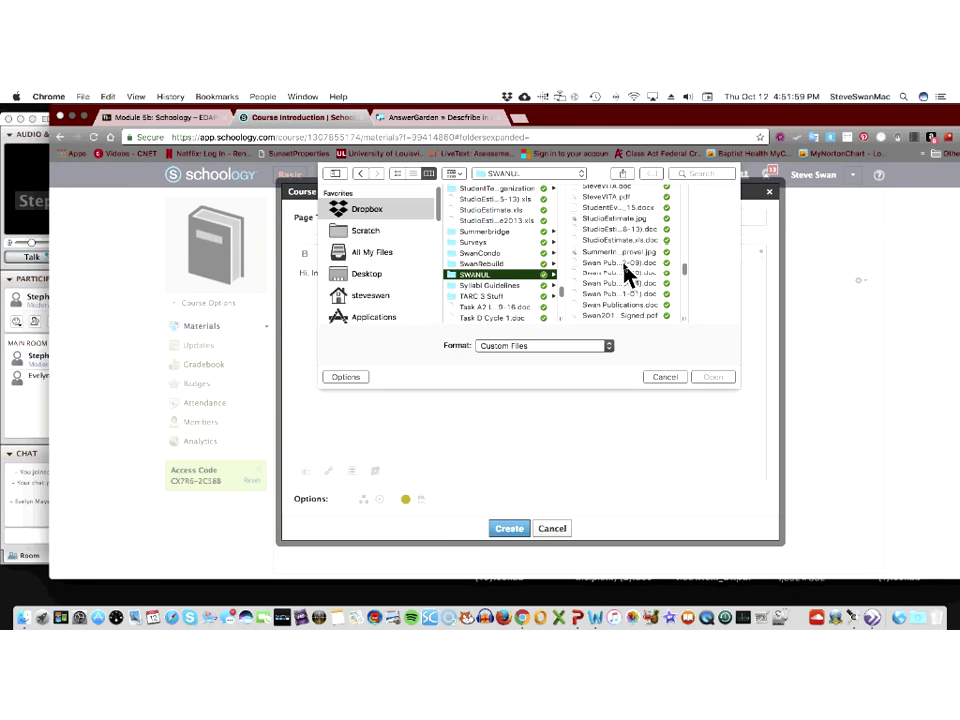
{"action": "scroll", "coordinate": [626, 272], "scroll_direction": "up", "scroll_amount": 1}
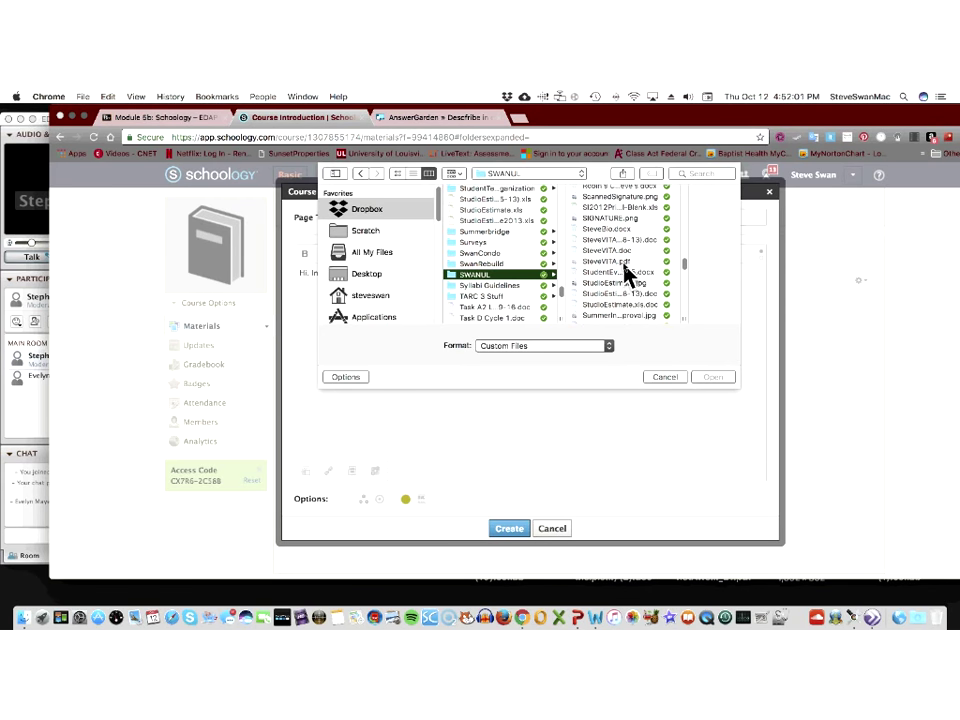
{"action": "scroll", "coordinate": [627, 272], "scroll_direction": "up", "scroll_amount": 2}
{"action": "scroll", "coordinate": [627, 272], "scroll_direction": "down", "scroll_amount": 3}
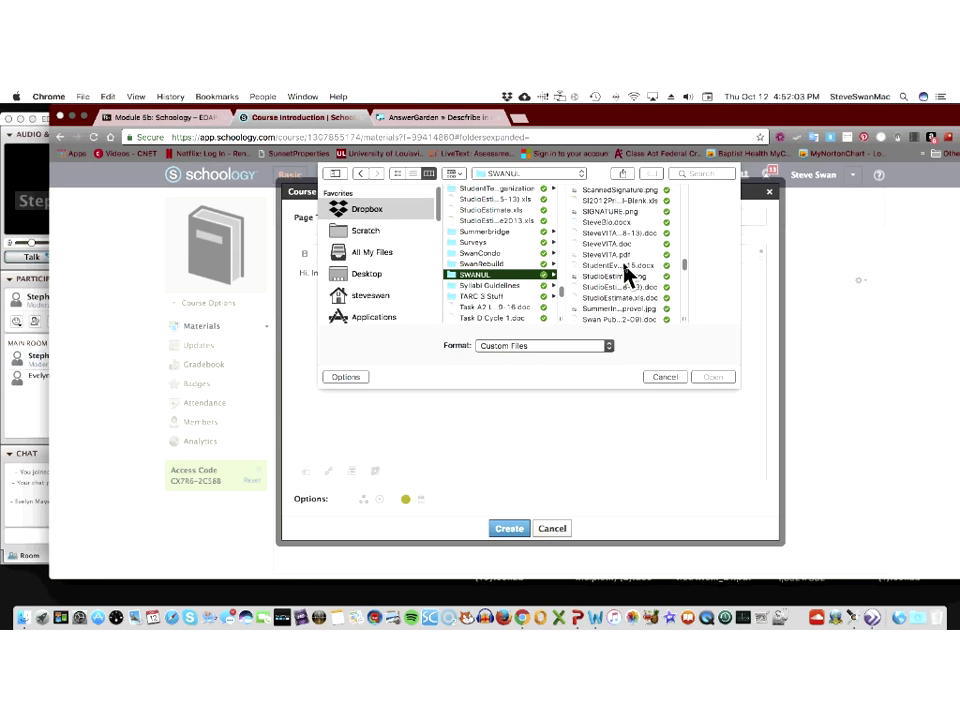
- Attach swan.JPG from the Dad Stuff folder in Dropbox to insert it below the page text
{"action": "left_click", "coordinate": [489, 254]}
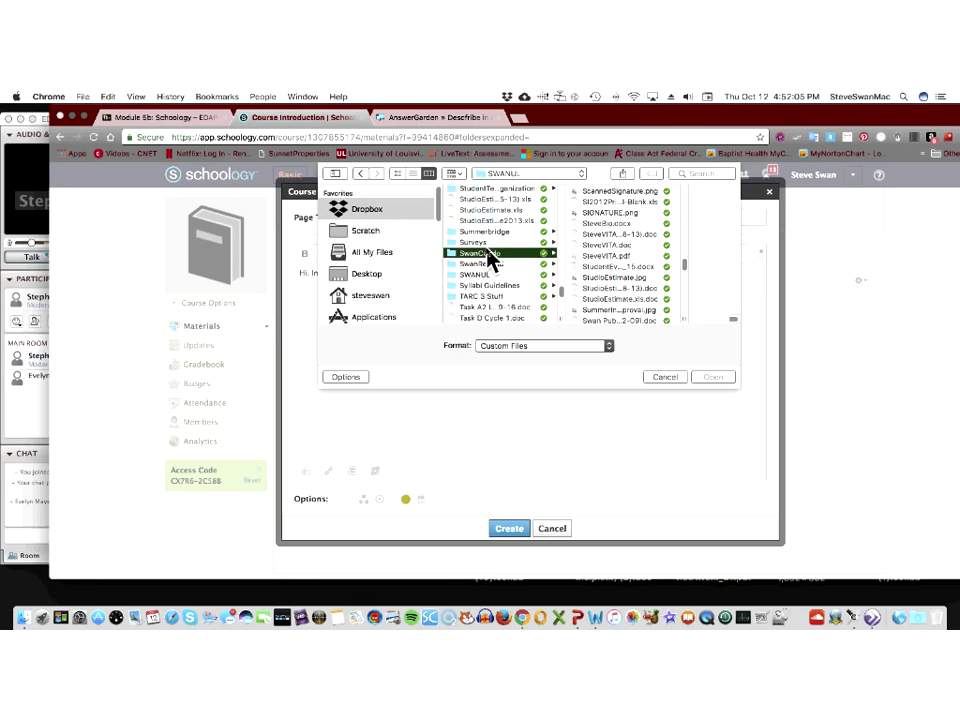
{"action": "scroll", "coordinate": [489, 256], "scroll_direction": "up", "scroll_amount": 10}
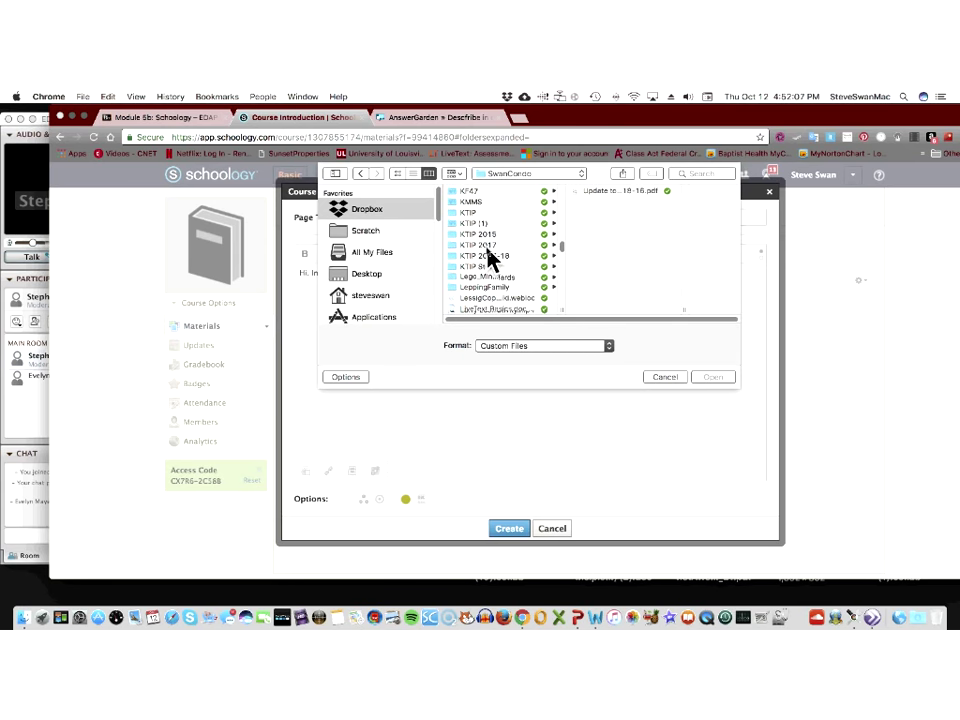
{"action": "scroll", "coordinate": [489, 256], "scroll_direction": "up", "scroll_amount": 15}
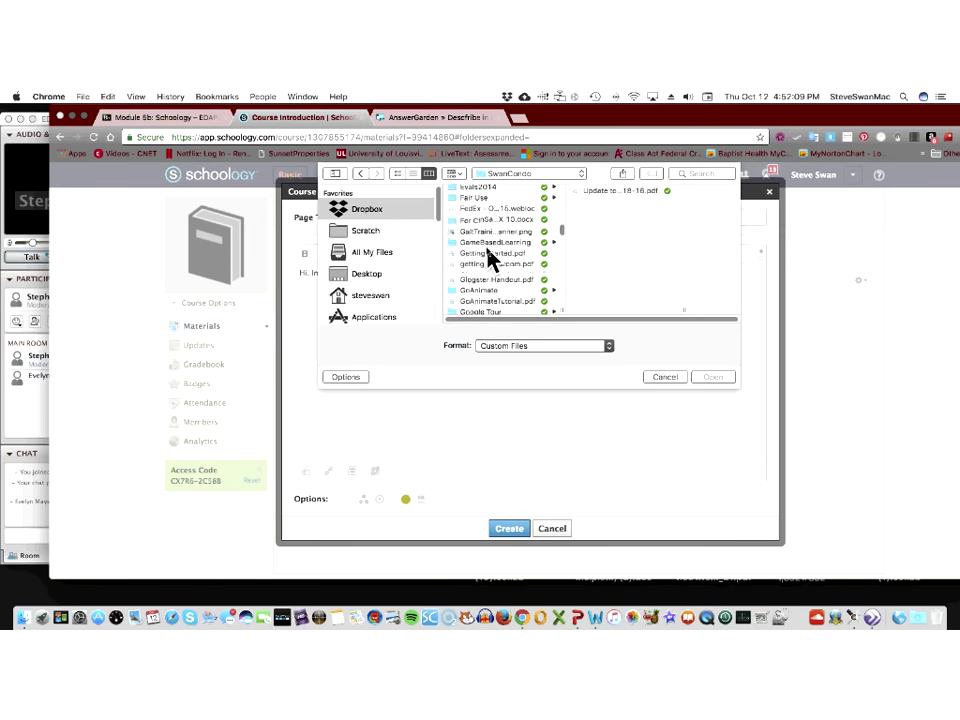
{"action": "scroll", "coordinate": [489, 256], "scroll_direction": "up", "scroll_amount": 15}
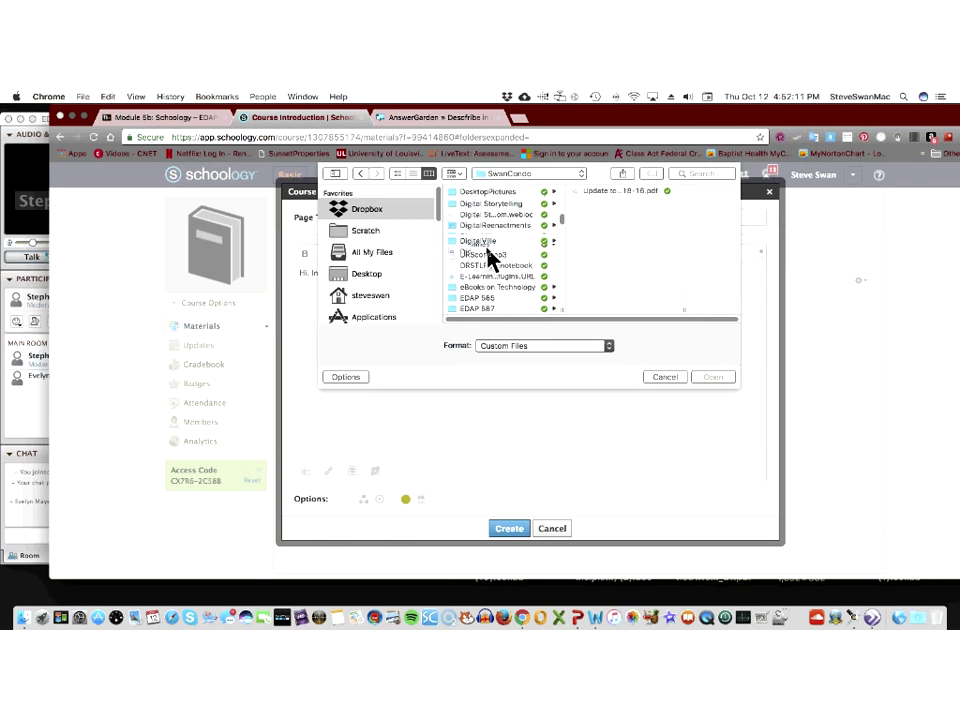
{"action": "scroll", "coordinate": [488, 250], "scroll_direction": "up", "scroll_amount": 10}
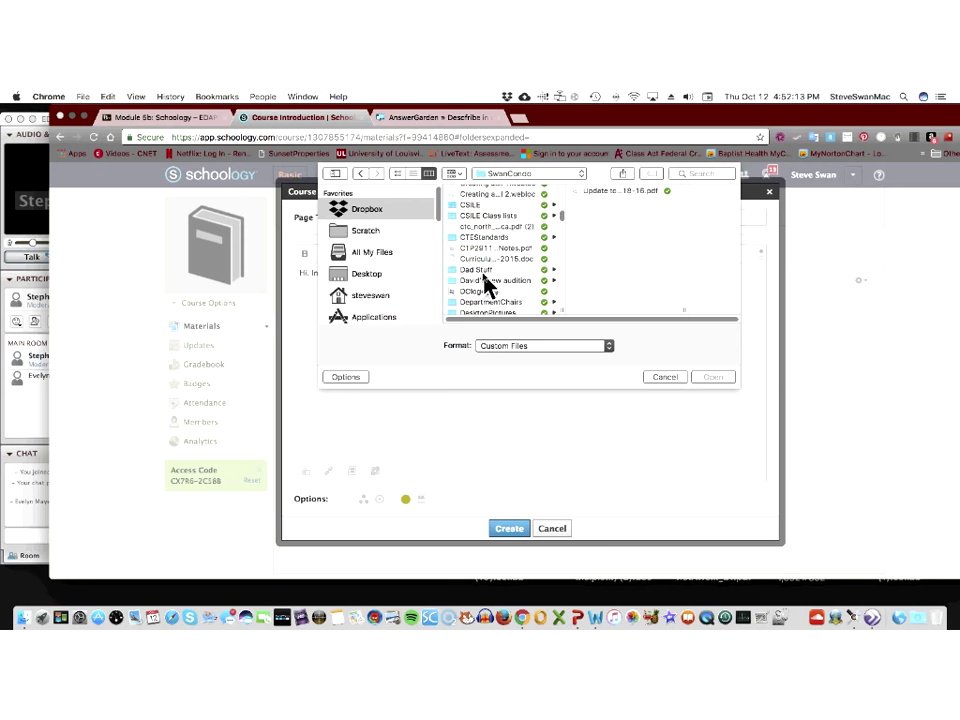
{"action": "left_click", "coordinate": [481, 274]}
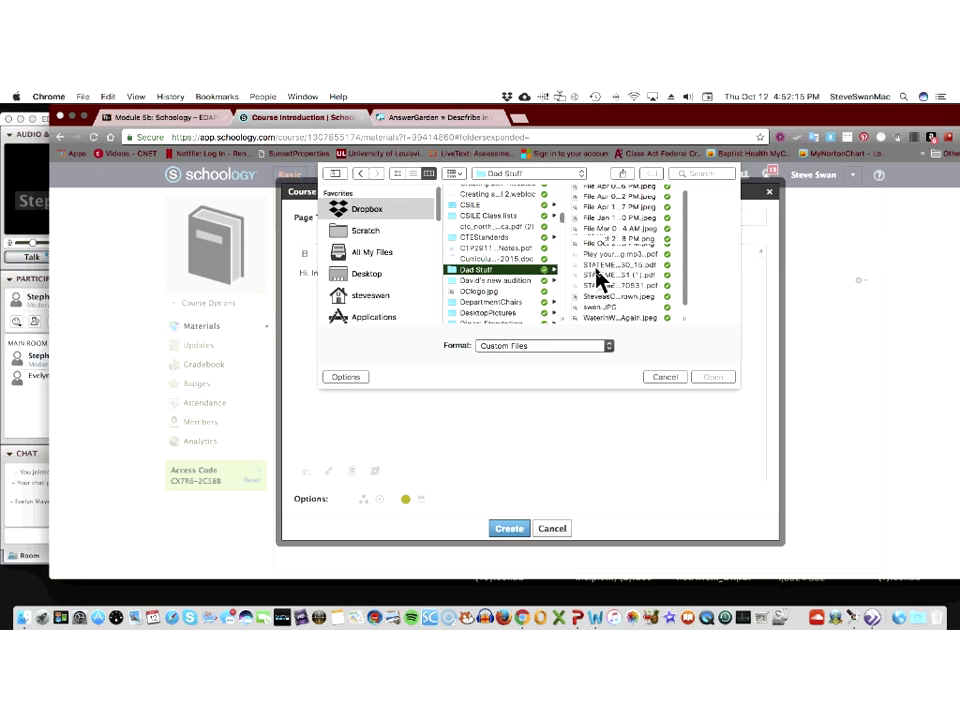
{"action": "left_click", "coordinate": [604, 307]}
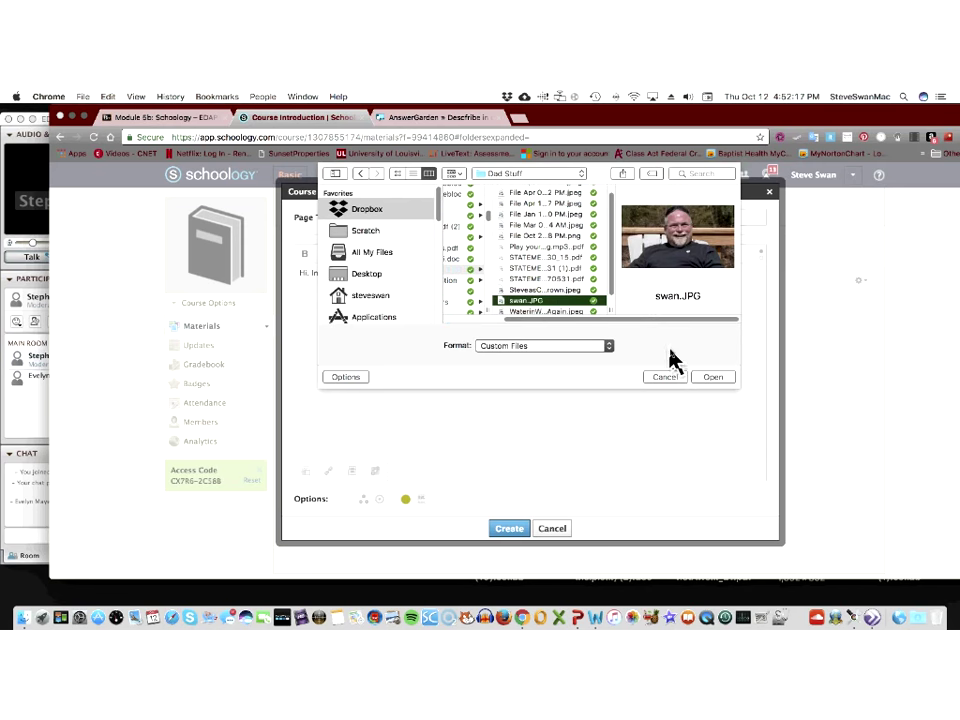
{"action": "left_click", "coordinate": [710, 377]}
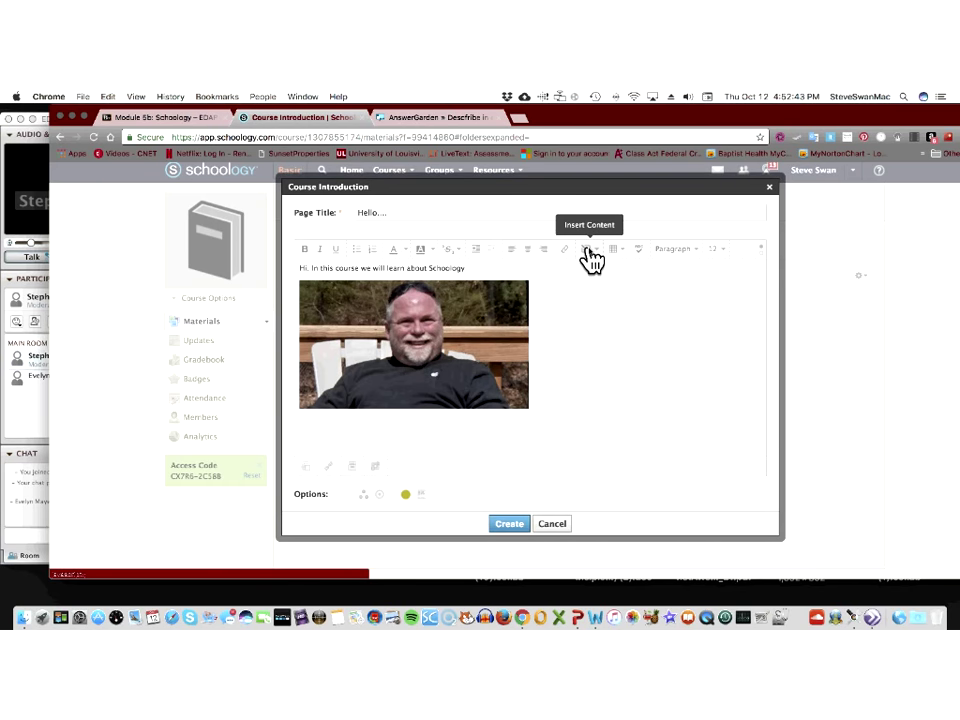
- Check the content types that can be inserted, then create the Hello.... page in the Course Introduction folder
{"action": "left_click", "coordinate": [589, 252]}
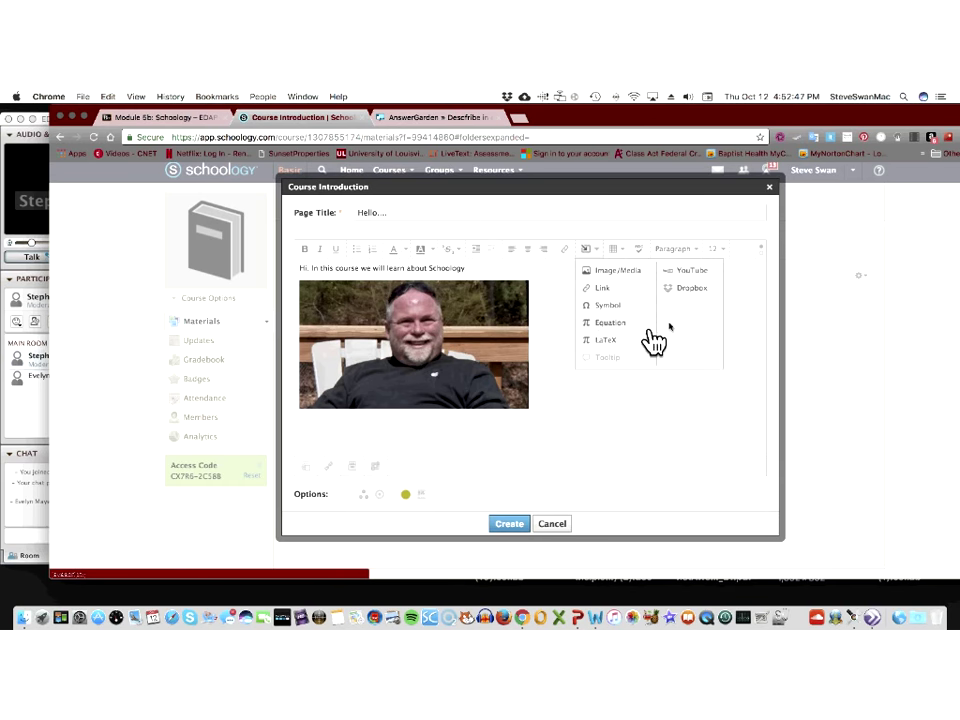
{"action": "left_click", "coordinate": [562, 365]}
{"action": "left_click", "coordinate": [509, 525]}
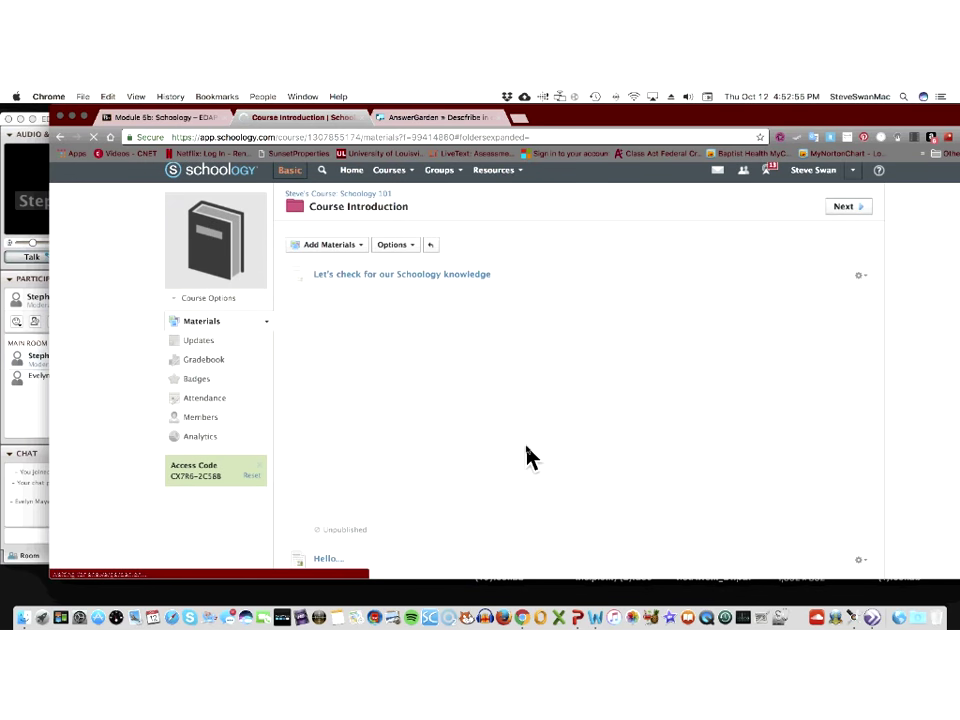
- Check the options for the Hello.... page and submit a move with Course Introduction as the destination folder
{"action": "scroll", "coordinate": [500, 436], "scroll_direction": "down", "scroll_amount": 2}
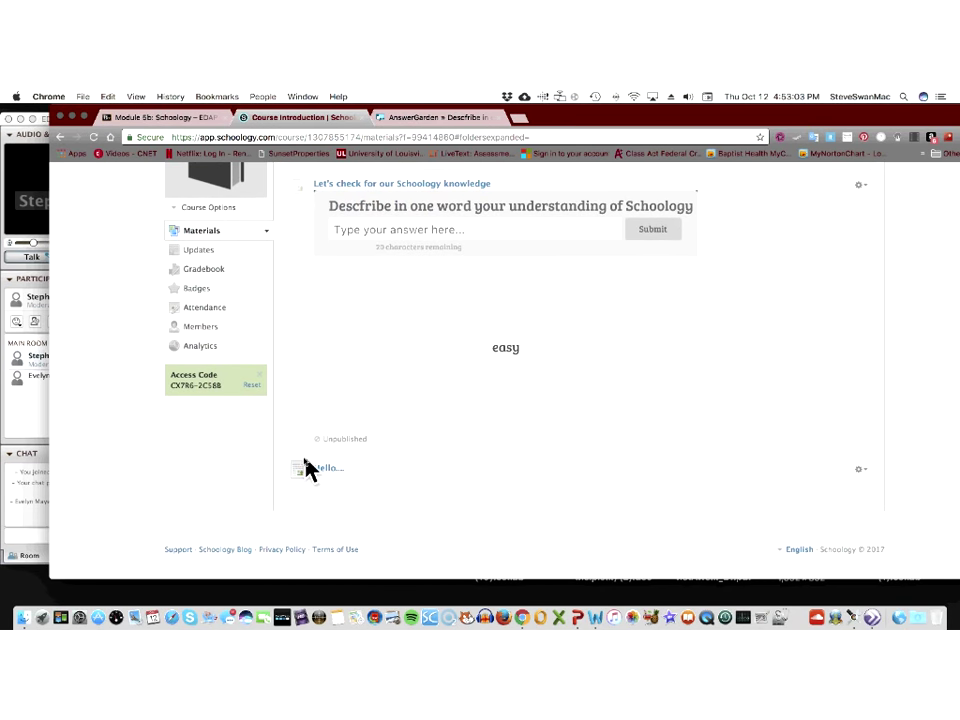
{"action": "left_click", "coordinate": [862, 480]}
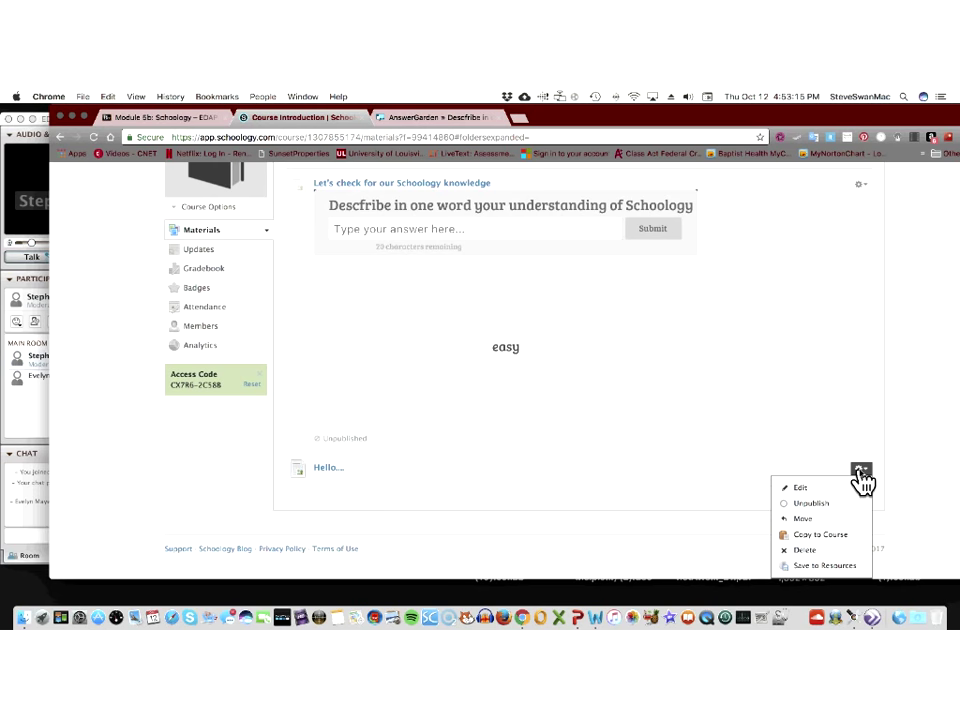
{"action": "left_click", "coordinate": [819, 521]}
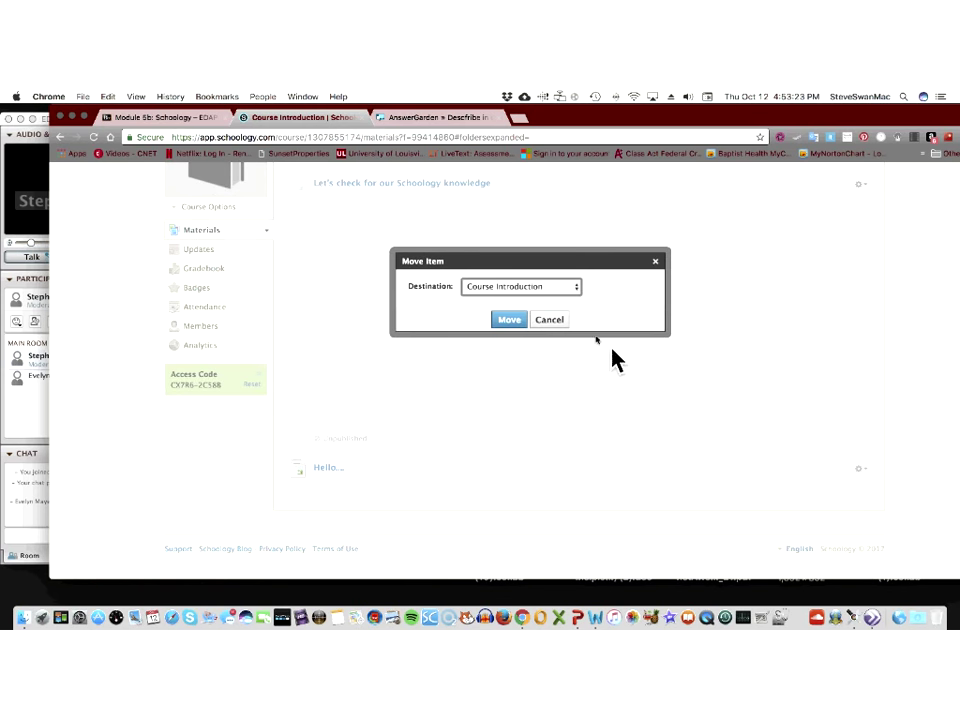
{"action": "left_click", "coordinate": [570, 286]}
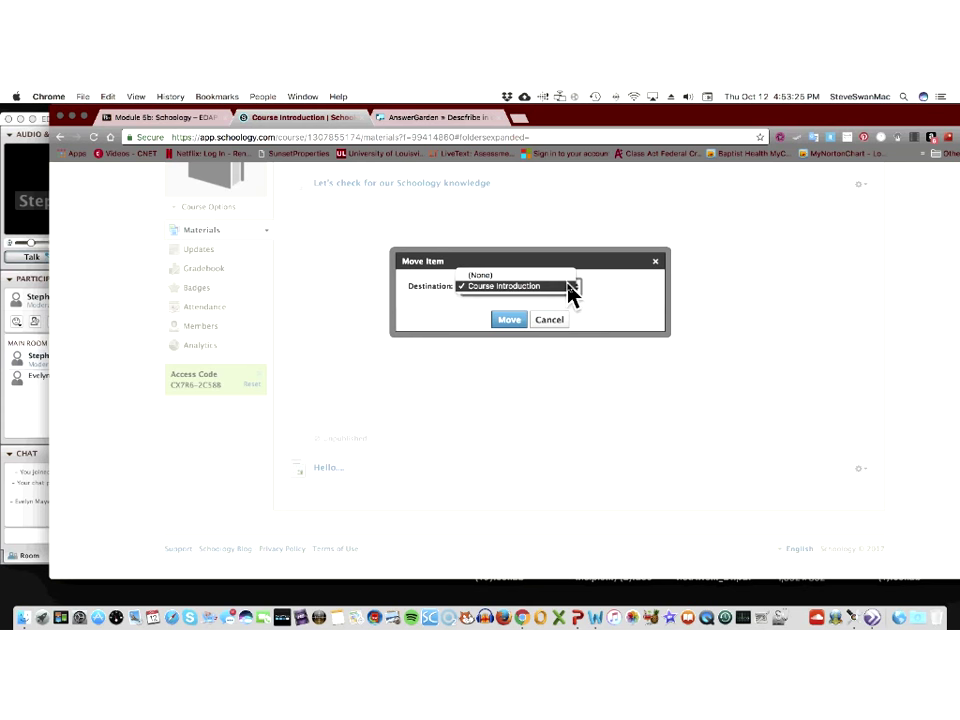
{"action": "left_click", "coordinate": [510, 286]}
{"action": "left_click", "coordinate": [509, 320]}
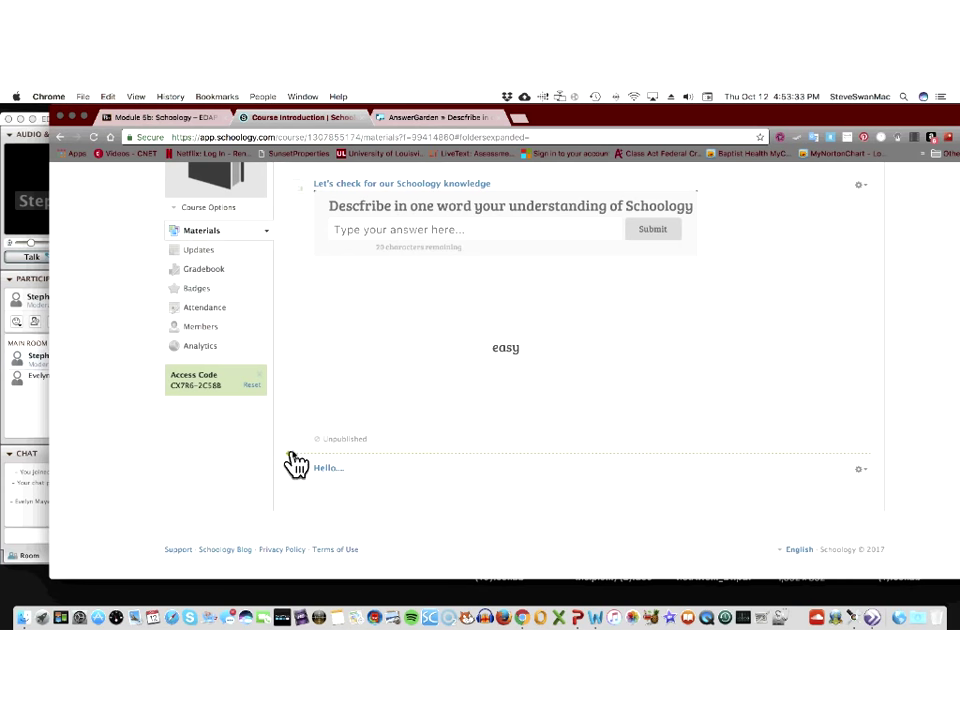
- Reorder the Course Introduction folder so the Hello.... page sits above Let's check for our Schoology knowledge
{"action": "left_click_drag", "start_coordinate": [293, 465], "coordinate": [289, 435]}
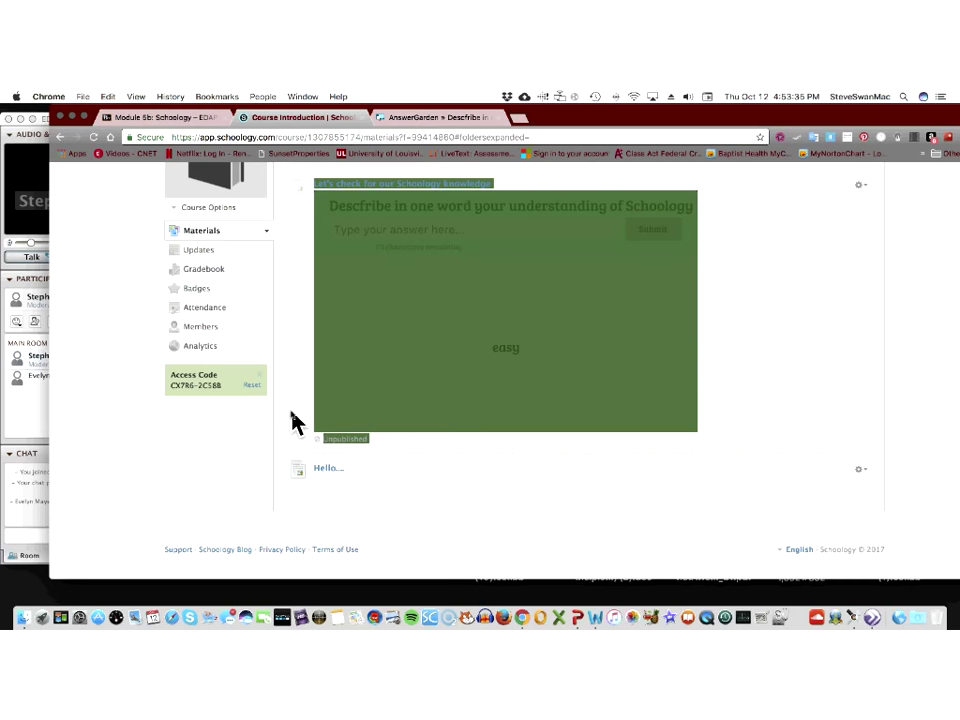
{"action": "left_click", "coordinate": [296, 499]}
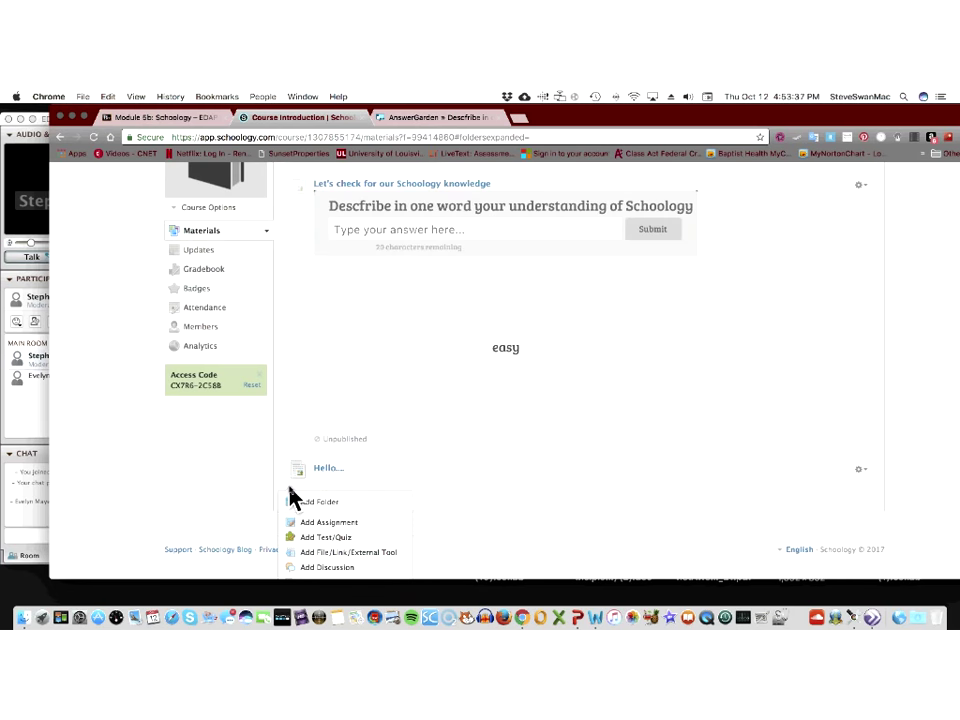
{"action": "left_click", "coordinate": [407, 476]}
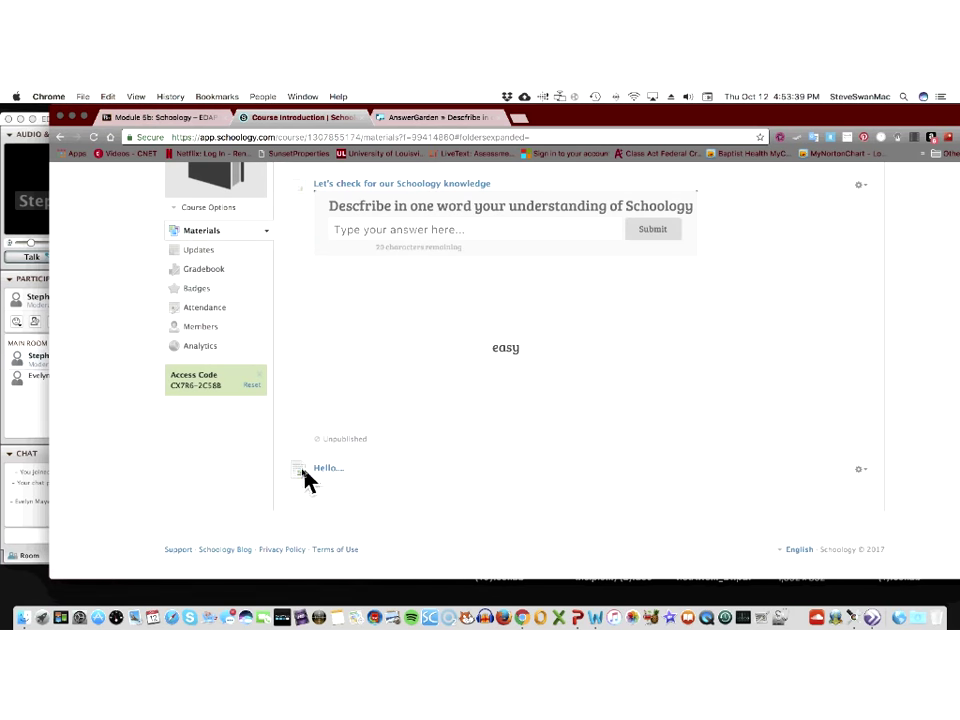
{"action": "left_click_drag", "start_coordinate": [291, 459], "coordinate": [313, 193]}
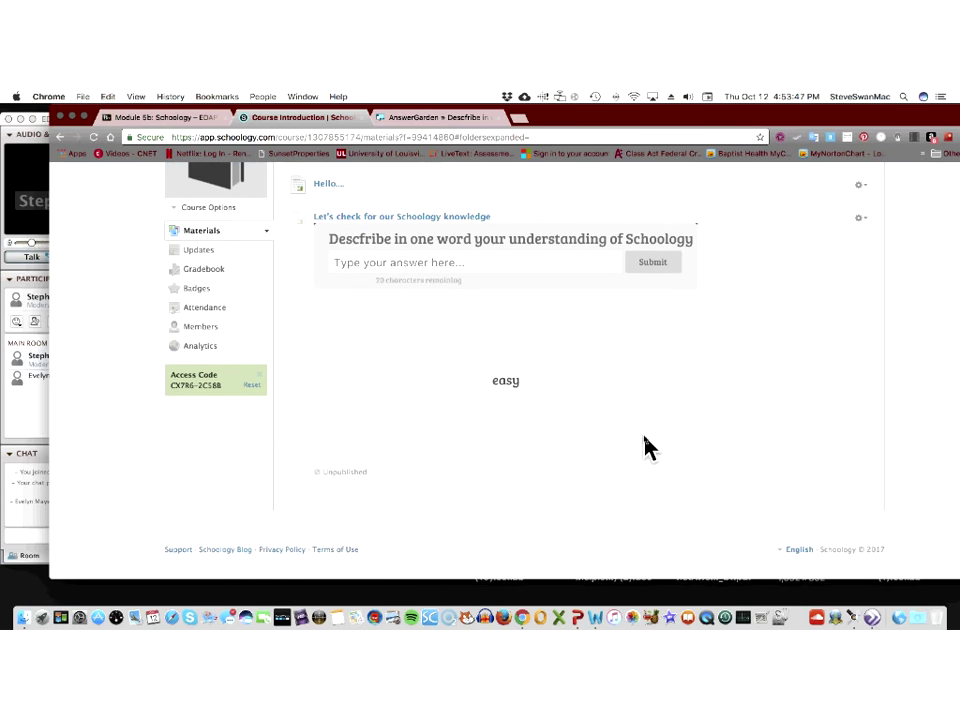
- Review the actions available for the Let's check for our Schoology knowledge page and look over the folder's materials
{"action": "left_click", "coordinate": [859, 221]}
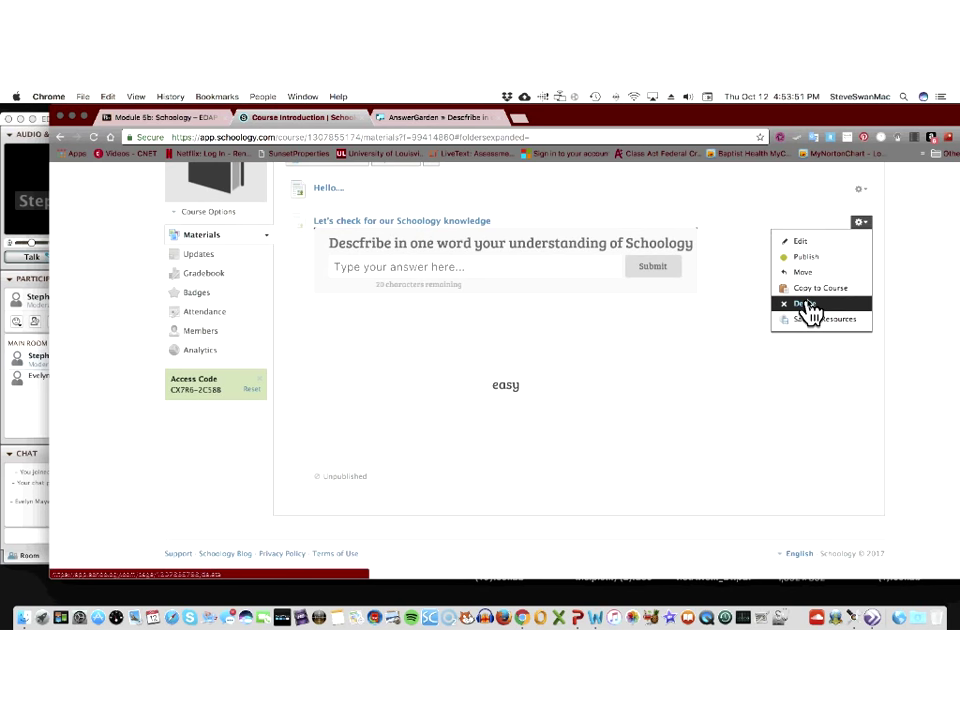
{"action": "left_click", "coordinate": [744, 324]}
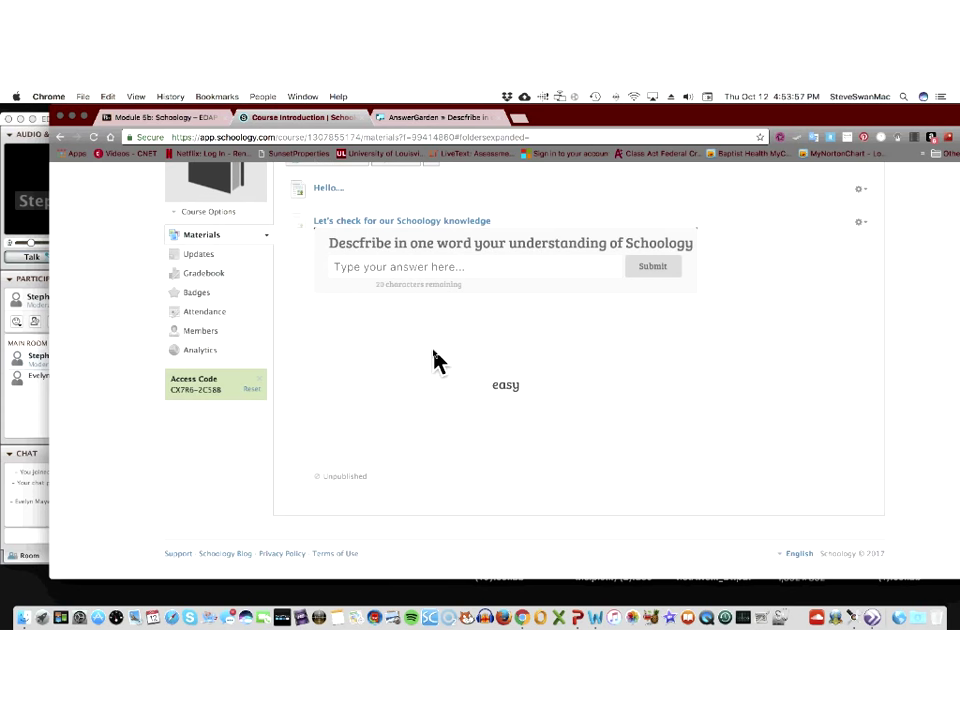
{"action": "scroll", "coordinate": [431, 349], "scroll_direction": "up", "scroll_amount": 2}
{"action": "scroll", "coordinate": [435, 360], "scroll_direction": "down", "scroll_amount": 2}
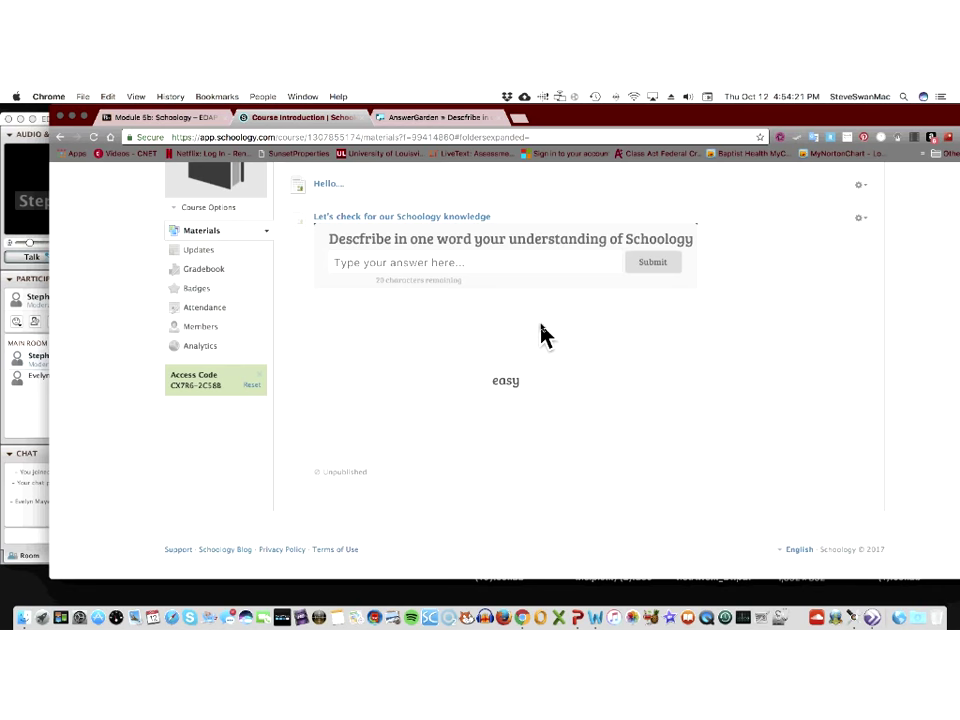
{"action": "scroll", "coordinate": [540, 334], "scroll_direction": "up", "scroll_amount": 2}
{"action": "scroll", "coordinate": [543, 334], "scroll_direction": "up", "scroll_amount": 5}
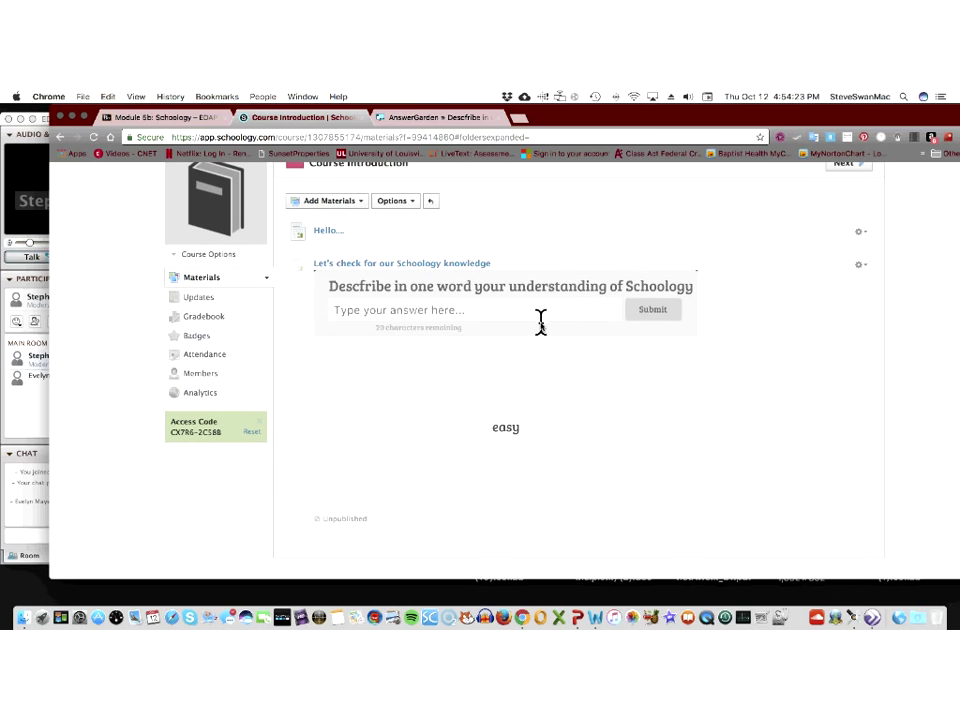
{"action": "scroll", "coordinate": [541, 334], "scroll_direction": "down", "scroll_amount": 3}
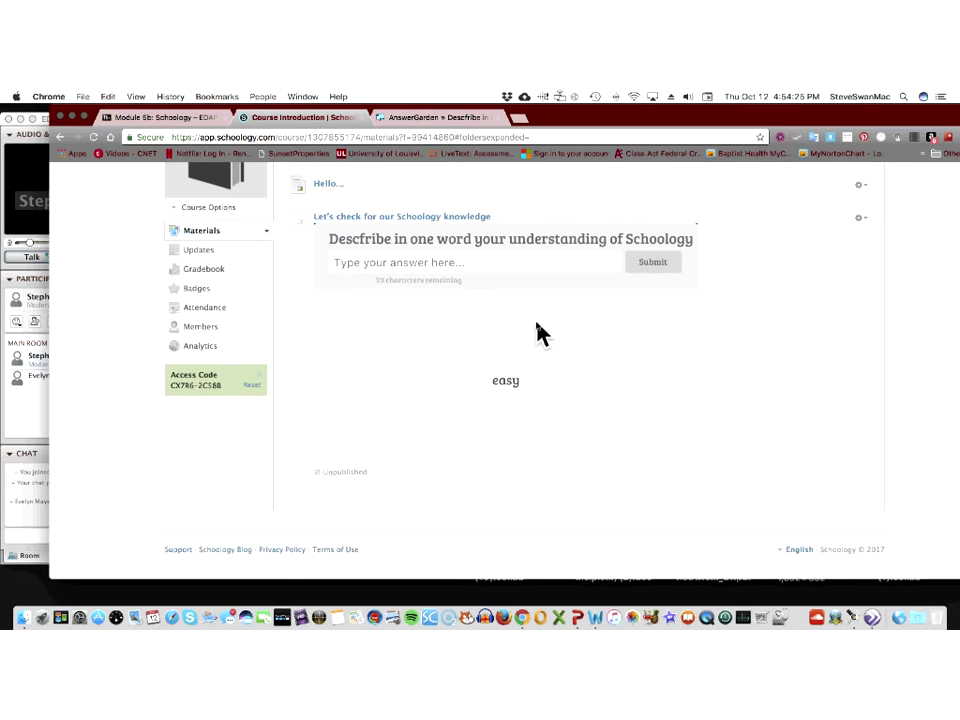
- Examine which material types can be inserted directly below the last item in the Course Introduction folder
{"action": "right_click", "coordinate": [289, 503]}
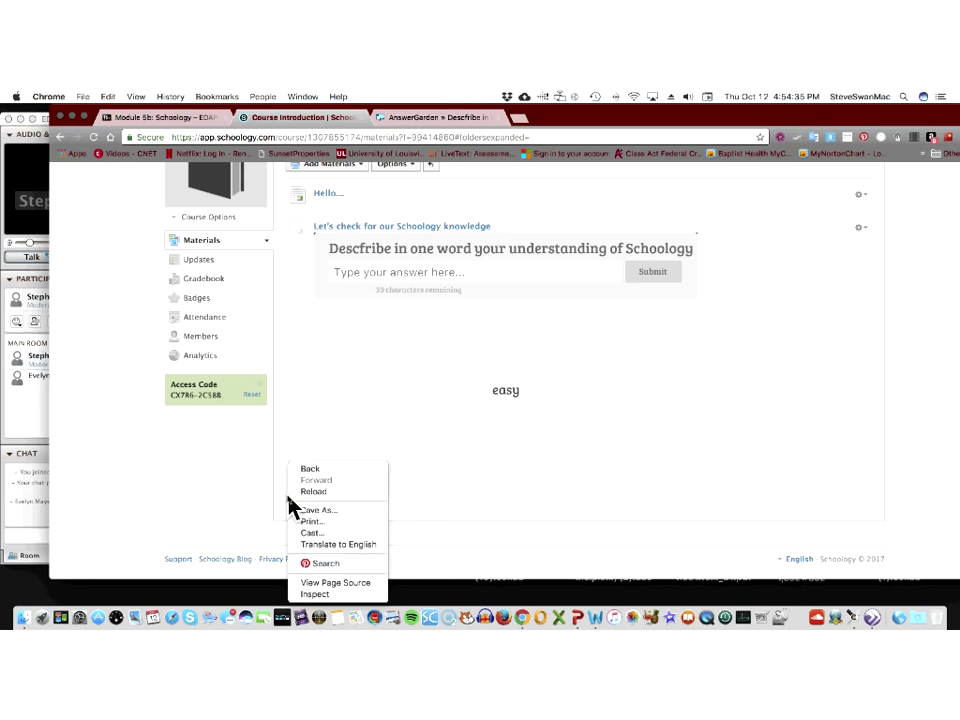
{"action": "left_click", "coordinate": [290, 505]}
{"action": "left_click", "coordinate": [288, 505]}
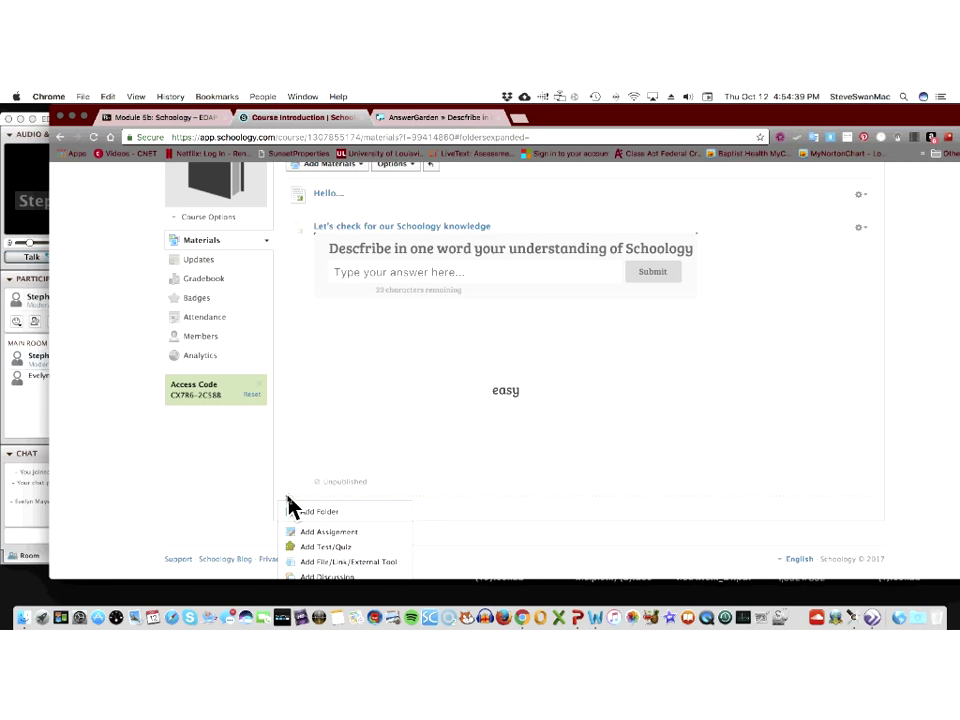
{"action": "scroll", "coordinate": [289, 505], "scroll_direction": "down", "scroll_amount": 3}
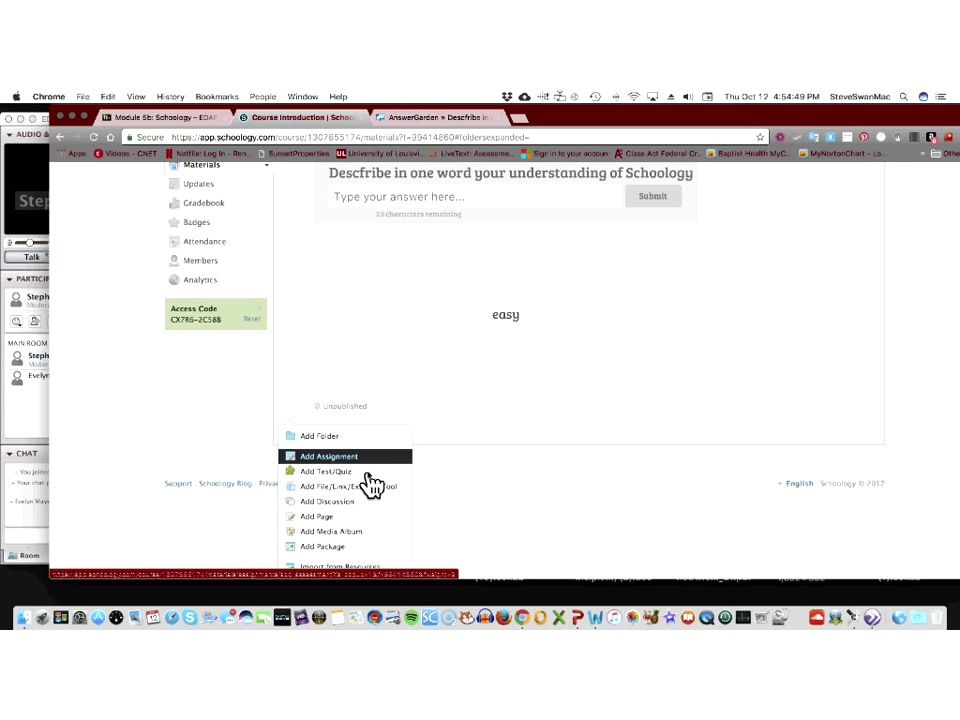
{"action": "left_click", "coordinate": [425, 512]}
- Return to the Schoology 101 course's main materials page and start creating a new folder there
{"action": "scroll", "coordinate": [411, 456], "scroll_direction": "up", "scroll_amount": 5}
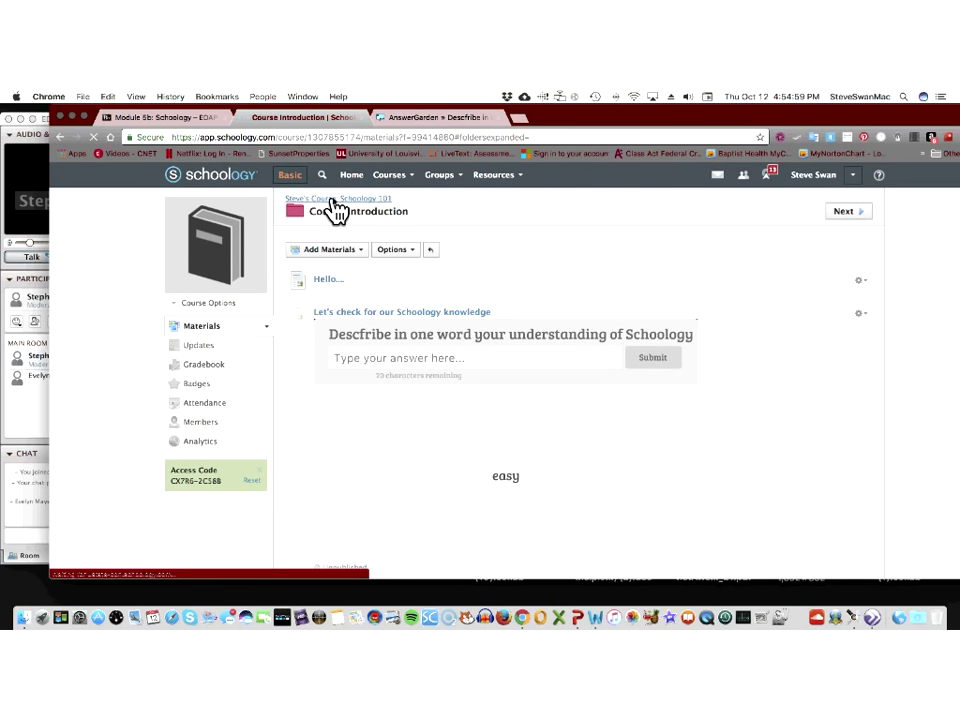
{"action": "left_click", "coordinate": [335, 200]}
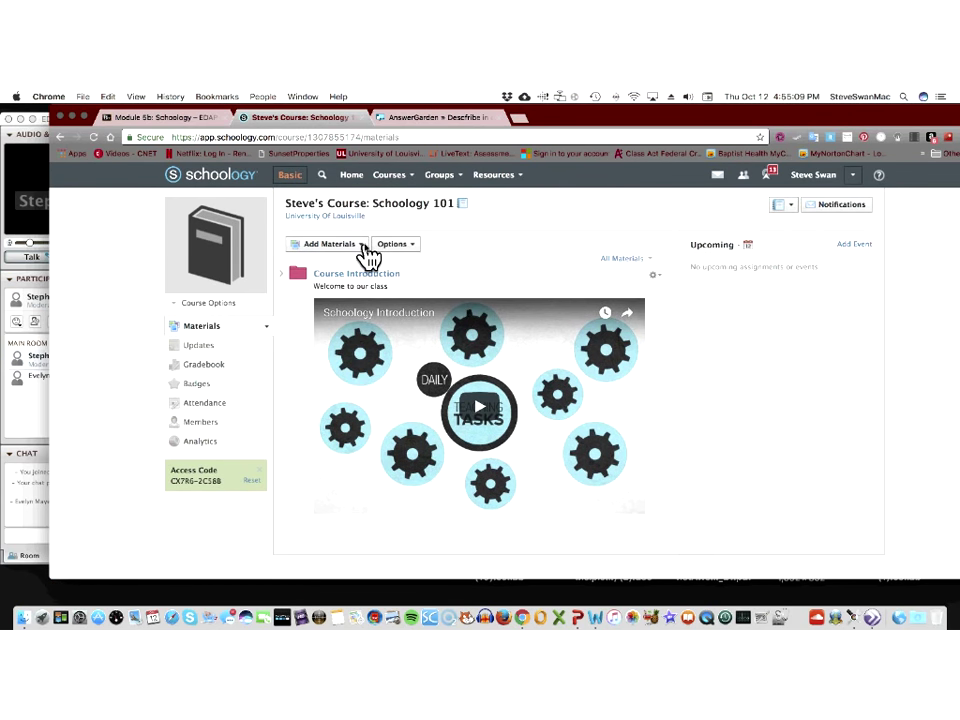
{"action": "left_click", "coordinate": [340, 265]}
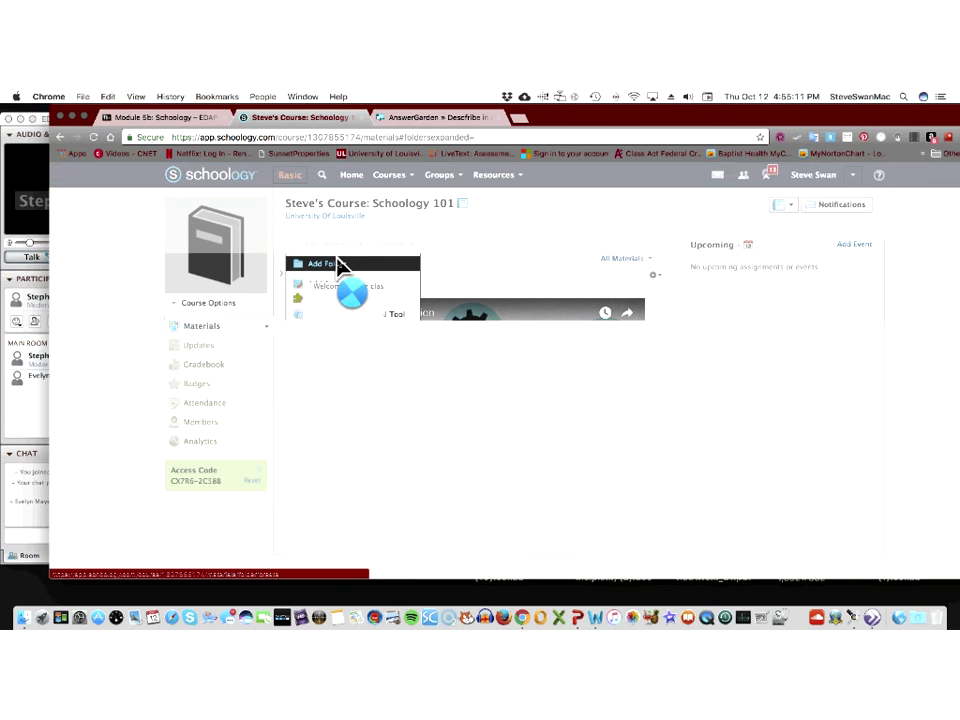
{"action": "left_click", "coordinate": [460, 242]}
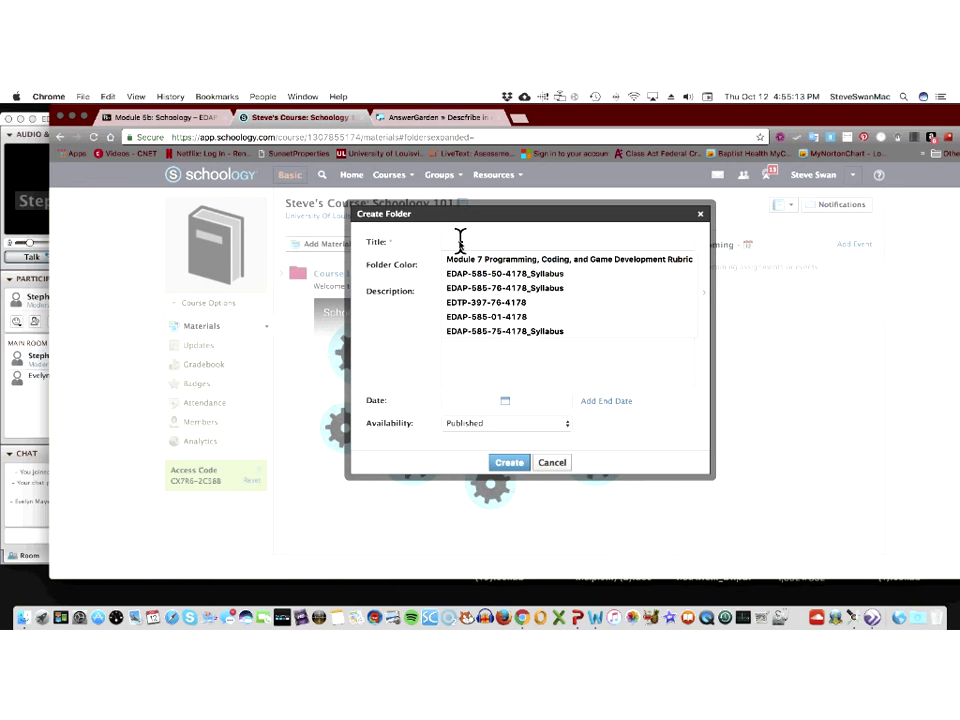
- Create a folder titled "Standards" with the orange-red colour and the description "Here is what we are learning."
{"action": "type", "text": "Standards"}
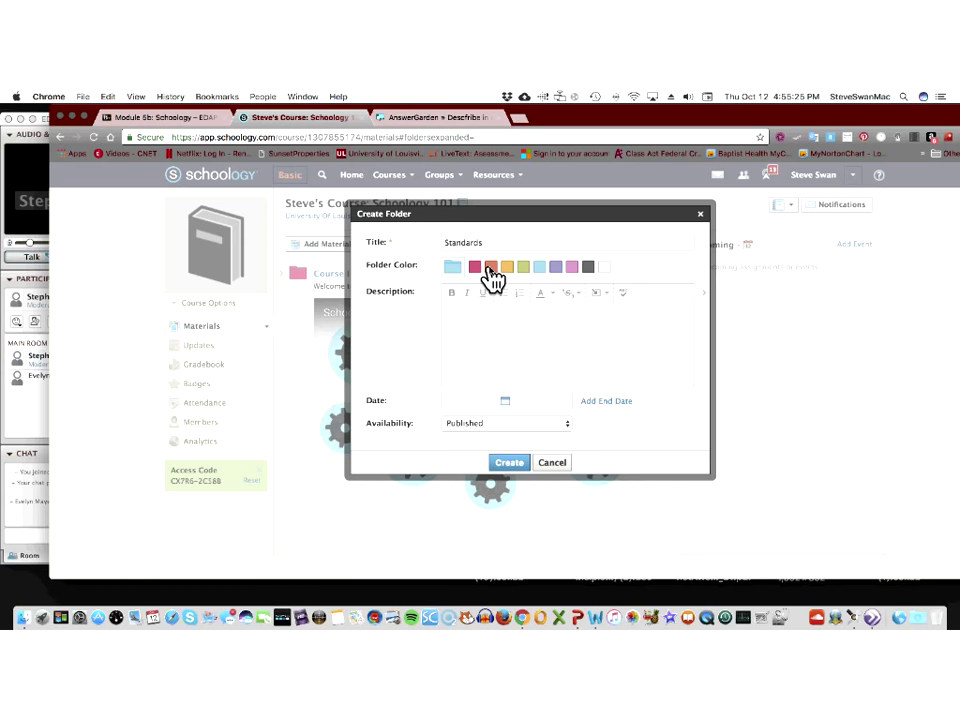
{"action": "left_click", "coordinate": [490, 268]}
{"action": "left_click", "coordinate": [462, 318]}
{"action": "type", "text": "Hi"}
{"action": "type", "text": "re is what we are"}
{"action": "type", "text": " lear"}
{"action": "type", "text": "n"}
{"action": "type", "text": "ing."}
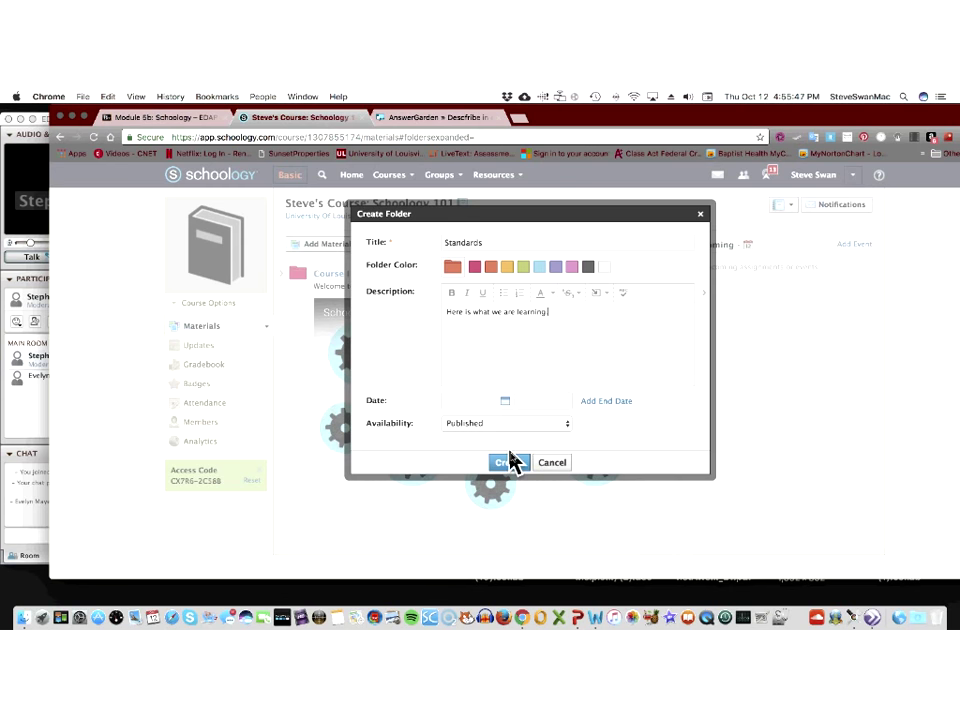
{"action": "left_click", "coordinate": [512, 463]}
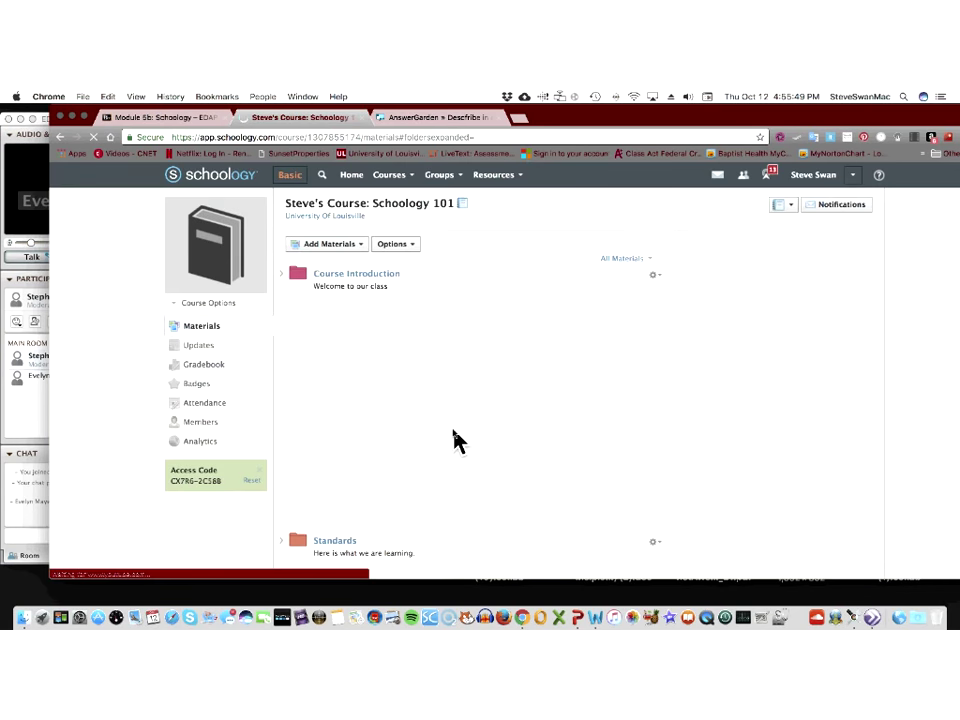
- Open the Standards folder and start a new discussion in it
{"action": "scroll", "coordinate": [452, 440], "scroll_direction": "down", "scroll_amount": 2}
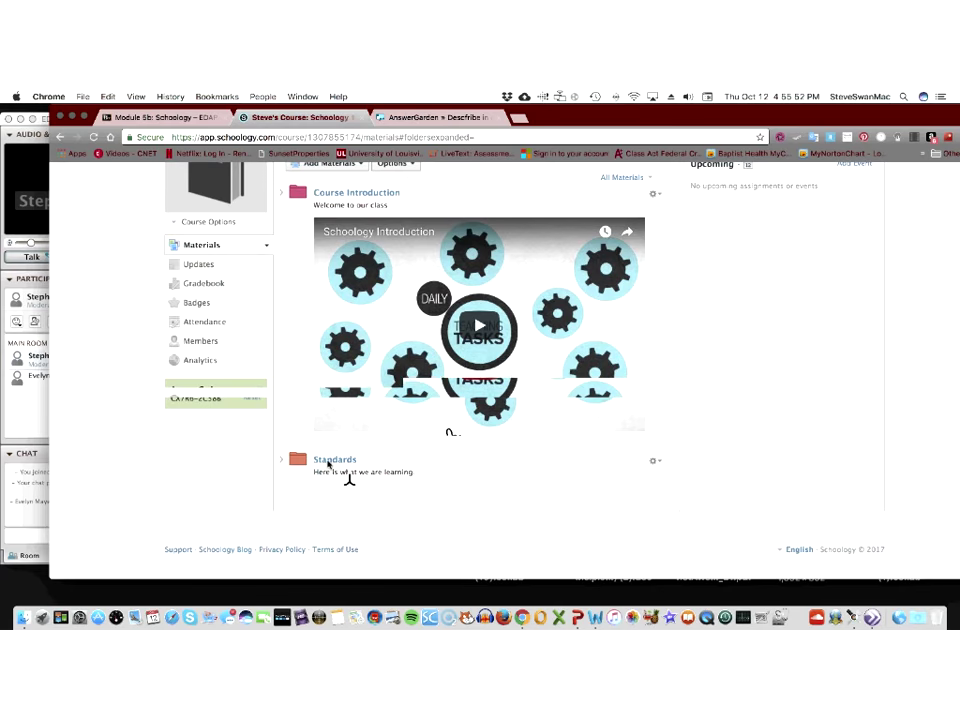
{"action": "left_click", "coordinate": [335, 462]}
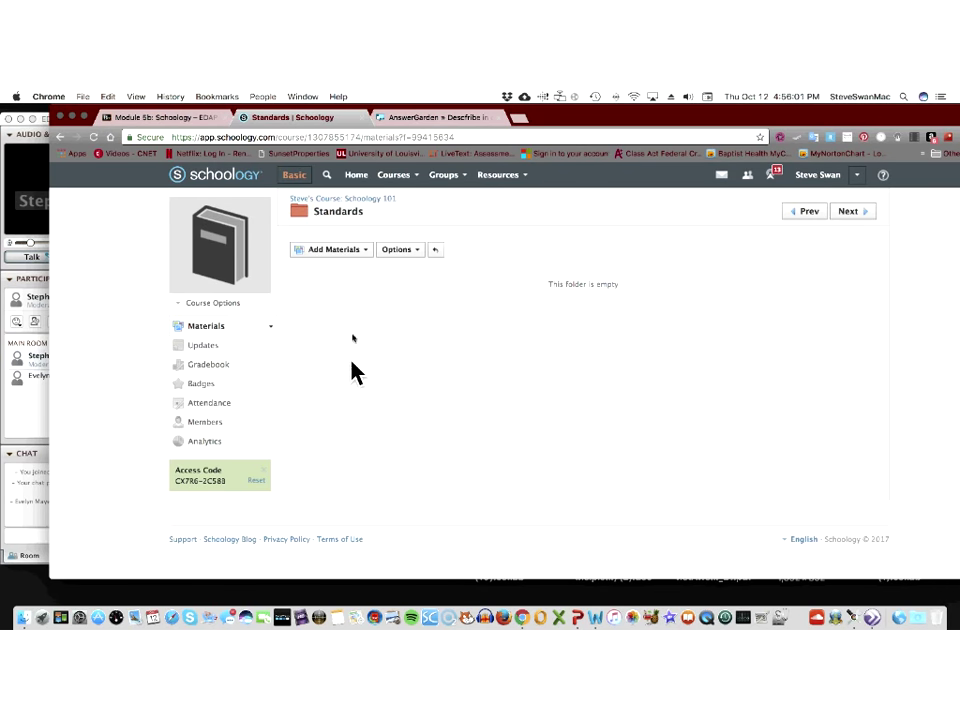
{"action": "left_click", "coordinate": [370, 262]}
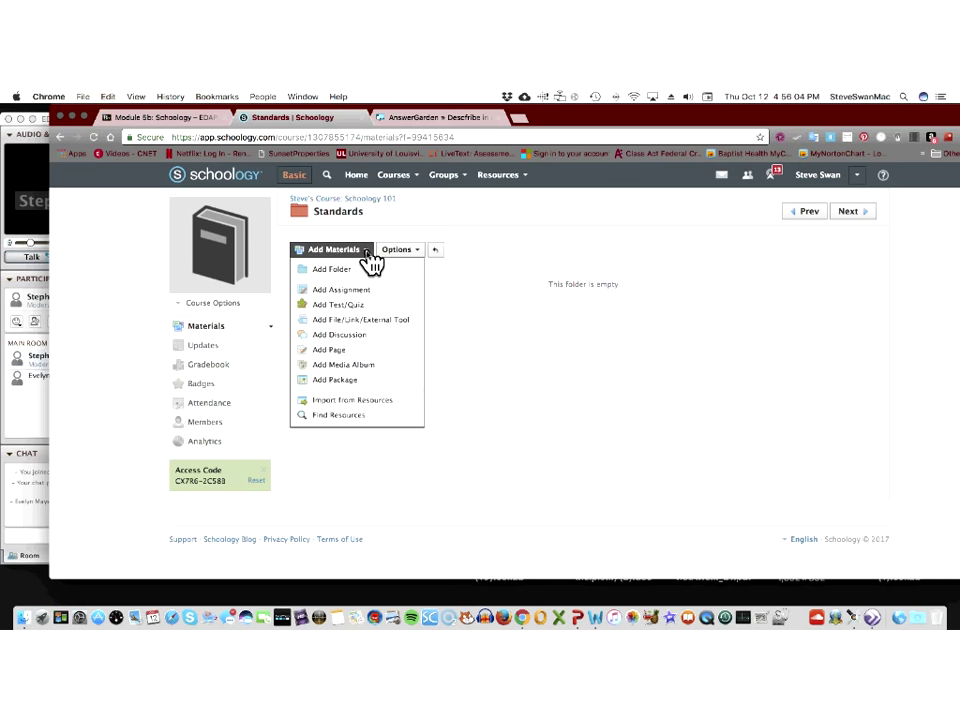
{"action": "left_click", "coordinate": [369, 336]}
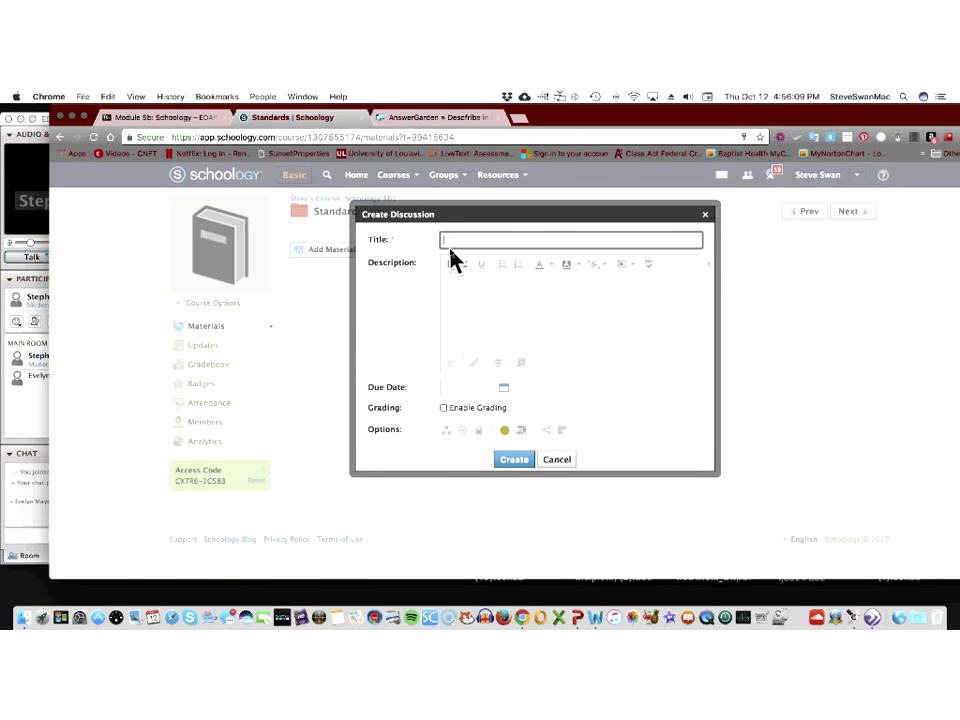
- Title the discussion "What are your ideas about Schoology." and create it with an empty description
{"action": "left_click", "coordinate": [460, 238]}
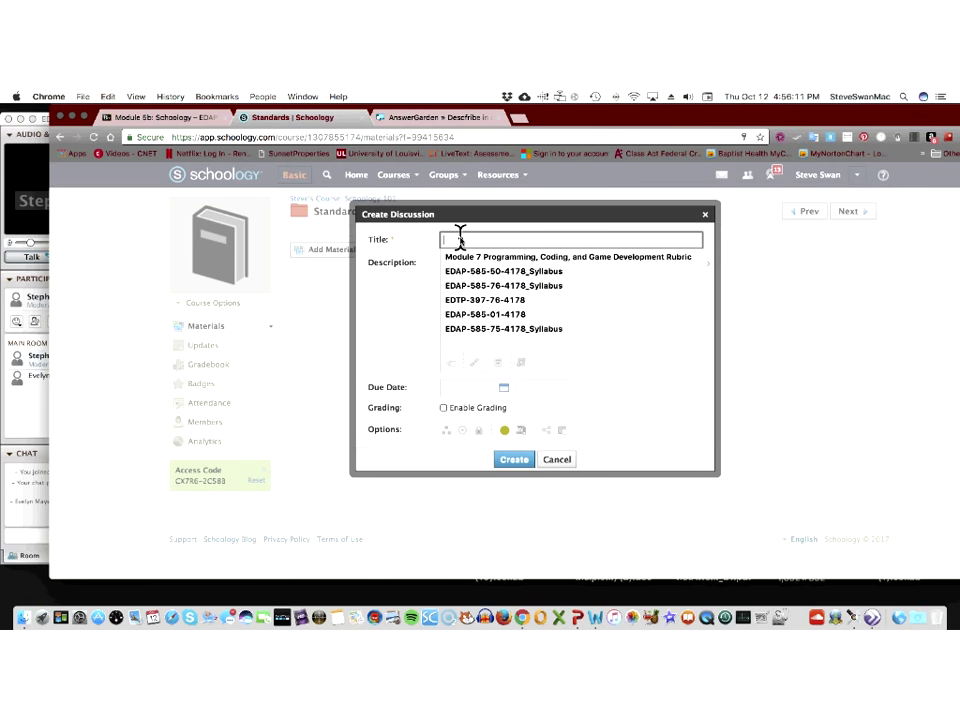
{"action": "type", "text": "What do "}
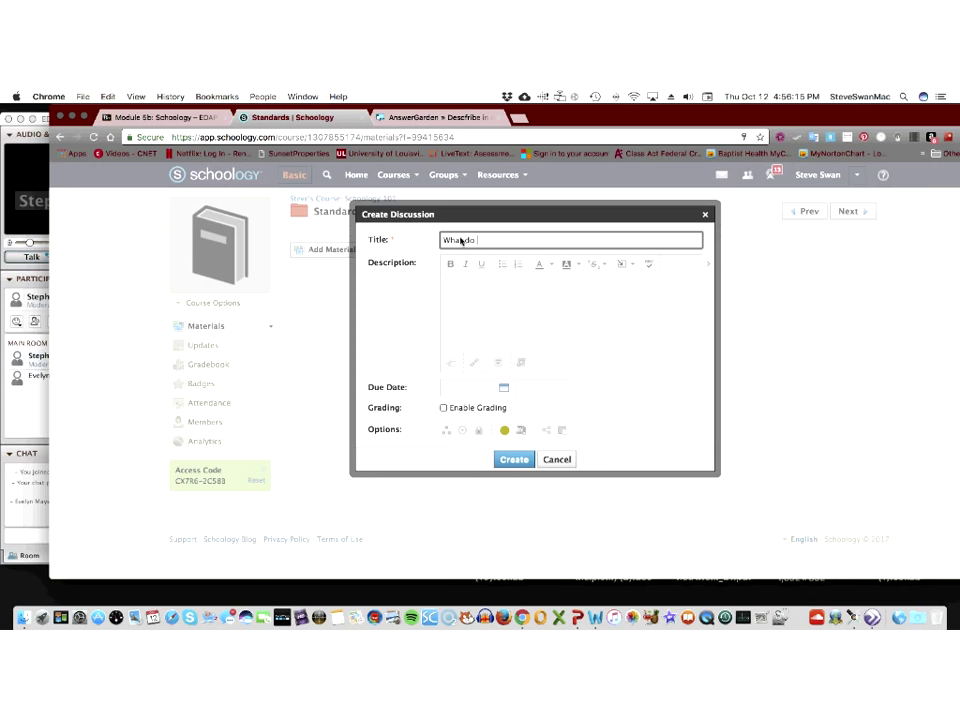
{"action": "type", "text": "you know"}
{"action": "key", "text": "BackSpace"}
{"action": "key", "text": "BackSpace"}
{"action": "key", "text": "BackSpace"}
{"action": "key", "text": "BackSpace"}
{"action": "key", "text": "BackSpace"}
{"action": "key", "text": "BackSpace"}
{"action": "type", "text": "hat are your ideas about Schoology."}
{"action": "left_click", "coordinate": [455, 285]}
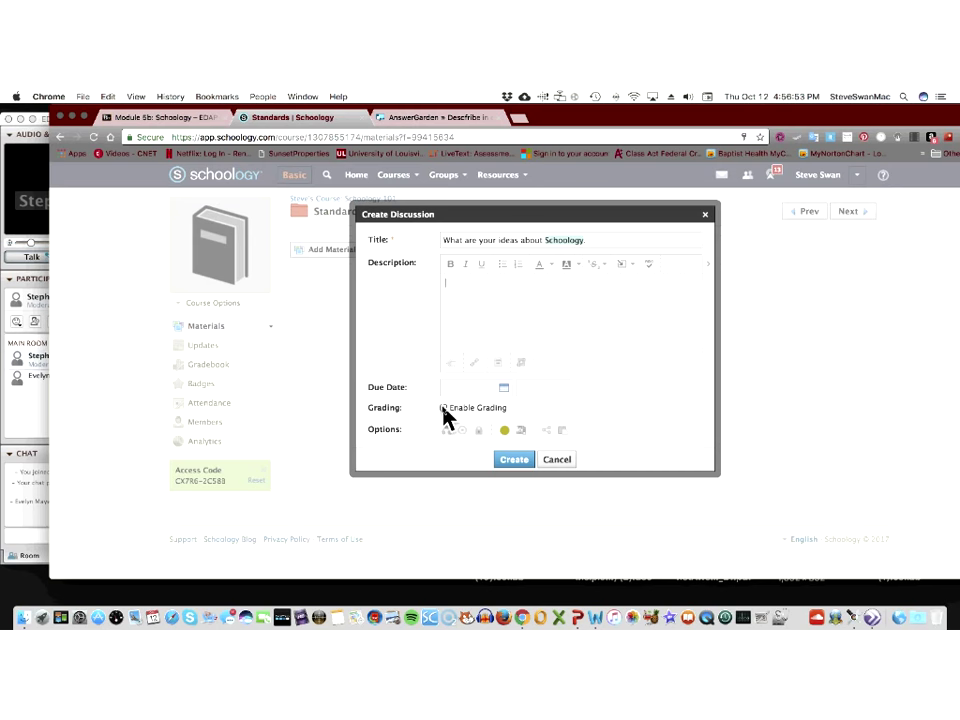
{"action": "left_click", "coordinate": [515, 463]}
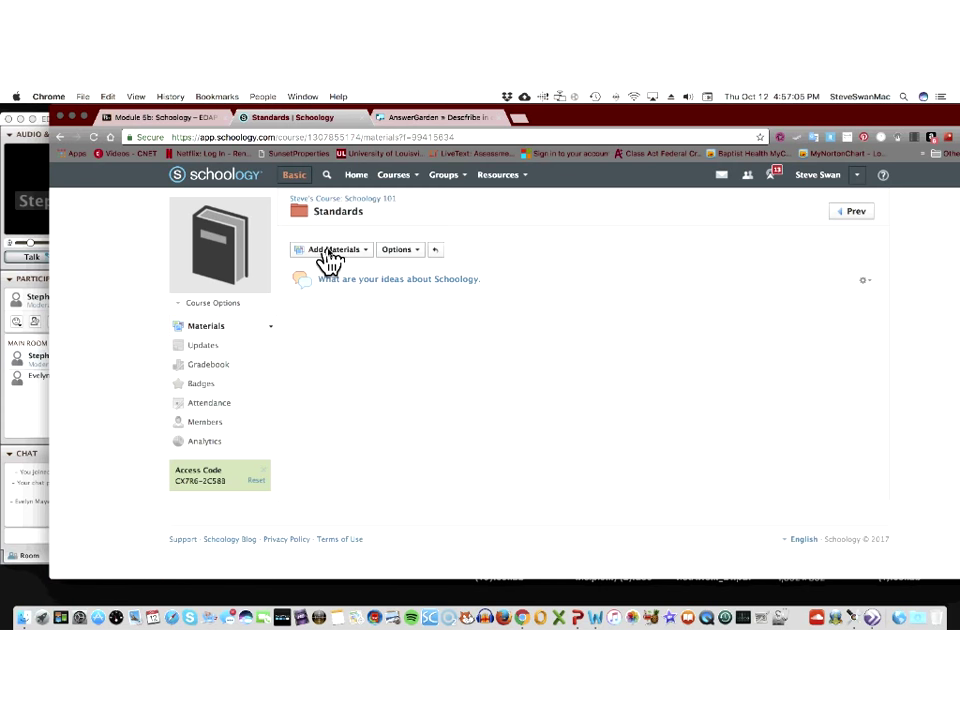
- Start a new page in the Standards folder, and search the web in a separate tab for "standard for a lms"
{"action": "left_click", "coordinate": [330, 252]}
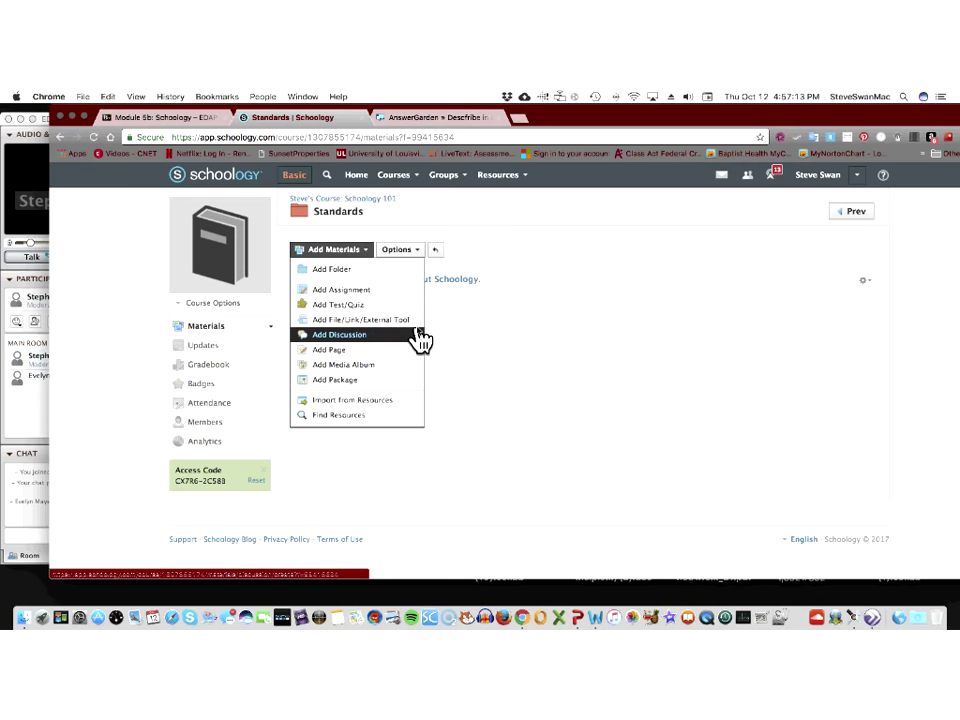
{"action": "left_click", "coordinate": [372, 350]}
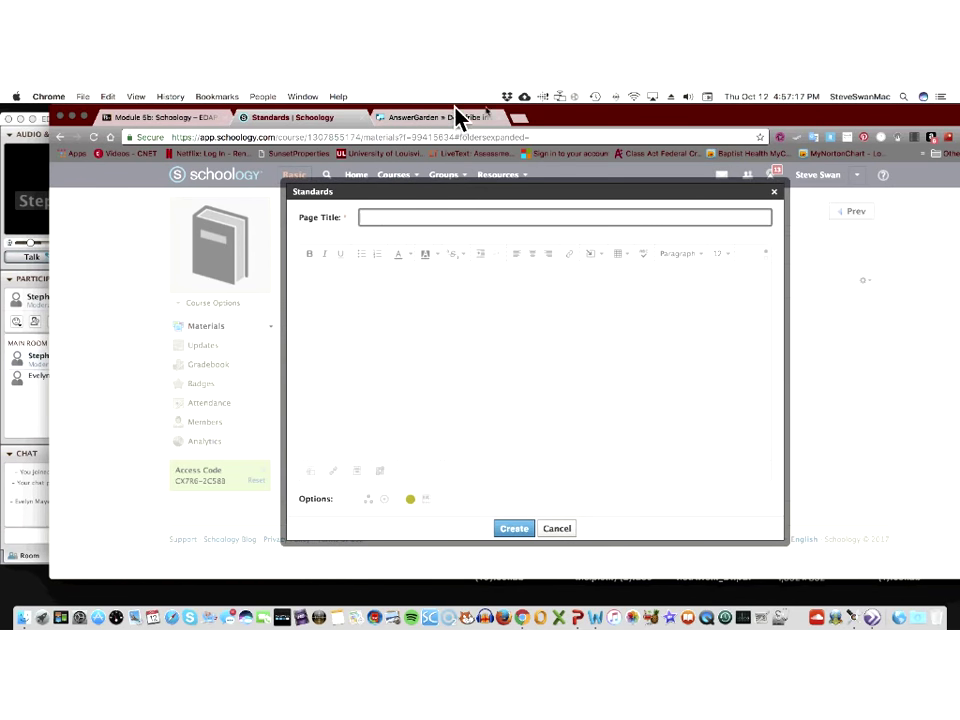
{"action": "left_click", "coordinate": [519, 119]}
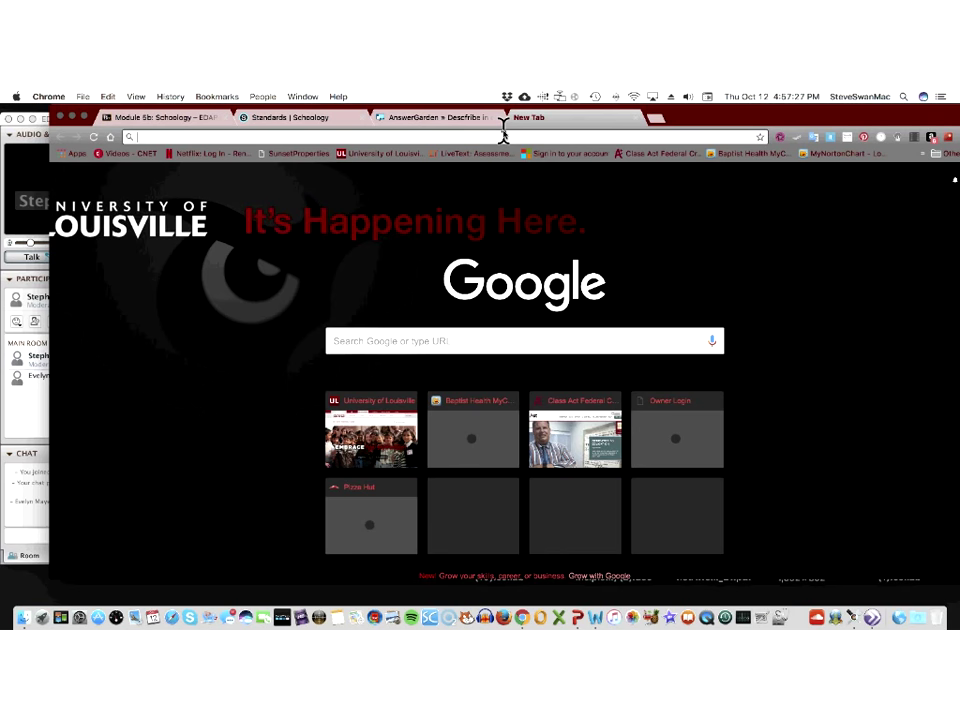
{"action": "type", "text": "stan"}
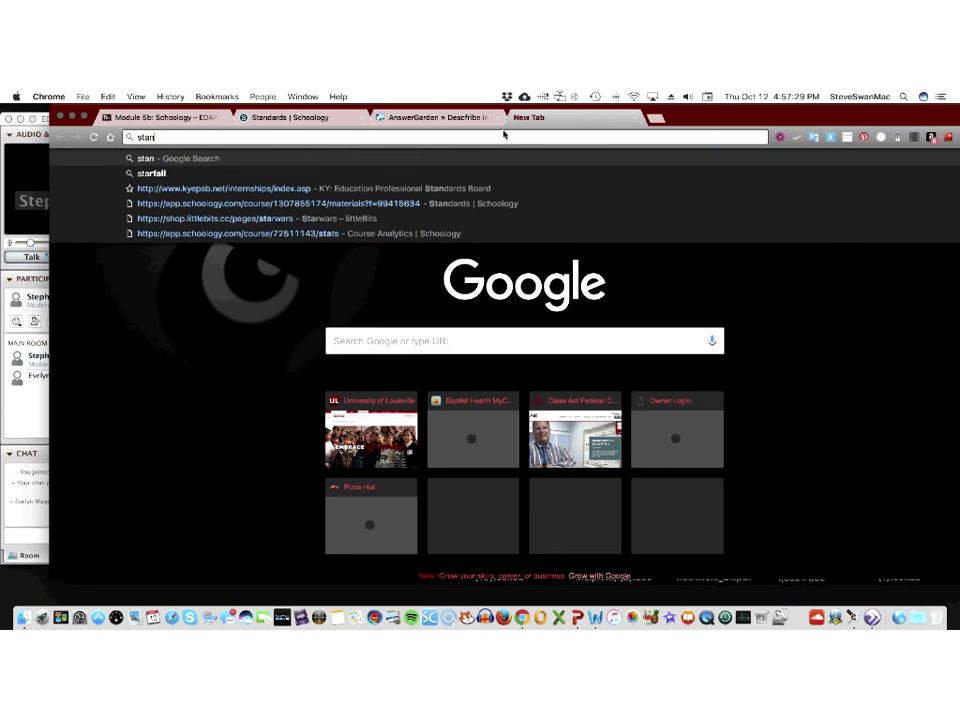
{"action": "type", "text": "dard f"}
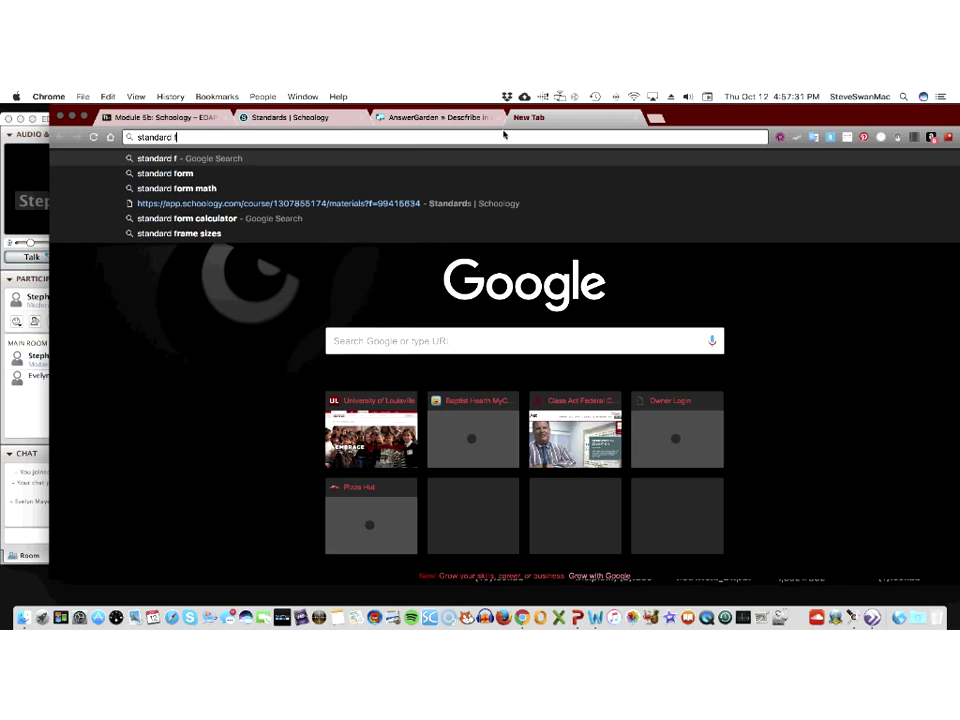
{"action": "type", "text": "or a ;"}
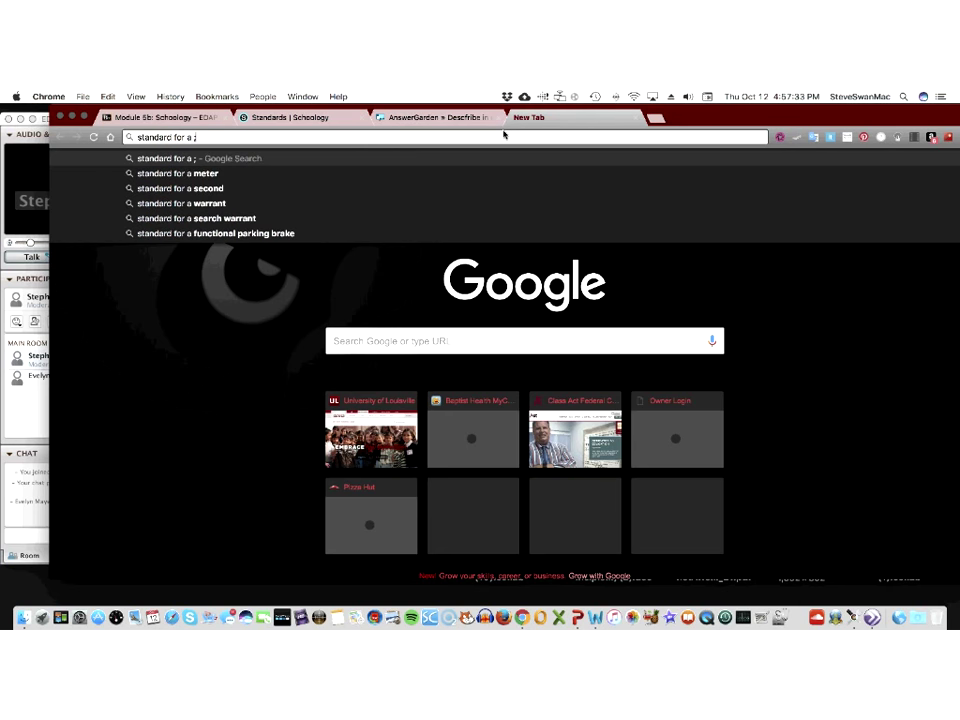
{"action": "key", "text": "BackSpace"}
{"action": "type", "text": "lms"}
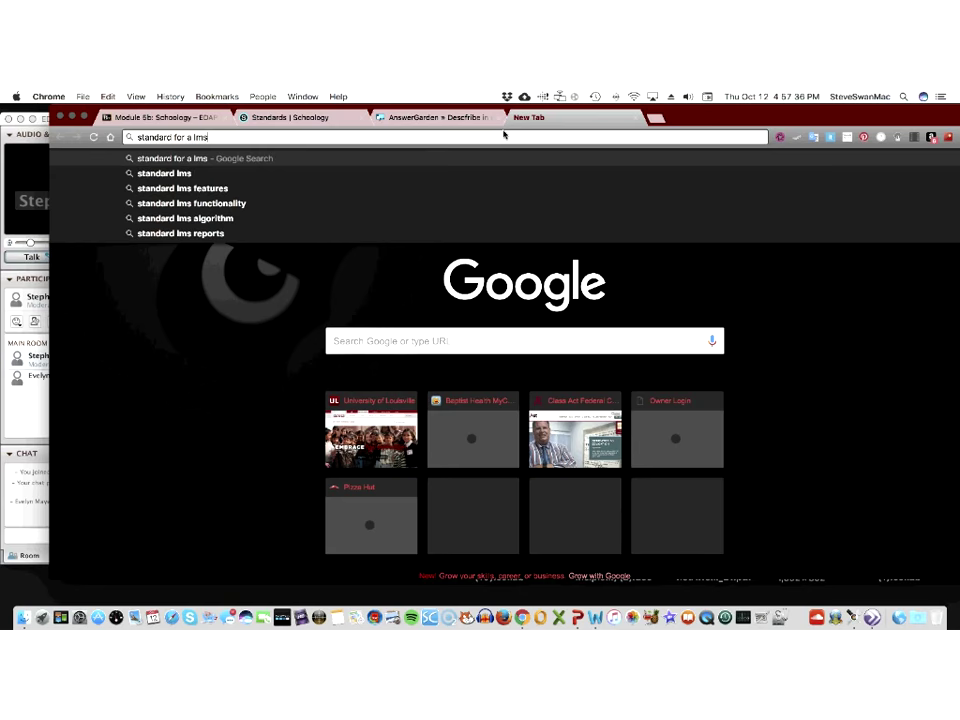
{"action": "key", "text": "Return"}
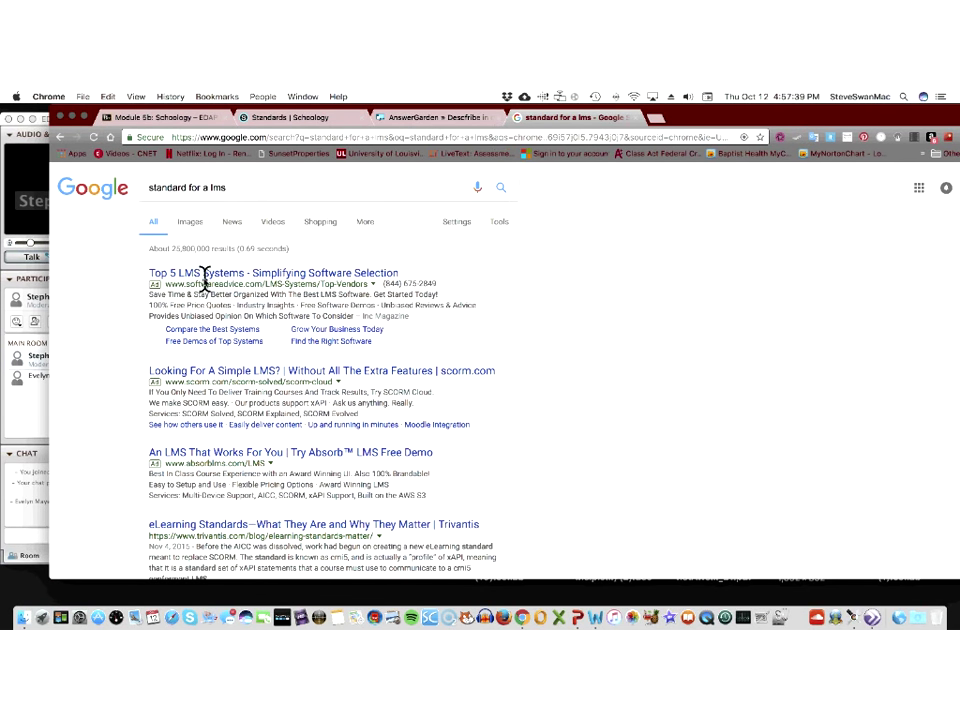
- Open the Trivantis article on eLearning standards from the search results and skim it through to the comments
{"action": "scroll", "coordinate": [200, 284], "scroll_direction": "down", "scroll_amount": 3}
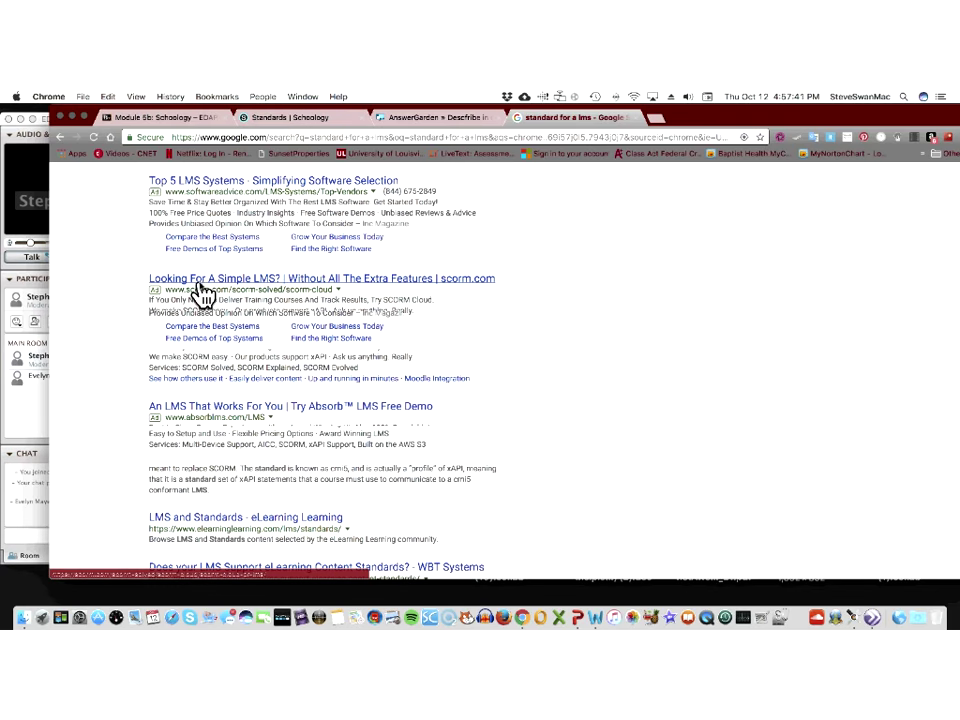
{"action": "scroll", "coordinate": [205, 290], "scroll_direction": "down", "scroll_amount": 3}
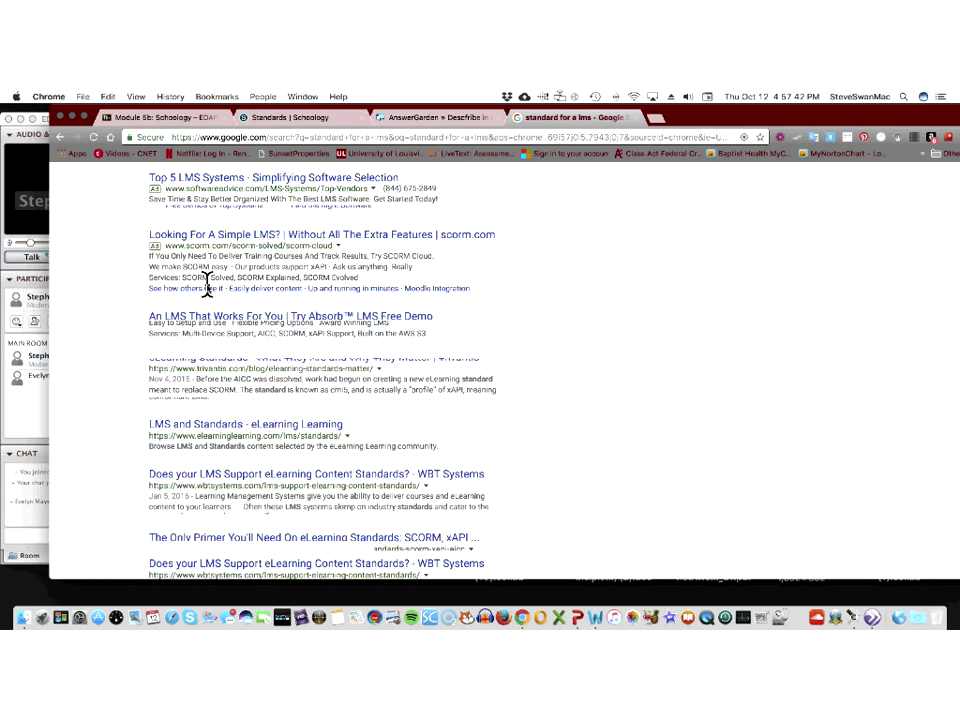
{"action": "scroll", "coordinate": [206, 285], "scroll_direction": "down", "scroll_amount": 3}
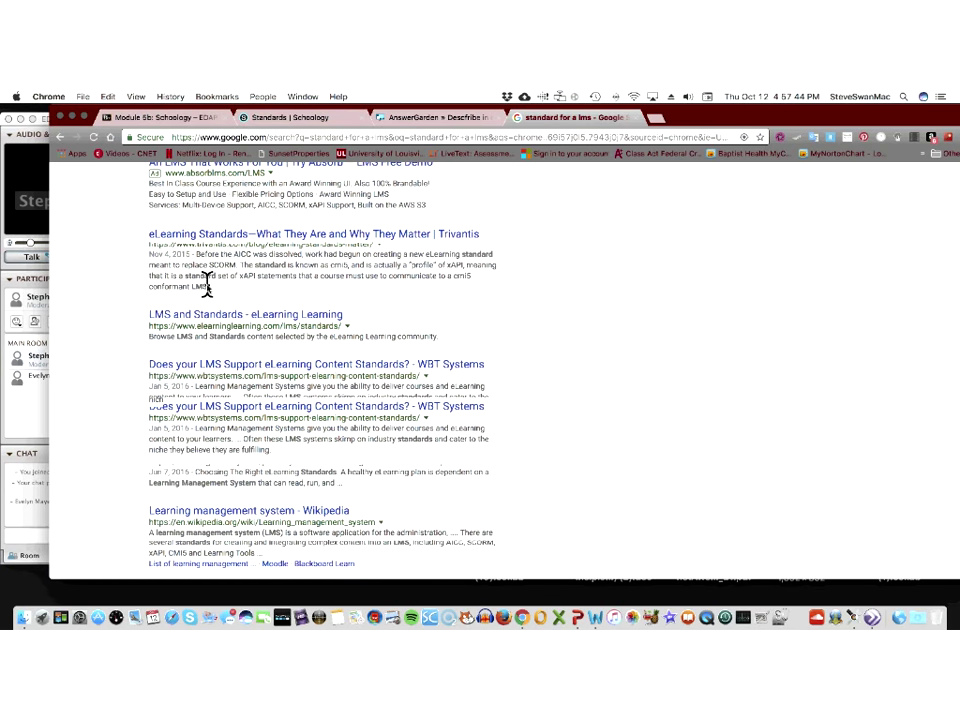
{"action": "scroll", "coordinate": [207, 285], "scroll_direction": "down", "scroll_amount": 1}
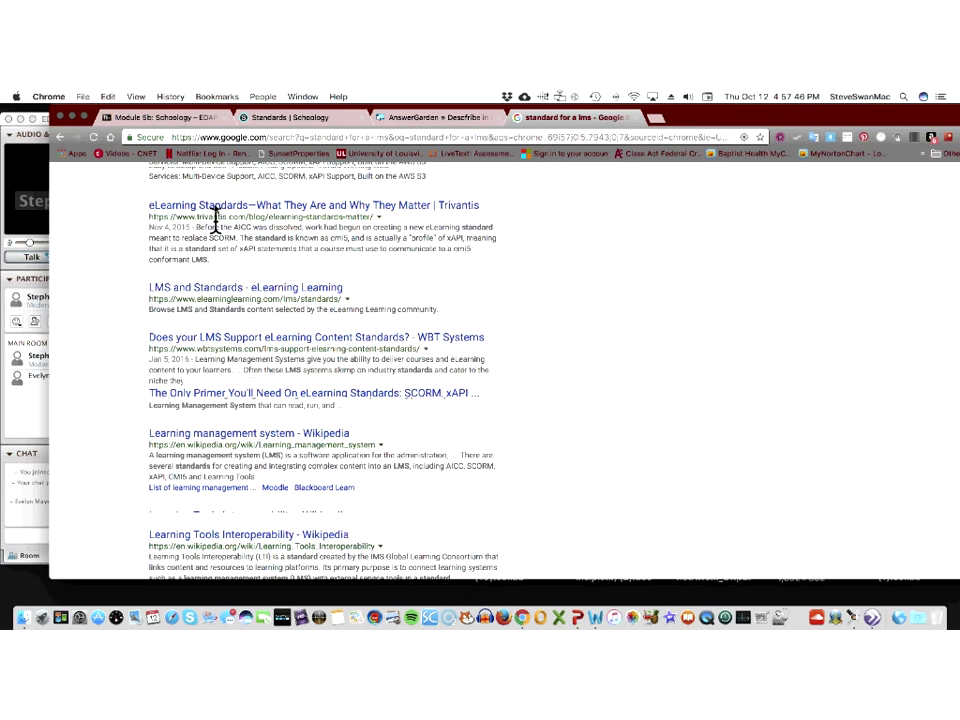
{"action": "left_click", "coordinate": [218, 207]}
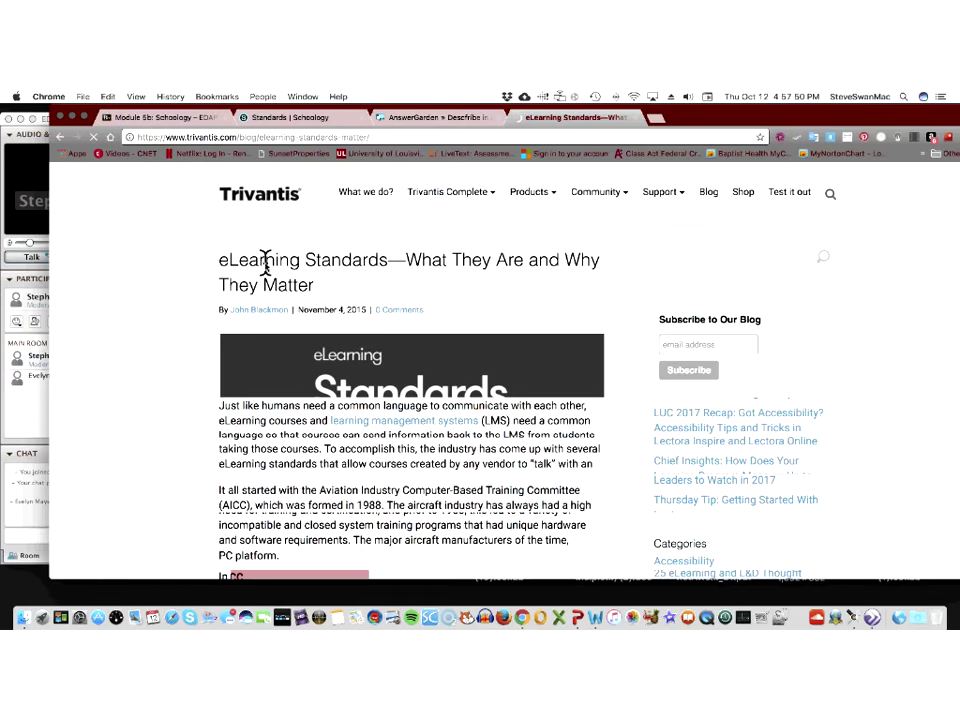
{"action": "scroll", "coordinate": [266, 265], "scroll_direction": "down", "scroll_amount": 3}
{"action": "scroll", "coordinate": [266, 272], "scroll_direction": "down", "scroll_amount": 5}
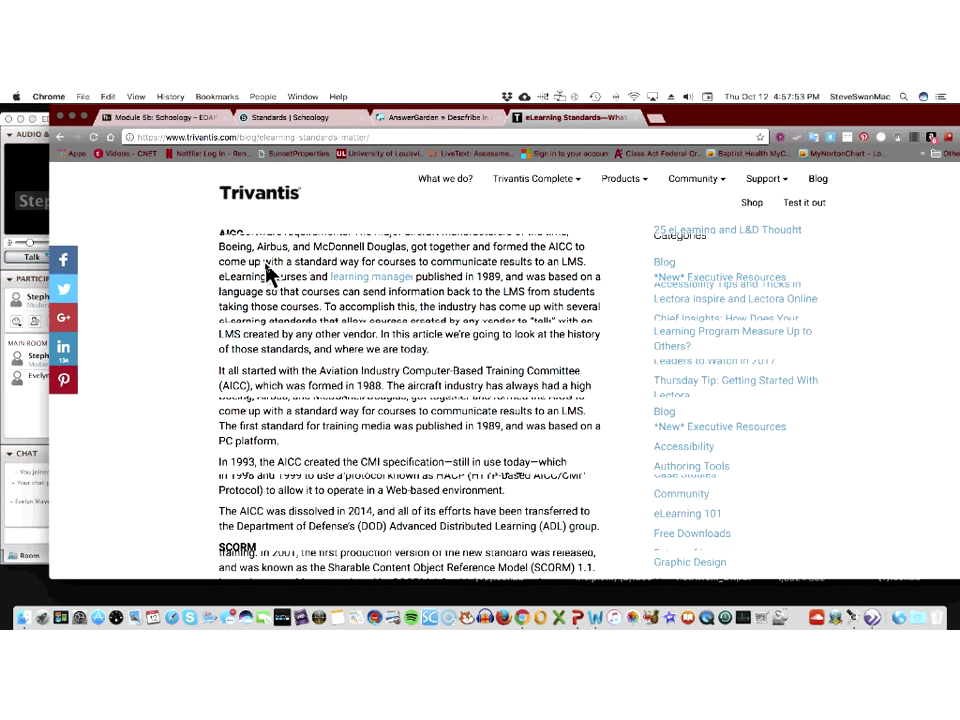
{"action": "scroll", "coordinate": [267, 270], "scroll_direction": "down", "scroll_amount": 5}
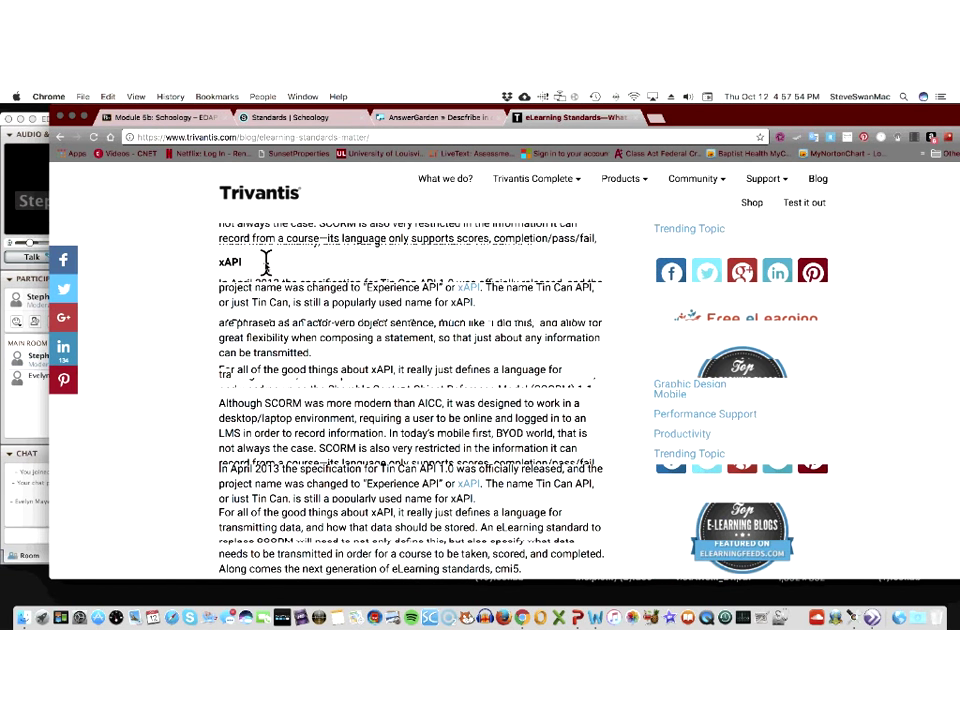
{"action": "scroll", "coordinate": [266, 265], "scroll_direction": "down", "scroll_amount": 10}
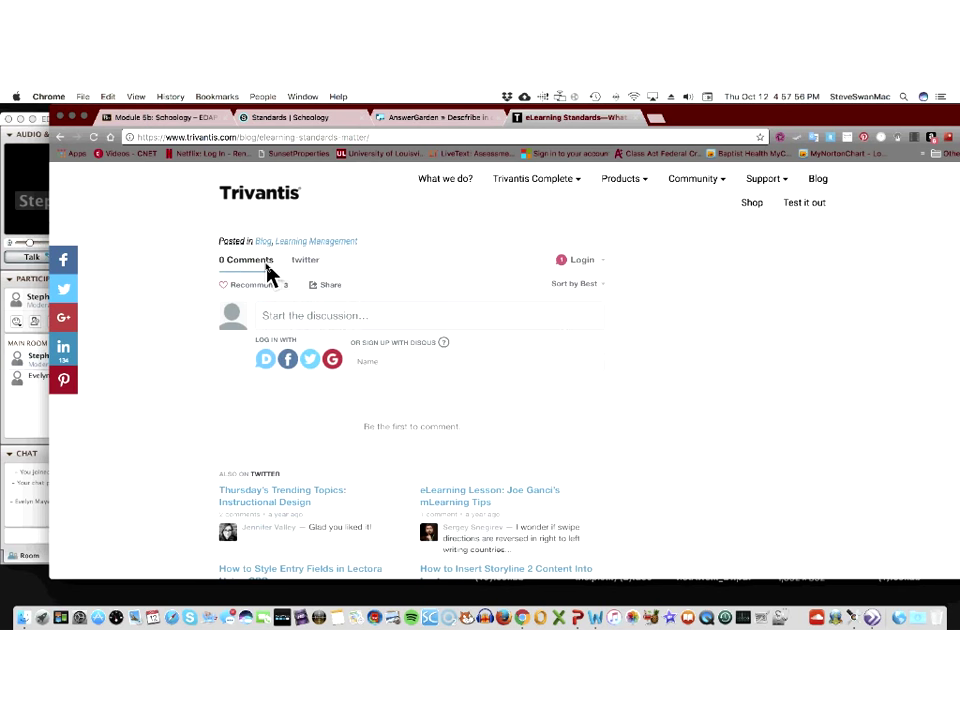
- Return to the search results and look through the "LMS and Standards" page on eLearning Learning
{"action": "left_click", "coordinate": [60, 138]}
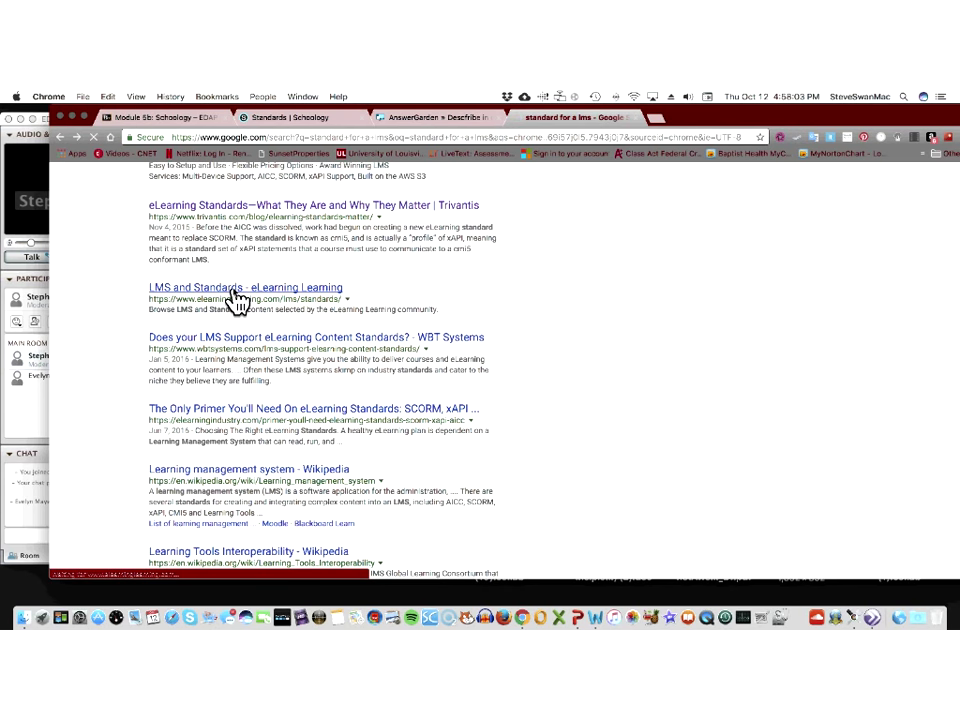
{"action": "left_click", "coordinate": [237, 298]}
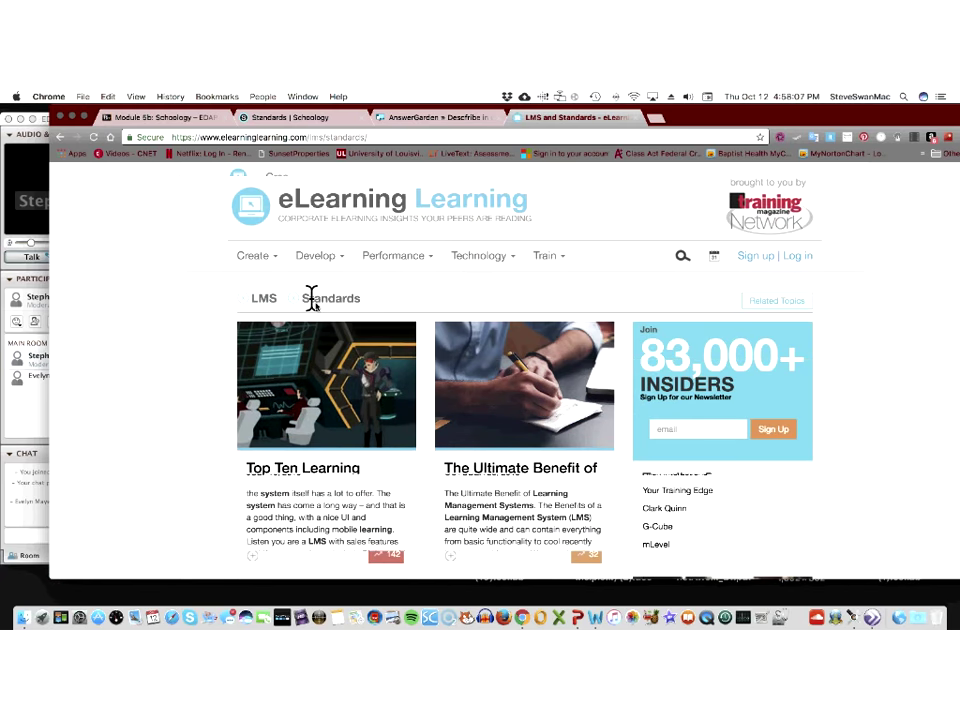
{"action": "scroll", "coordinate": [312, 298], "scroll_direction": "down", "scroll_amount": 3}
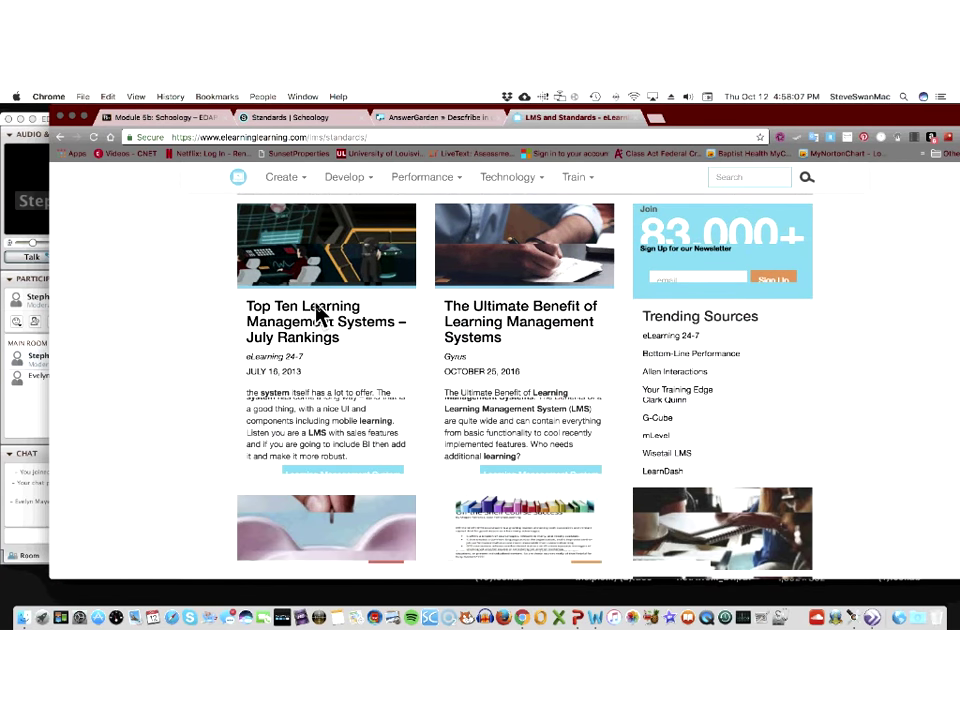
{"action": "scroll", "coordinate": [318, 313], "scroll_direction": "down", "scroll_amount": 3}
{"action": "scroll", "coordinate": [318, 313], "scroll_direction": "down", "scroll_amount": 5}
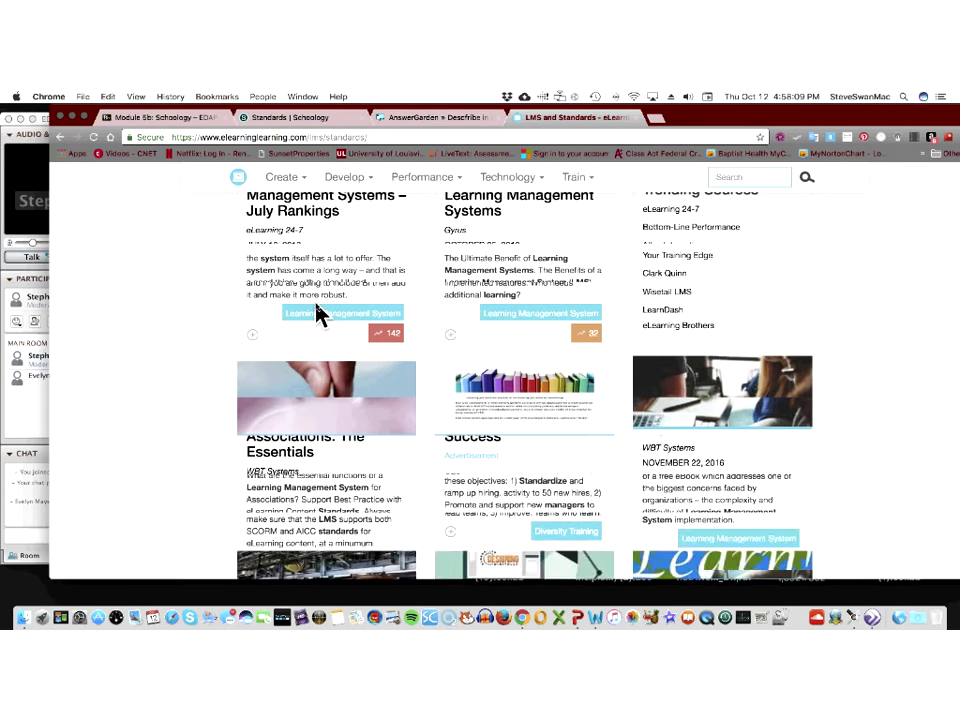
{"action": "scroll", "coordinate": [318, 313], "scroll_direction": "down", "scroll_amount": 5}
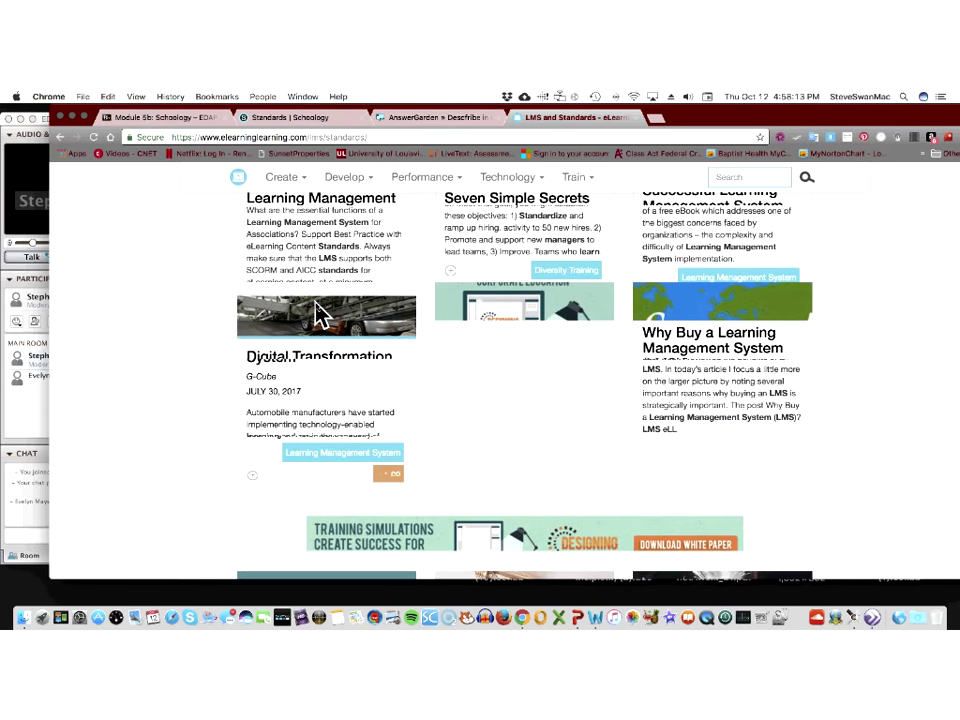
{"action": "scroll", "coordinate": [345, 310], "scroll_direction": "down", "scroll_amount": 6}
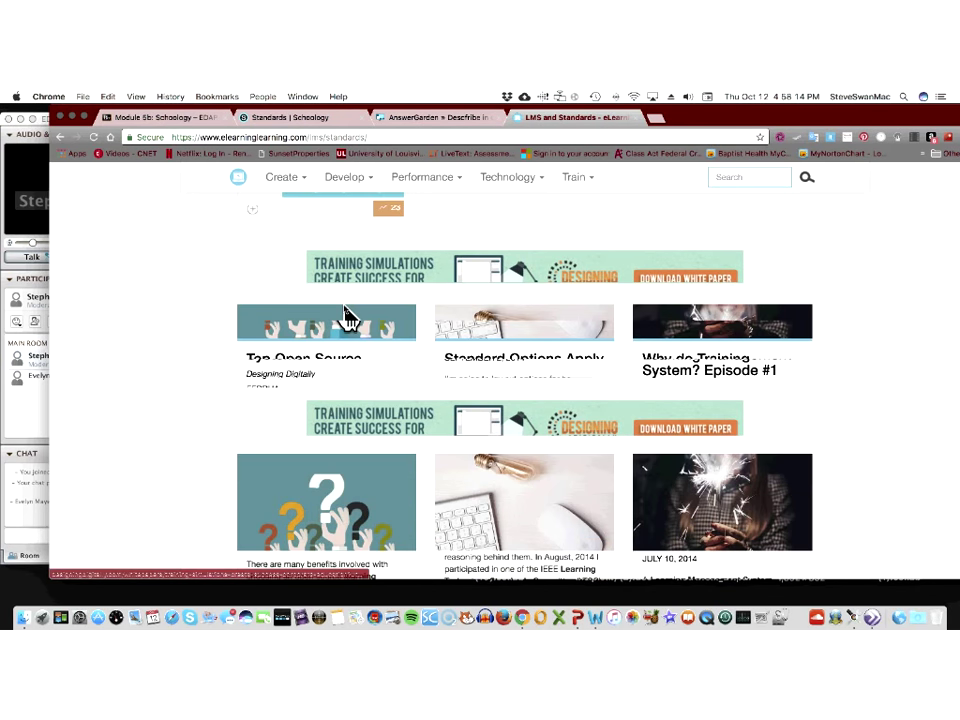
{"action": "scroll", "coordinate": [346, 318], "scroll_direction": "down", "scroll_amount": 5}
{"action": "scroll", "coordinate": [345, 316], "scroll_direction": "down", "scroll_amount": 3}
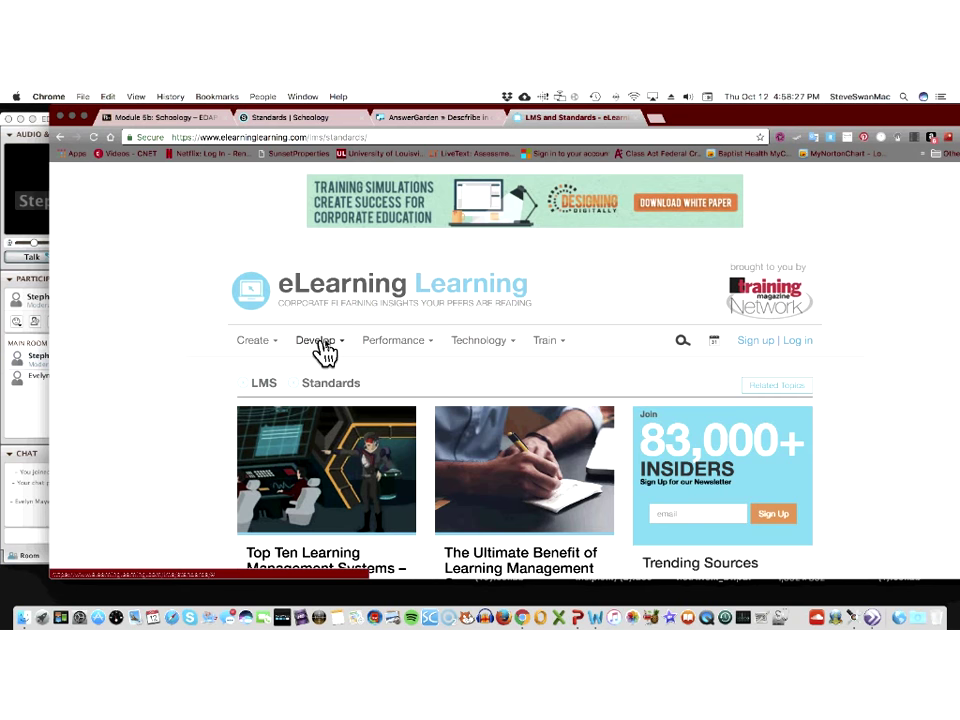
{"action": "scroll", "coordinate": [330, 349], "scroll_direction": "down", "scroll_amount": 2}
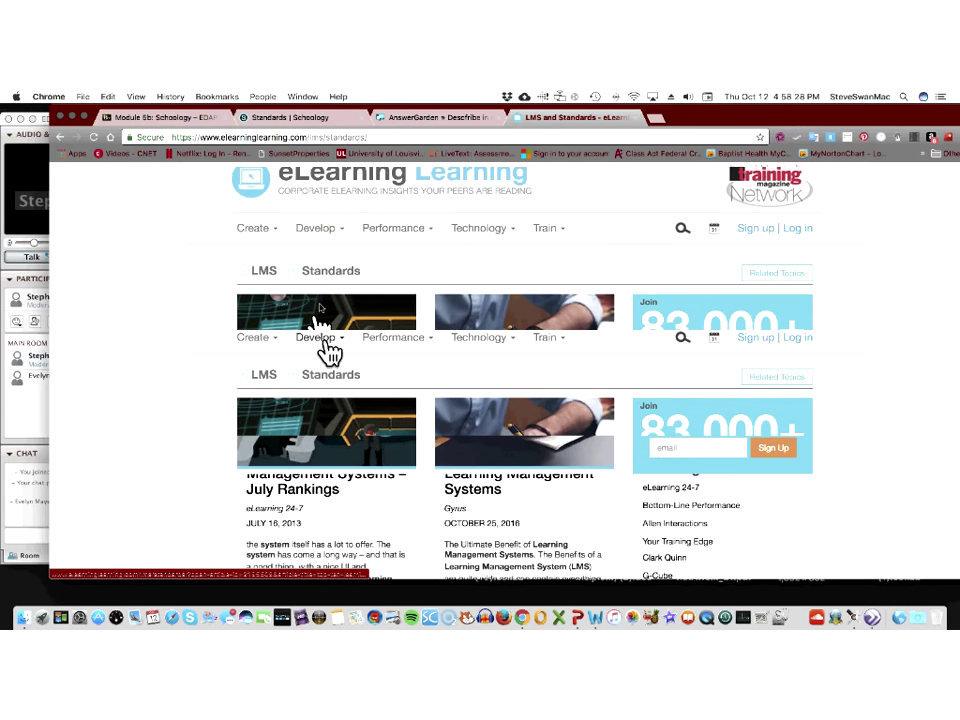
- Scan the article summaries on the LMS and Standards page for material on LMS standards
{"action": "scroll", "coordinate": [329, 340], "scroll_direction": "down", "scroll_amount": 5}
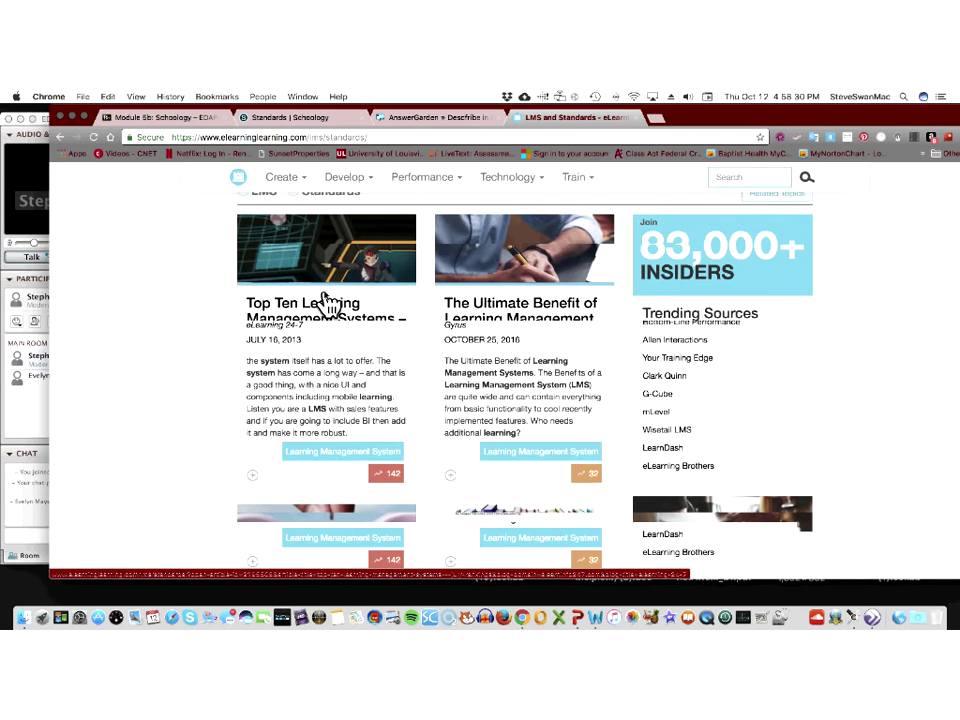
{"action": "scroll", "coordinate": [326, 303], "scroll_direction": "down", "scroll_amount": 8}
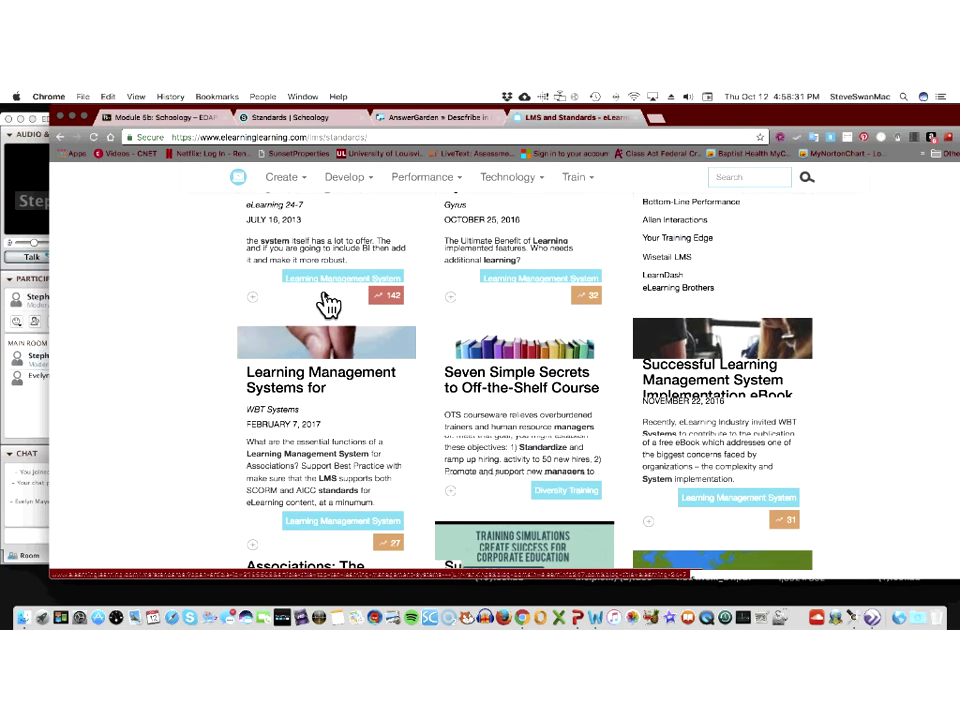
{"action": "scroll", "coordinate": [329, 305], "scroll_direction": "down", "scroll_amount": 2}
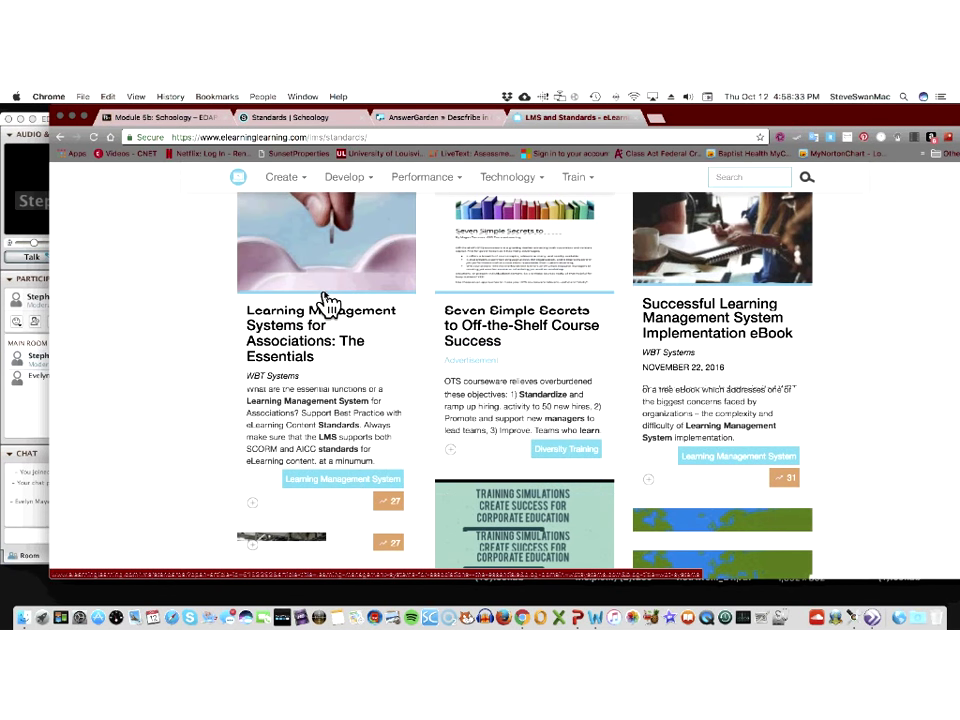
{"action": "scroll", "coordinate": [329, 303], "scroll_direction": "down", "scroll_amount": 5}
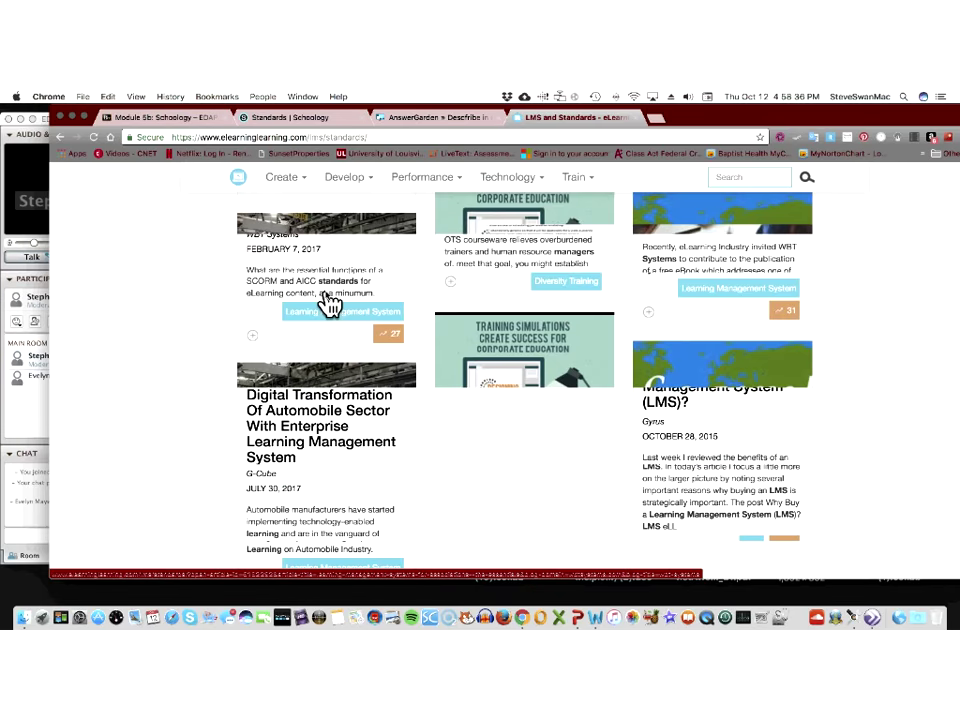
{"action": "scroll", "coordinate": [329, 303], "scroll_direction": "down", "scroll_amount": 5}
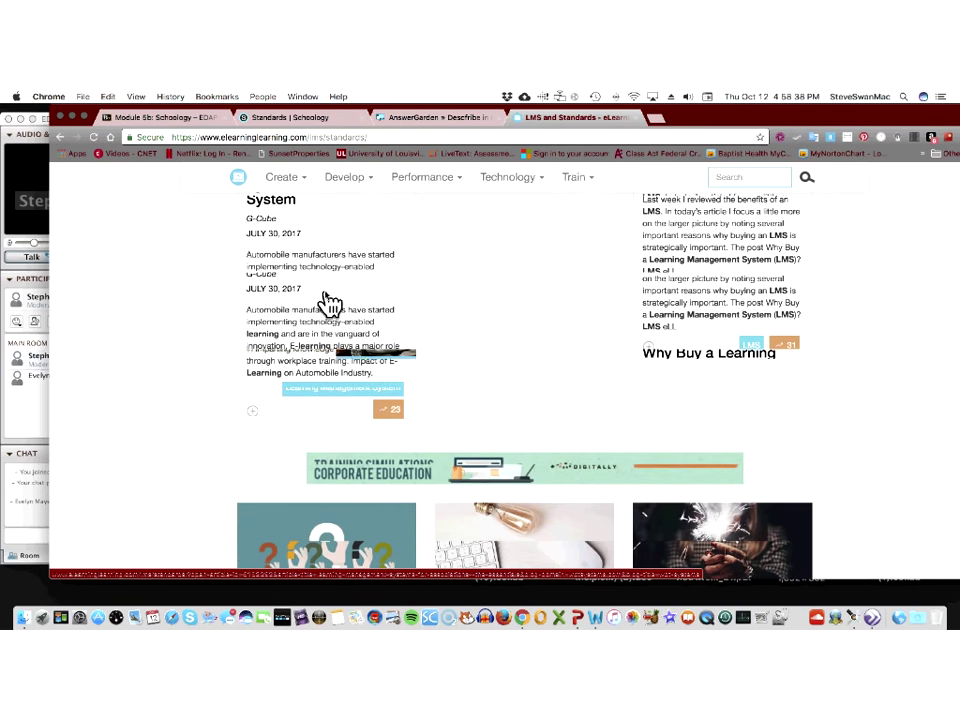
{"action": "scroll", "coordinate": [329, 303], "scroll_direction": "up", "scroll_amount": 5}
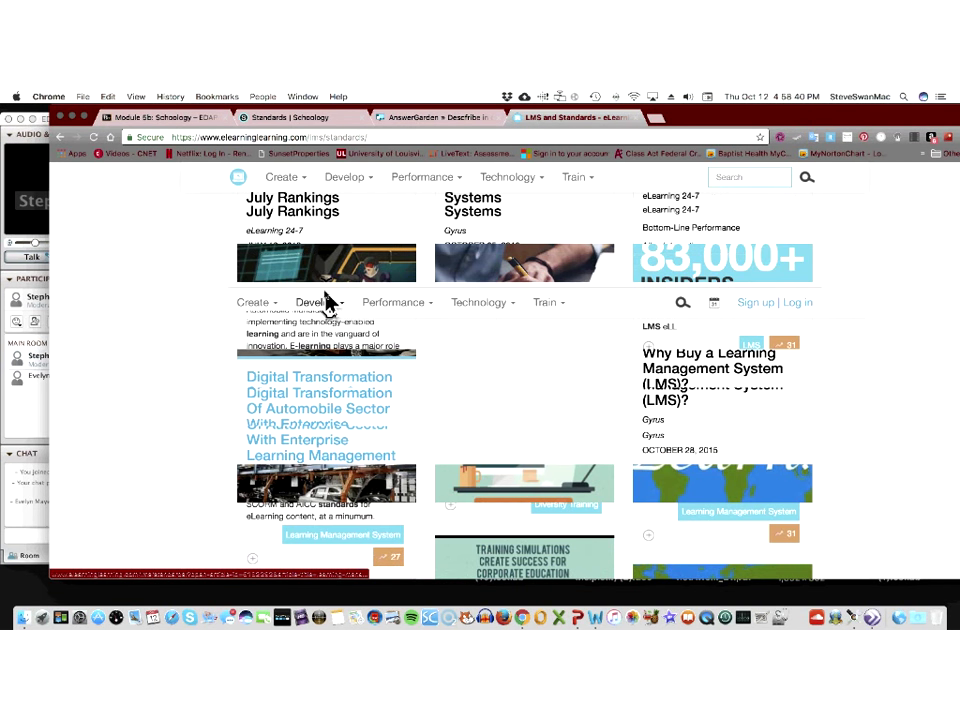
{"action": "scroll", "coordinate": [325, 300], "scroll_direction": "up", "scroll_amount": 5}
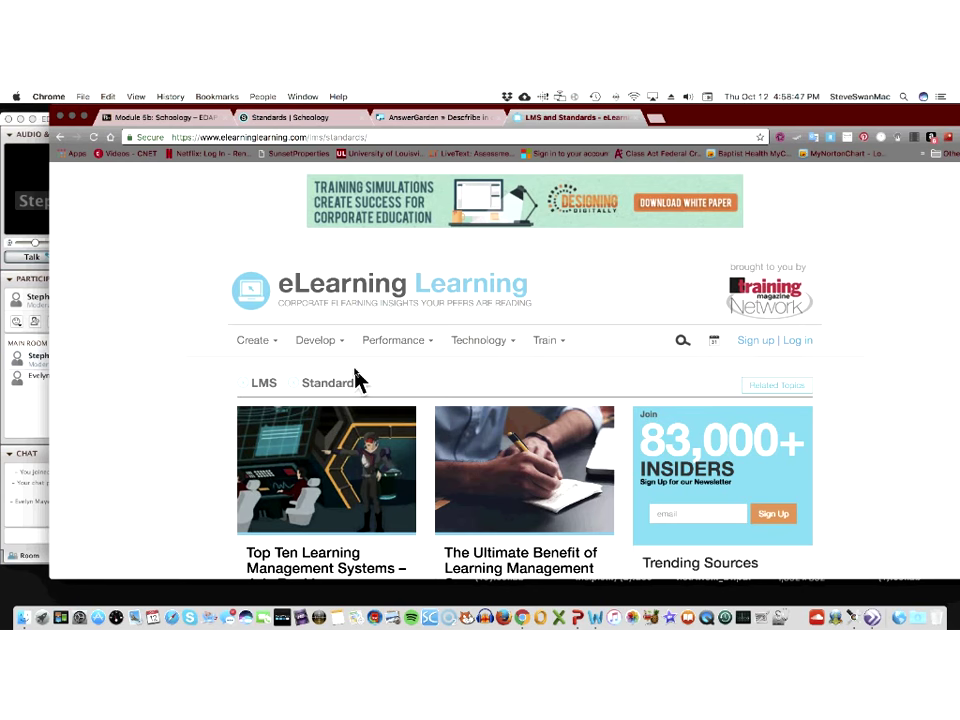
- Open the article "Top Ten Learning Management Systems – July Rankings" and skim its first ranked entries
{"action": "scroll", "coordinate": [357, 380], "scroll_direction": "down", "scroll_amount": 2}
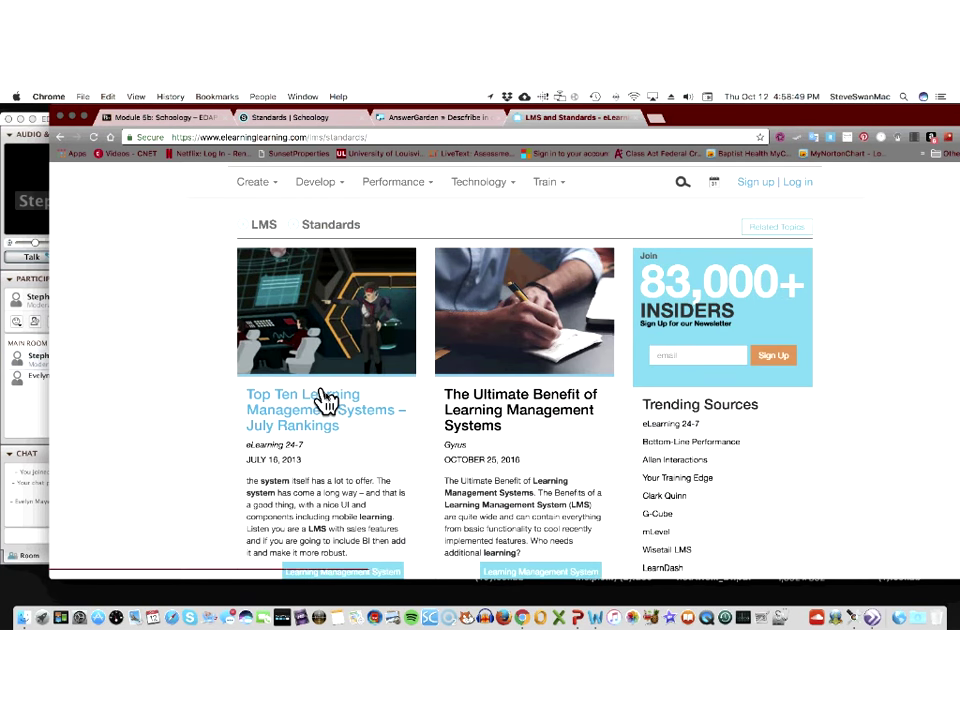
{"action": "left_click", "coordinate": [325, 396]}
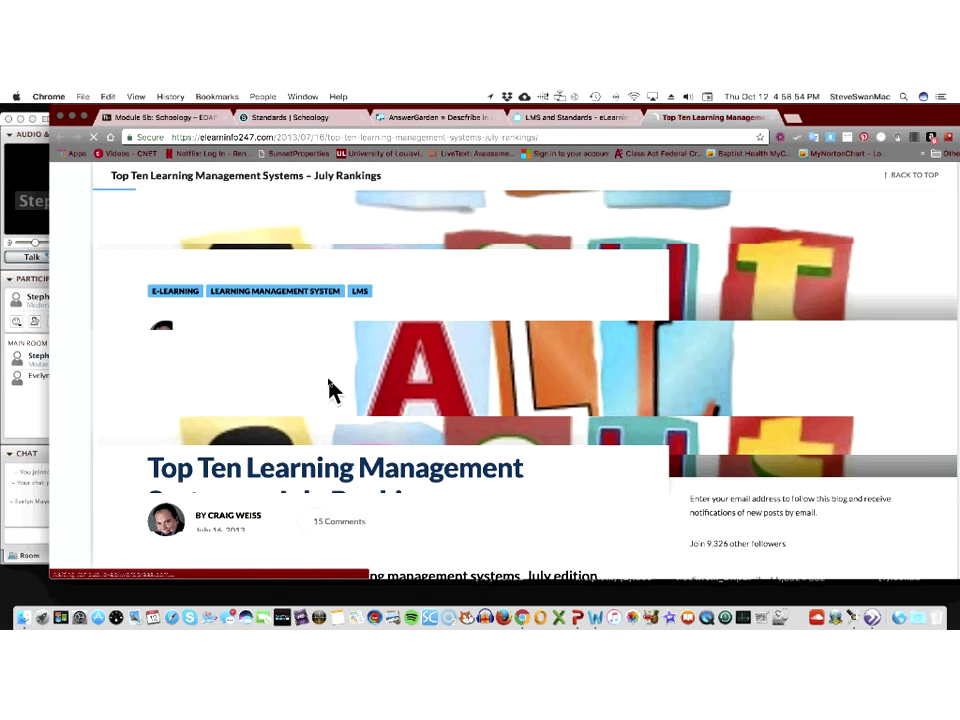
{"action": "scroll", "coordinate": [333, 390], "scroll_direction": "down", "scroll_amount": 3}
{"action": "scroll", "coordinate": [333, 390], "scroll_direction": "down", "scroll_amount": 5}
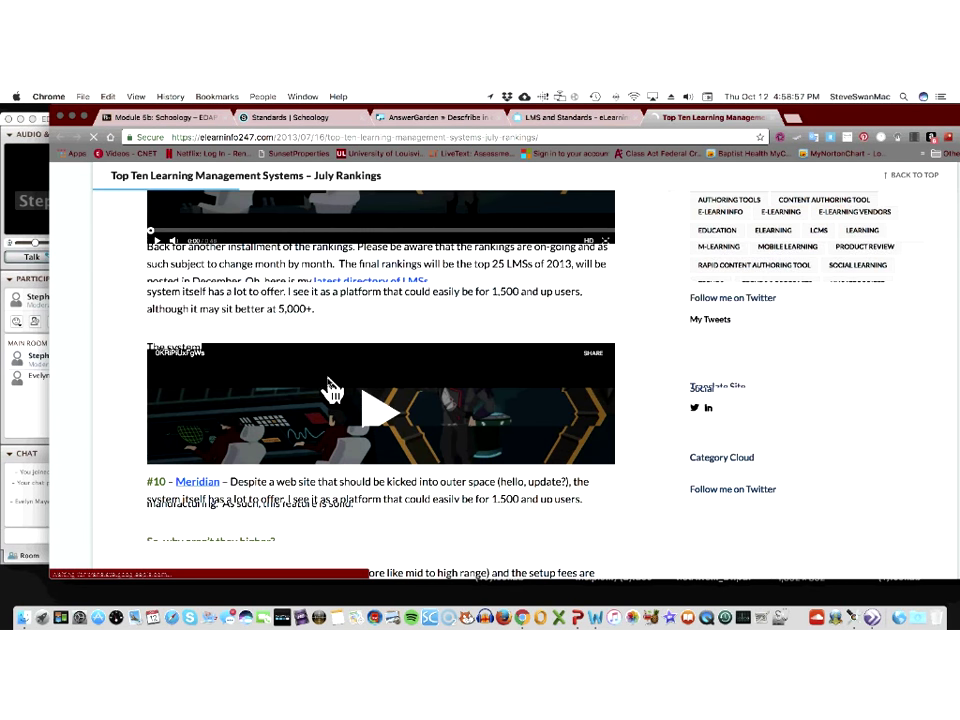
{"action": "scroll", "coordinate": [333, 390], "scroll_direction": "down", "scroll_amount": 4}
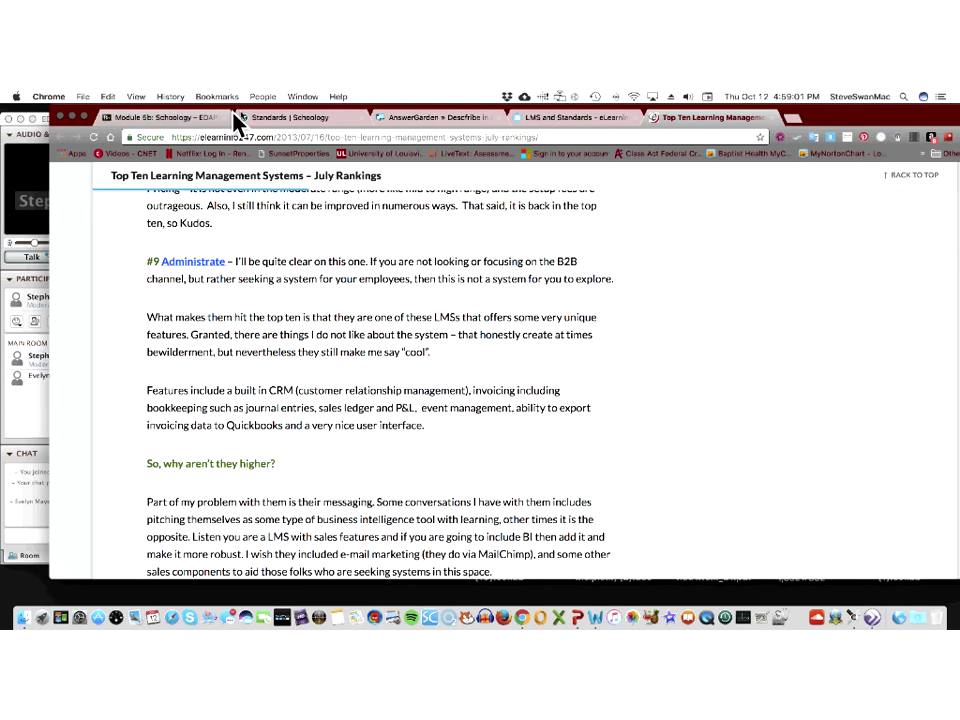
- In the new Schoology page, enter the title "Objectives" and the bold body text "We will discover and create content for our Schoology class."
{"action": "left_click", "coordinate": [274, 119]}
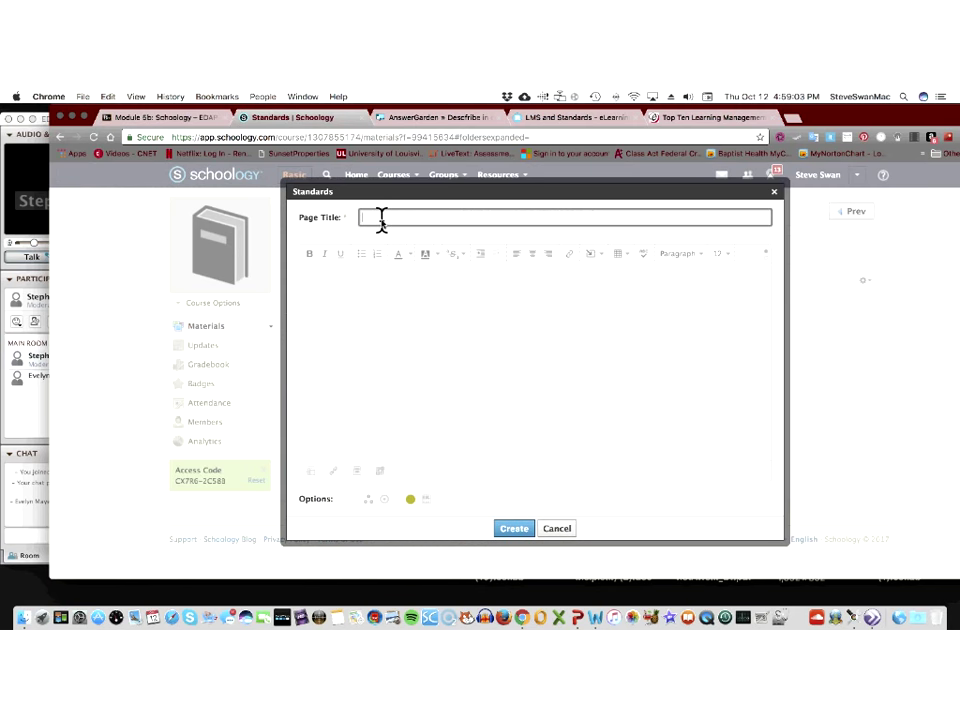
{"action": "left_click", "coordinate": [381, 219]}
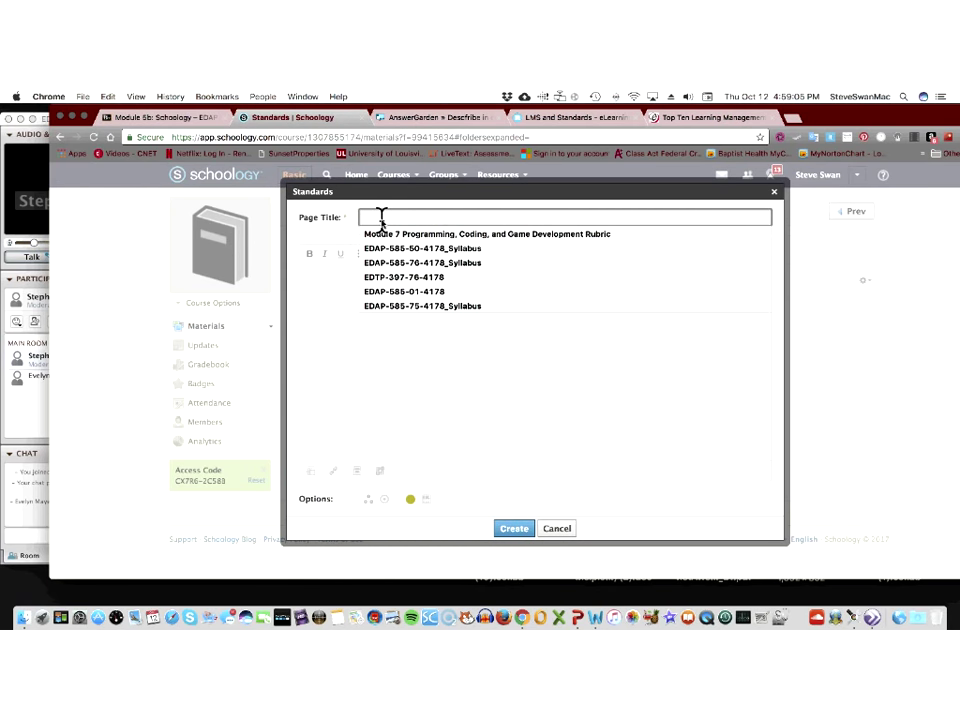
{"action": "type", "text": "Objectiv"}
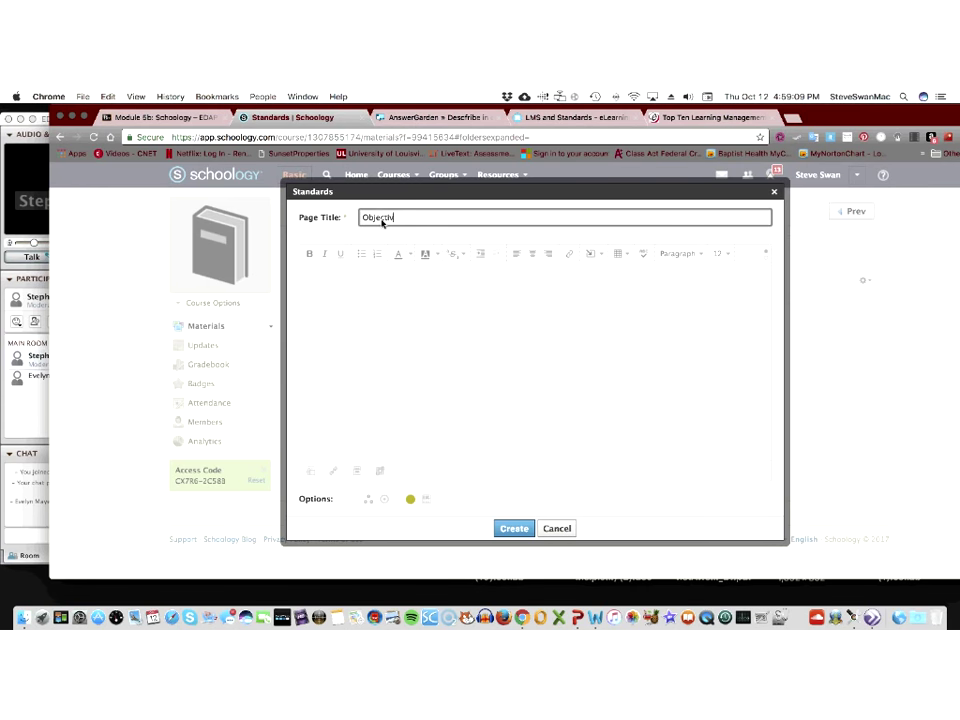
{"action": "type", "text": "es"}
{"action": "left_click", "coordinate": [338, 272]}
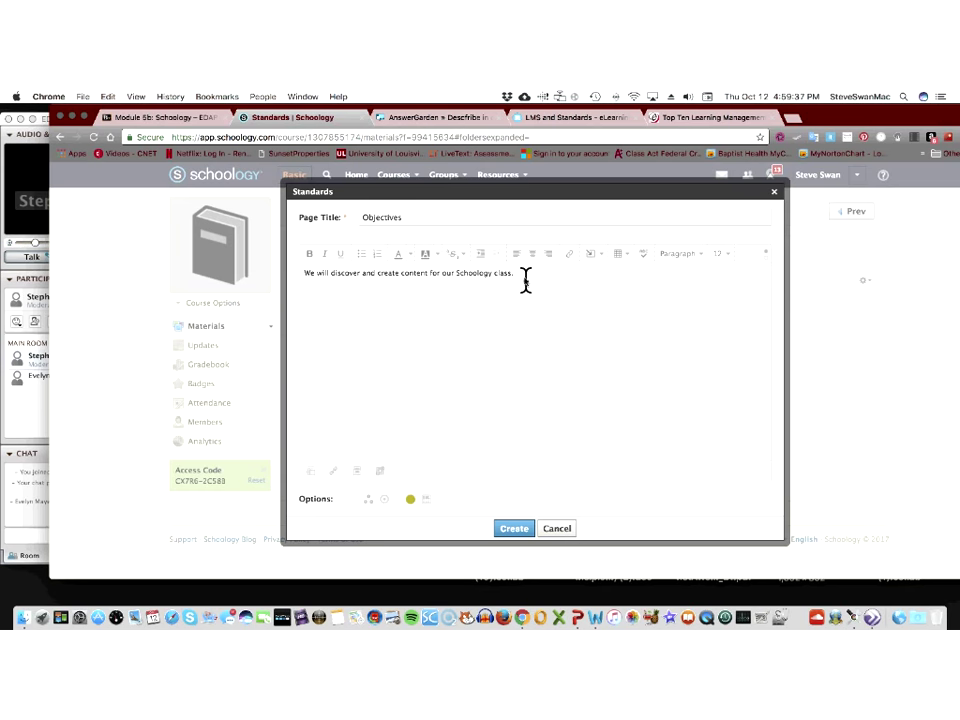
{"action": "left_click_drag", "start_coordinate": [498, 276], "coordinate": [302, 272]}
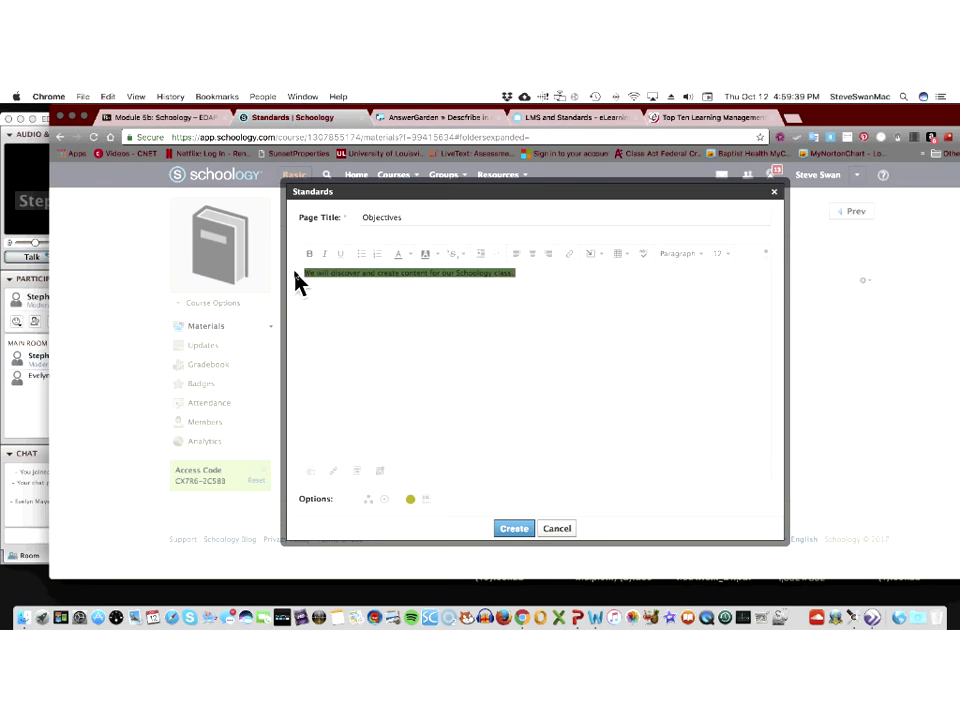
{"action": "left_click", "coordinate": [309, 255]}
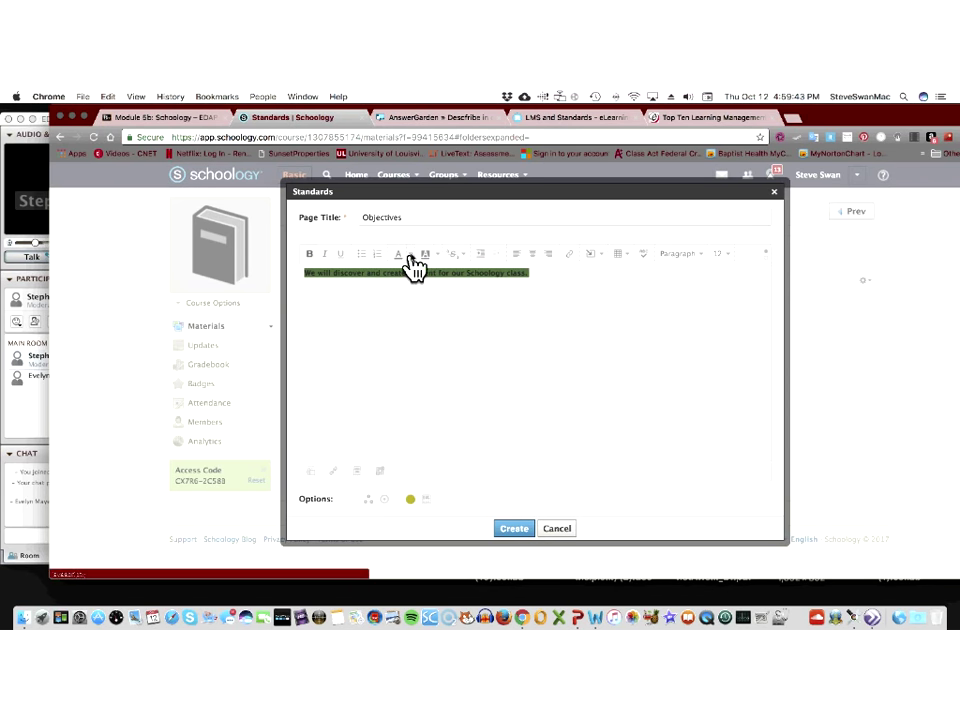
{"action": "left_click", "coordinate": [409, 256]}
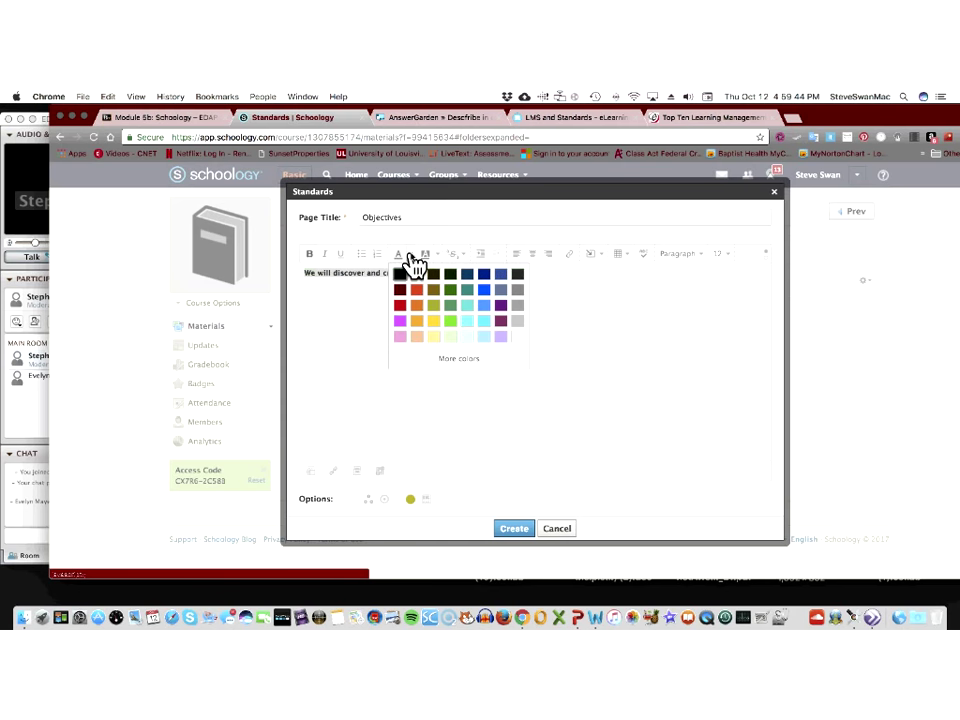
{"action": "left_click", "coordinate": [370, 308]}
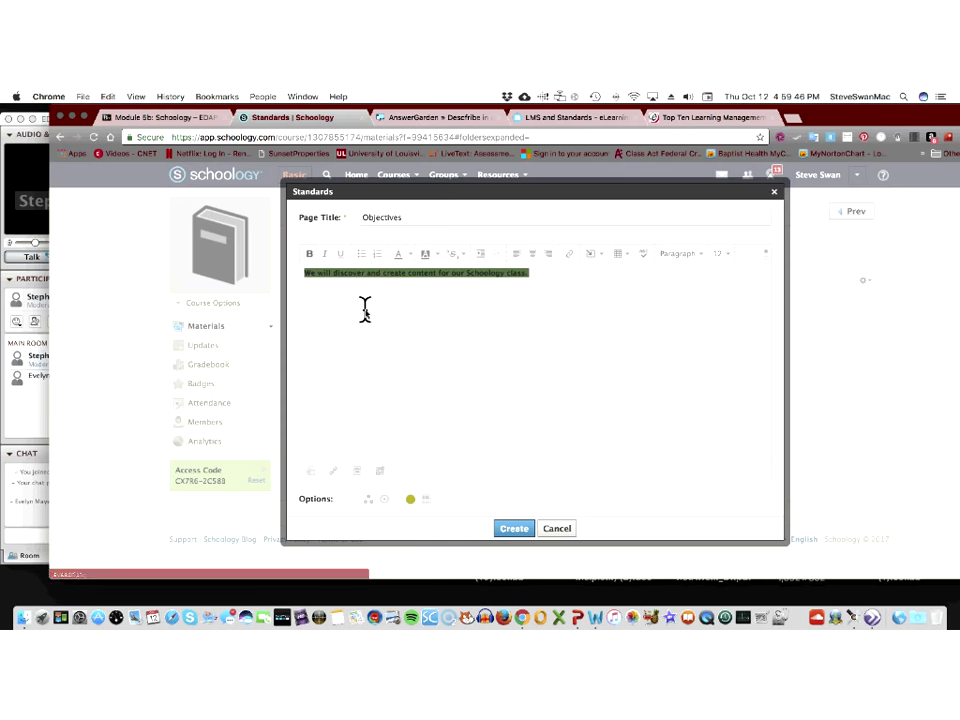
{"action": "left_click", "coordinate": [463, 265]}
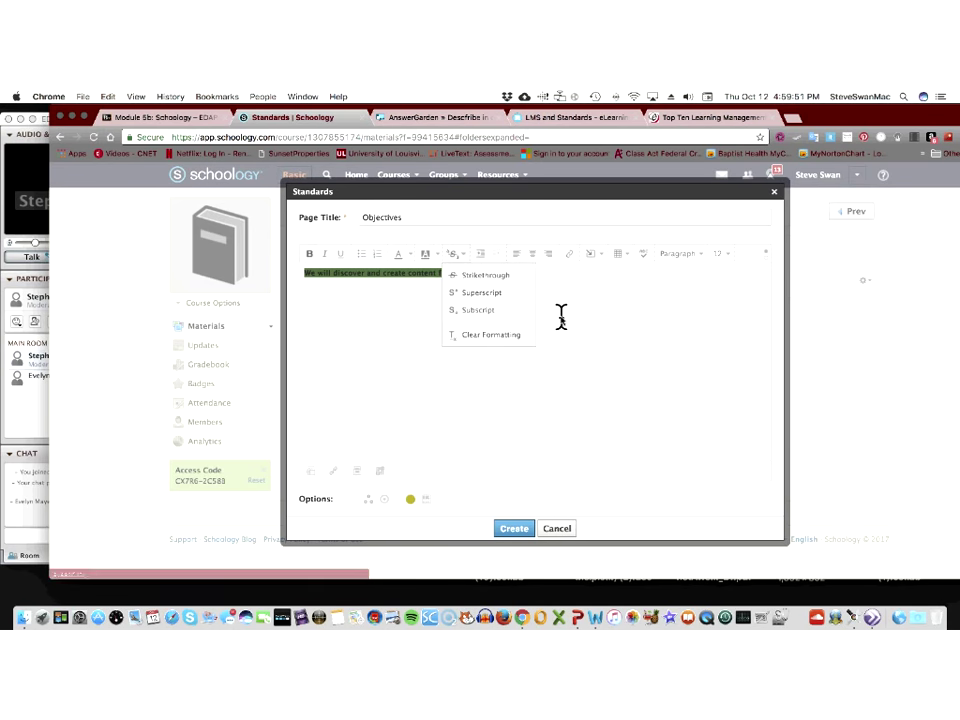
{"action": "left_click", "coordinate": [514, 279]}
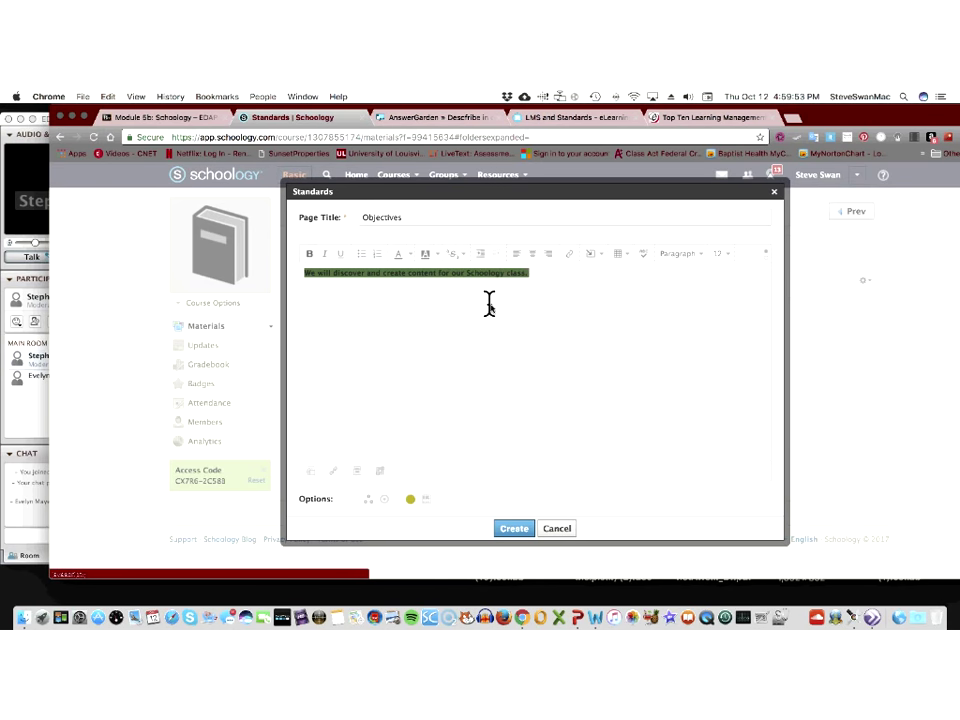
{"action": "left_click", "coordinate": [511, 316]}
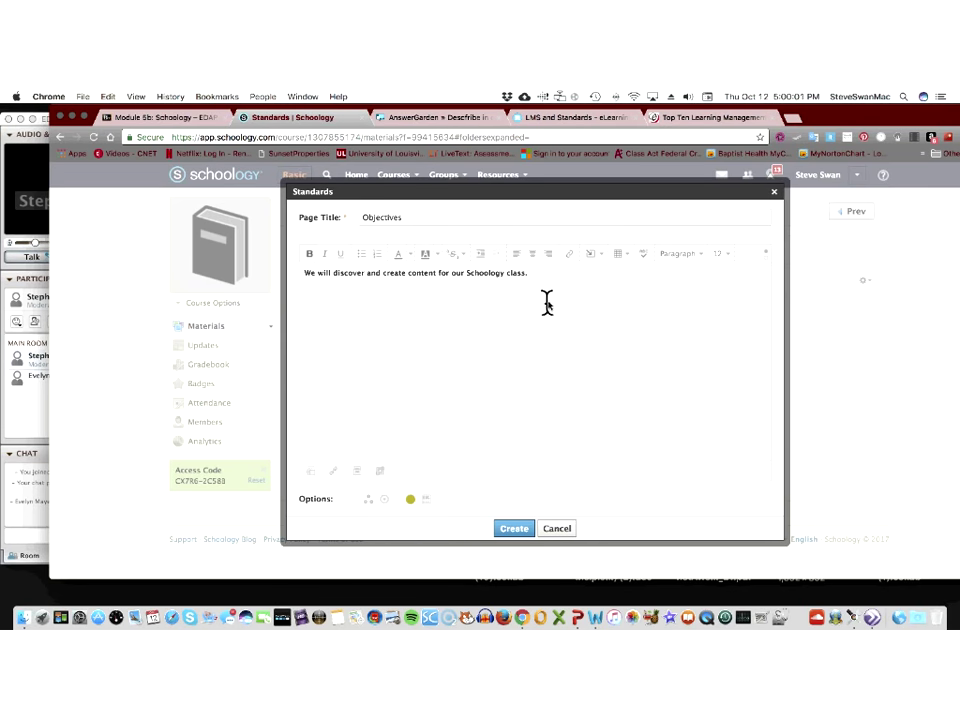
{"action": "left_click", "coordinate": [593, 256]}
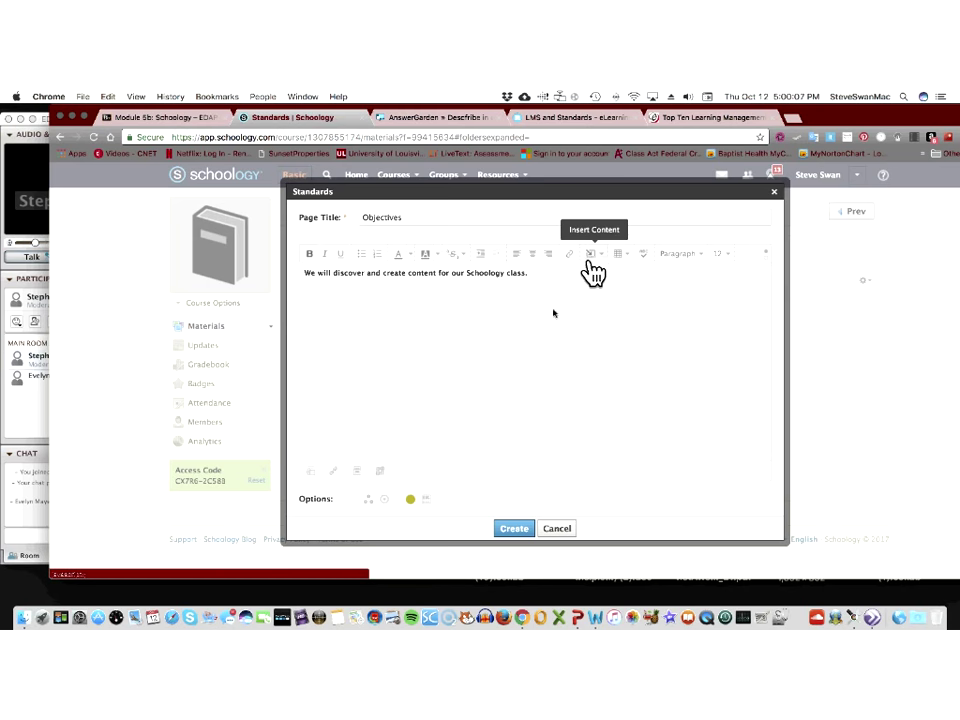
- Create the Objectives page and return to the main materials list of the Schoology 101 course
{"action": "left_click", "coordinate": [514, 530]}
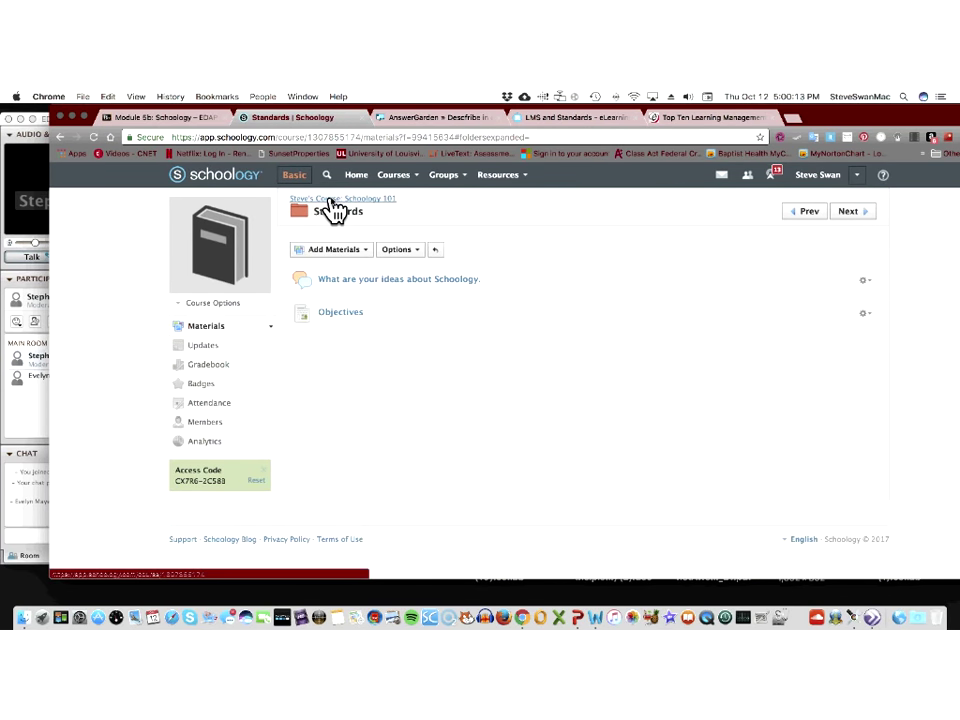
{"action": "left_click", "coordinate": [413, 292]}
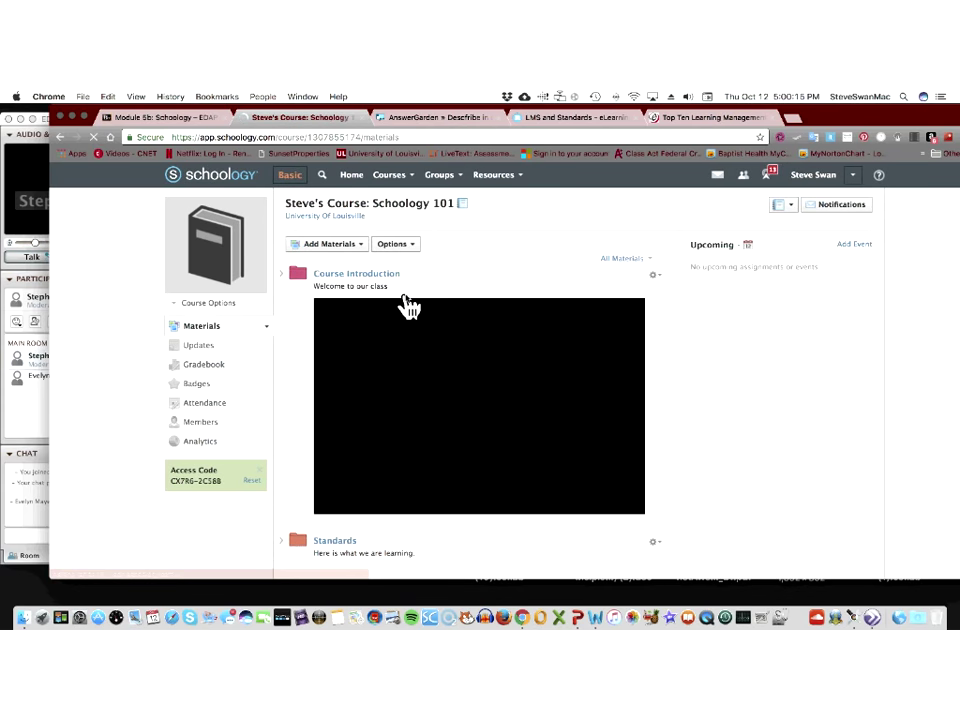
{"action": "scroll", "coordinate": [408, 305], "scroll_direction": "down", "scroll_amount": 2}
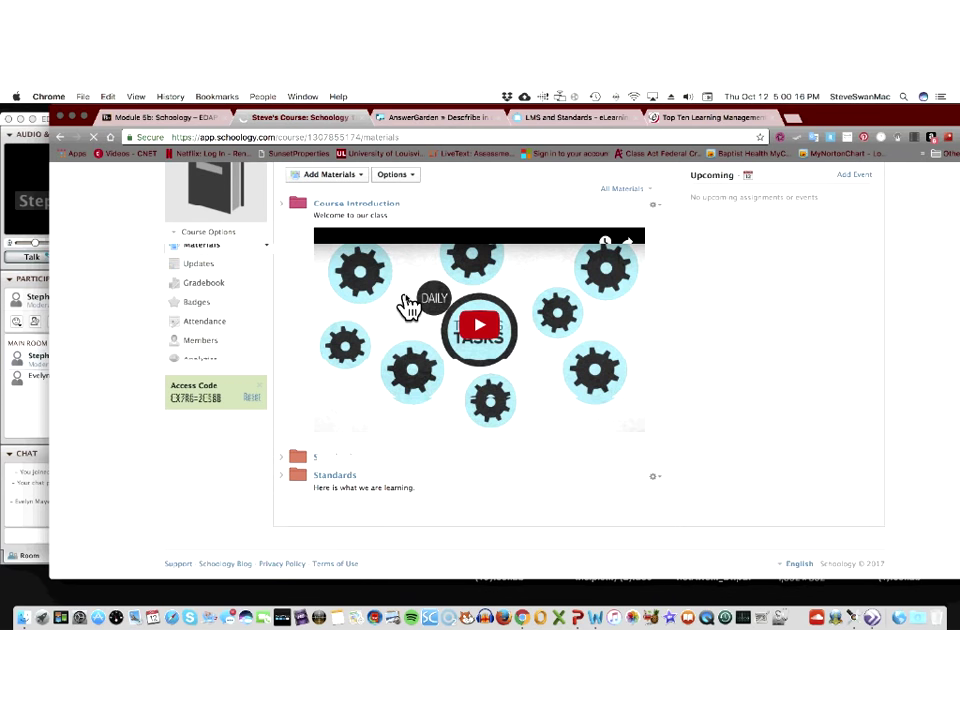
{"action": "scroll", "coordinate": [375, 400], "scroll_direction": "up", "scroll_amount": 1}
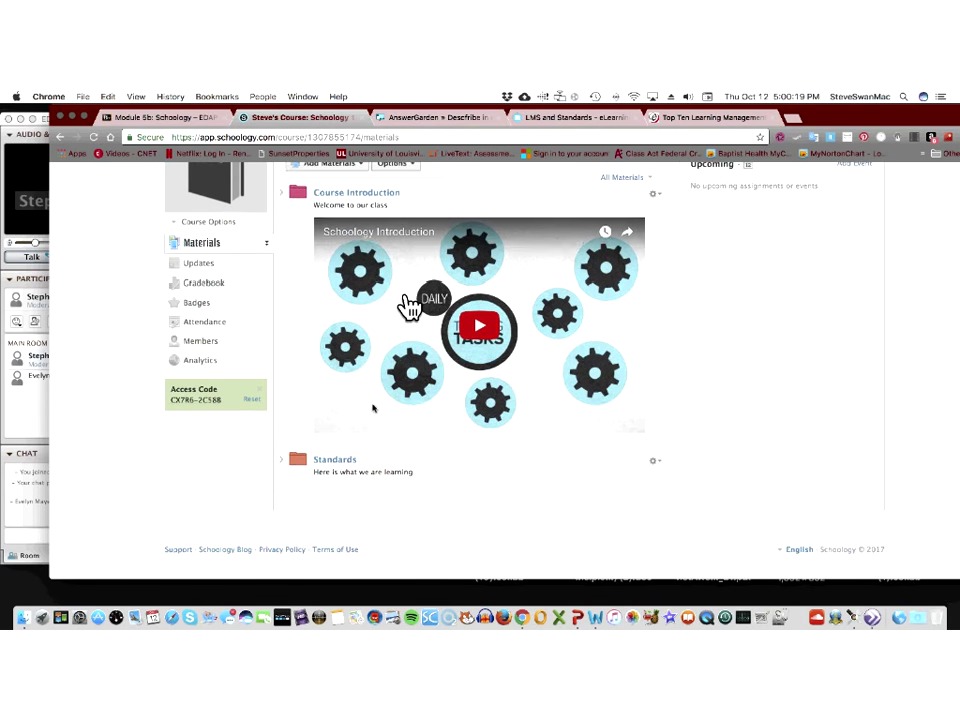
- Open the Standards folder and view its discussion "What are your ideas about Schoology."
{"action": "left_click", "coordinate": [343, 467]}
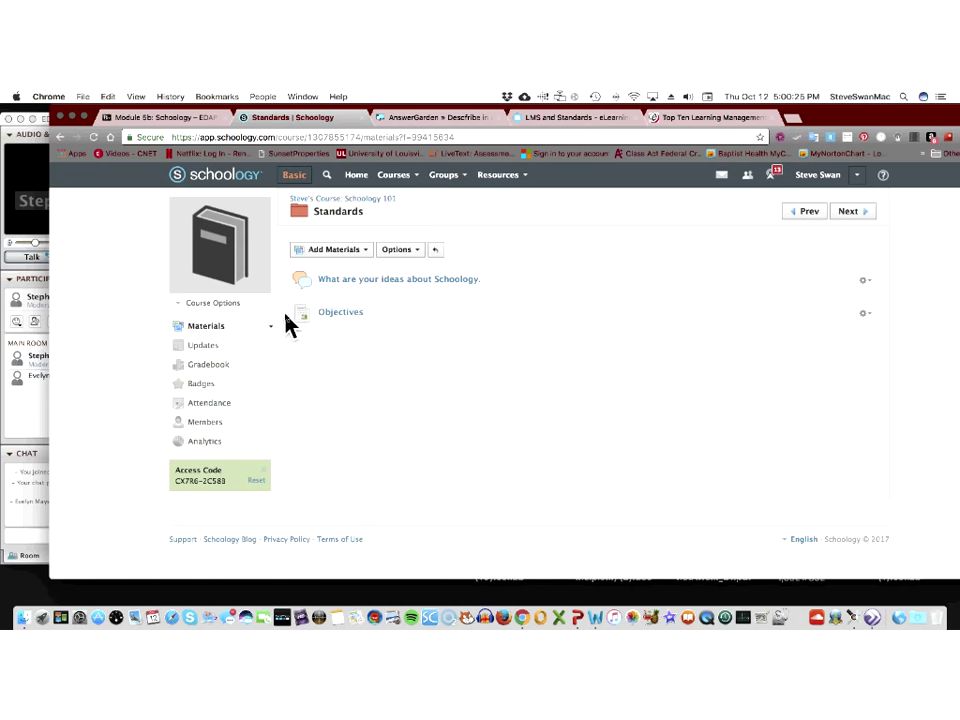
{"action": "left_click", "coordinate": [372, 281]}
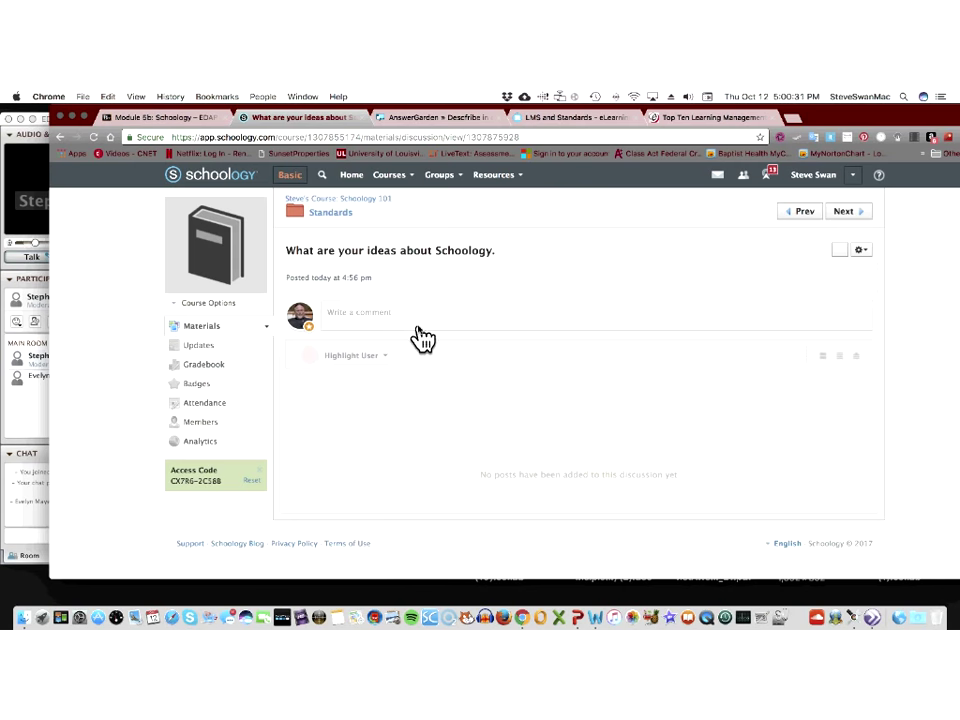
{"action": "scroll", "coordinate": [420, 335], "scroll_direction": "down", "scroll_amount": 1}
{"action": "scroll", "coordinate": [420, 335], "scroll_direction": "down", "scroll_amount": 2}
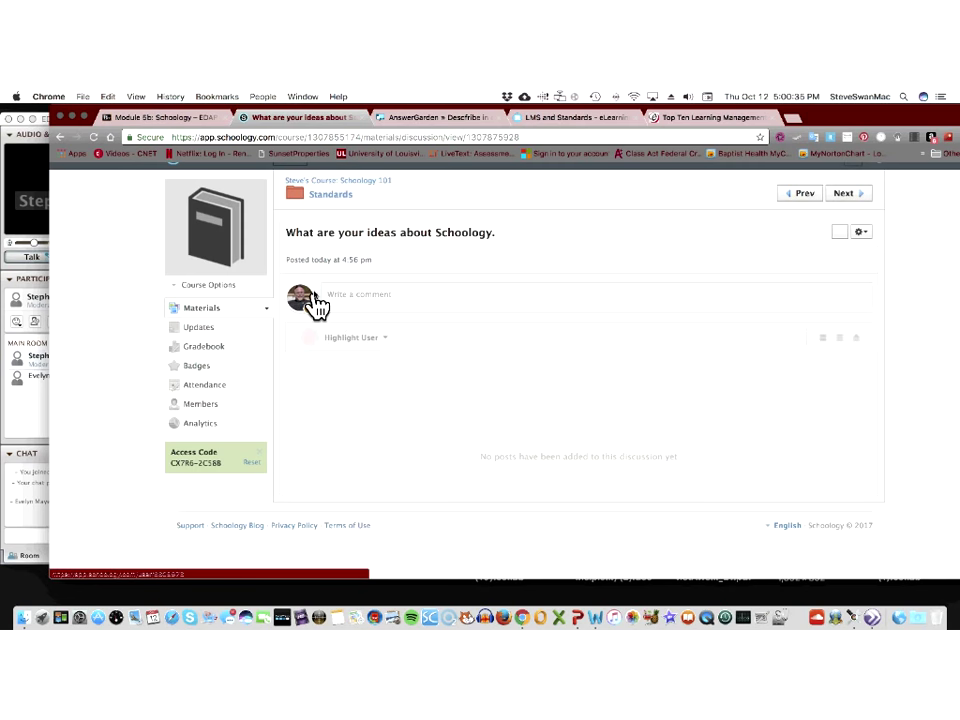
{"action": "scroll", "coordinate": [305, 310], "scroll_direction": "up", "scroll_amount": 3}
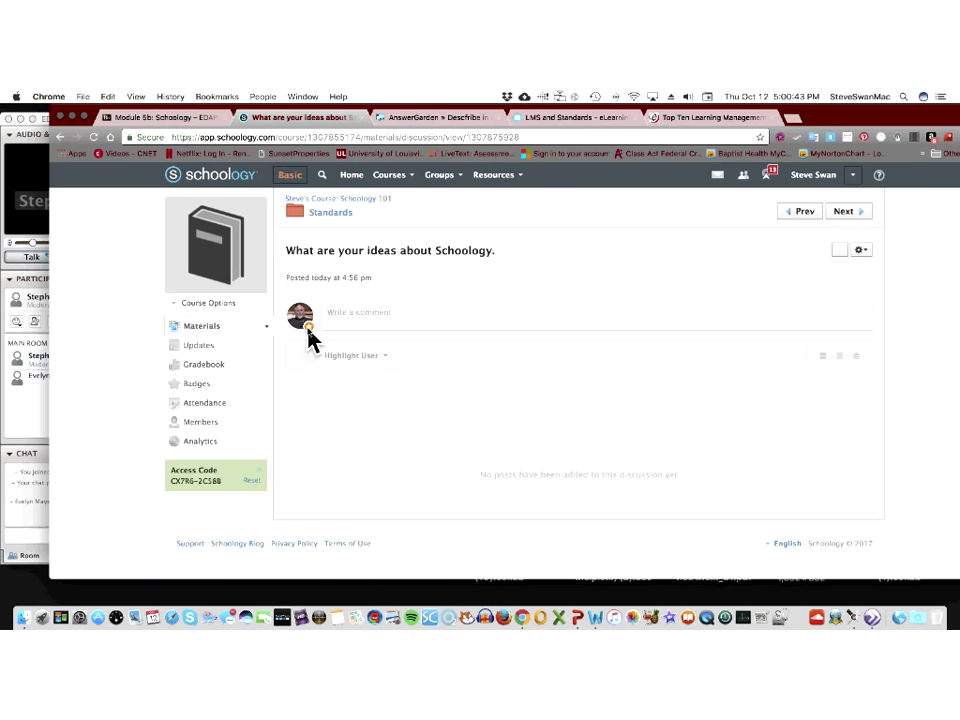
- Replace the course's default profile picture with the image file swan.JPG from the Dad Stuff folder
{"action": "mouse_move", "coordinate": [200, 261]}
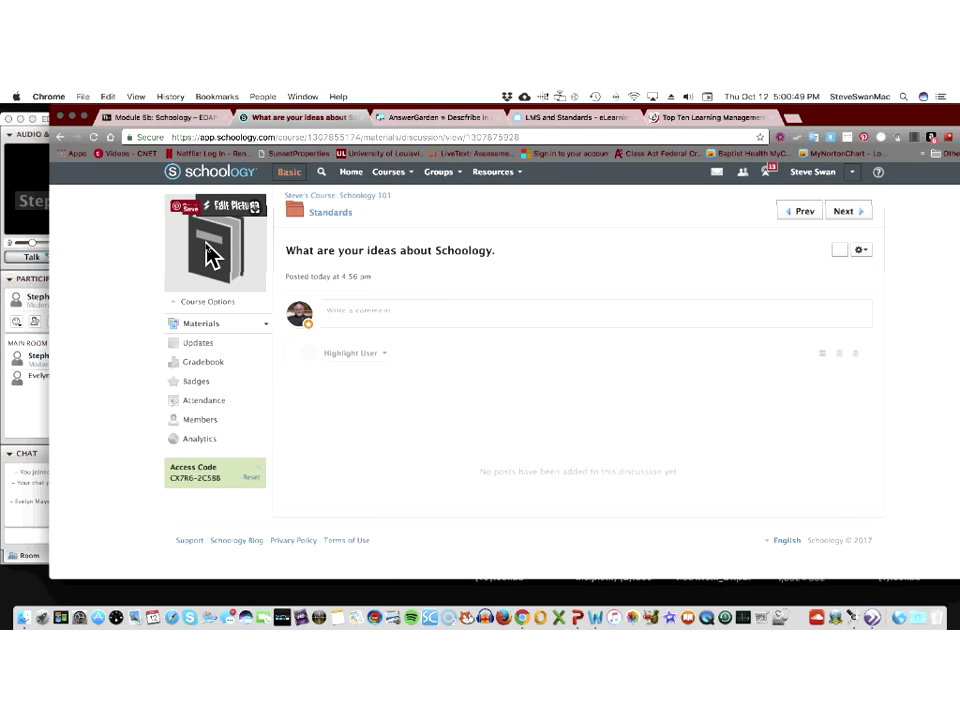
{"action": "scroll", "coordinate": [214, 240], "scroll_direction": "down", "scroll_amount": 1}
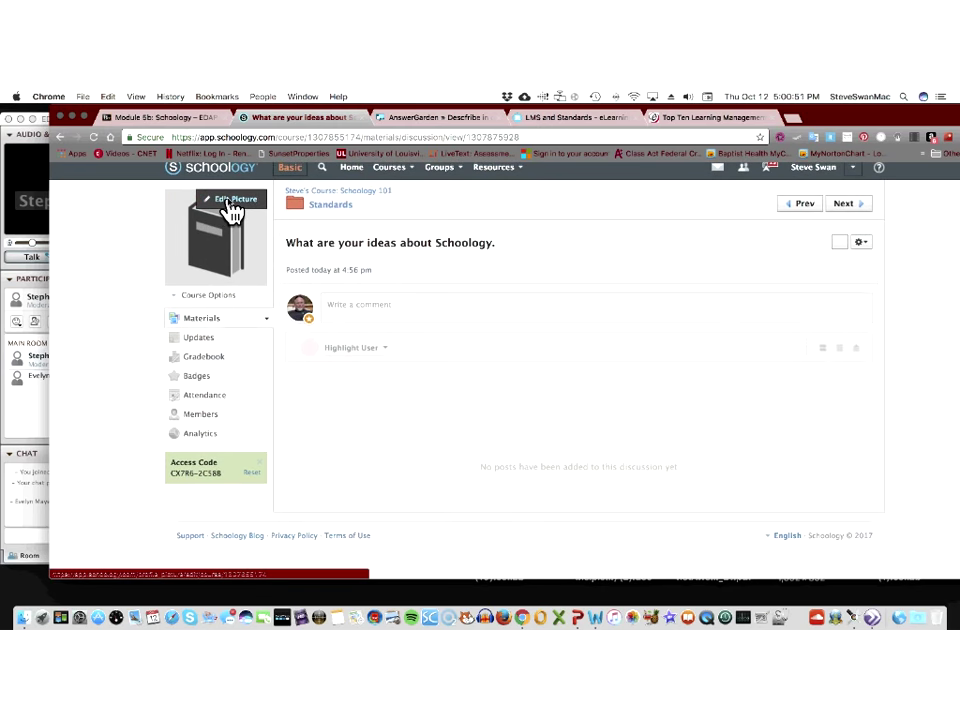
{"action": "left_click", "coordinate": [228, 205]}
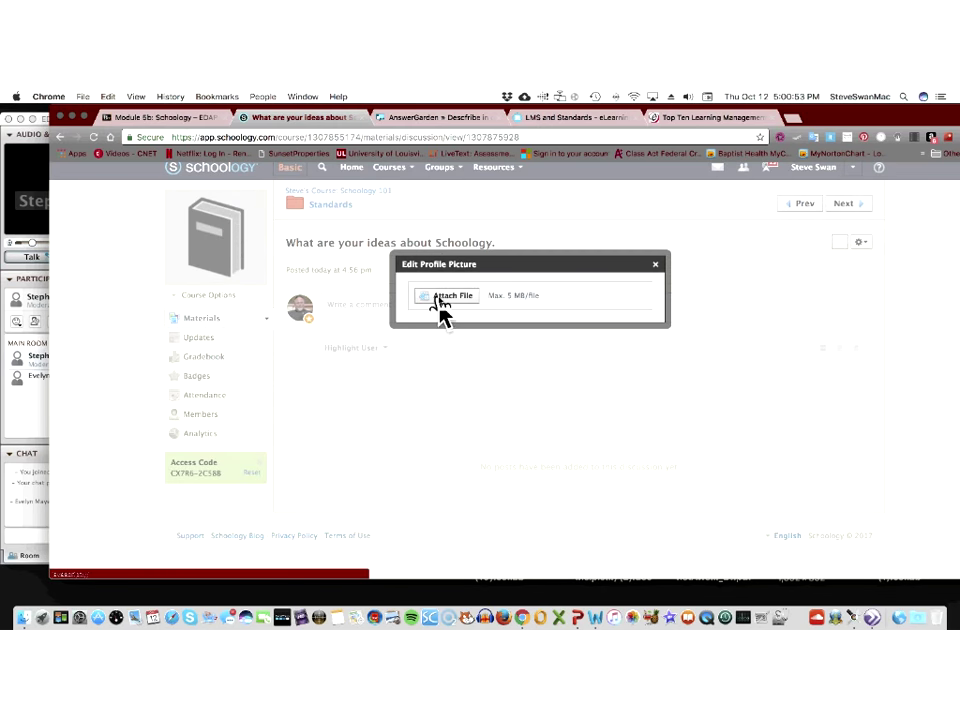
{"action": "left_click", "coordinate": [440, 300]}
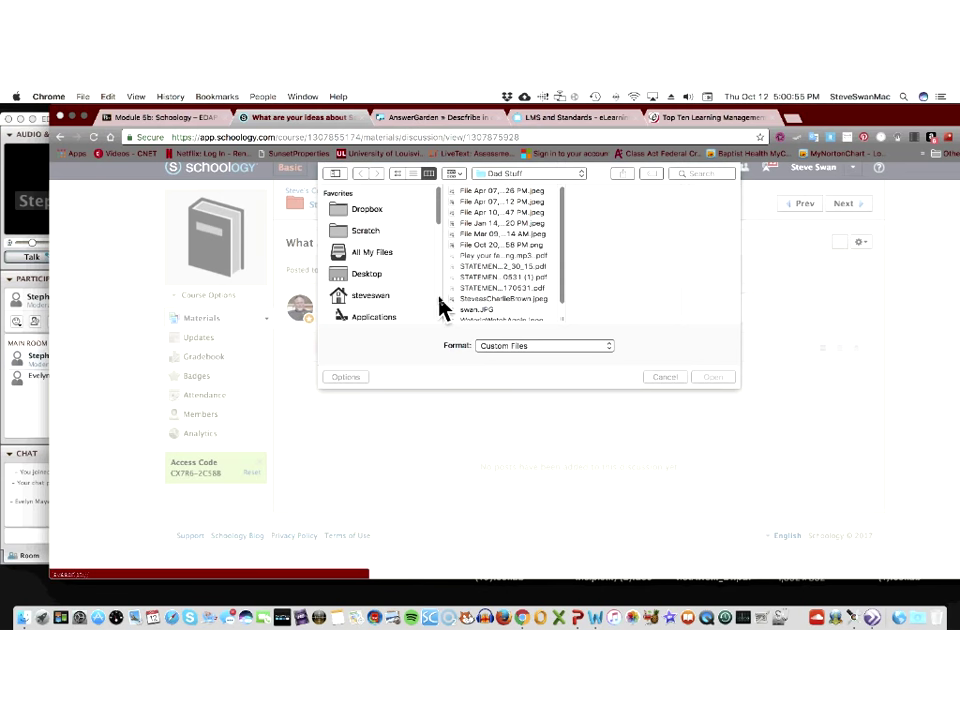
{"action": "left_click", "coordinate": [492, 311]}
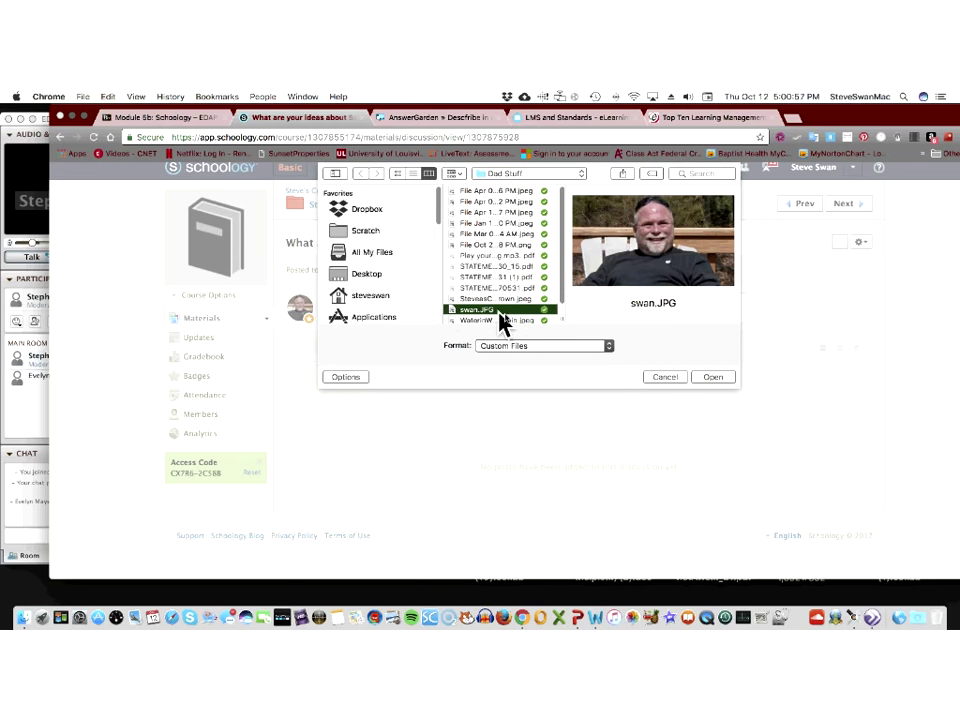
{"action": "left_click", "coordinate": [712, 378]}
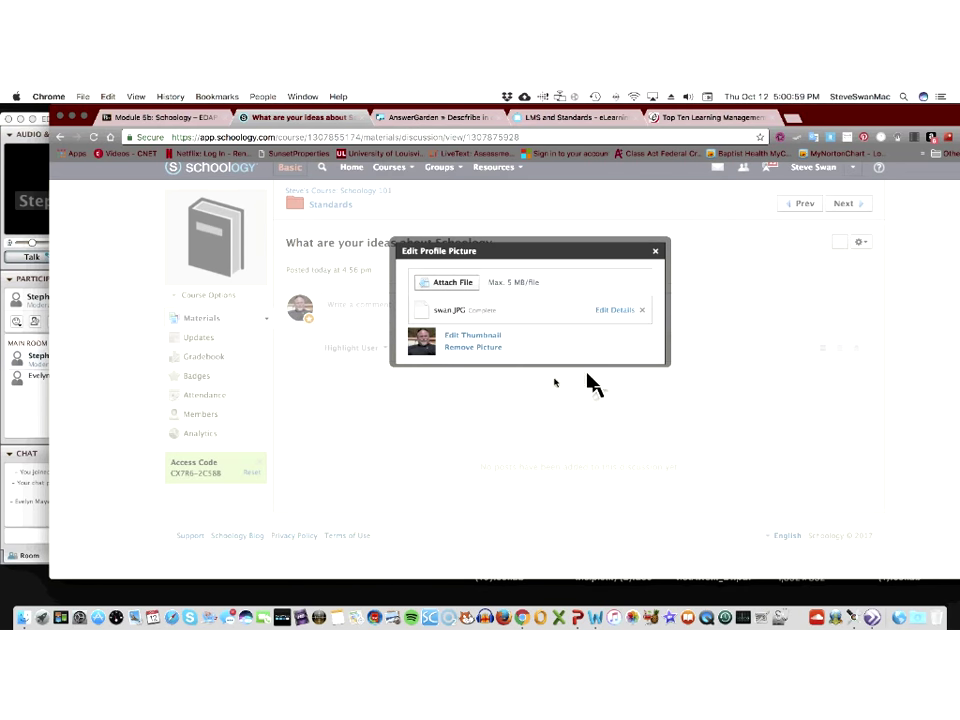
{"action": "left_click", "coordinate": [462, 286]}
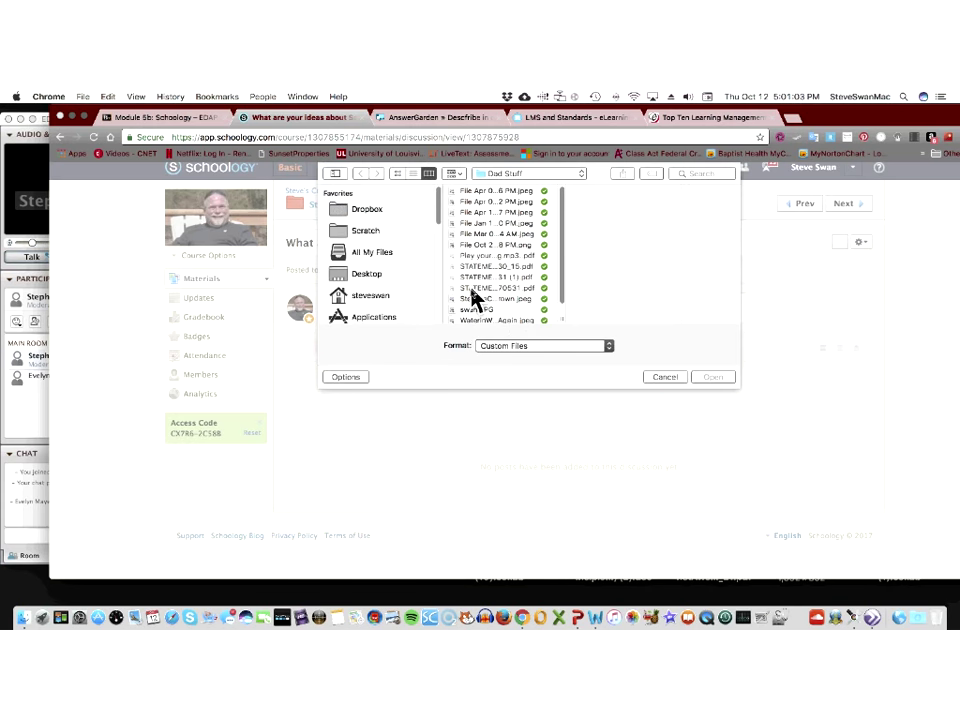
{"action": "left_click", "coordinate": [653, 377]}
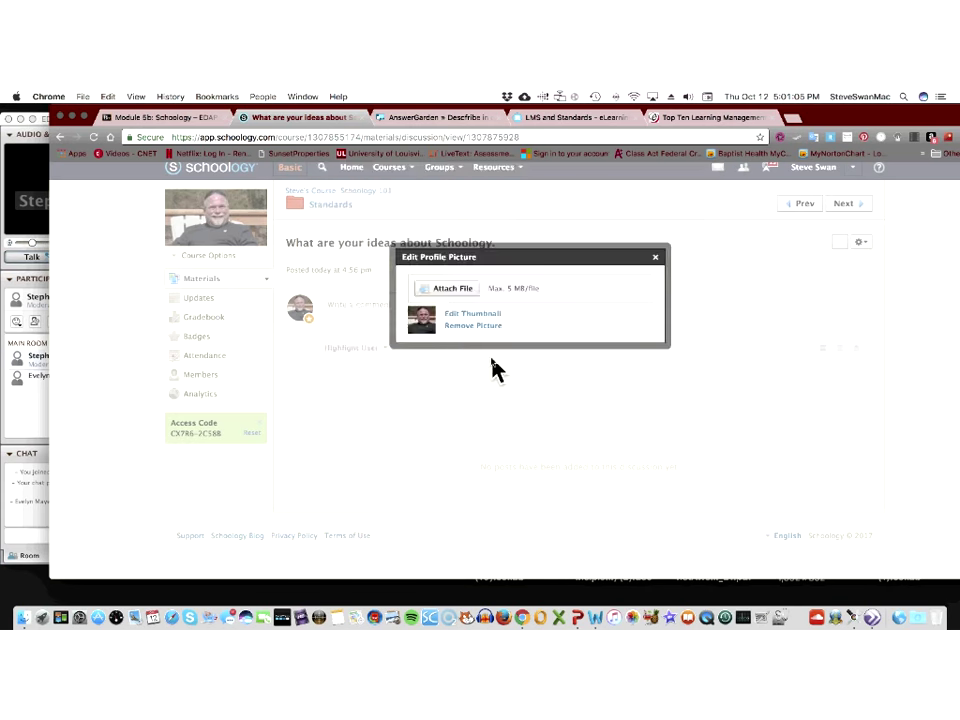
{"action": "left_click", "coordinate": [452, 290]}
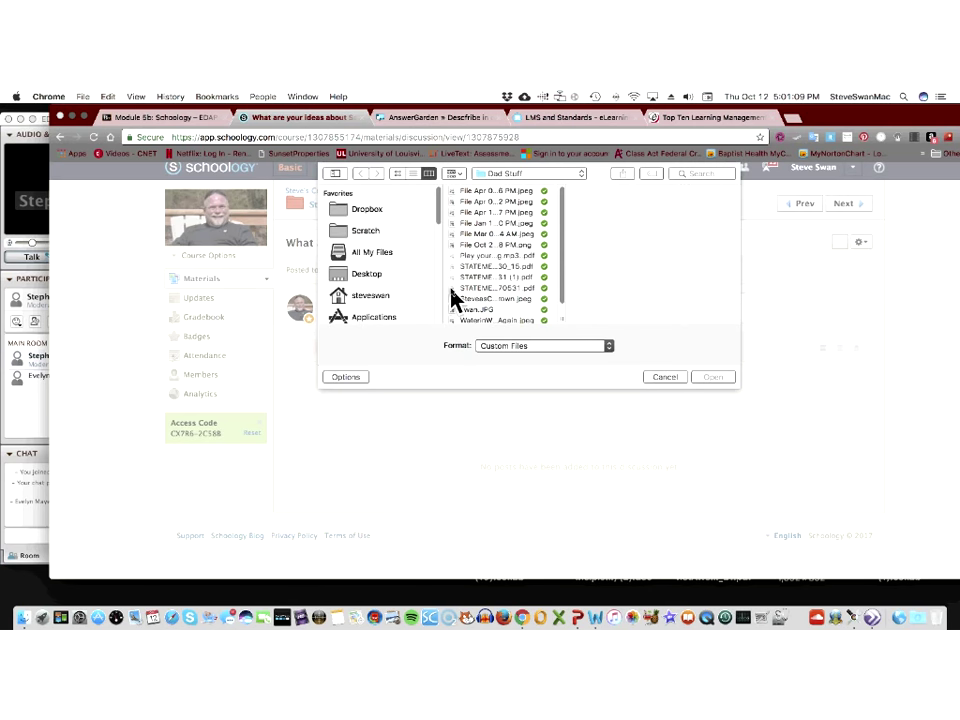
{"action": "left_click", "coordinate": [665, 378]}
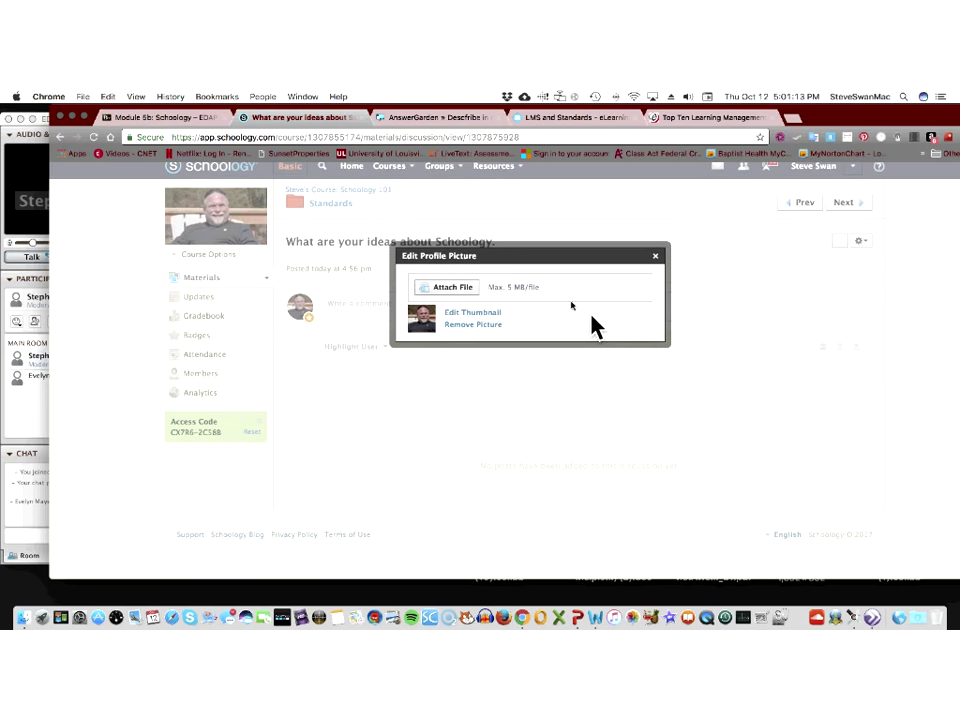
- Close the profile picture editor and return from the discussion to the main materials list of the Schoology 101 course
{"action": "left_click", "coordinate": [654, 258]}
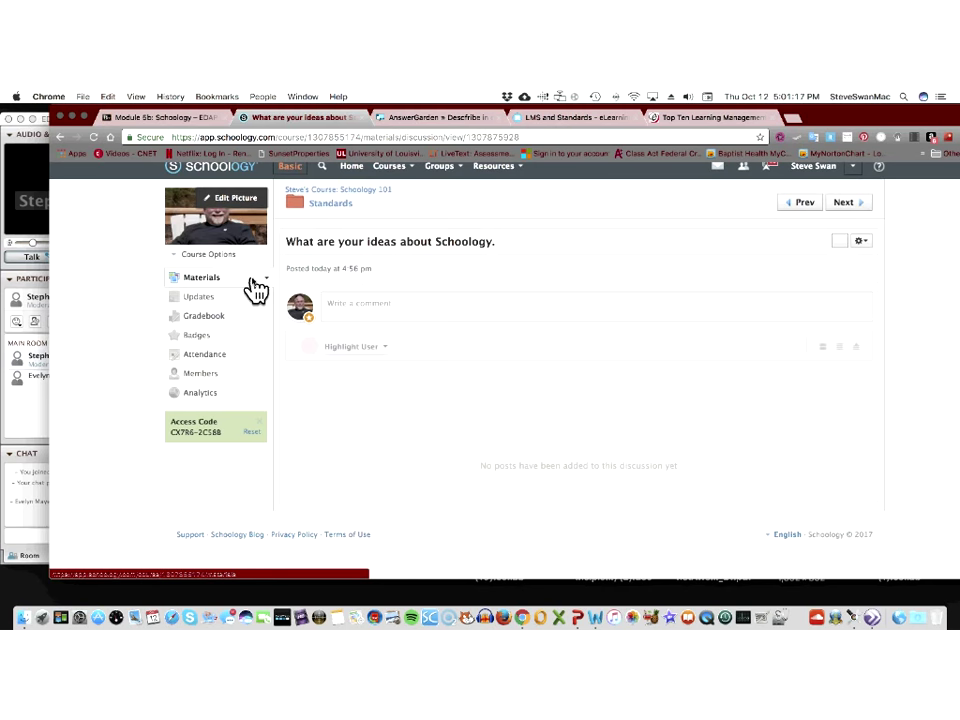
{"action": "scroll", "coordinate": [242, 257], "scroll_direction": "up", "scroll_amount": 1}
{"action": "mouse_move", "coordinate": [231, 231]}
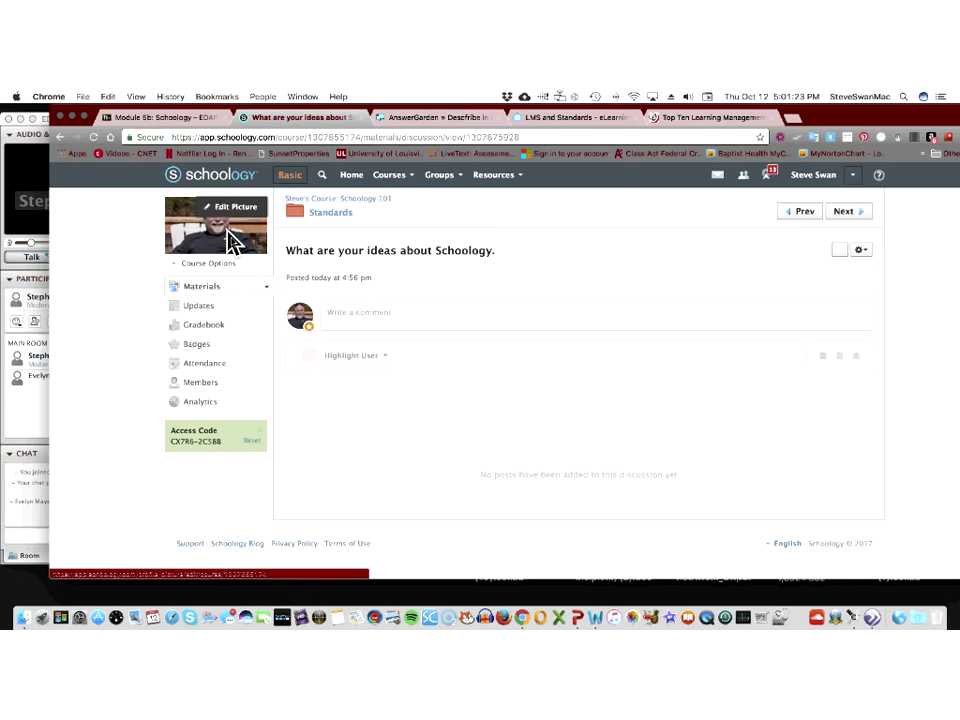
{"action": "scroll", "coordinate": [334, 290], "scroll_direction": "up", "scroll_amount": 1}
{"action": "left_click", "coordinate": [338, 199]}
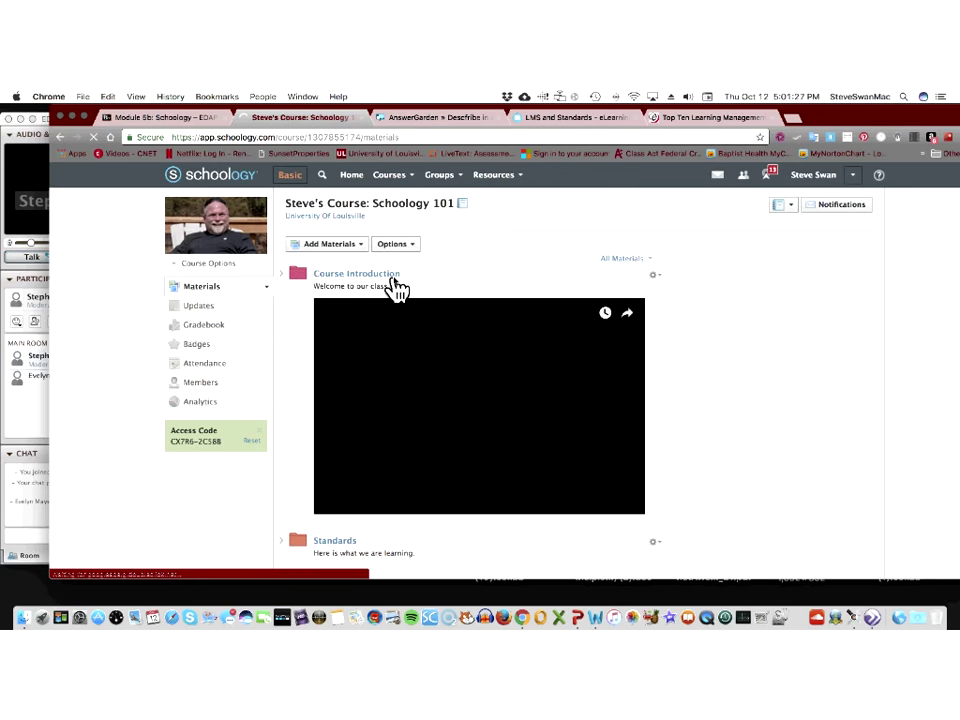
{"action": "scroll", "coordinate": [397, 289], "scroll_direction": "down", "scroll_amount": 2}
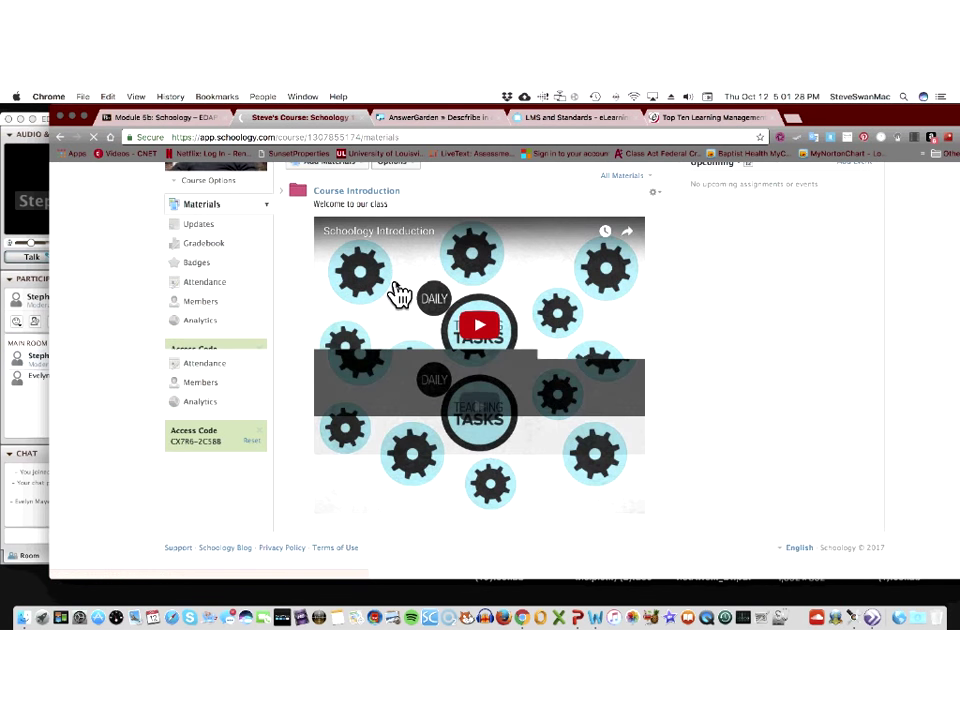
{"action": "scroll", "coordinate": [397, 289], "scroll_direction": "up", "scroll_amount": 2}
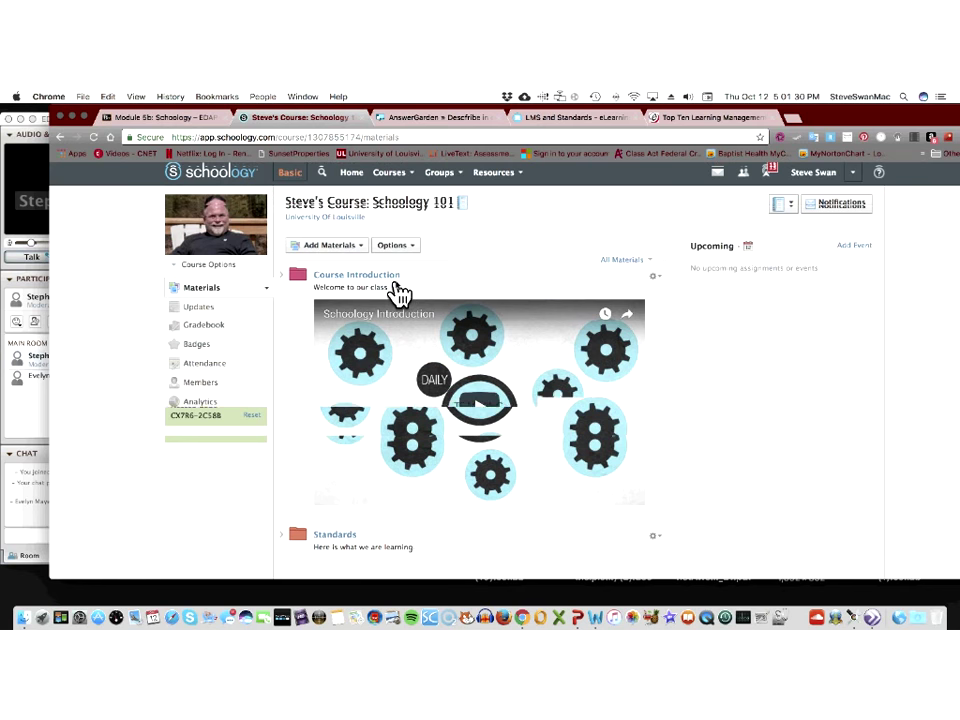
- Review the contents of the Course Introduction folder and the Standards folder in the Schoology 101 course
{"action": "scroll", "coordinate": [397, 289], "scroll_direction": "down", "scroll_amount": 1}
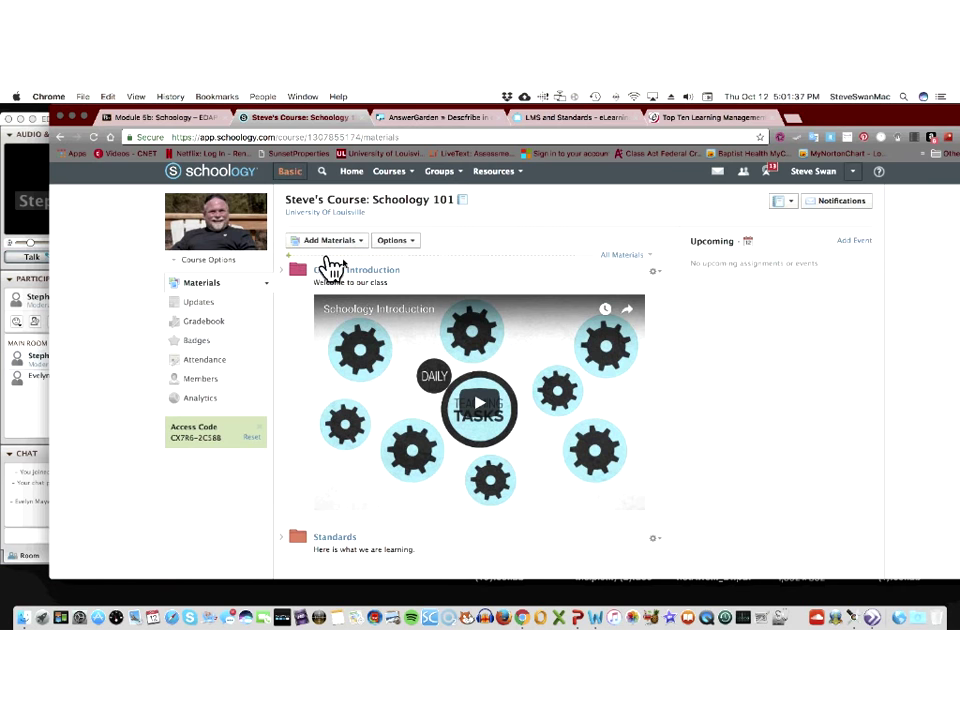
{"action": "left_click", "coordinate": [367, 272]}
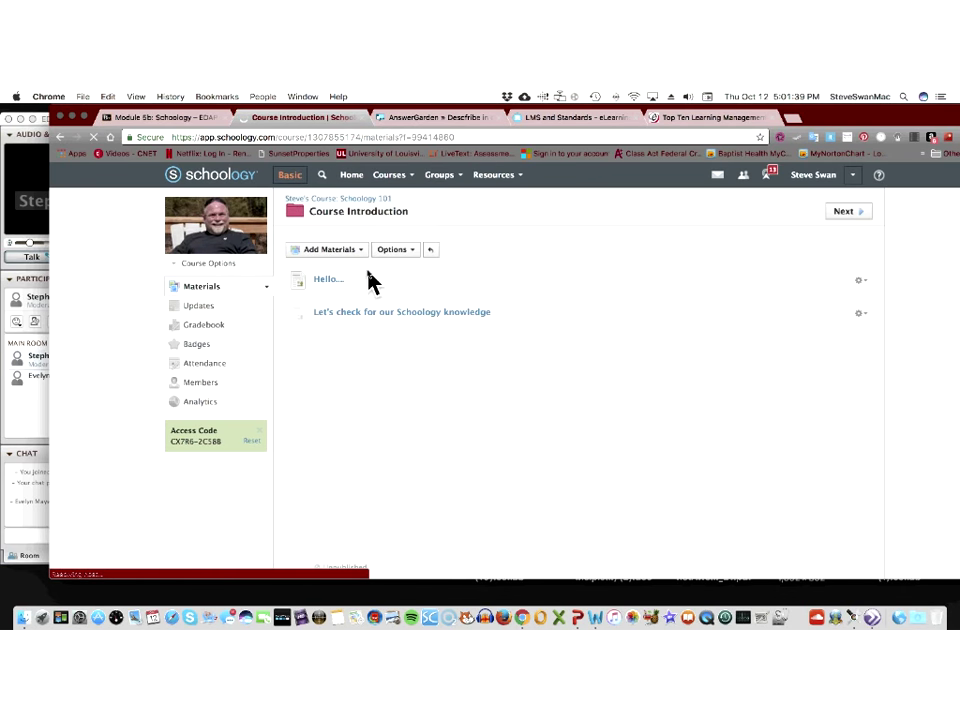
{"action": "scroll", "coordinate": [388, 332], "scroll_direction": "down", "scroll_amount": 2}
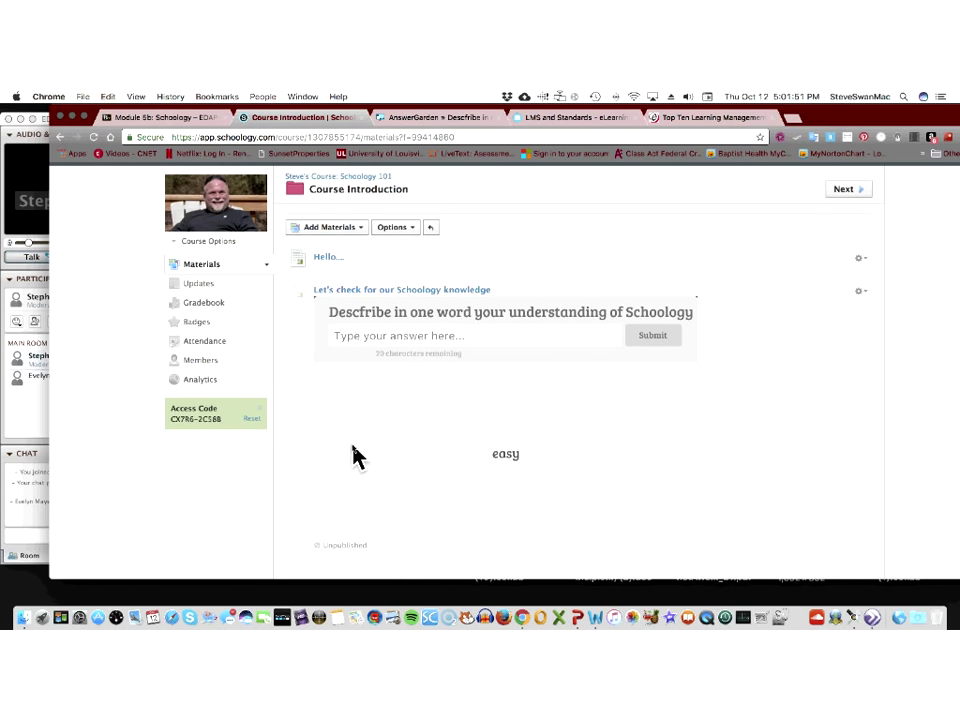
{"action": "left_click", "coordinate": [330, 250]}
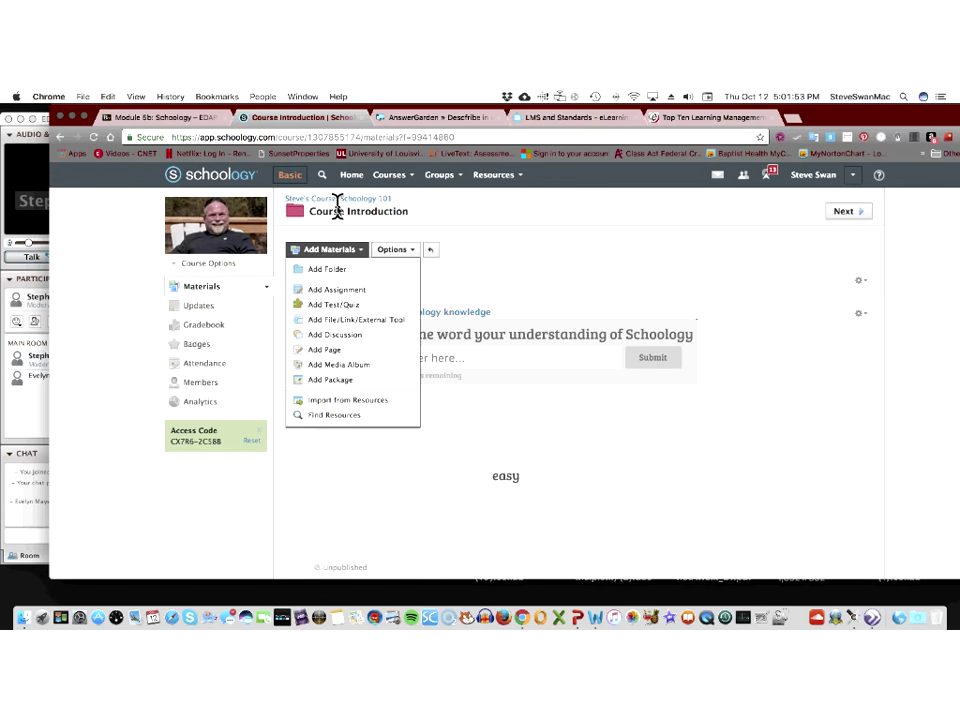
{"action": "left_click", "coordinate": [336, 202]}
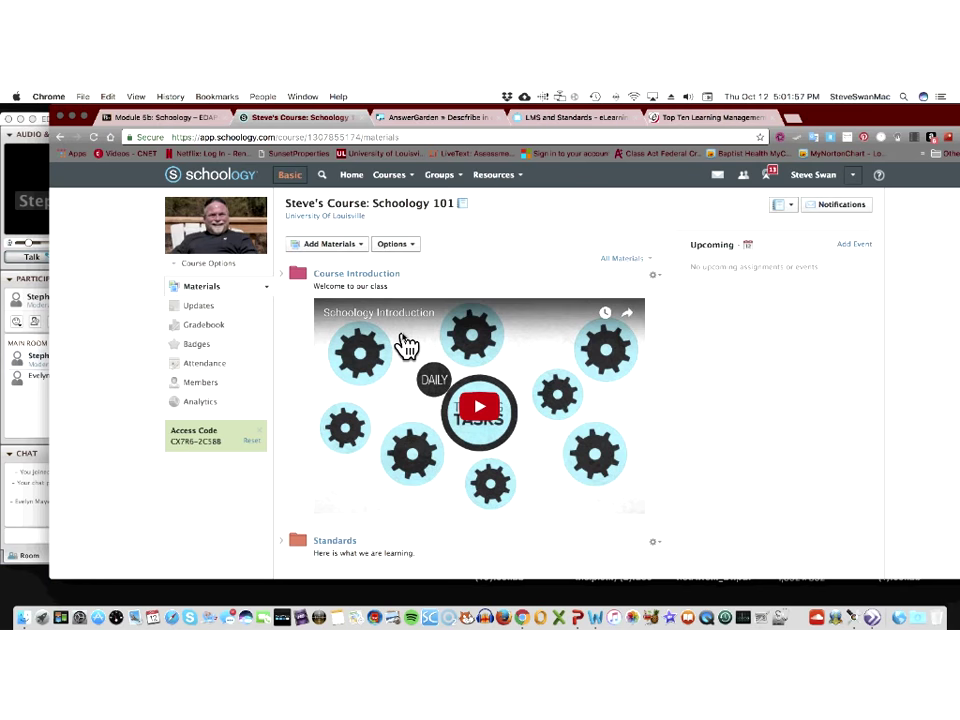
{"action": "scroll", "coordinate": [388, 388], "scroll_direction": "down", "scroll_amount": 2}
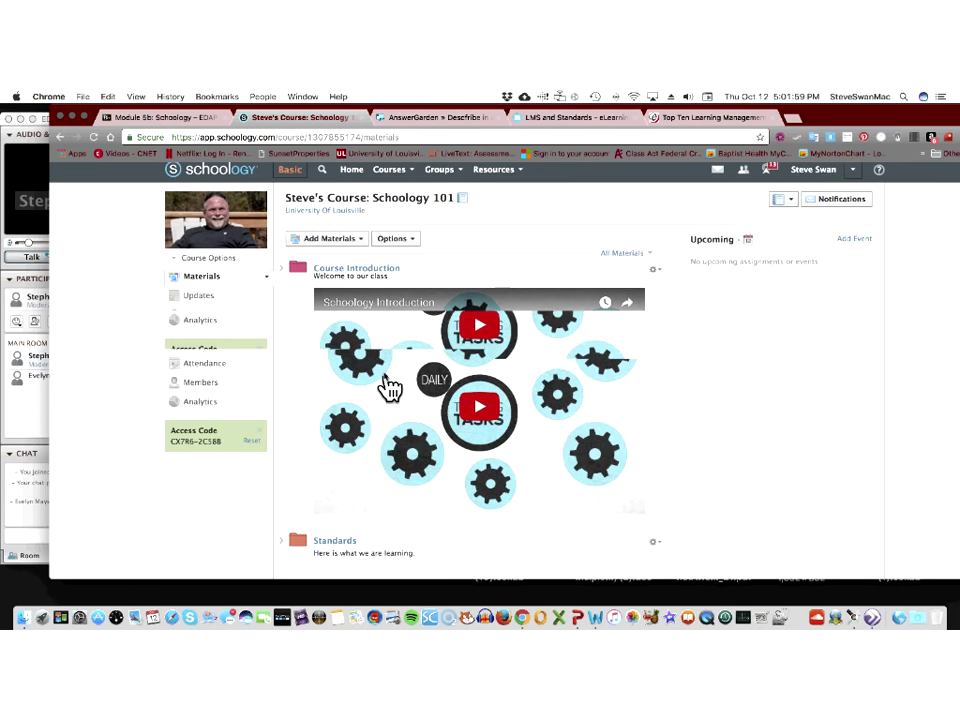
{"action": "left_click", "coordinate": [336, 461]}
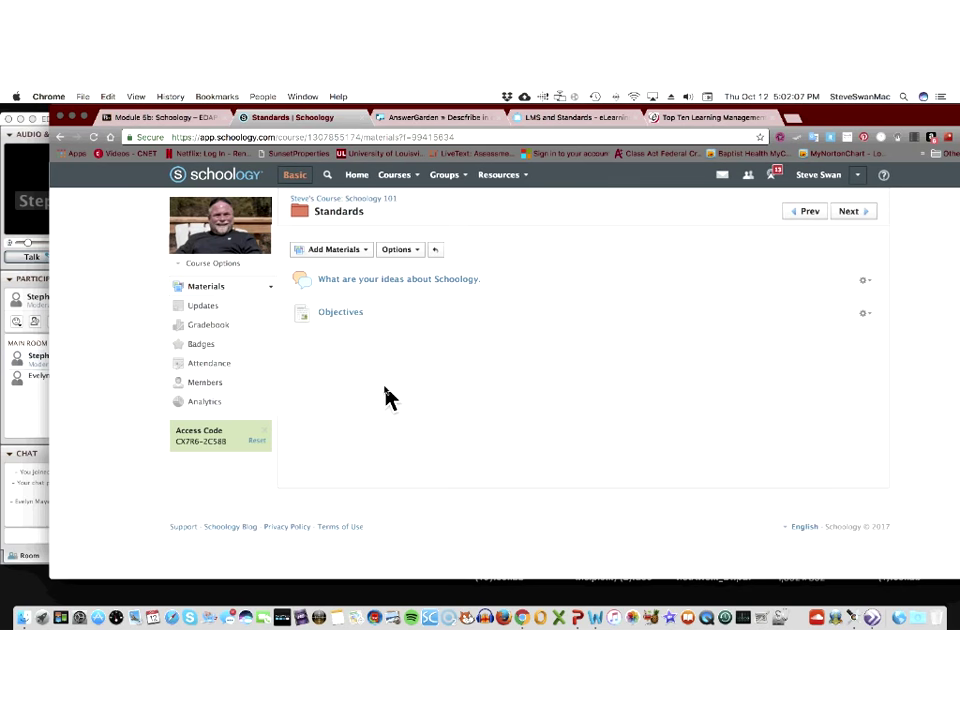
- Find the Seneca High School course "Math Concepts: Section 1" in the course list and open it
{"action": "left_click", "coordinate": [413, 182]}
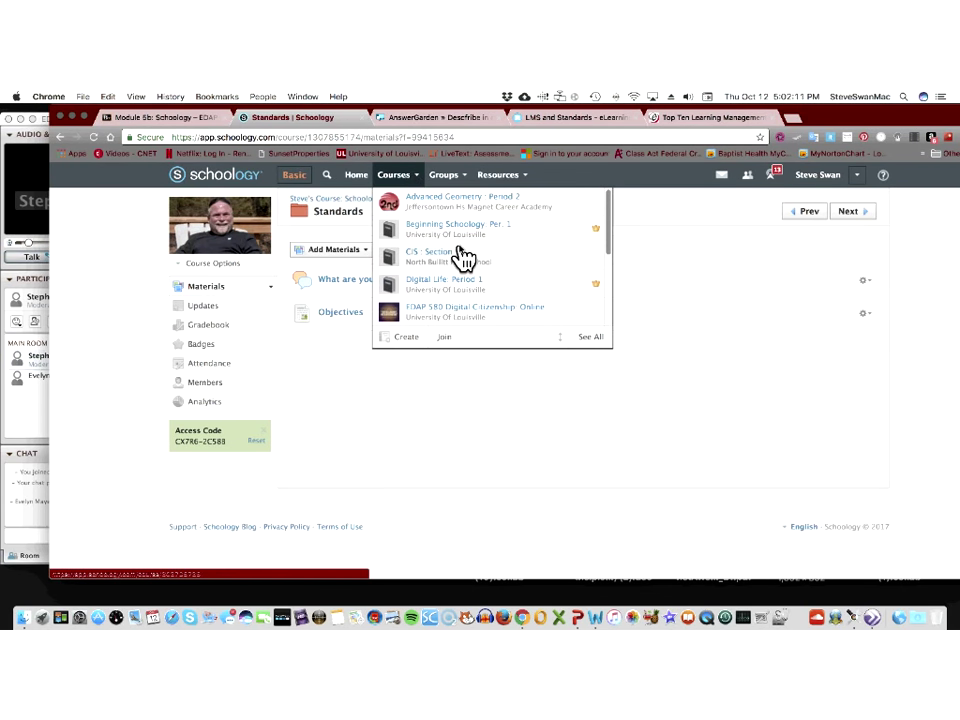
{"action": "scroll", "coordinate": [463, 258], "scroll_direction": "down", "scroll_amount": 5}
{"action": "scroll", "coordinate": [465, 259], "scroll_direction": "down", "scroll_amount": 2}
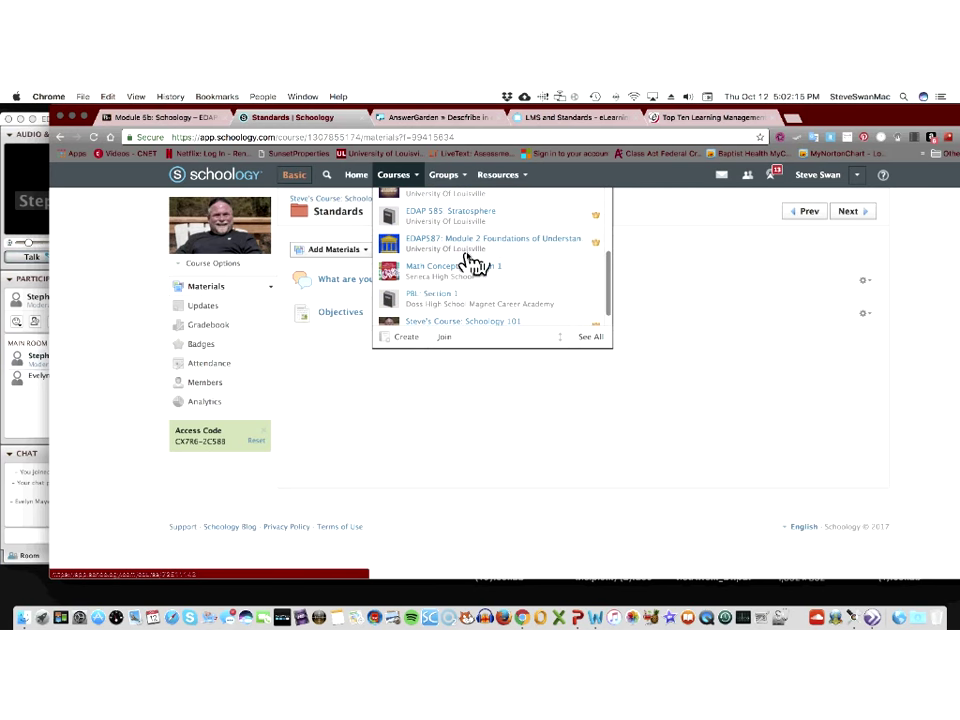
{"action": "left_click", "coordinate": [421, 270]}
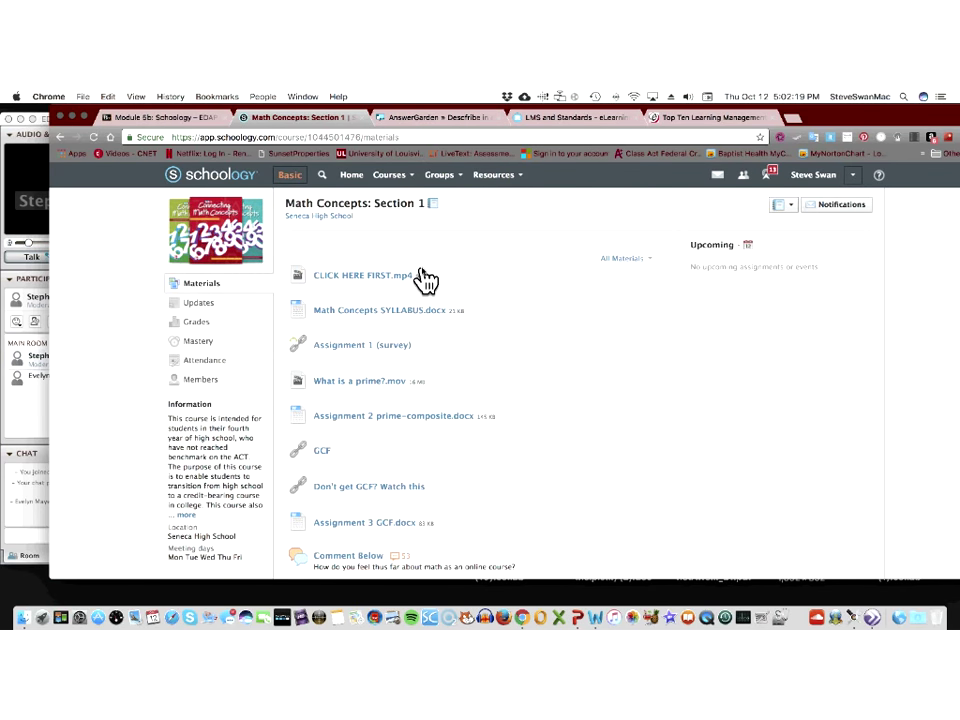
- Play the beginning of the video "CLICK HERE FIRST.mp4" and return to the Math Concepts materials list
{"action": "left_click", "coordinate": [350, 280]}
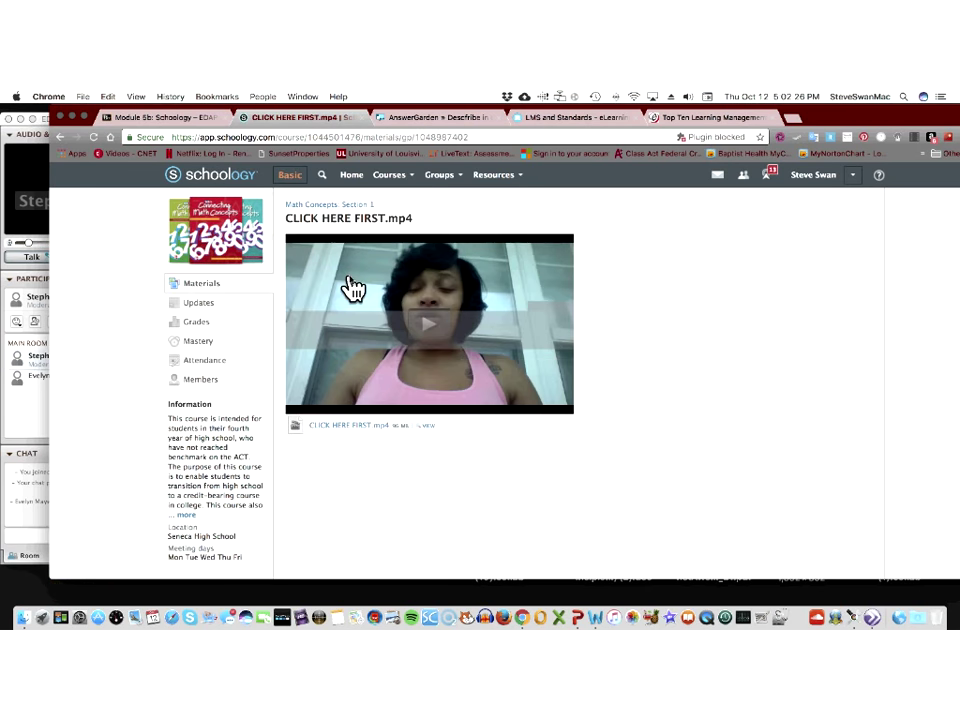
{"action": "left_click", "coordinate": [430, 326]}
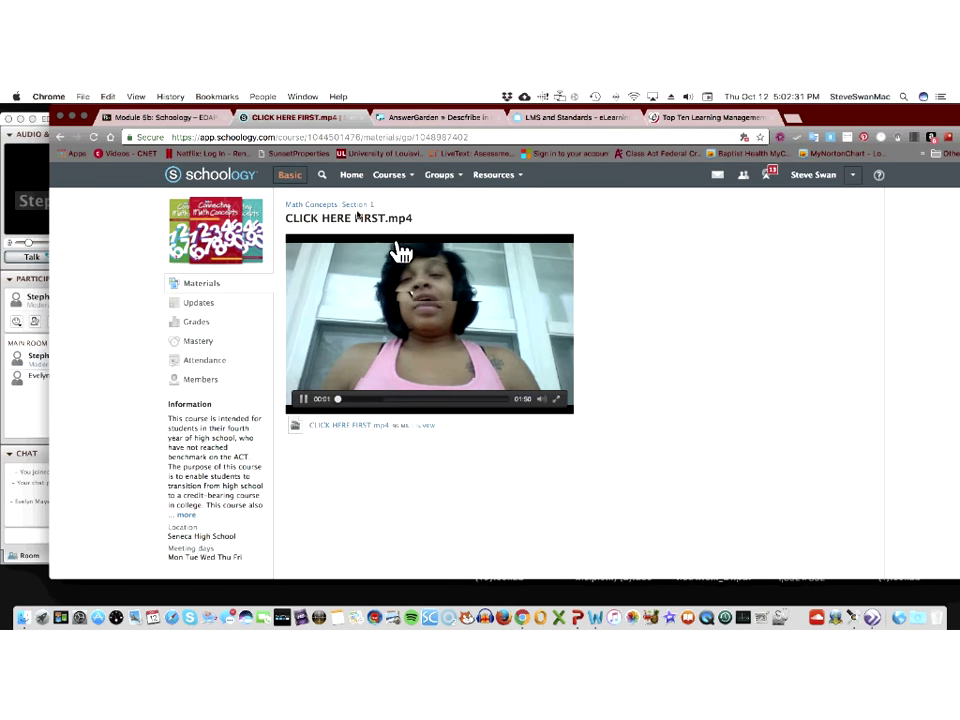
{"action": "left_click", "coordinate": [334, 205]}
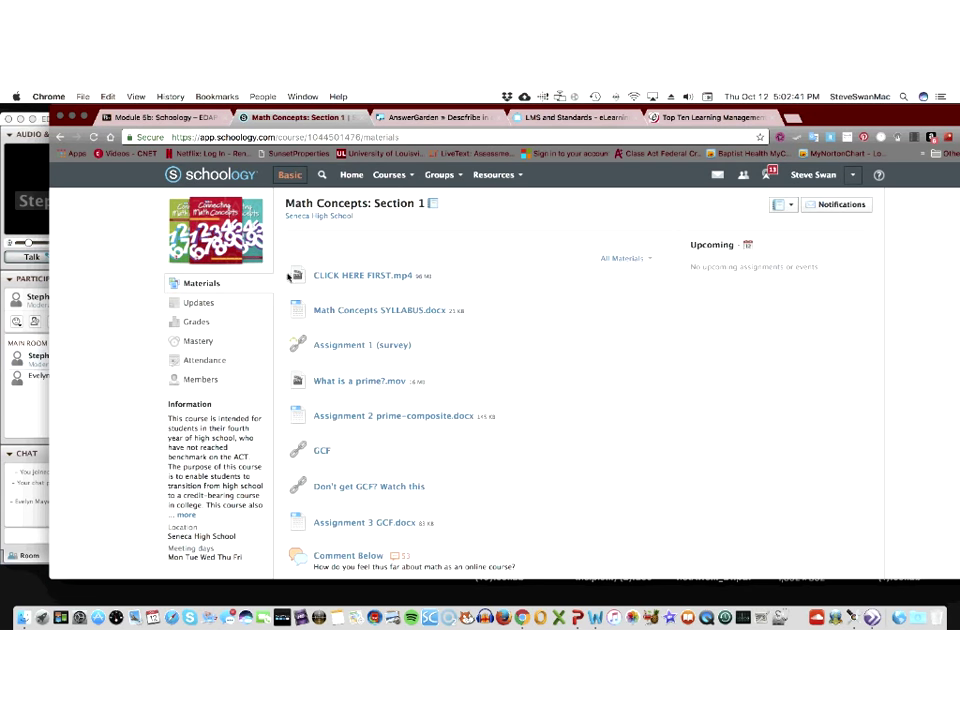
- Skim the document "Math Concepts SYLLABUS.docx" and go back to the Math Concepts materials list
{"action": "left_click", "coordinate": [375, 318]}
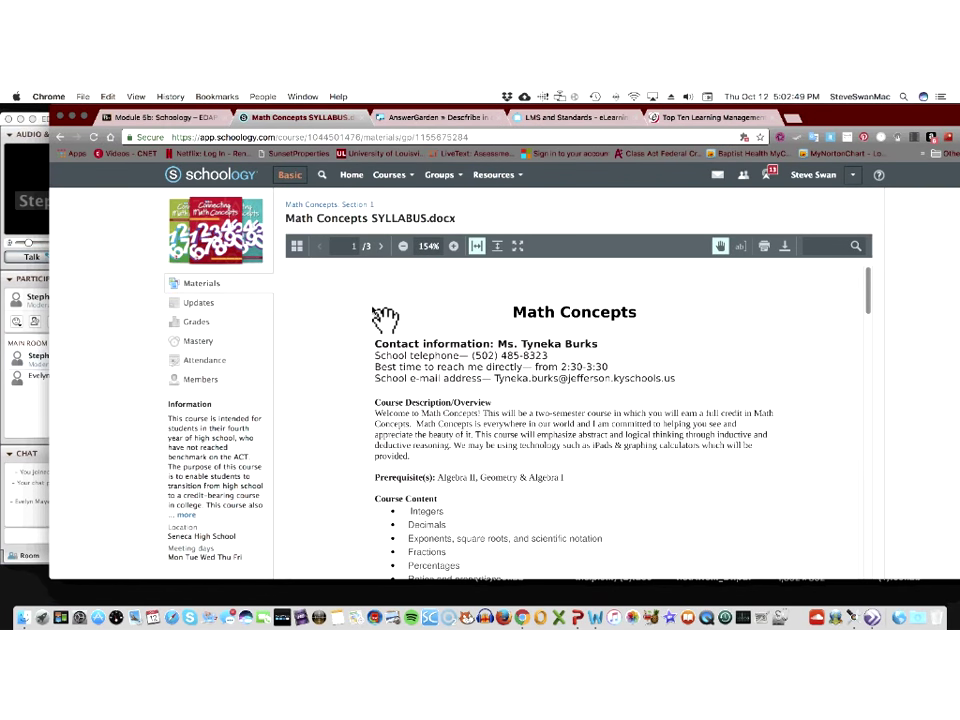
{"action": "scroll", "coordinate": [385, 318], "scroll_direction": "down", "scroll_amount": 5}
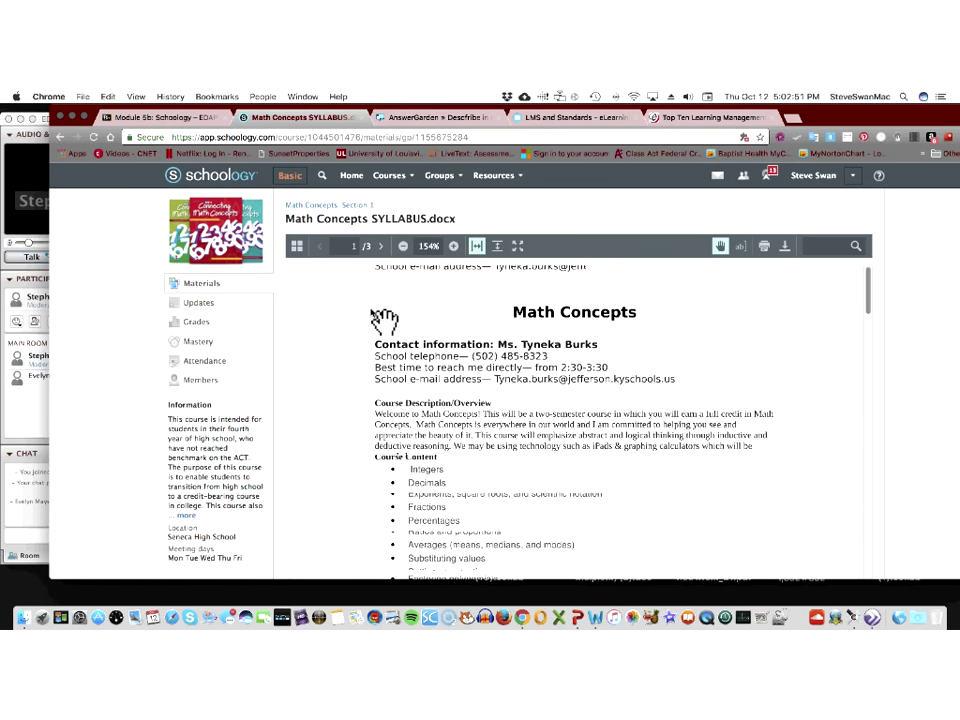
{"action": "scroll", "coordinate": [383, 320], "scroll_direction": "down", "scroll_amount": 5}
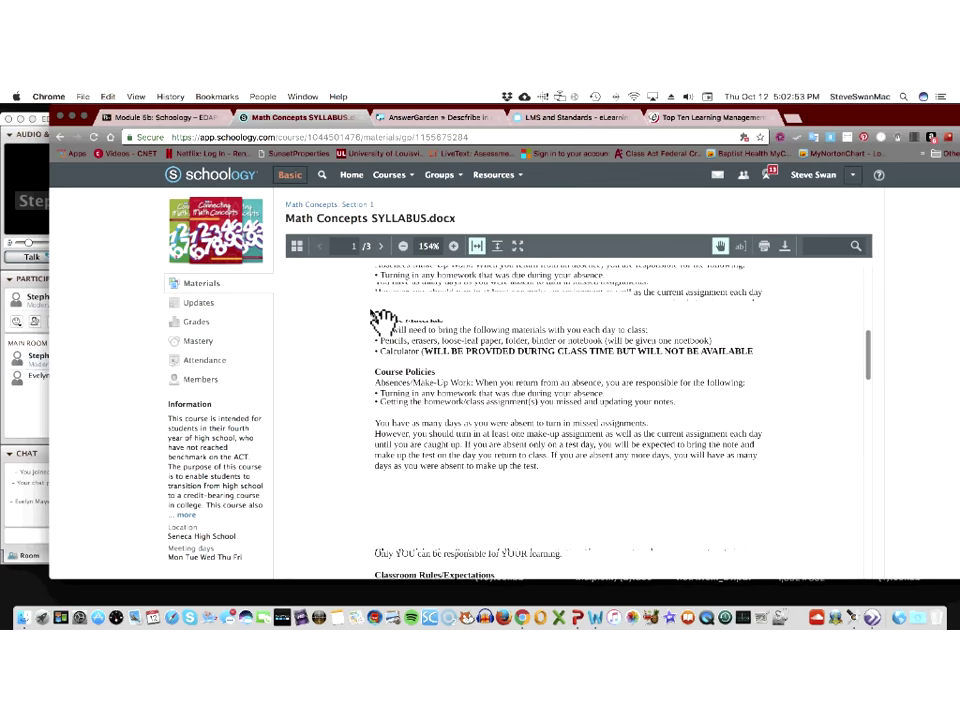
{"action": "scroll", "coordinate": [380, 318], "scroll_direction": "up", "scroll_amount": 10}
{"action": "left_click", "coordinate": [322, 205]}
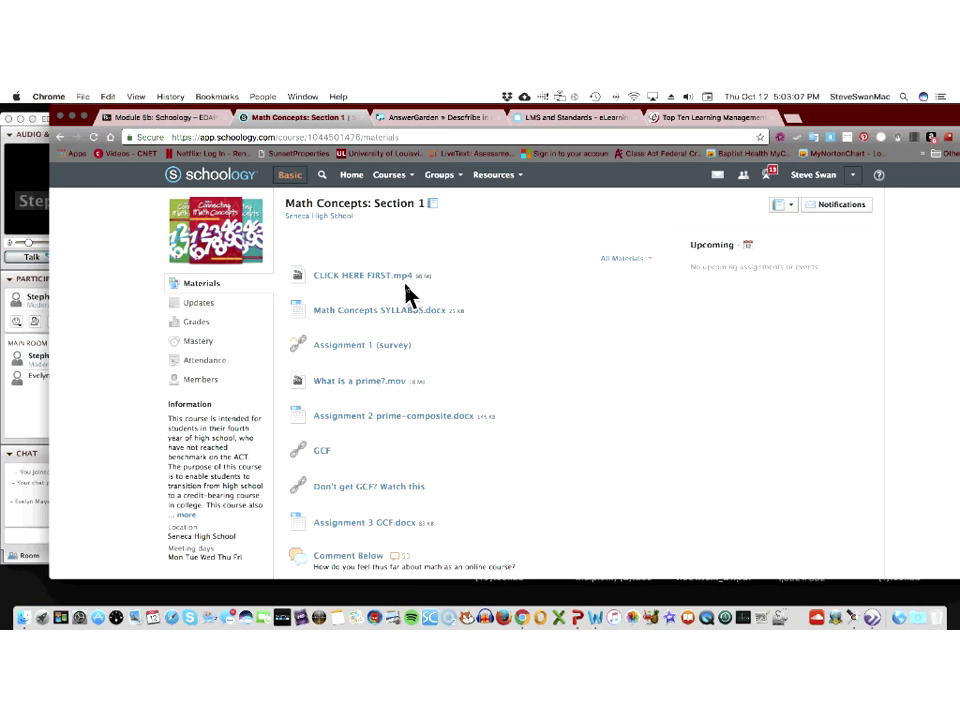
- Open "Assignment 1 (survey)" and look through its questions about the online course experience
{"action": "left_click", "coordinate": [356, 345]}
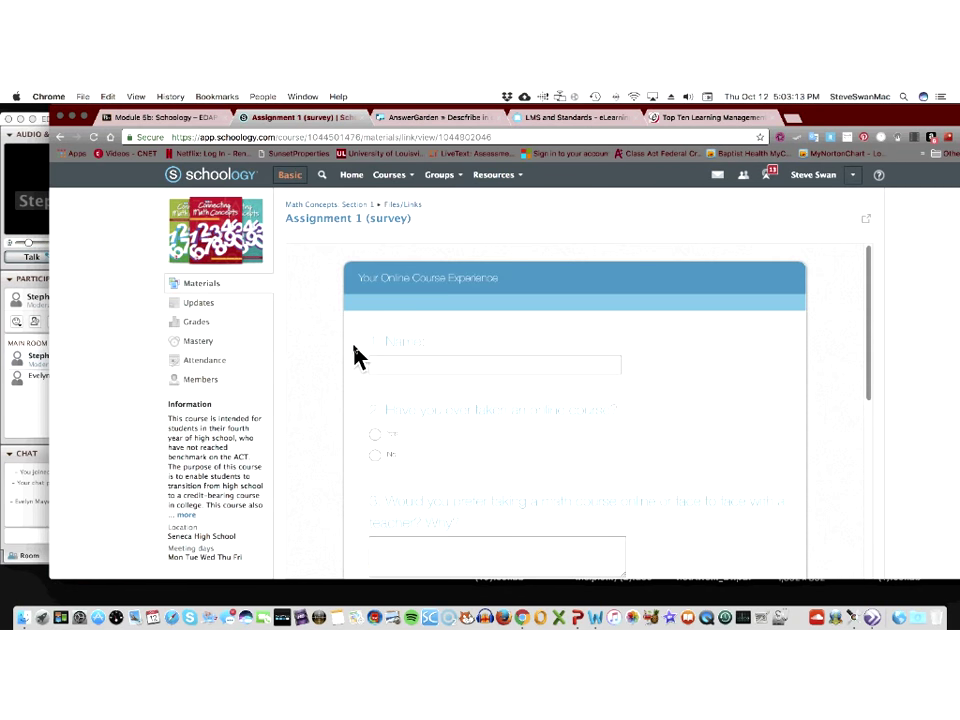
{"action": "scroll", "coordinate": [358, 347], "scroll_direction": "down", "scroll_amount": 2}
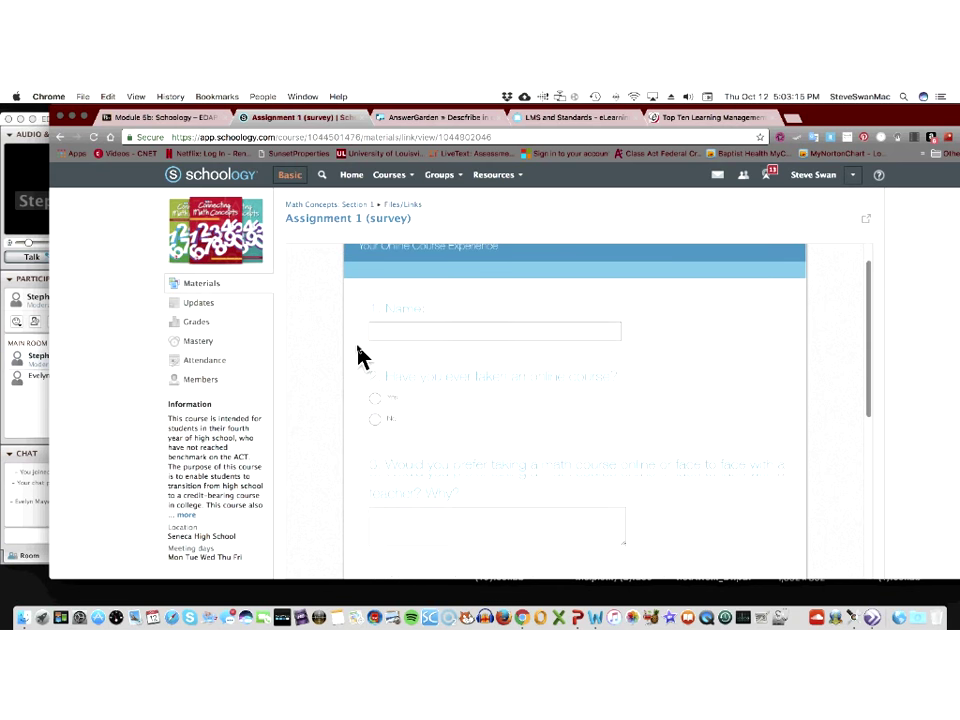
{"action": "left_click", "coordinate": [405, 318]}
{"action": "scroll", "coordinate": [384, 327], "scroll_direction": "down", "scroll_amount": 3}
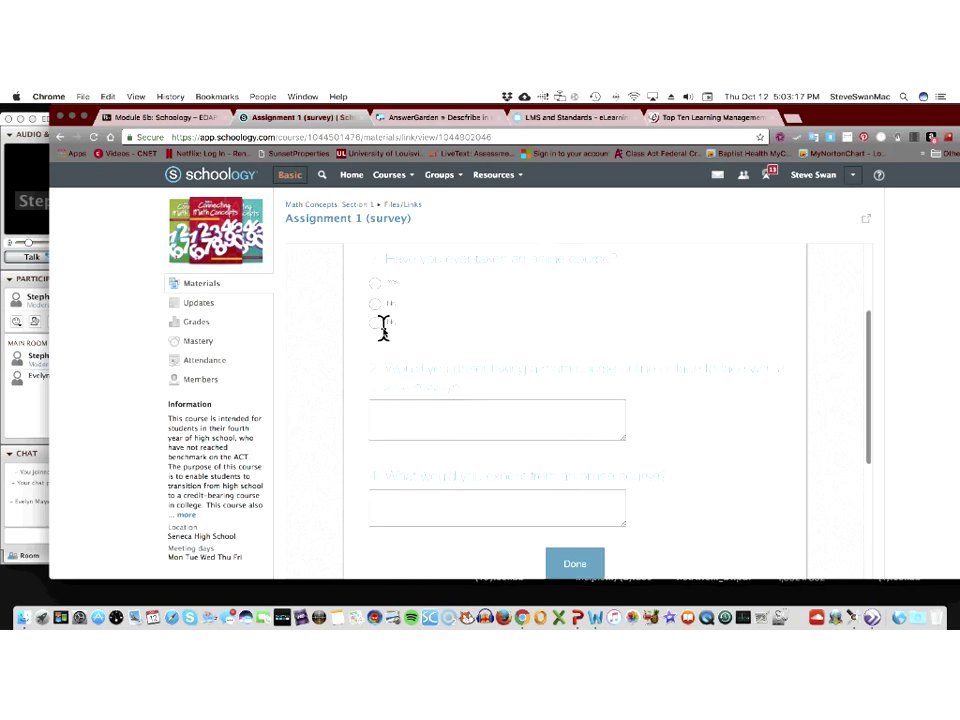
- Read the remaining questions of the "Assignment 1 (survey)" form and return to the Math Concepts materials list
{"action": "scroll", "coordinate": [384, 335], "scroll_direction": "down", "scroll_amount": 3}
{"action": "scroll", "coordinate": [388, 340], "scroll_direction": "down", "scroll_amount": 5}
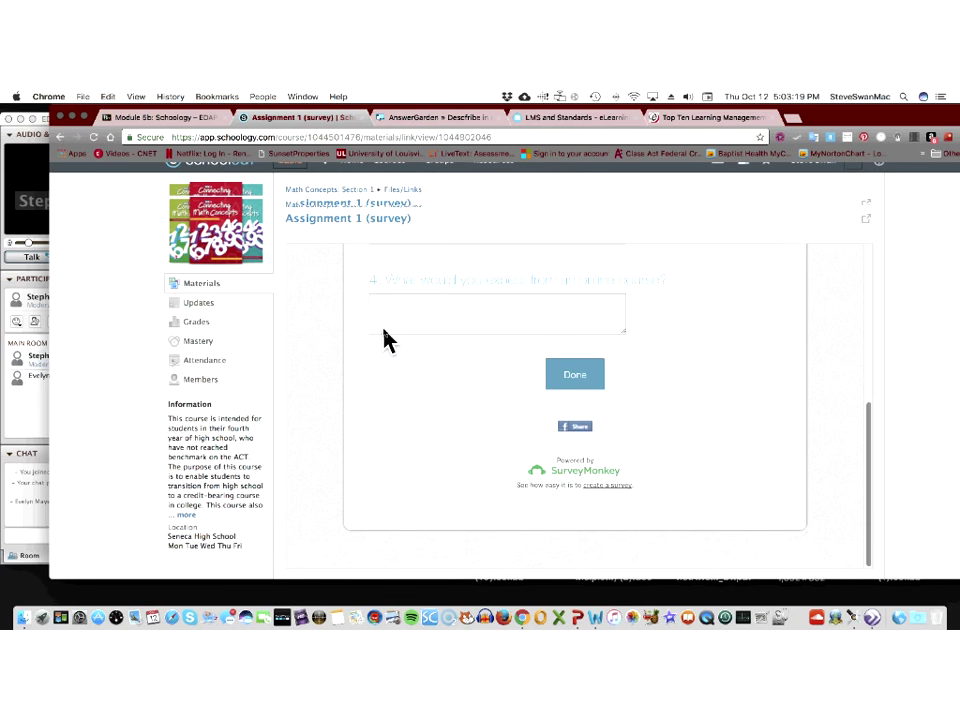
{"action": "scroll", "coordinate": [388, 341], "scroll_direction": "up", "scroll_amount": 10}
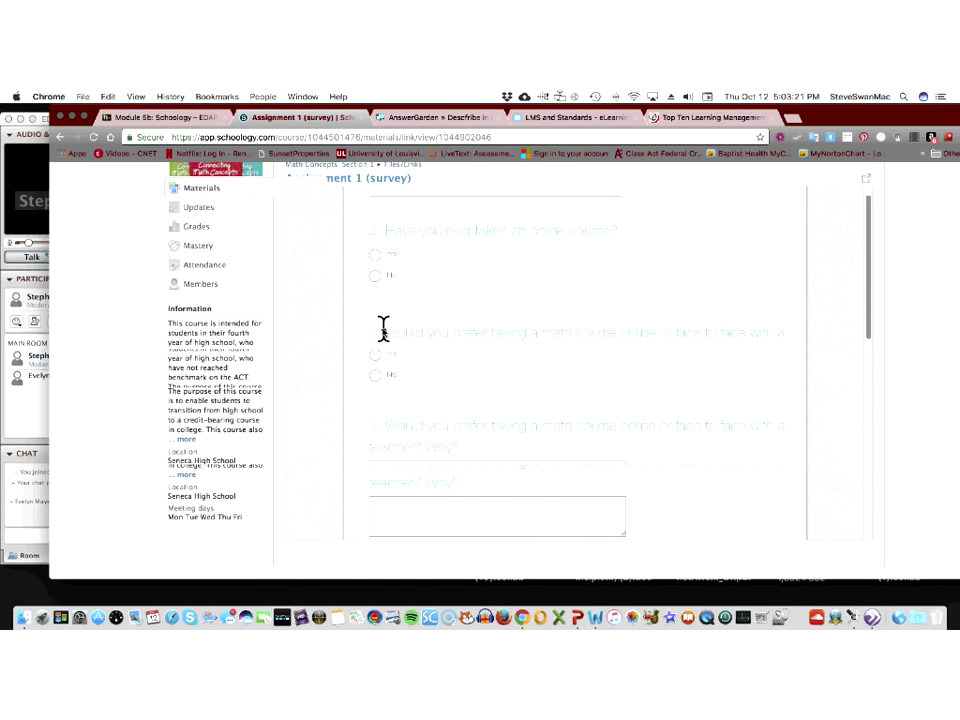
{"action": "left_click", "coordinate": [397, 332]}
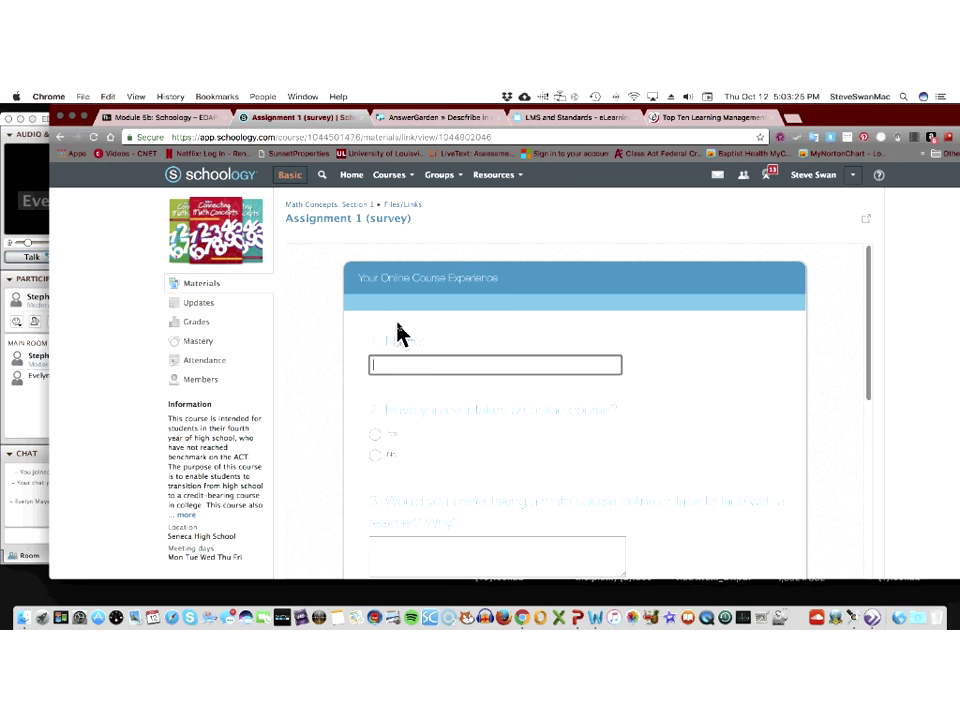
{"action": "left_click", "coordinate": [317, 207]}
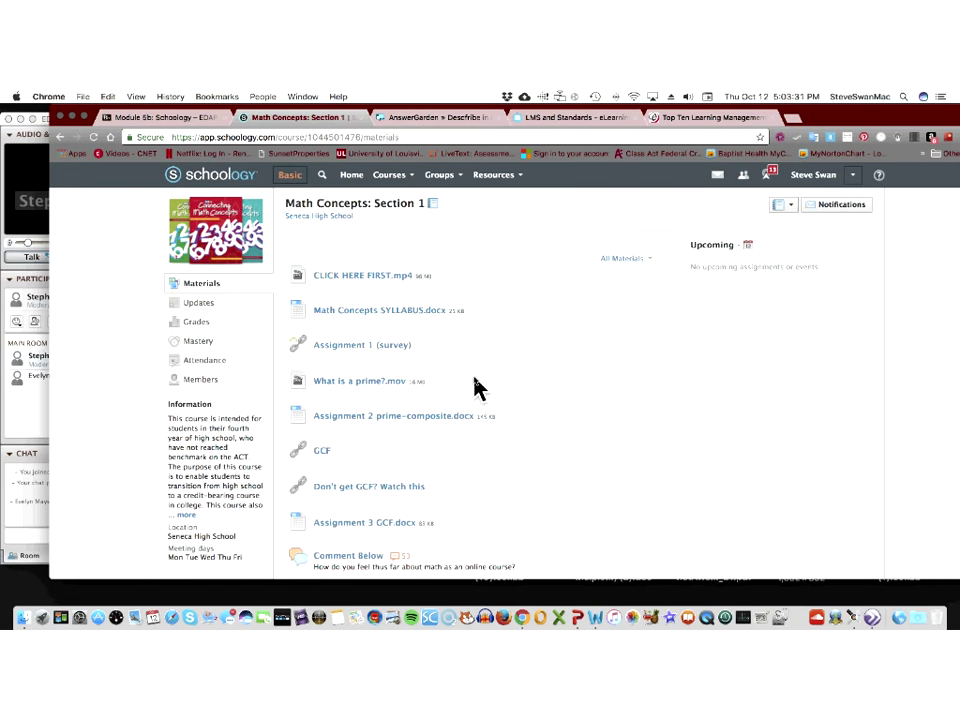
- Open the "GCF" link from the materials list, view the start of its YouTube cartoon, and close the video
{"action": "scroll", "coordinate": [478, 388], "scroll_direction": "down", "scroll_amount": 1}
{"action": "scroll", "coordinate": [477, 388], "scroll_direction": "down", "scroll_amount": 2}
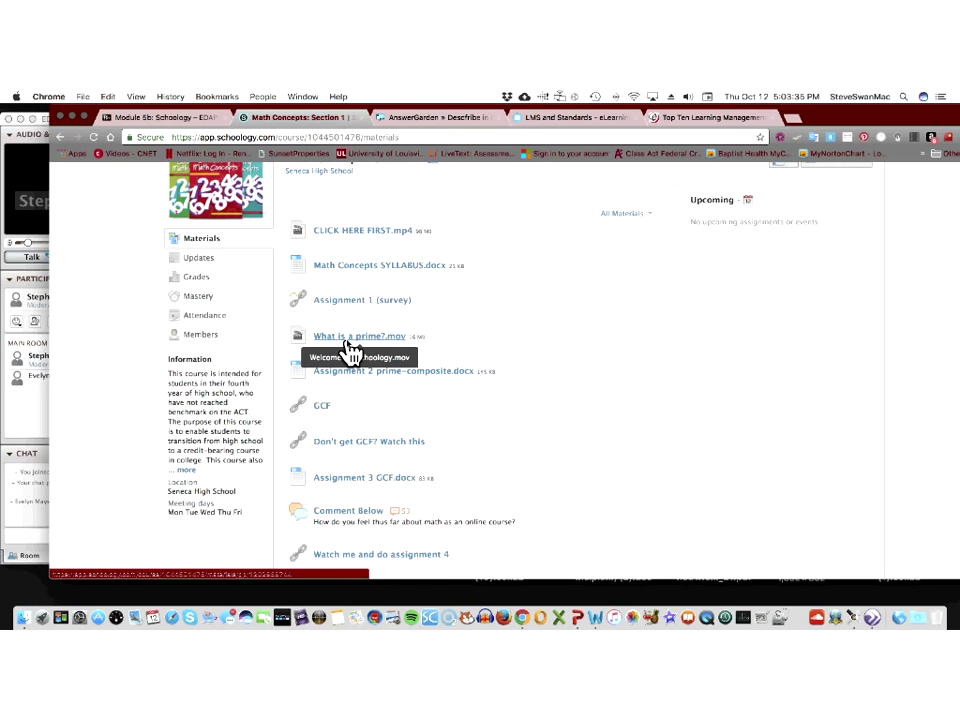
{"action": "scroll", "coordinate": [420, 390], "scroll_direction": "down", "scroll_amount": 2}
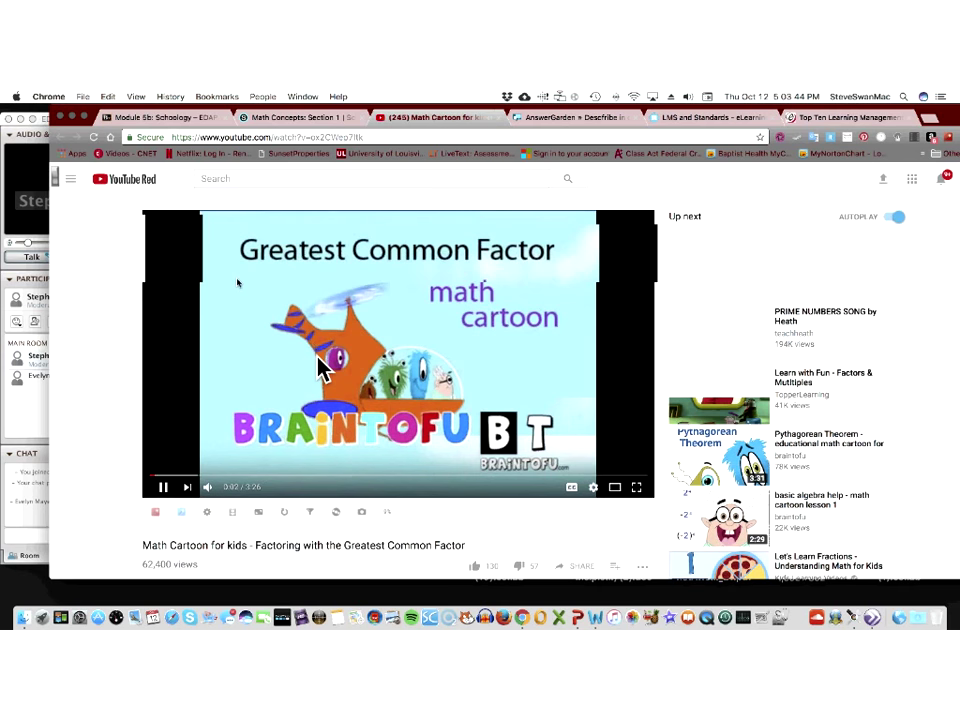
{"action": "left_click", "coordinate": [268, 122]}
{"action": "left_click", "coordinate": [484, 122]}
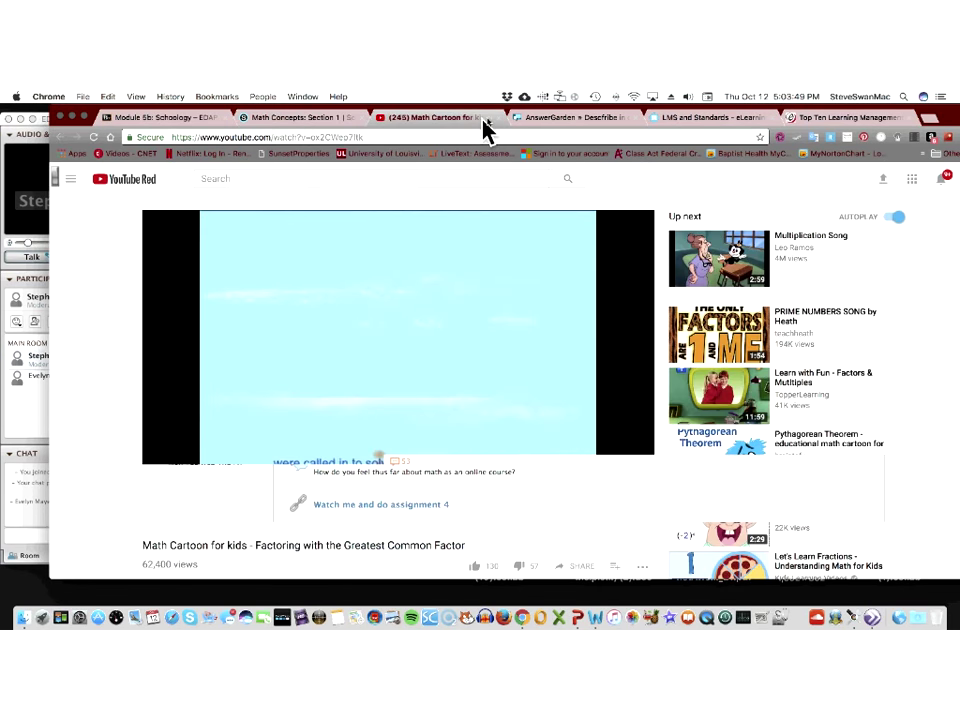
{"action": "left_click", "coordinate": [498, 120]}
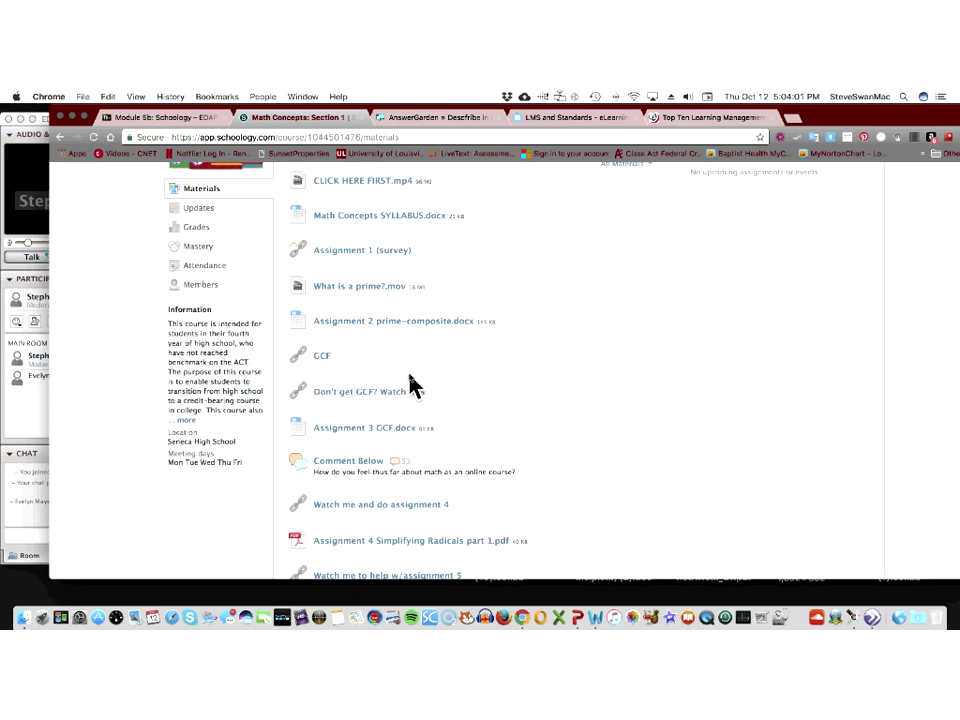
- Open the link "Don't get GCF? Watch this", check its page, and go back to the Math Concepts materials list
{"action": "scroll", "coordinate": [412, 384], "scroll_direction": "down", "scroll_amount": 2}
{"action": "scroll", "coordinate": [413, 386], "scroll_direction": "up", "scroll_amount": 2}
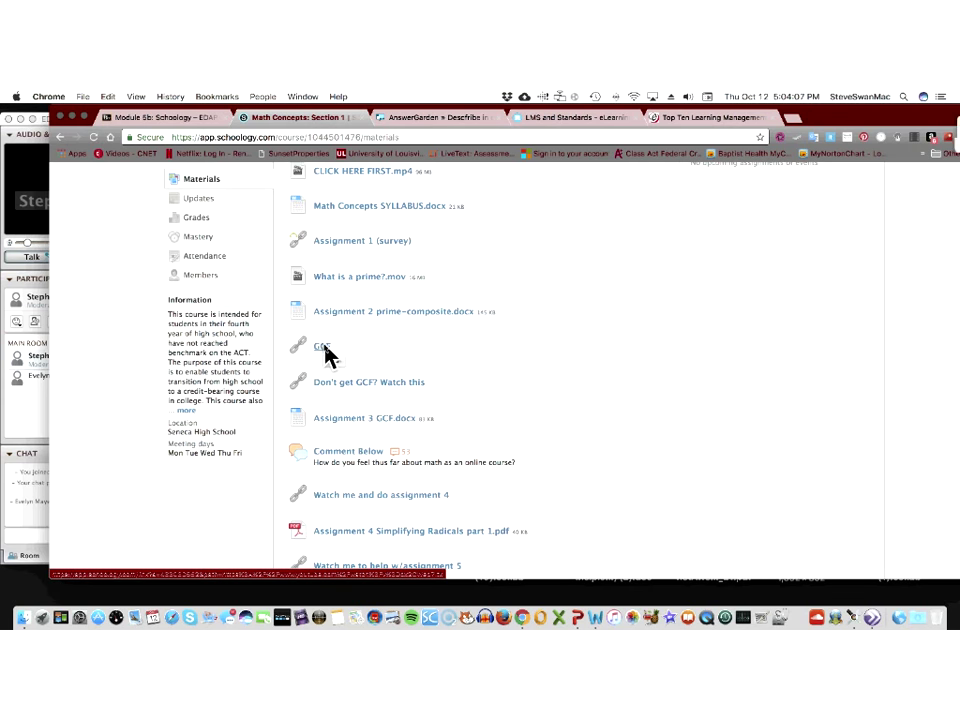
{"action": "scroll", "coordinate": [345, 358], "scroll_direction": "down", "scroll_amount": 2}
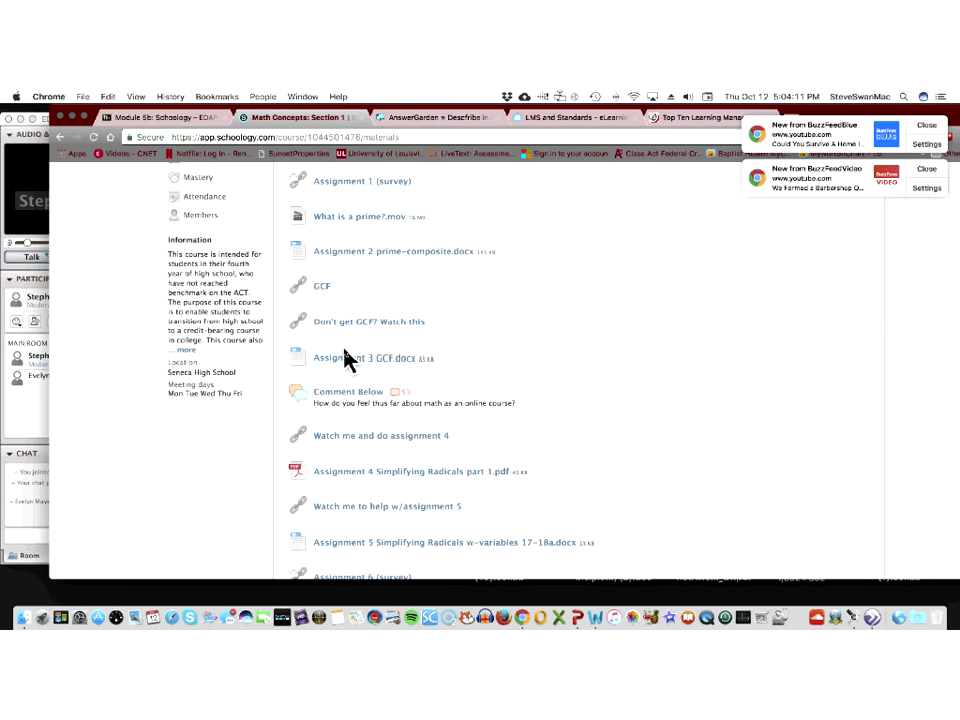
{"action": "scroll", "coordinate": [350, 340], "scroll_direction": "down", "scroll_amount": 1}
{"action": "left_click", "coordinate": [353, 315]}
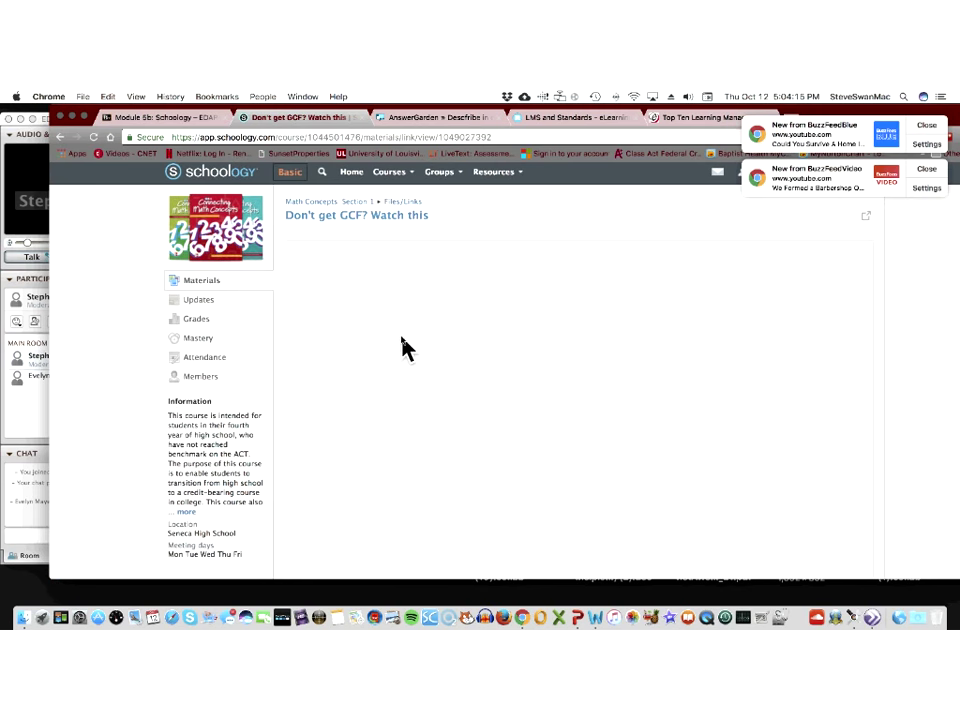
{"action": "scroll", "coordinate": [408, 347], "scroll_direction": "down", "scroll_amount": 1}
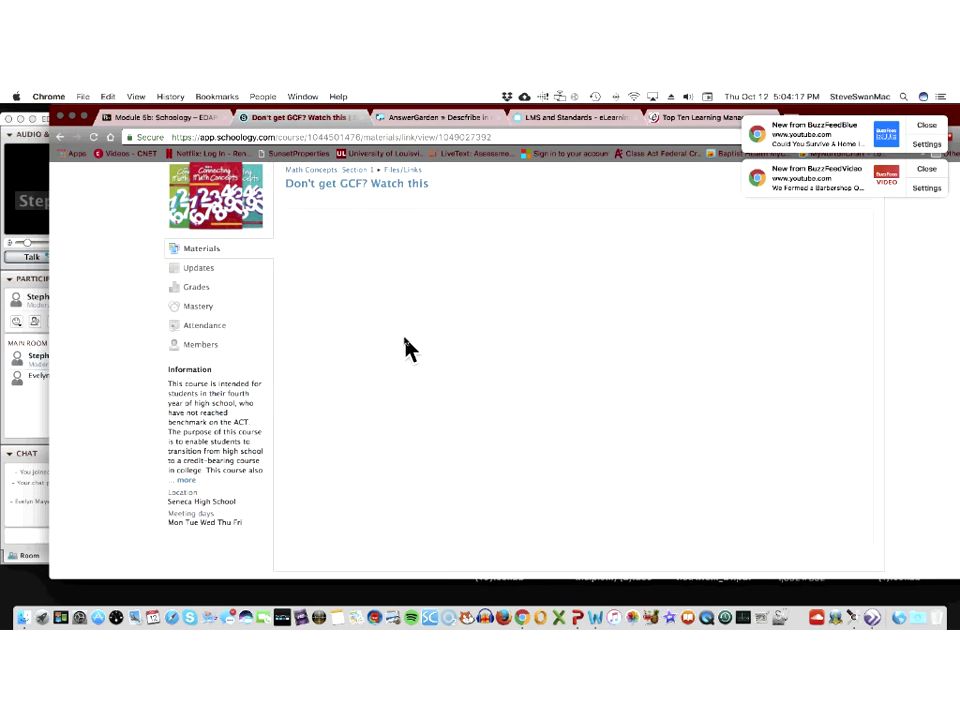
{"action": "scroll", "coordinate": [408, 347], "scroll_direction": "down", "scroll_amount": 2}
{"action": "scroll", "coordinate": [408, 347], "scroll_direction": "up", "scroll_amount": 3}
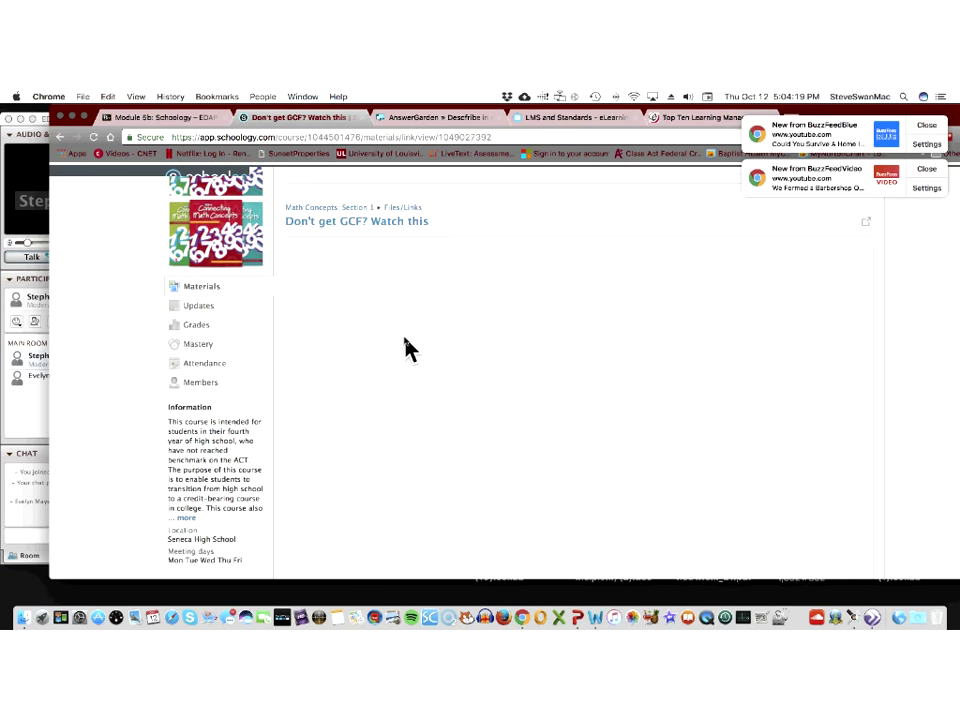
{"action": "left_click", "coordinate": [331, 206]}
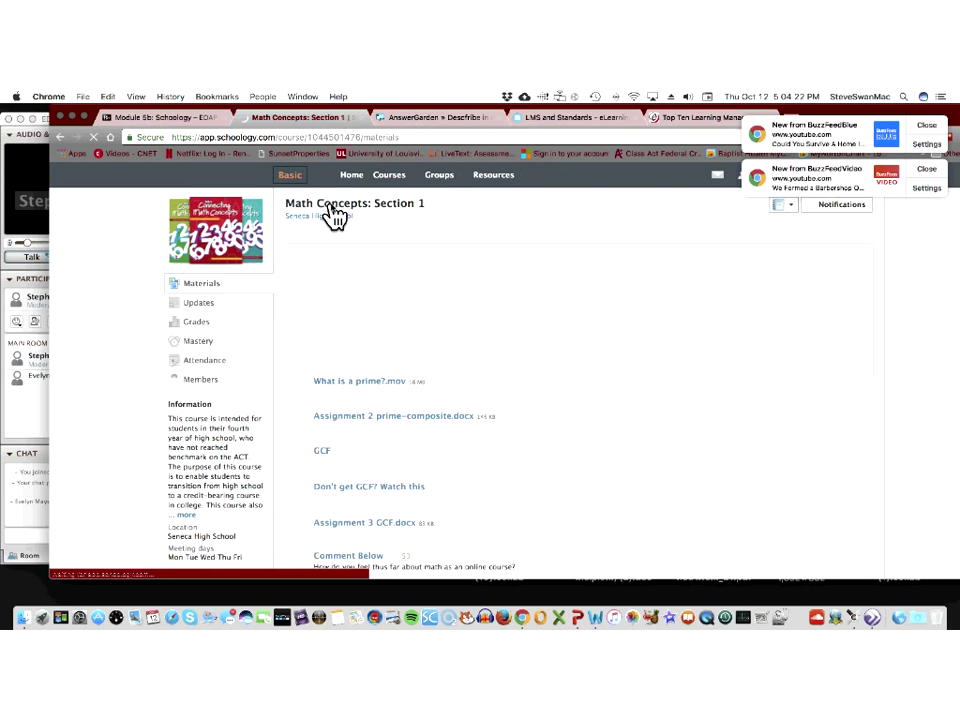
- Open "Assignment 3 GCF.docx", look through its greatest common factor problems, and return to the course materials
{"action": "scroll", "coordinate": [358, 306], "scroll_direction": "down", "scroll_amount": 4}
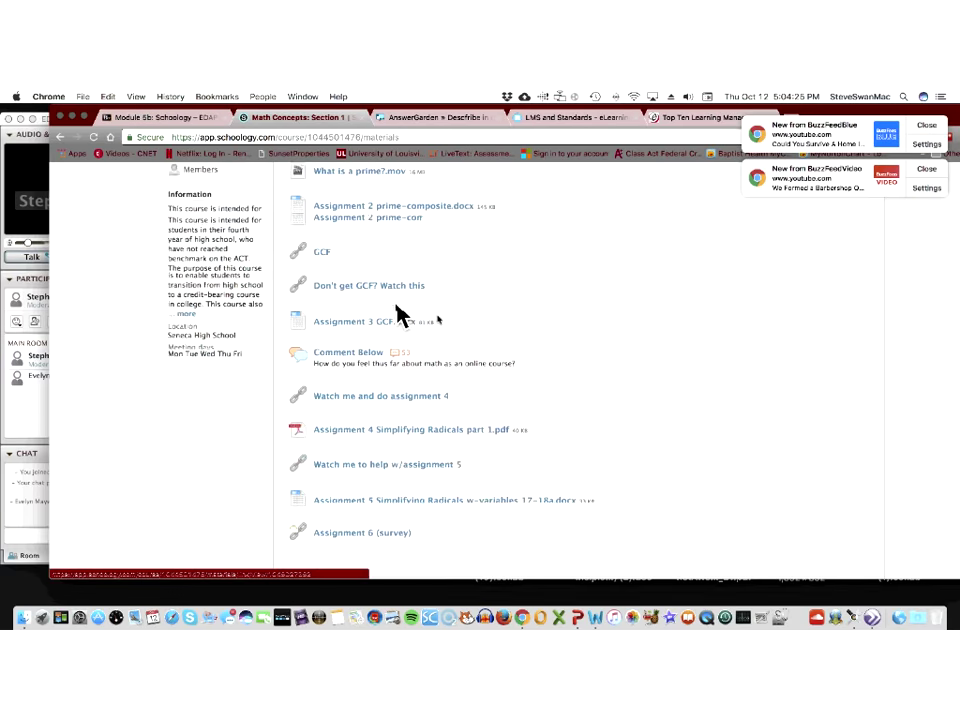
{"action": "left_click", "coordinate": [342, 300]}
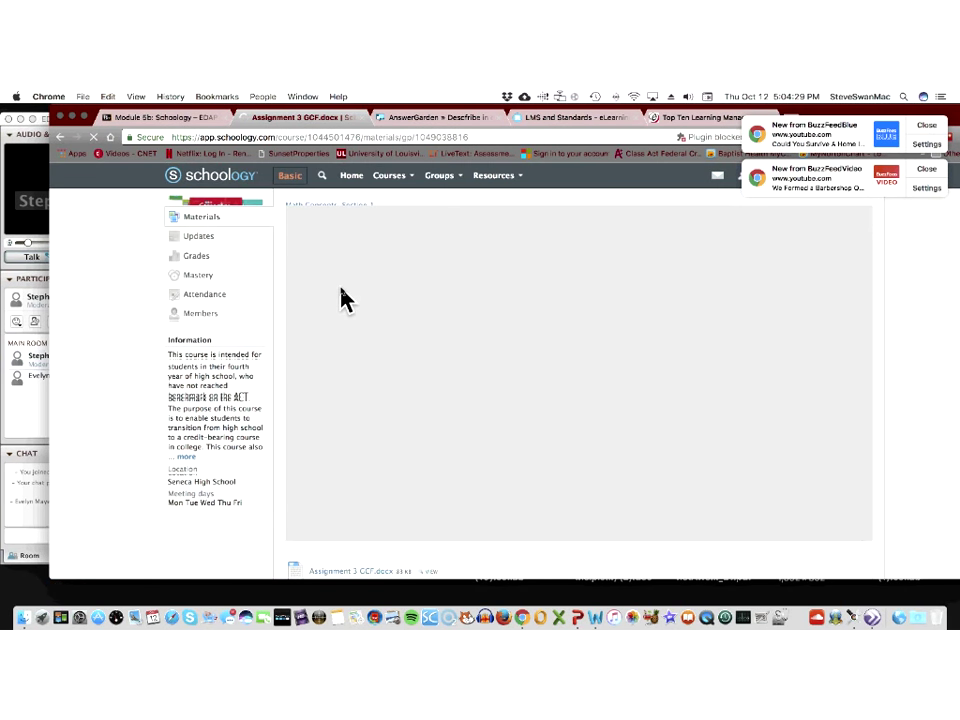
{"action": "scroll", "coordinate": [342, 298], "scroll_direction": "down", "scroll_amount": 3}
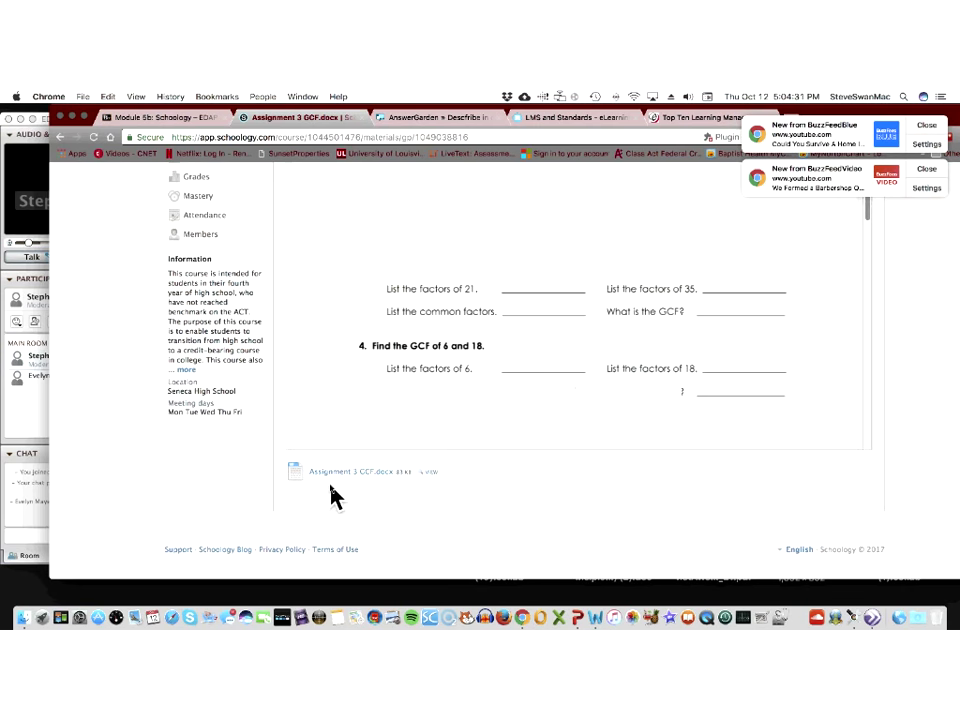
{"action": "scroll", "coordinate": [375, 458], "scroll_direction": "up", "scroll_amount": 5}
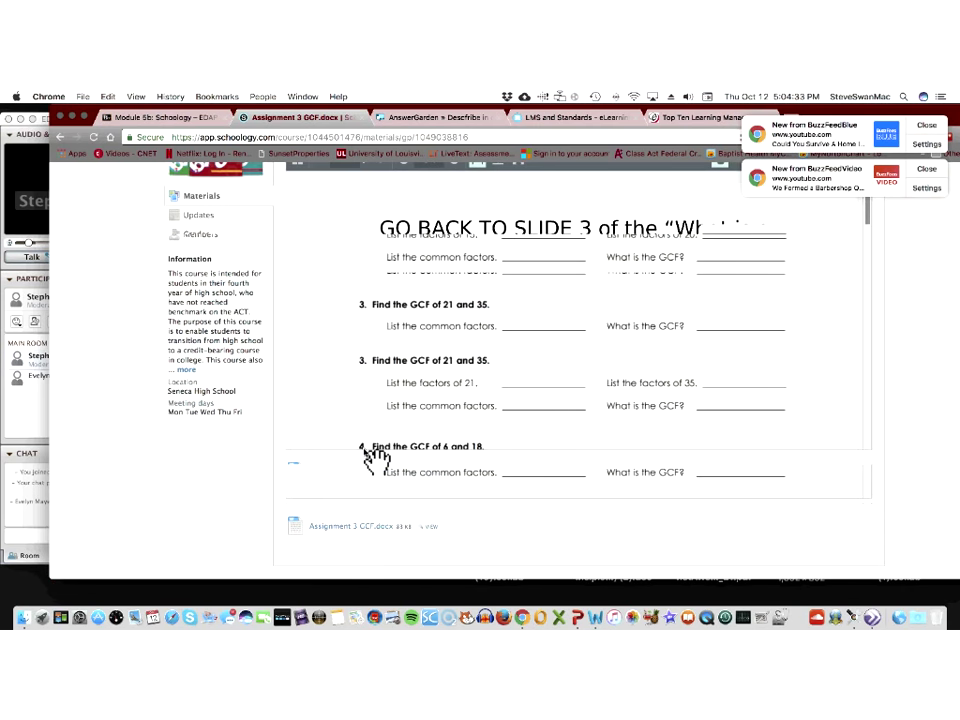
{"action": "scroll", "coordinate": [375, 458], "scroll_direction": "up", "scroll_amount": 1}
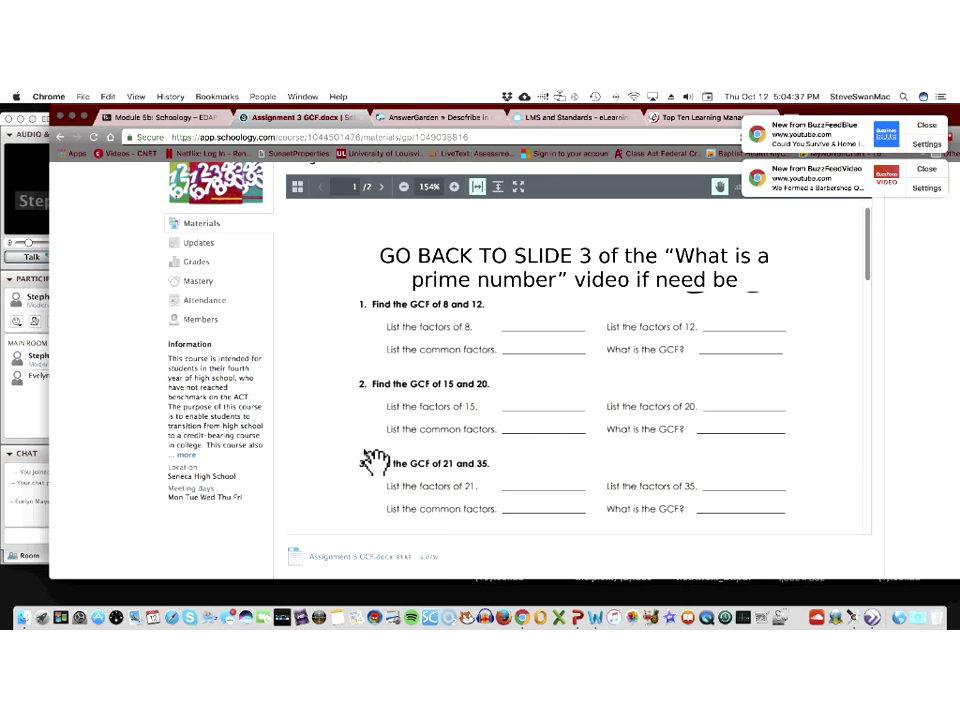
{"action": "scroll", "coordinate": [375, 460], "scroll_direction": "down", "scroll_amount": 3}
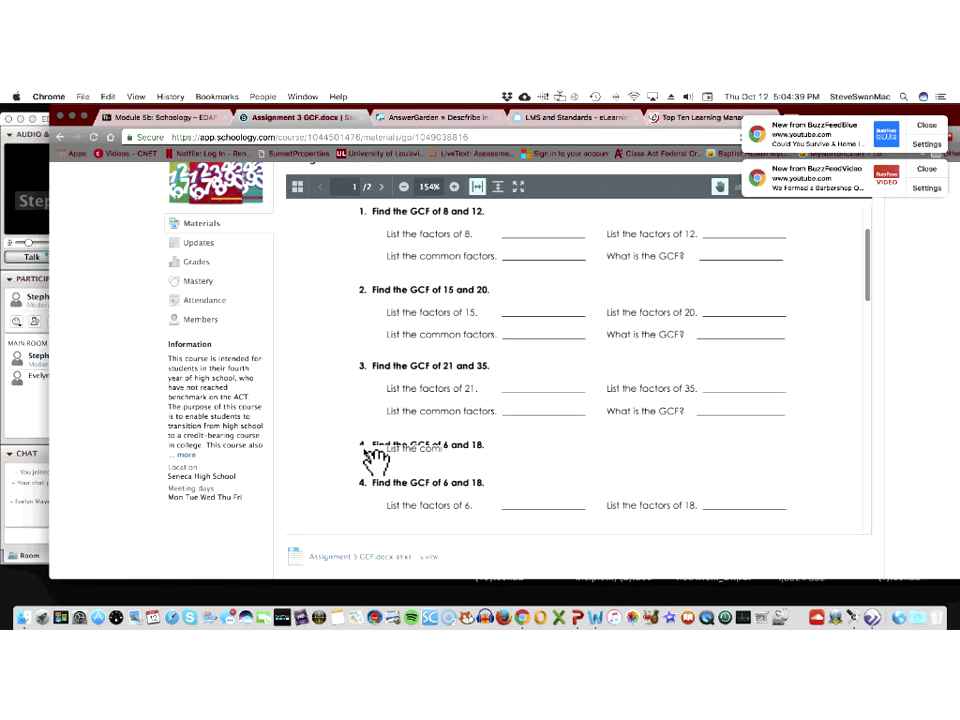
{"action": "scroll", "coordinate": [376, 445], "scroll_direction": "down", "scroll_amount": 5}
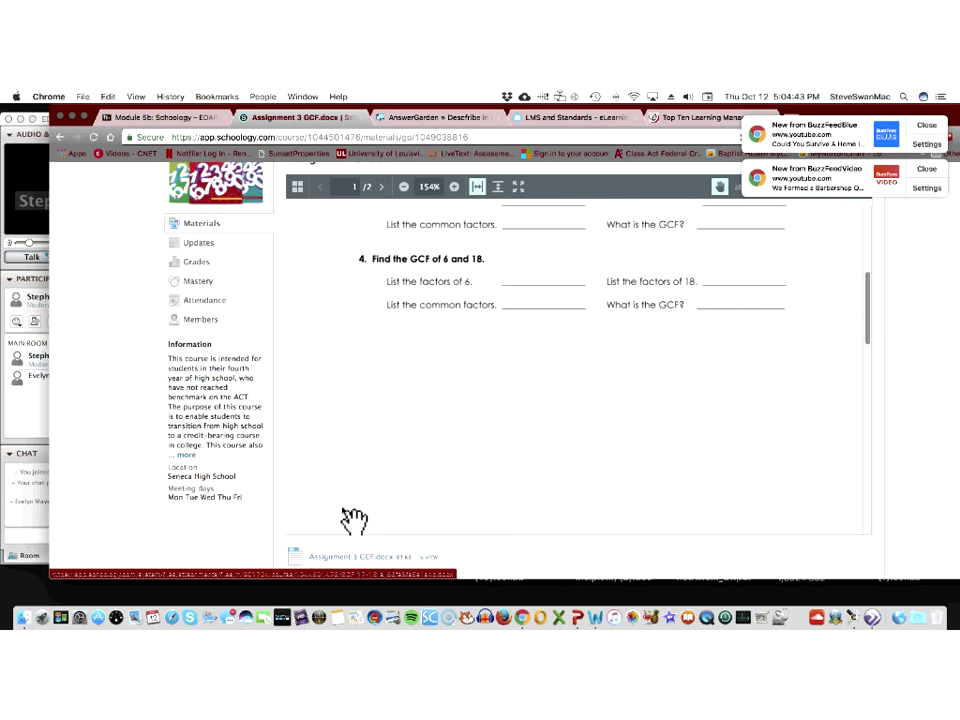
{"action": "scroll", "coordinate": [354, 518], "scroll_direction": "up", "scroll_amount": 5}
{"action": "scroll", "coordinate": [355, 513], "scroll_direction": "up", "scroll_amount": 6}
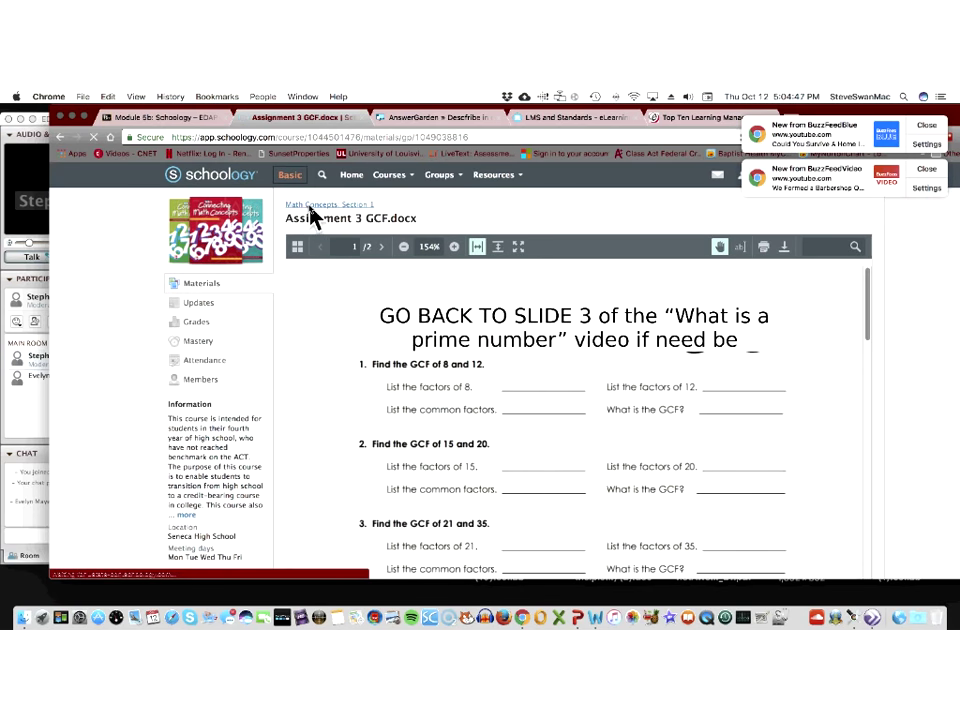
{"action": "left_click", "coordinate": [308, 207]}
- Open "Assignment 4 Simplifying Radicals part 1.pdf", skim its problems, and return to the course materials
{"action": "scroll", "coordinate": [338, 362], "scroll_direction": "down", "scroll_amount": 5}
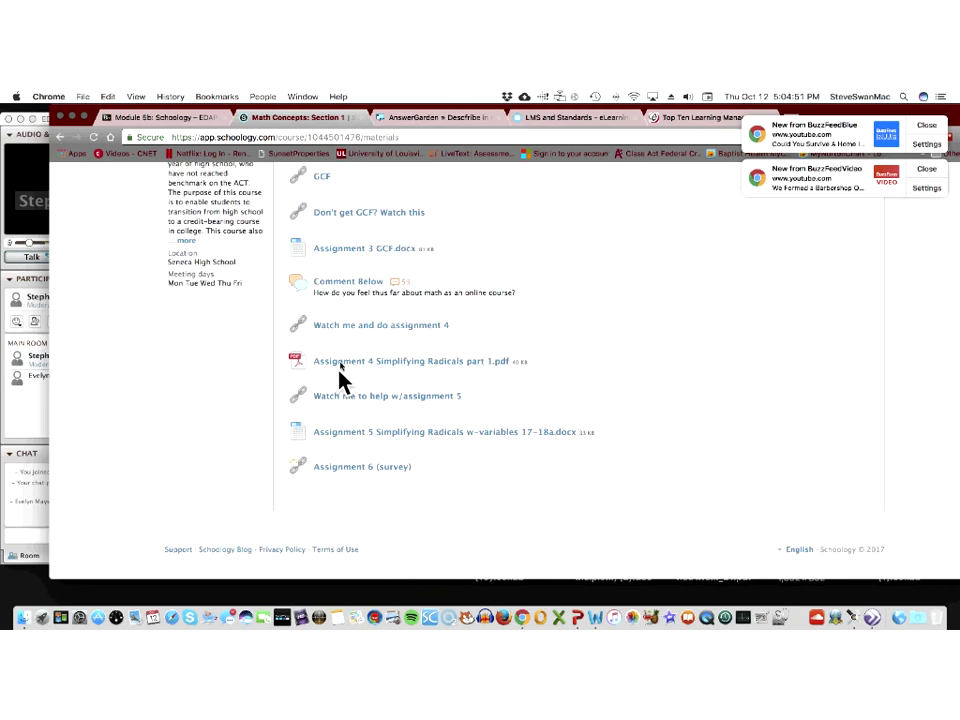
{"action": "left_click", "coordinate": [341, 362]}
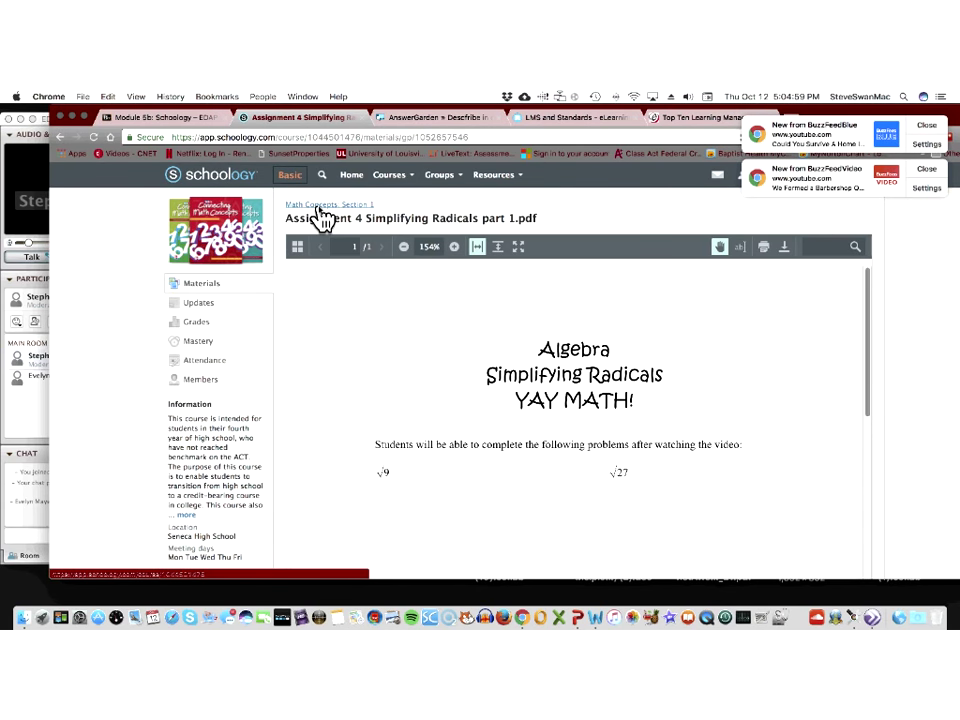
{"action": "scroll", "coordinate": [322, 218], "scroll_direction": "down", "scroll_amount": 5}
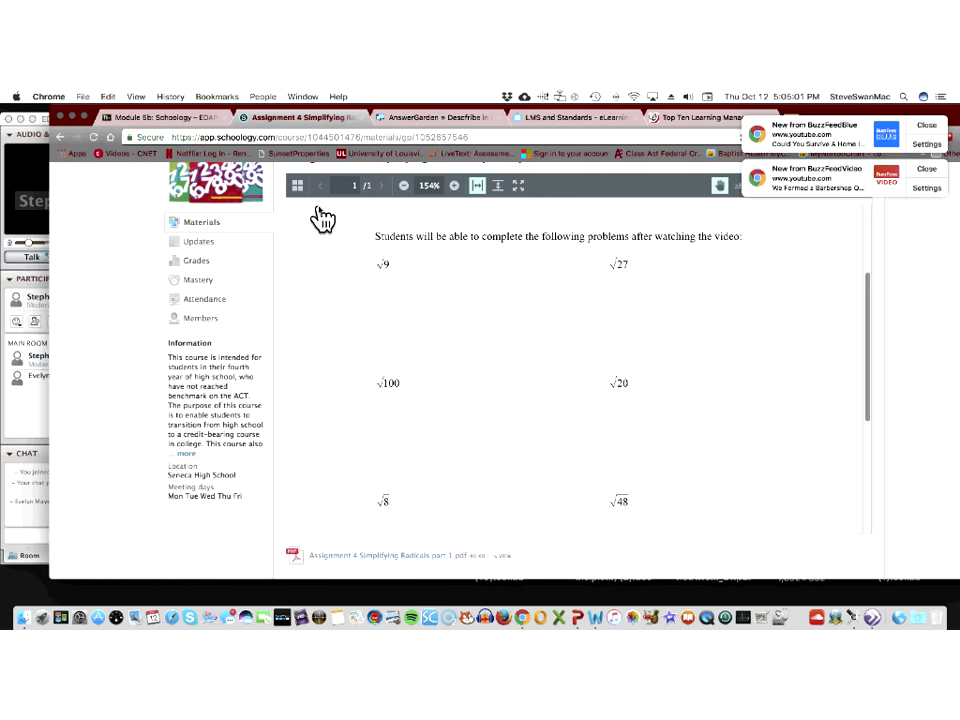
{"action": "scroll", "coordinate": [328, 216], "scroll_direction": "up", "scroll_amount": 6}
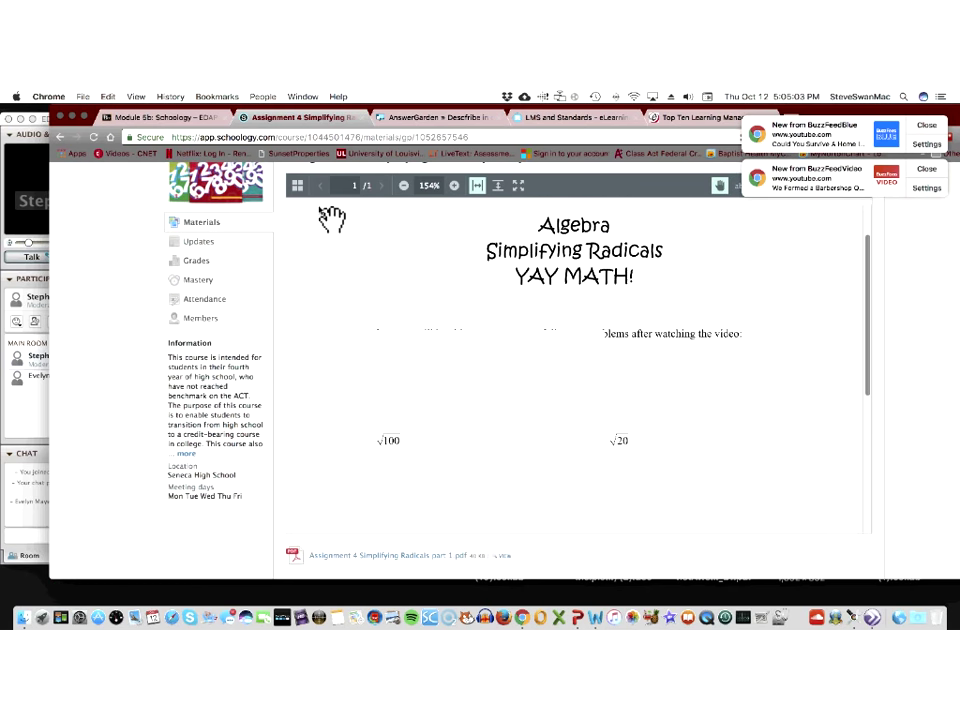
{"action": "scroll", "coordinate": [331, 218], "scroll_direction": "up", "scroll_amount": 1}
{"action": "left_click", "coordinate": [332, 208]}
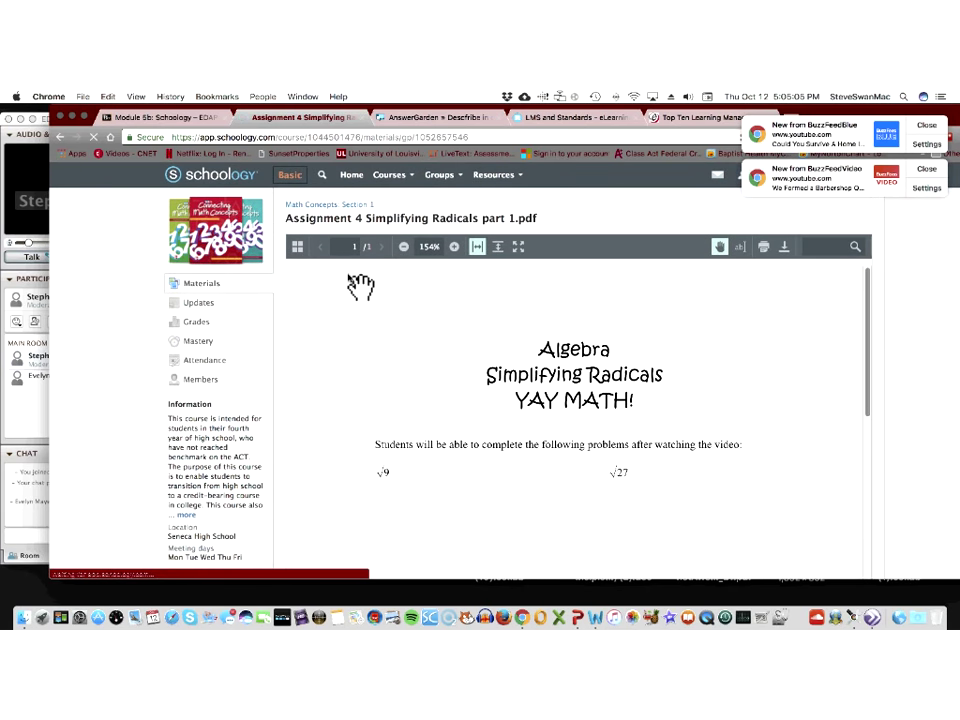
- Watch part of the "Watch me to help w/assignment 5" video on YouTube and close it
{"action": "scroll", "coordinate": [376, 327], "scroll_direction": "down", "scroll_amount": 6}
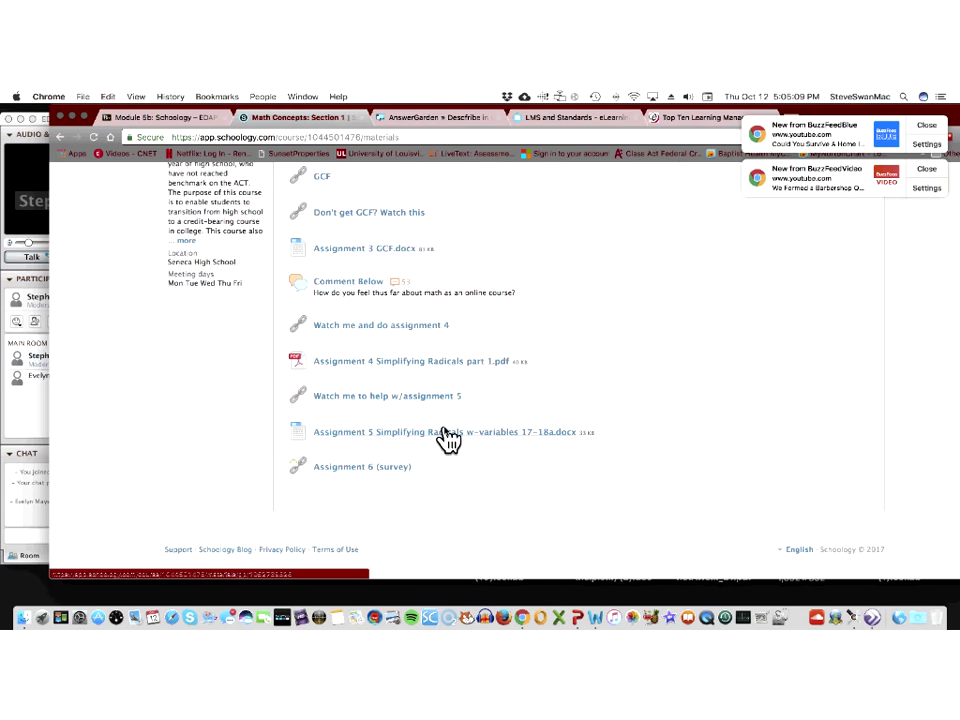
{"action": "left_click", "coordinate": [366, 398]}
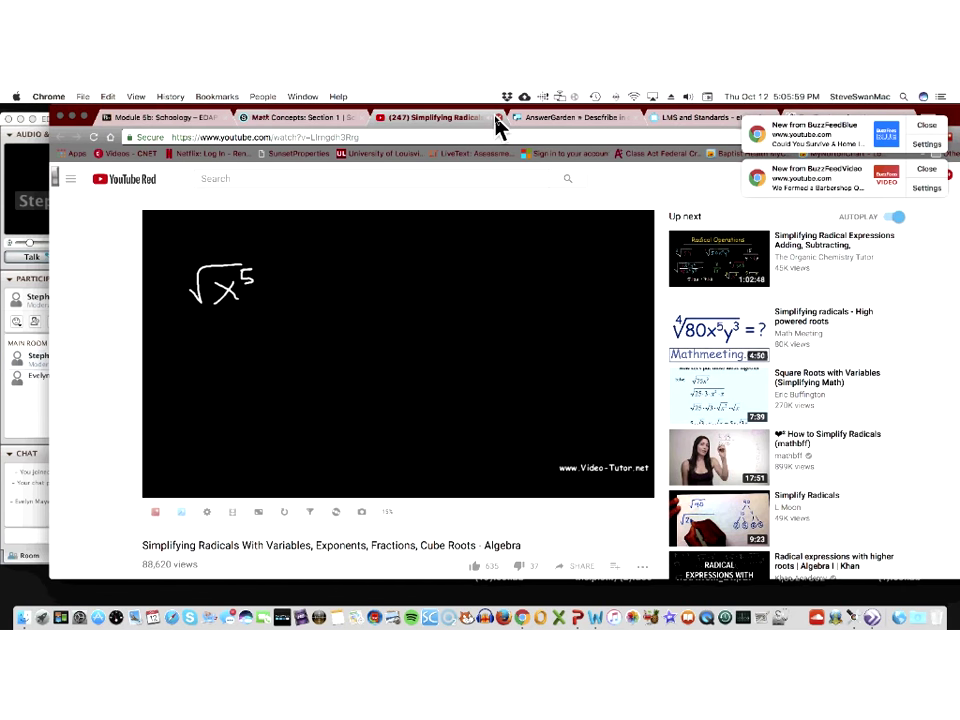
{"action": "left_click", "coordinate": [497, 118]}
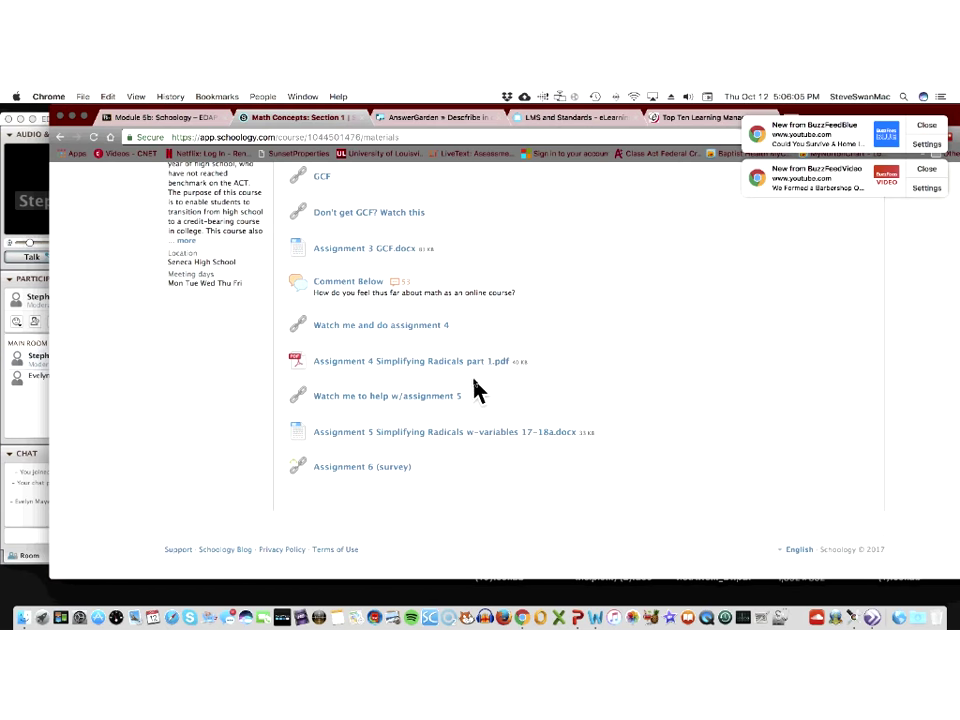
- Look over the full Math Concepts materials list to review how its videos, documents, links and discussion are sequenced
{"action": "scroll", "coordinate": [472, 382], "scroll_direction": "down", "scroll_amount": 1}
{"action": "scroll", "coordinate": [473, 382], "scroll_direction": "up", "scroll_amount": 8}
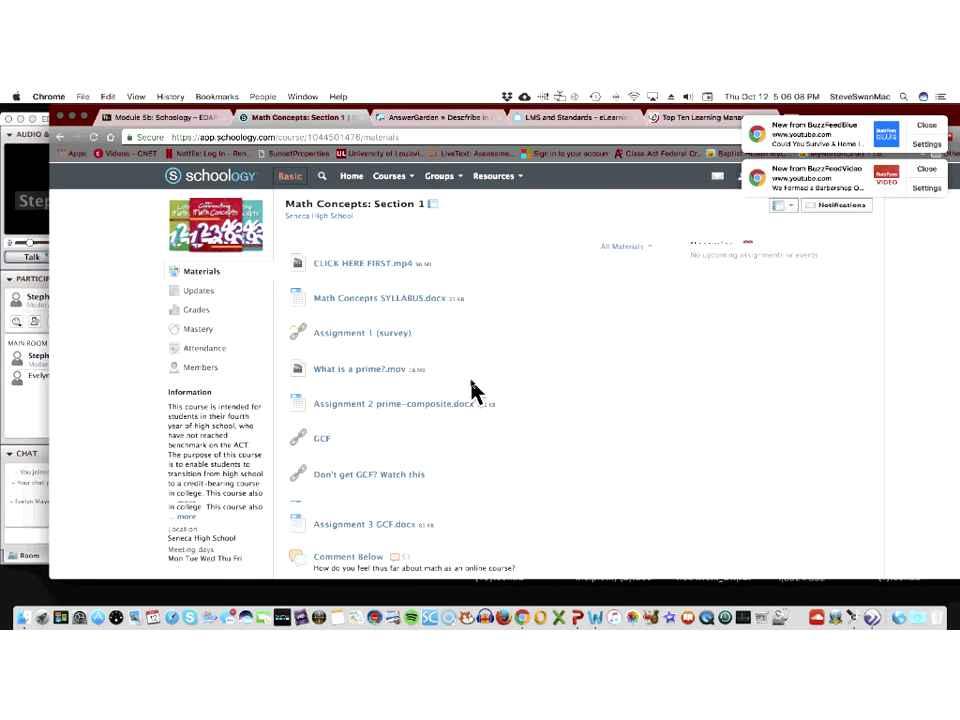
{"action": "scroll", "coordinate": [473, 390], "scroll_direction": "down", "scroll_amount": 1}
{"action": "scroll", "coordinate": [473, 390], "scroll_direction": "up", "scroll_amount": 1}
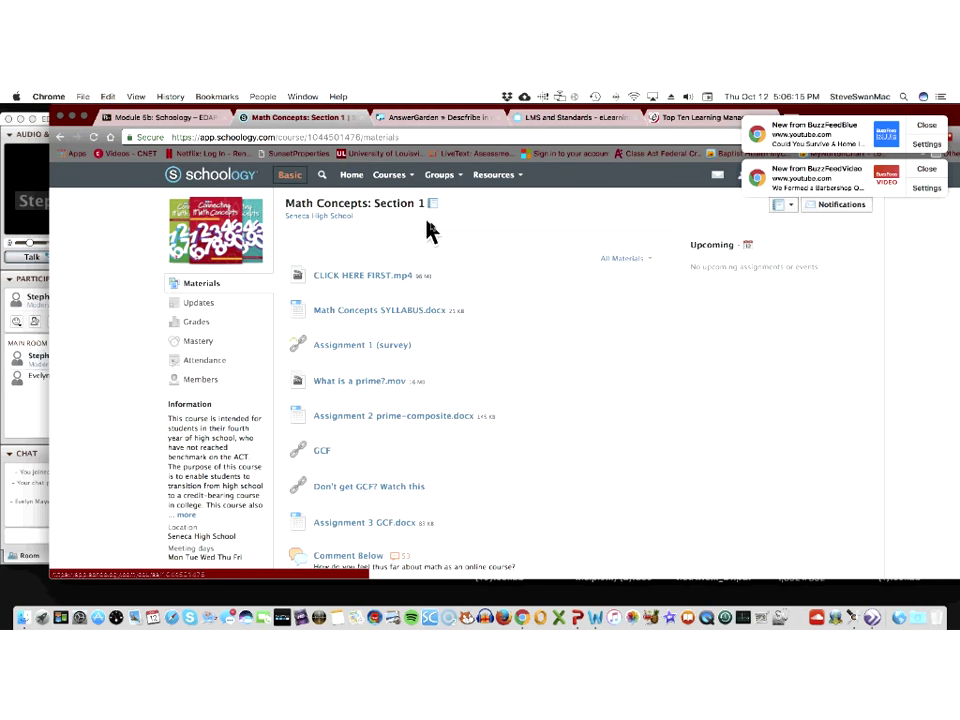
{"action": "scroll", "coordinate": [426, 235], "scroll_direction": "down", "scroll_amount": 2}
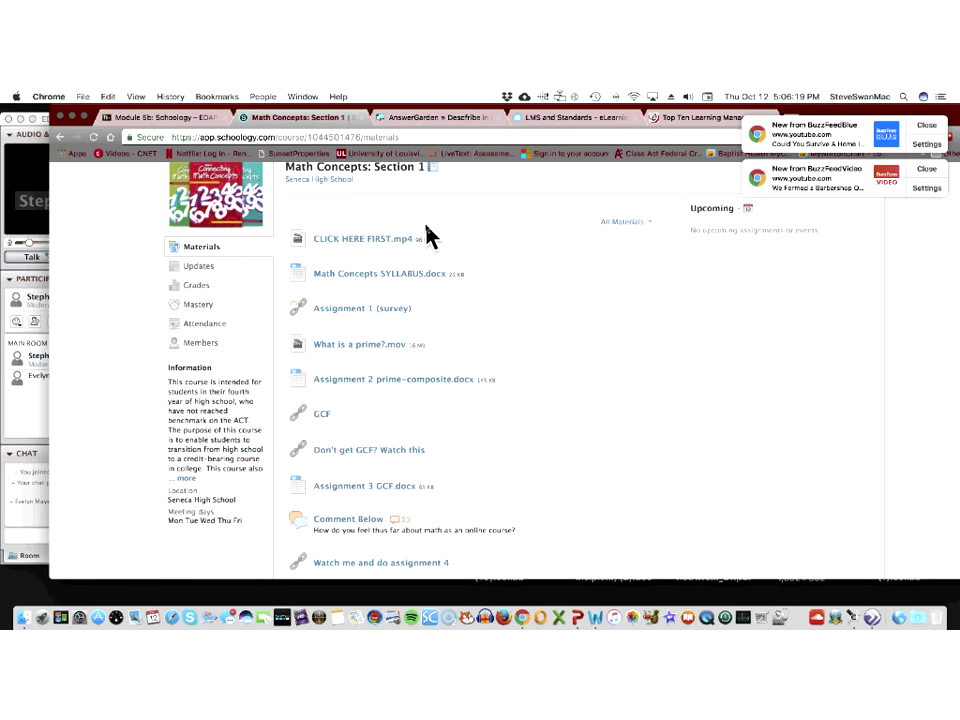
{"action": "scroll", "coordinate": [426, 235], "scroll_direction": "down", "scroll_amount": 5}
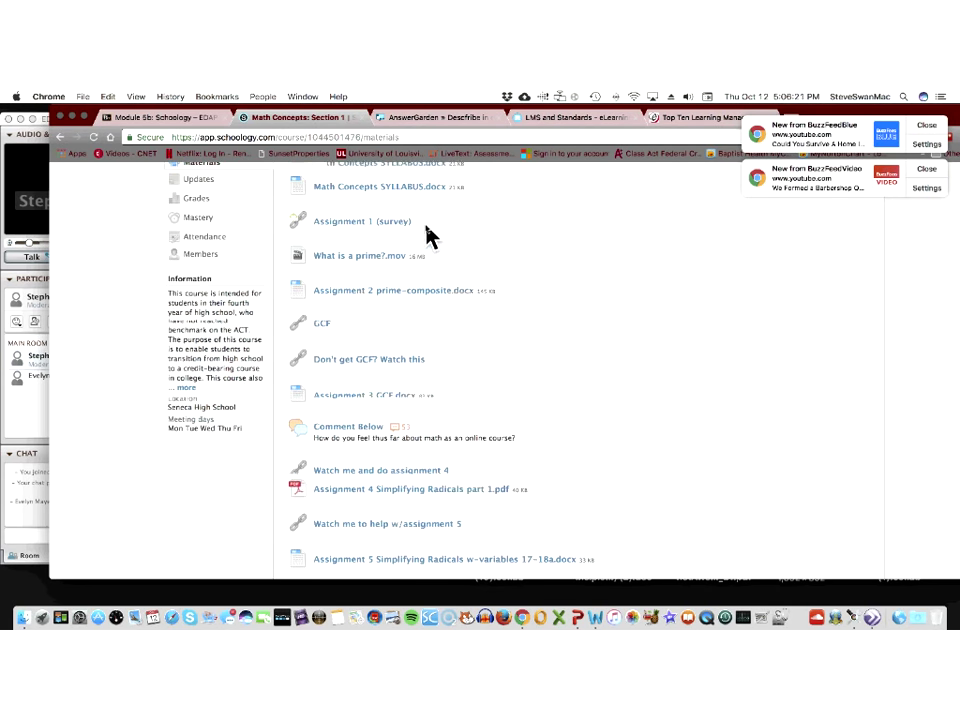
{"action": "scroll", "coordinate": [426, 235], "scroll_direction": "up", "scroll_amount": 3}
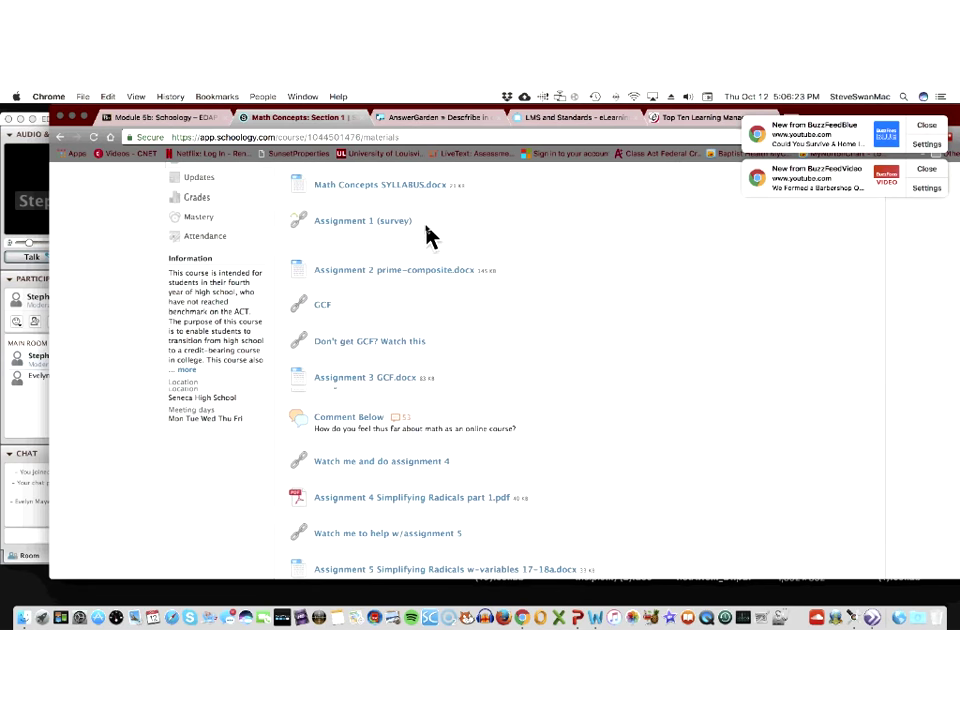
- Open "Math Concepts SYLLABUS.docx", read through its classroom rules, homework and grading policies, and return to the course materials
{"action": "scroll", "coordinate": [440, 255], "scroll_direction": "up", "scroll_amount": 1}
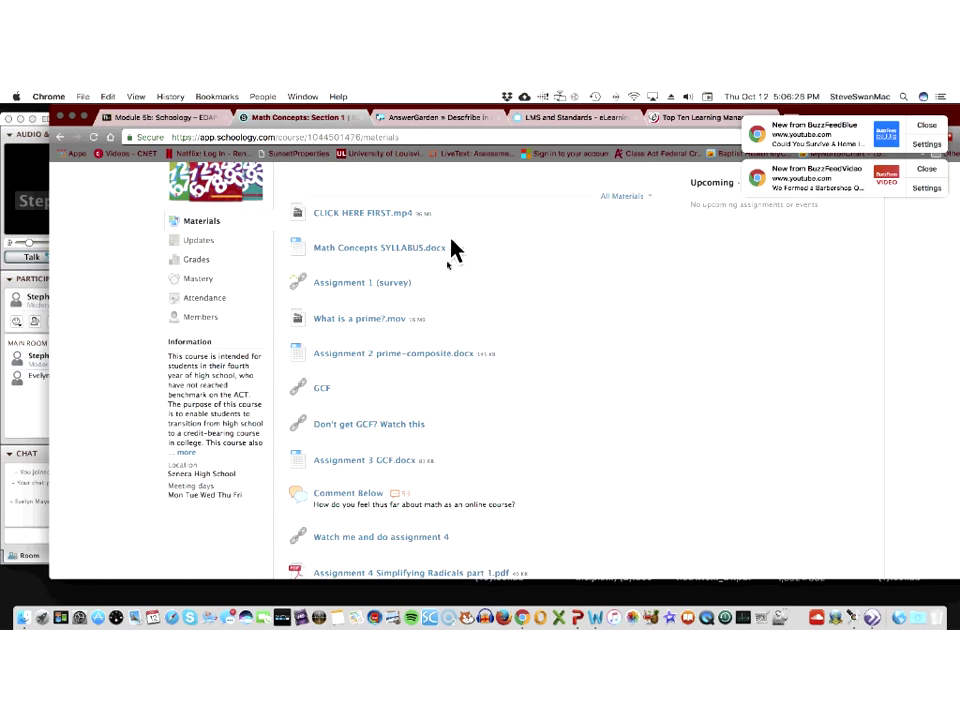
{"action": "scroll", "coordinate": [448, 279], "scroll_direction": "up", "scroll_amount": 1}
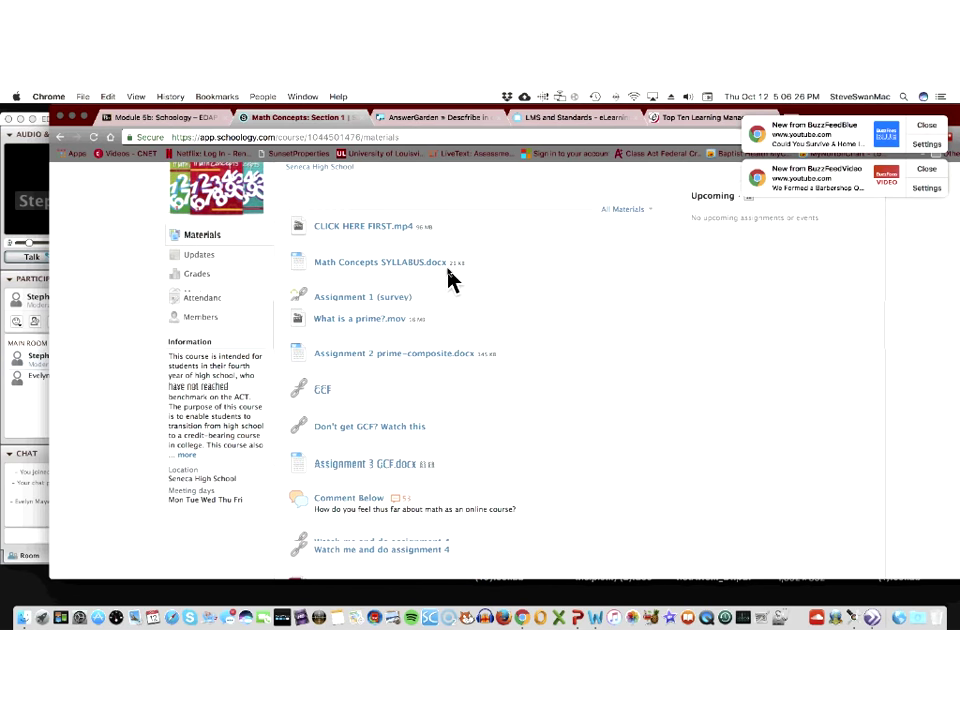
{"action": "left_click", "coordinate": [355, 265]}
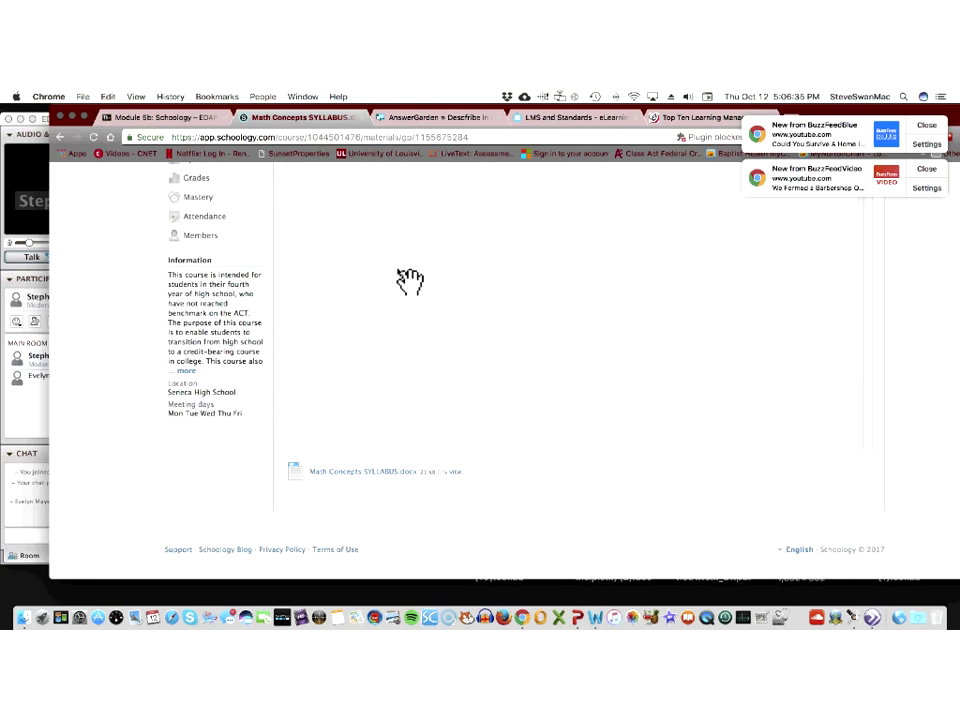
{"action": "scroll", "coordinate": [405, 280], "scroll_direction": "down", "scroll_amount": 5}
{"action": "scroll", "coordinate": [405, 280], "scroll_direction": "down", "scroll_amount": 5}
{"action": "scroll", "coordinate": [409, 280], "scroll_direction": "down", "scroll_amount": 5}
{"action": "scroll", "coordinate": [409, 280], "scroll_direction": "down", "scroll_amount": 5}
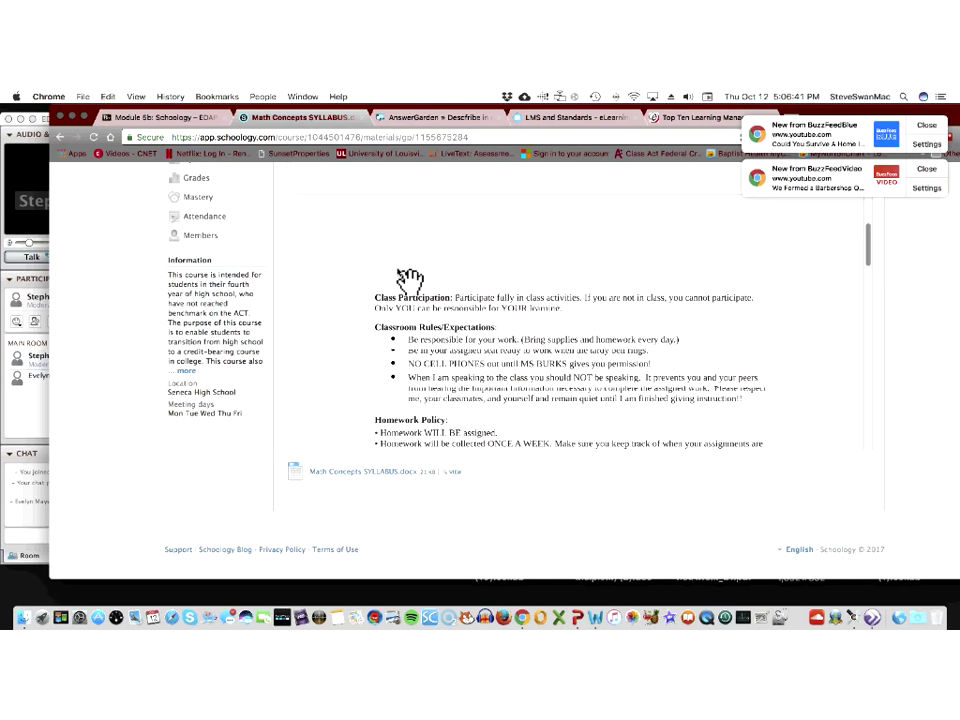
{"action": "scroll", "coordinate": [409, 280], "scroll_direction": "down", "scroll_amount": 8}
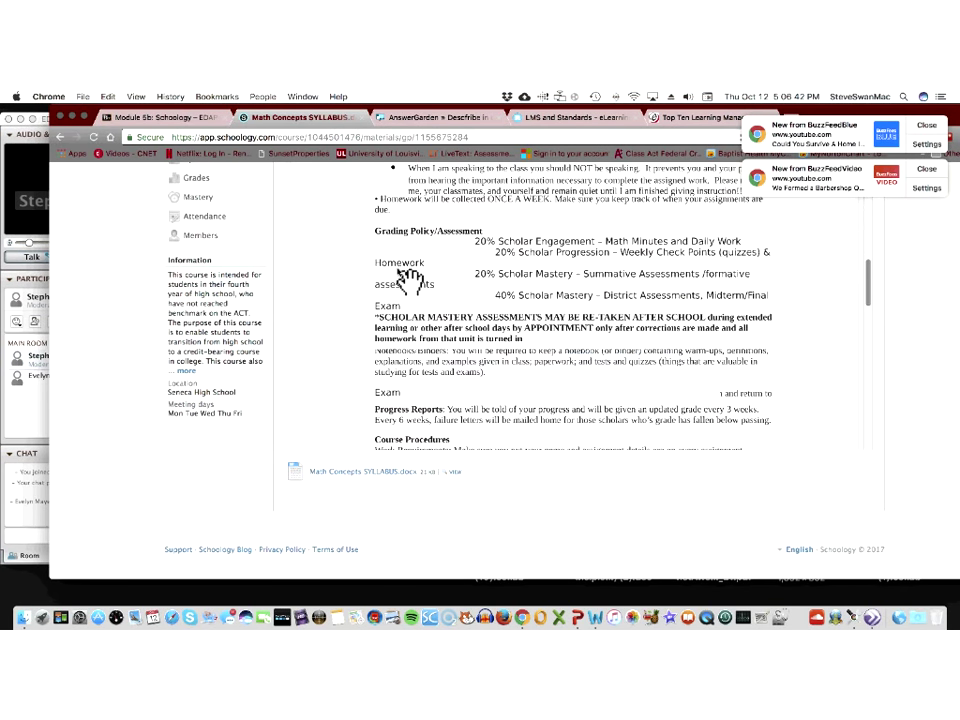
{"action": "scroll", "coordinate": [409, 280], "scroll_direction": "up", "scroll_amount": 20}
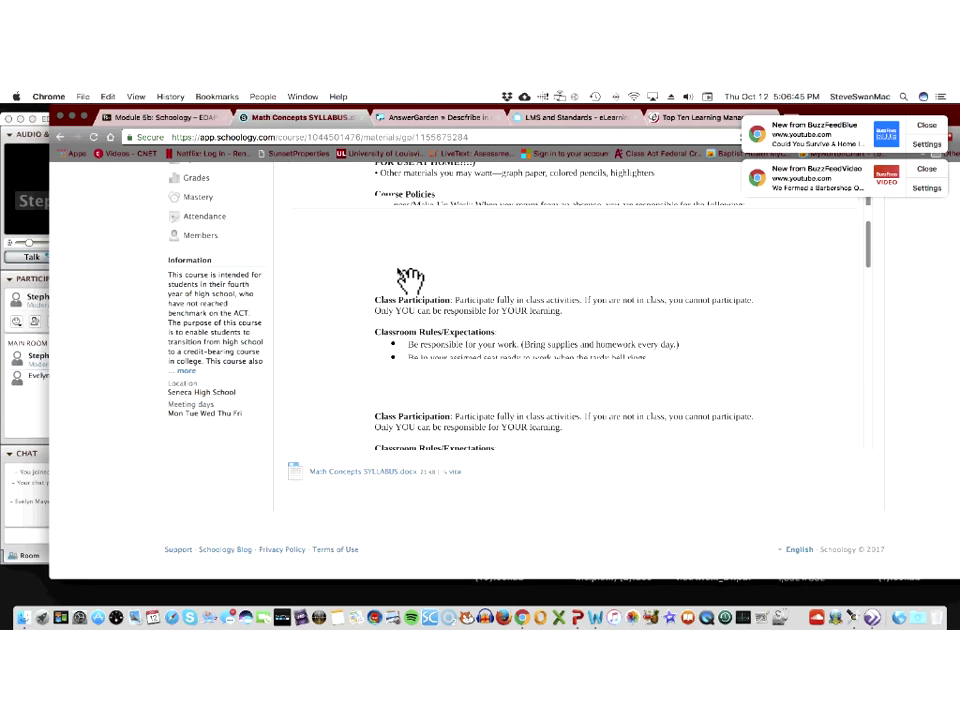
{"action": "scroll", "coordinate": [409, 280], "scroll_direction": "up", "scroll_amount": 5}
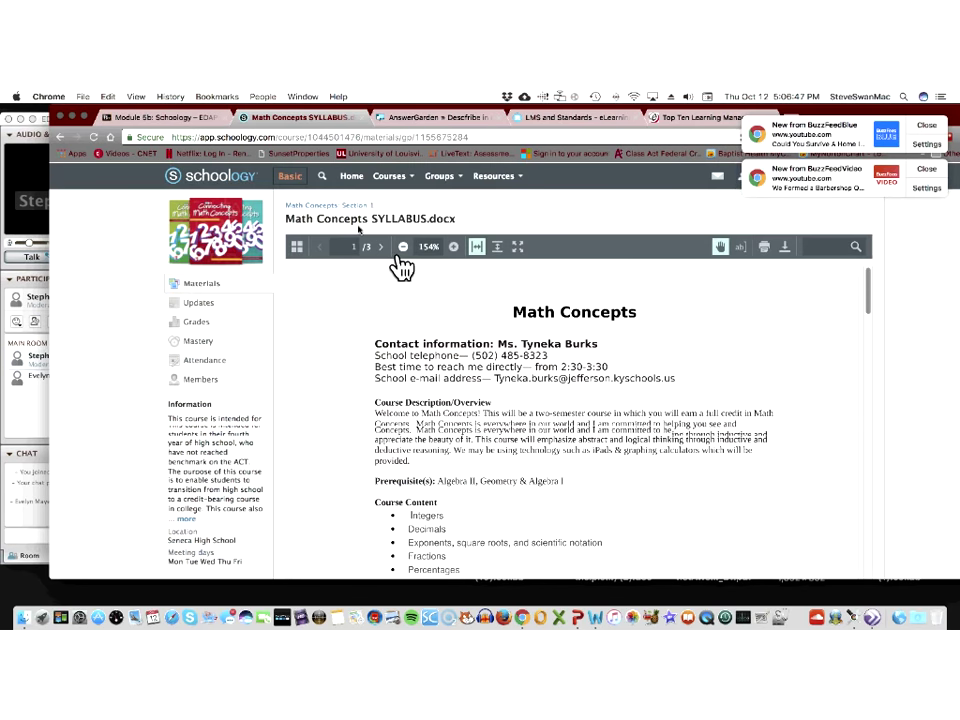
{"action": "left_click", "coordinate": [336, 207]}
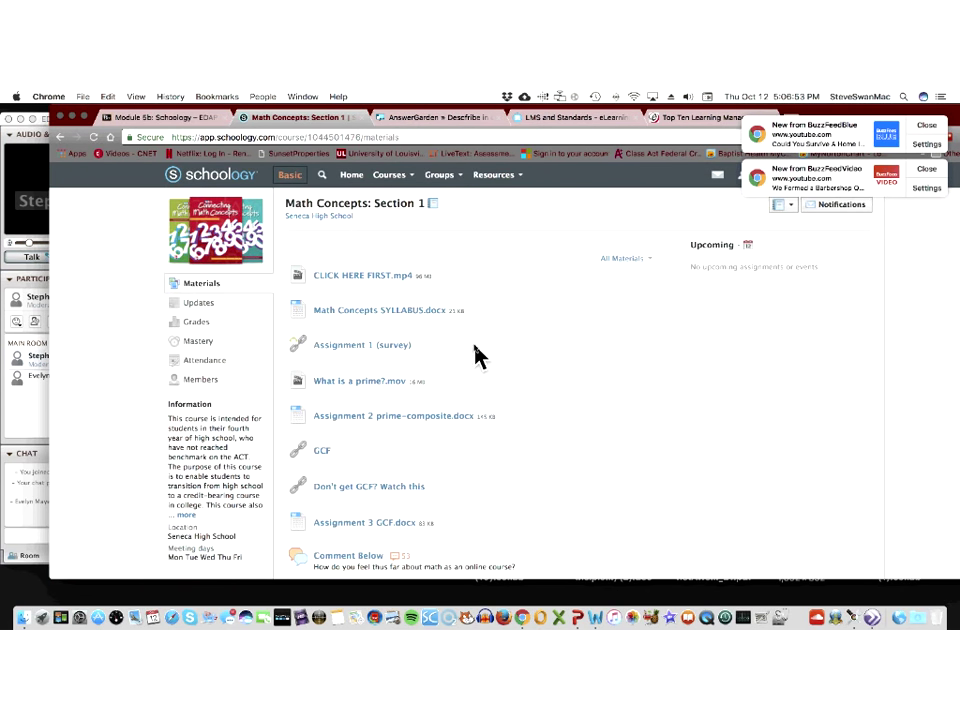
- Examine how the syllabus, survey, videos and assignments are ordered on the Math Concepts materials page, along with the course information
{"action": "scroll", "coordinate": [476, 349], "scroll_direction": "down", "scroll_amount": 1}
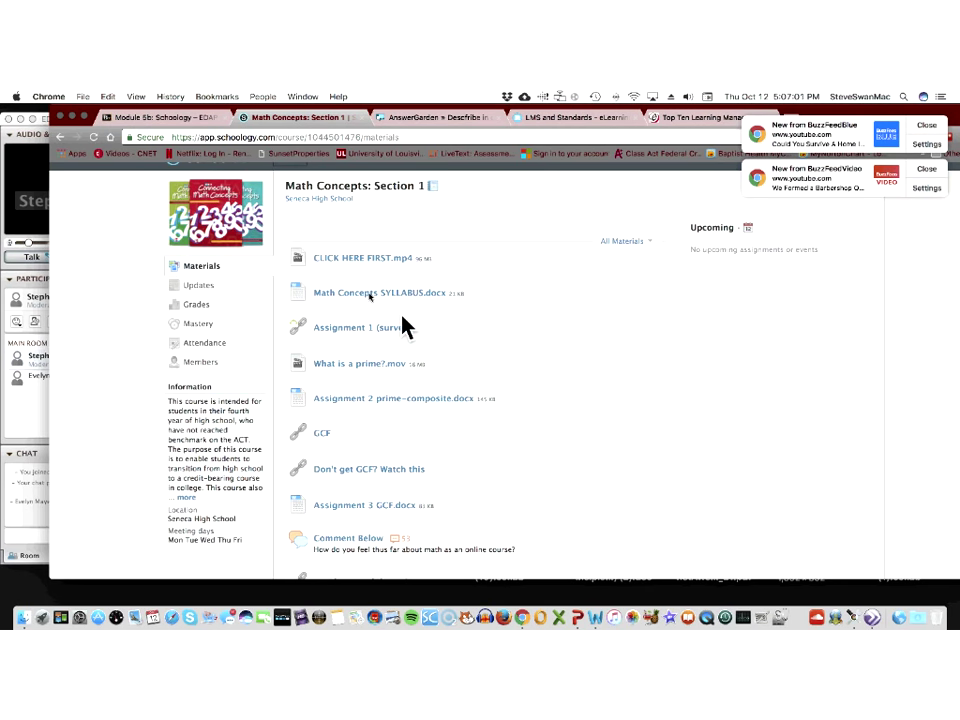
{"action": "scroll", "coordinate": [373, 336], "scroll_direction": "up", "scroll_amount": 1}
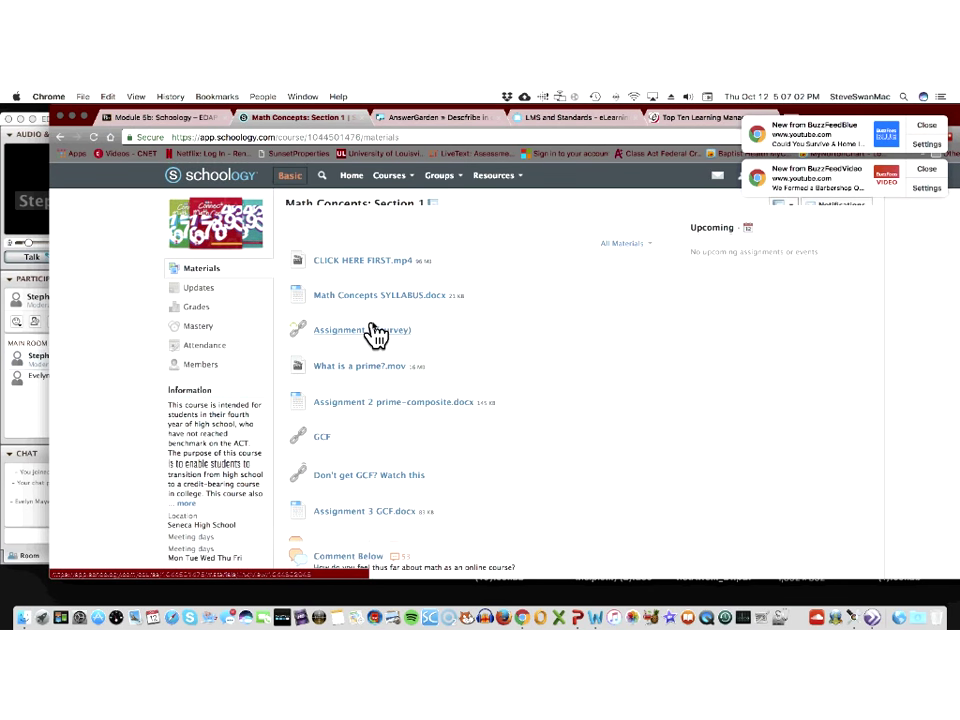
{"action": "scroll", "coordinate": [376, 336], "scroll_direction": "up", "scroll_amount": 1}
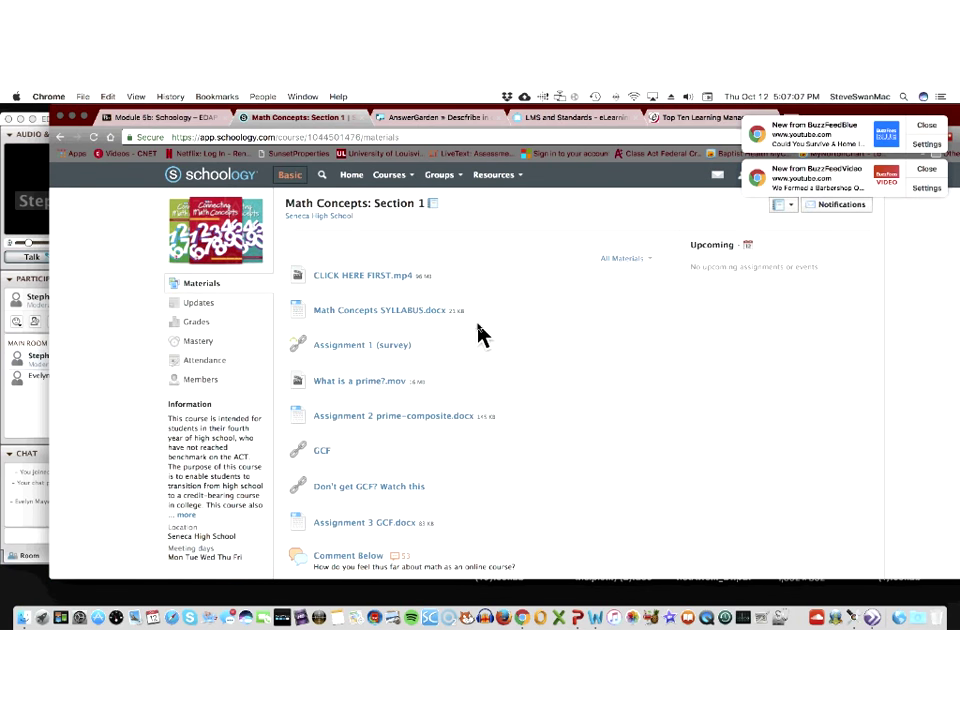
{"action": "scroll", "coordinate": [478, 335], "scroll_direction": "down", "scroll_amount": 5}
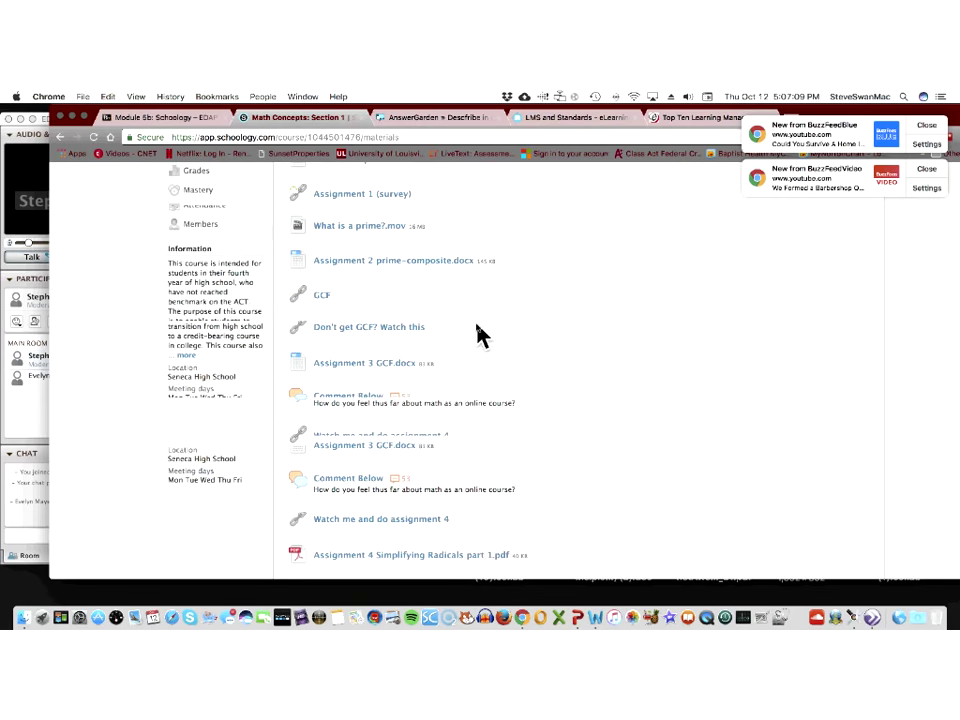
{"action": "scroll", "coordinate": [478, 335], "scroll_direction": "down", "scroll_amount": 2}
{"action": "scroll", "coordinate": [478, 335], "scroll_direction": "up", "scroll_amount": 7}
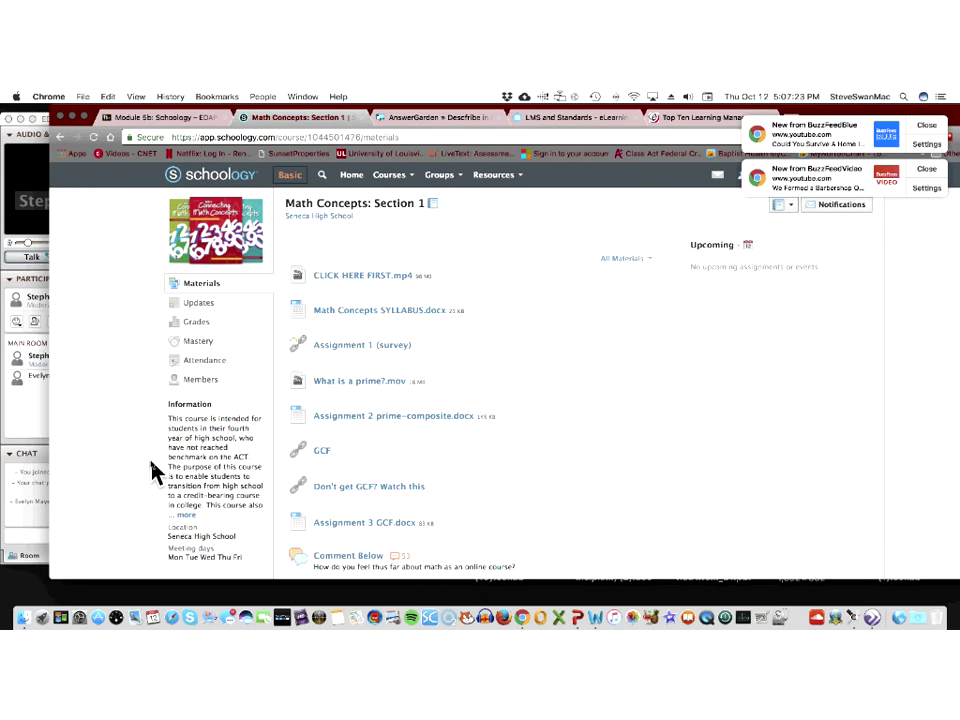
{"action": "scroll", "coordinate": [152, 465], "scroll_direction": "down", "scroll_amount": 3}
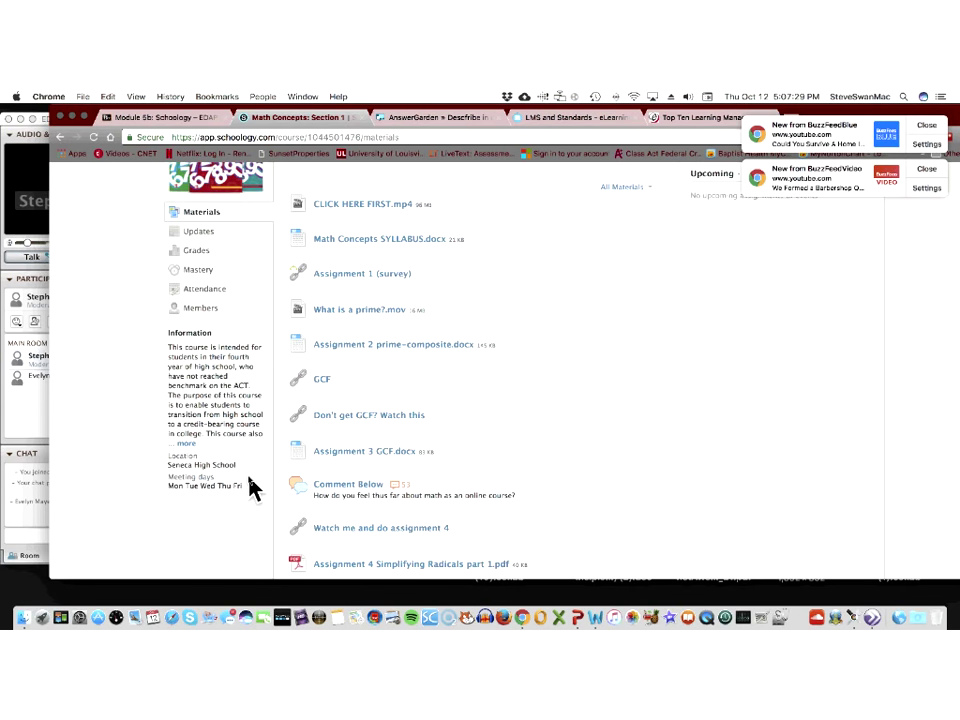
{"action": "scroll", "coordinate": [248, 478], "scroll_direction": "up", "scroll_amount": 3}
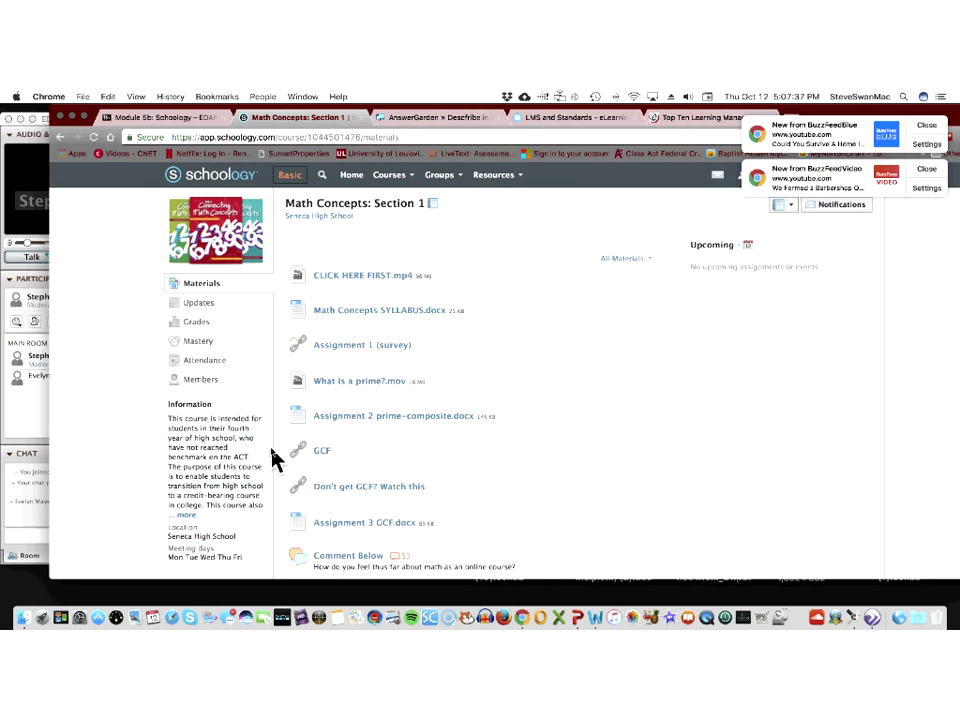
- Browse the list of enrolled courses and open the CIS : Section 1 course to see its unit folders
{"action": "left_click", "coordinate": [412, 183]}
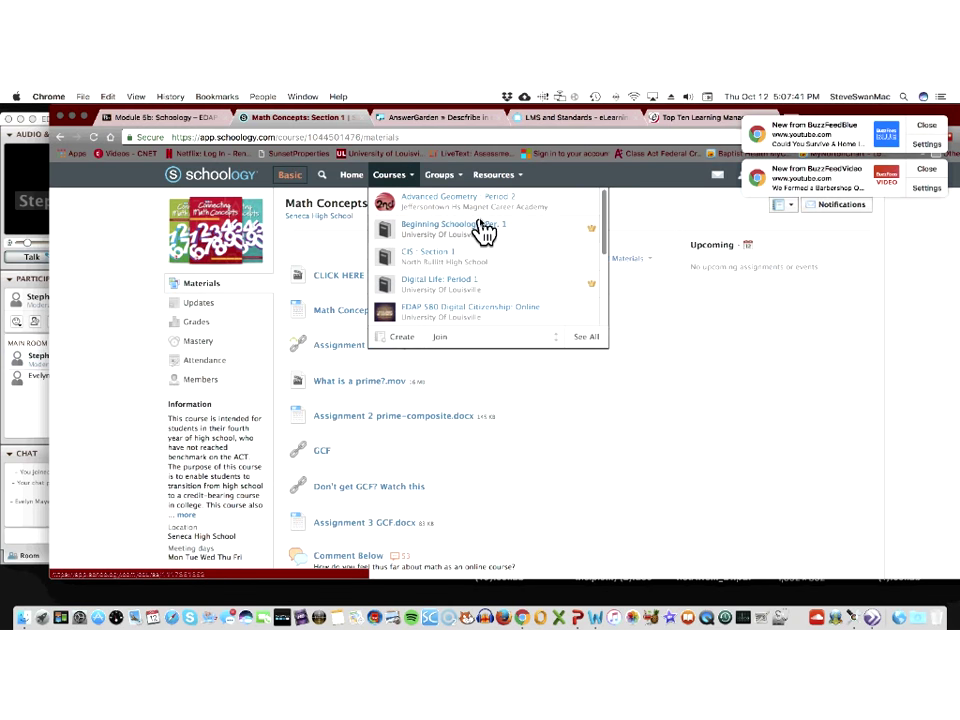
{"action": "scroll", "coordinate": [485, 232], "scroll_direction": "down", "scroll_amount": 3}
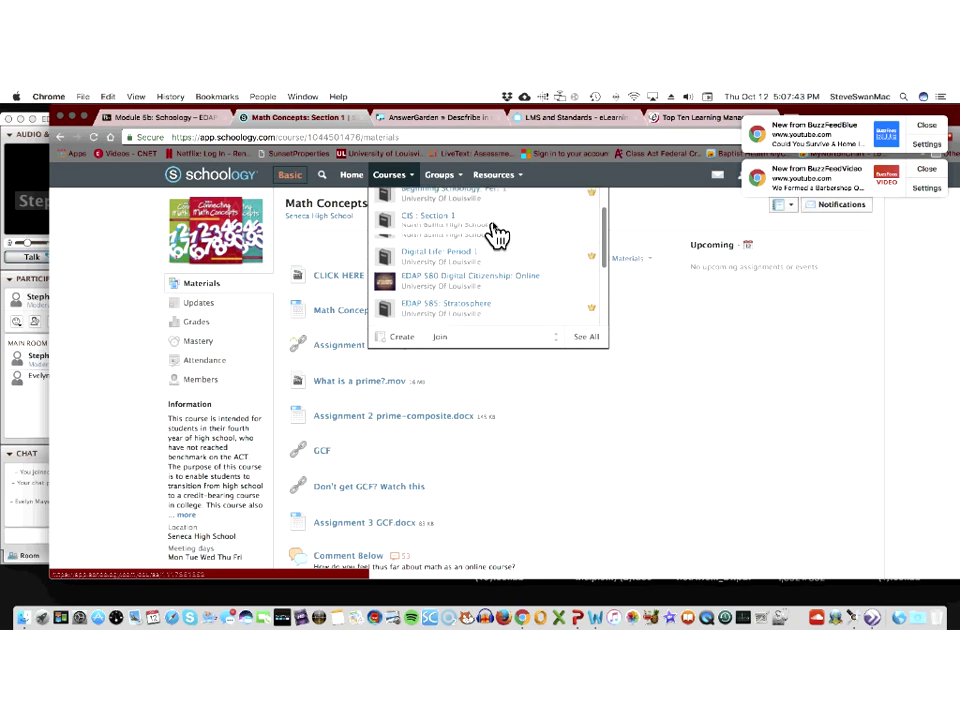
{"action": "scroll", "coordinate": [497, 234], "scroll_direction": "down", "scroll_amount": 5}
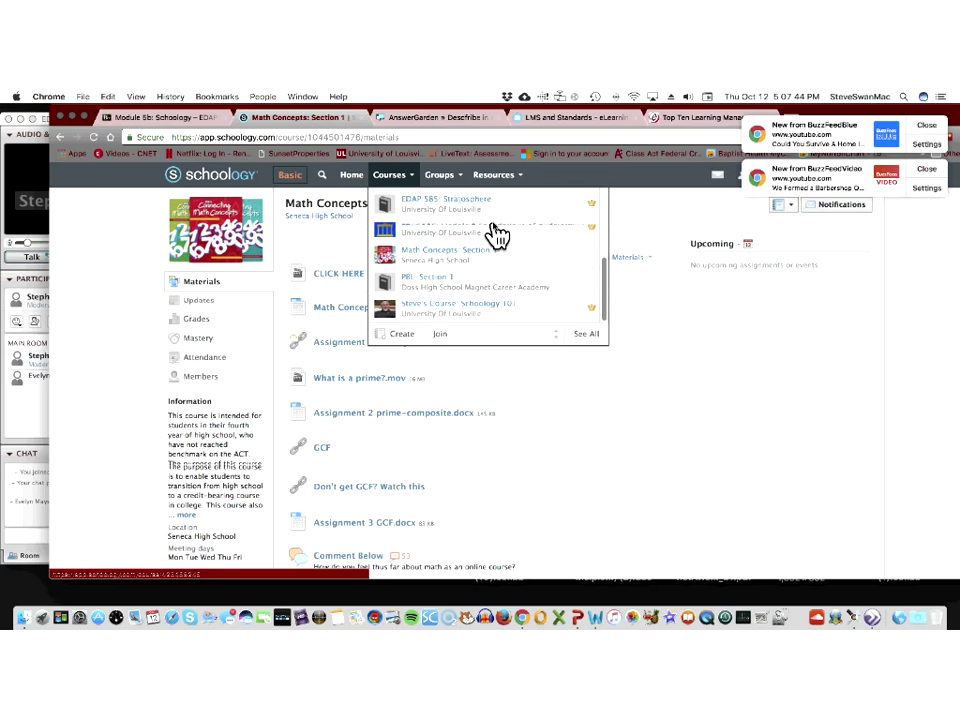
{"action": "scroll", "coordinate": [497, 234], "scroll_direction": "down", "scroll_amount": 2}
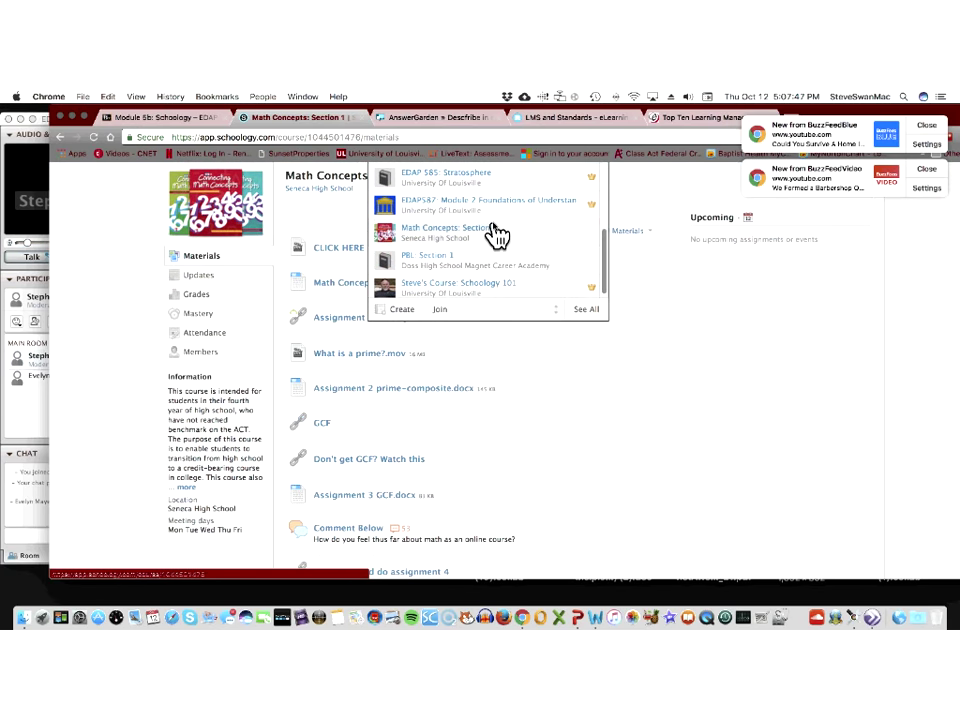
{"action": "scroll", "coordinate": [497, 234], "scroll_direction": "up", "scroll_amount": 5}
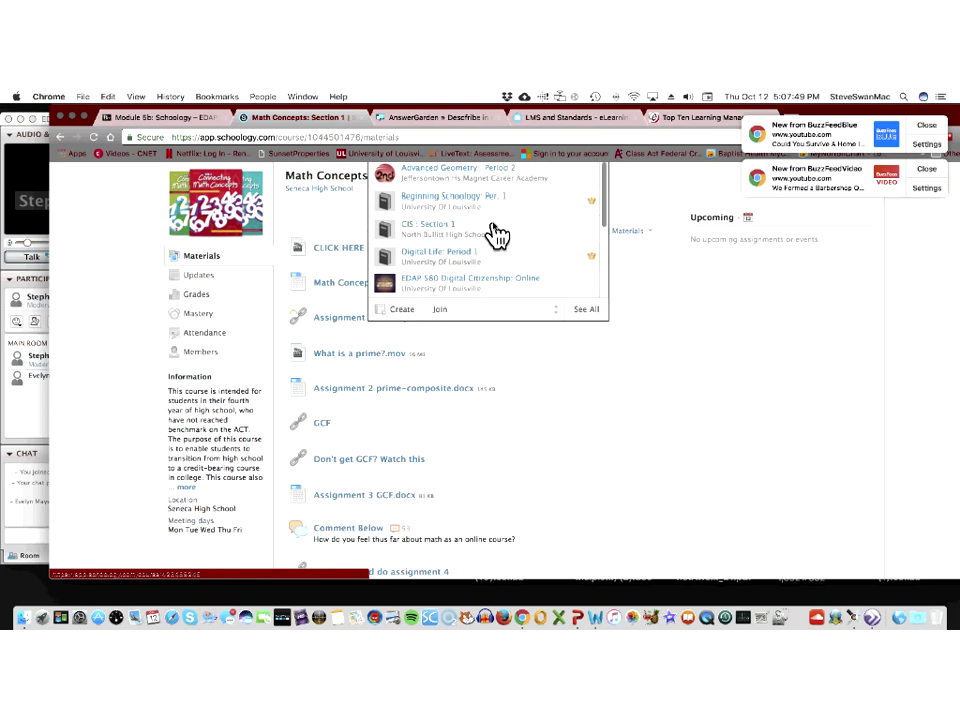
{"action": "scroll", "coordinate": [497, 234], "scroll_direction": "up", "scroll_amount": 2}
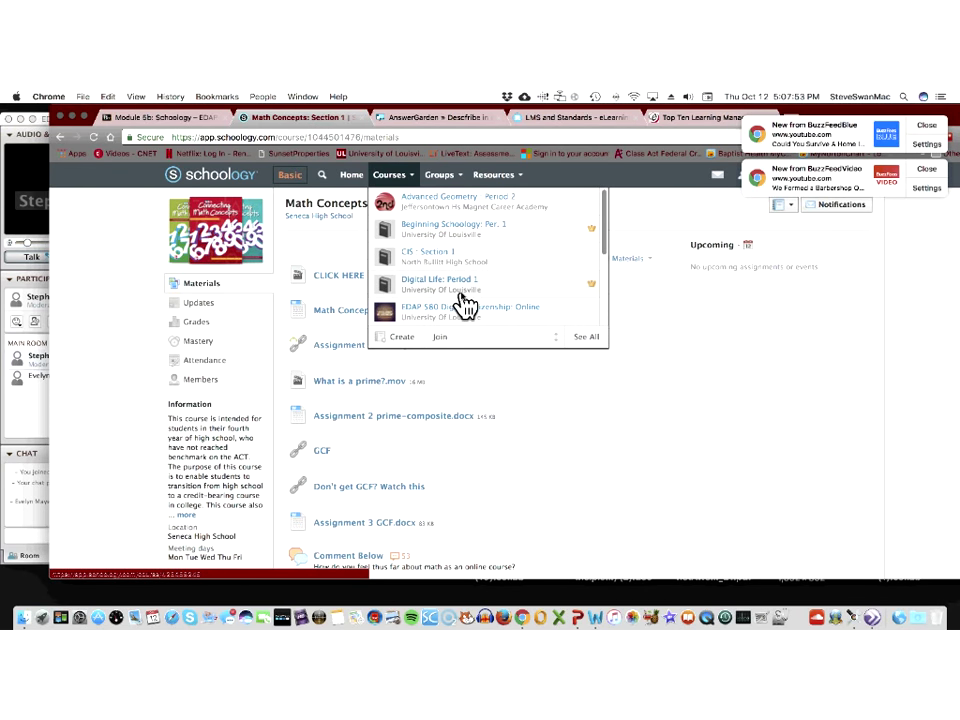
{"action": "left_click", "coordinate": [425, 262]}
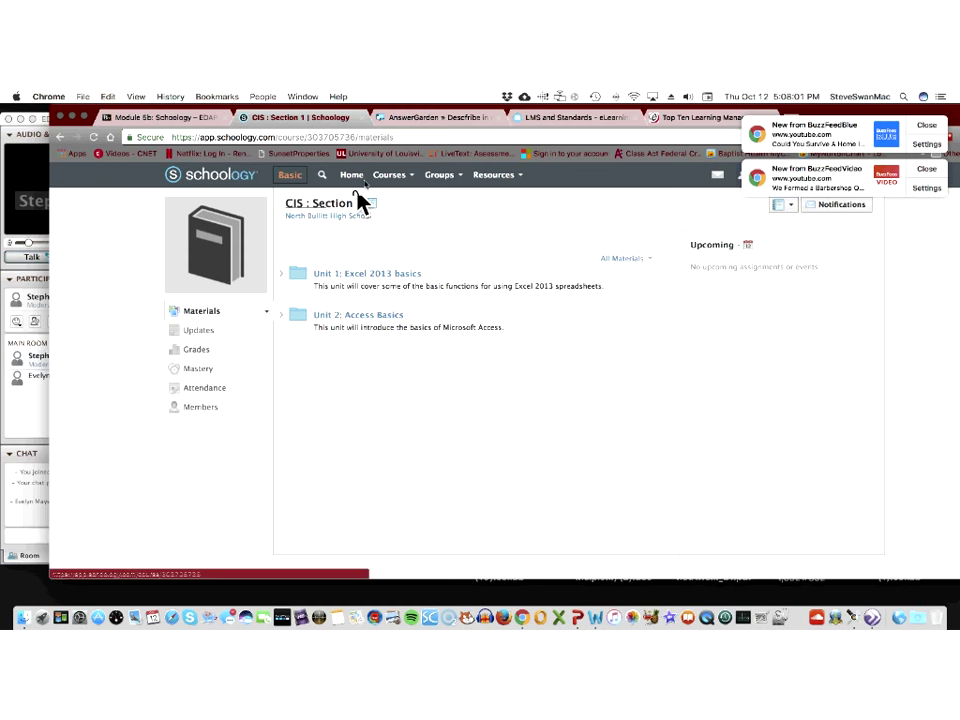
- Open the Advanced Geometry : Period 2 course and check the contents of its Quizzes and Assignments folders
{"action": "left_click", "coordinate": [404, 178]}
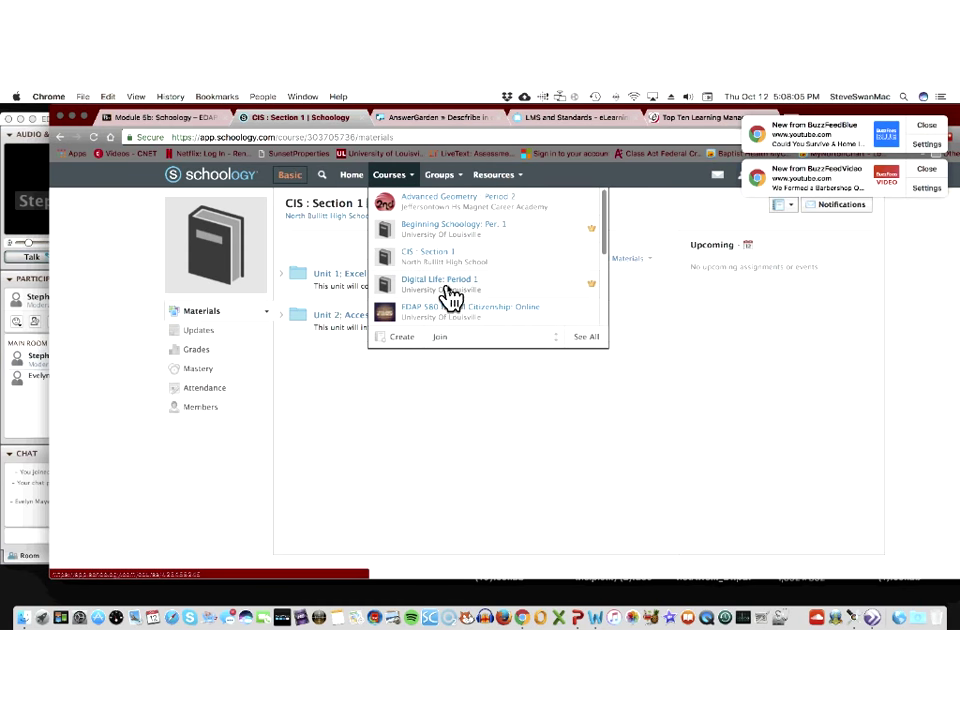
{"action": "left_click", "coordinate": [406, 199]}
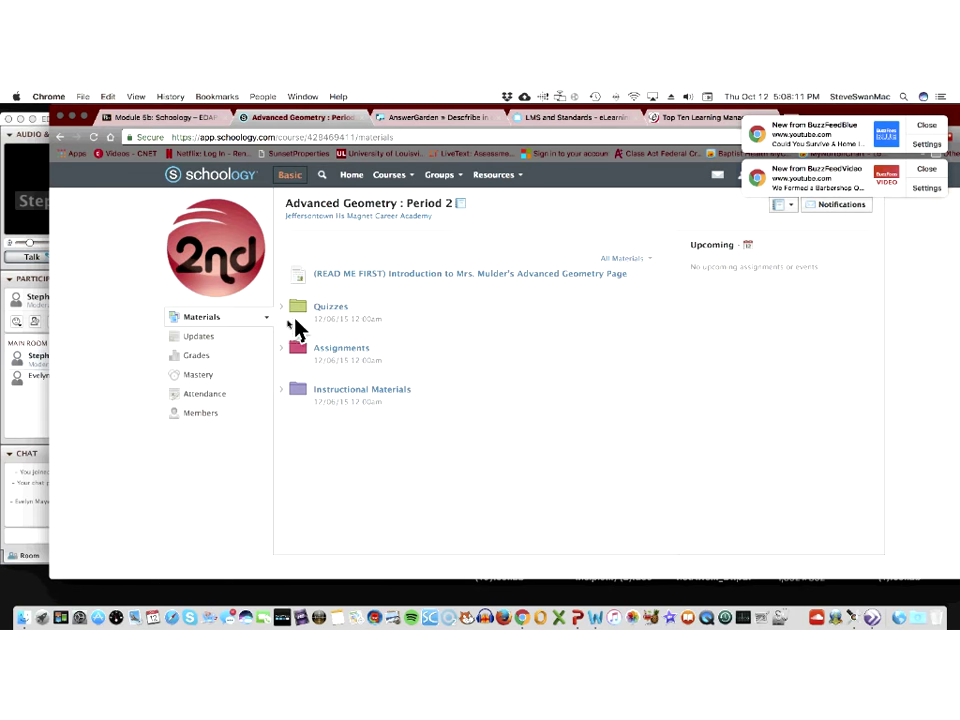
{"action": "left_click", "coordinate": [326, 312]}
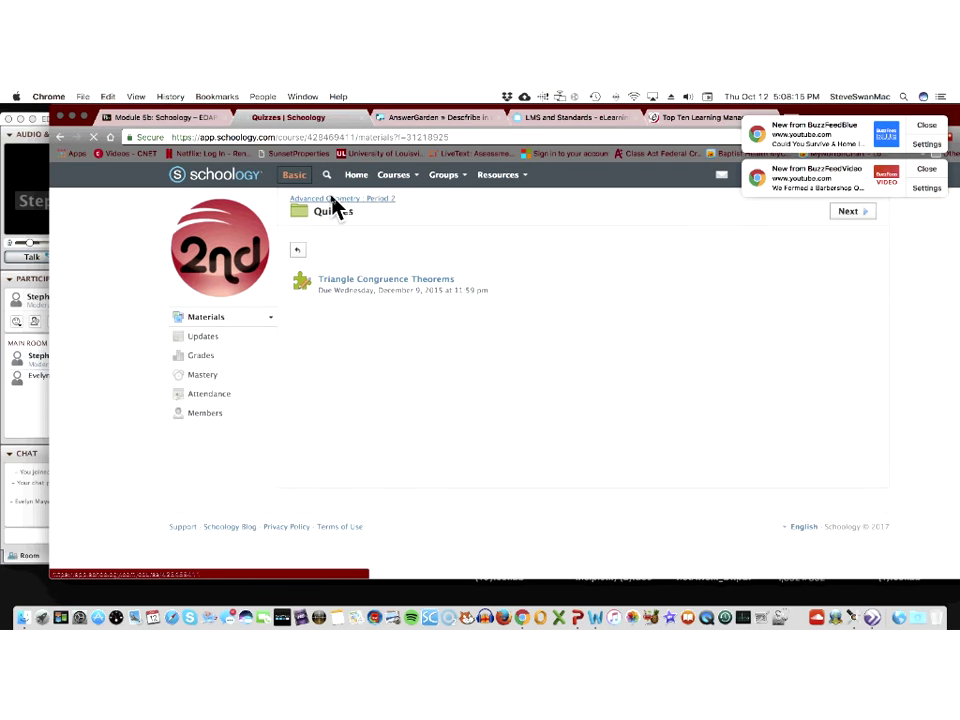
{"action": "left_click", "coordinate": [330, 199]}
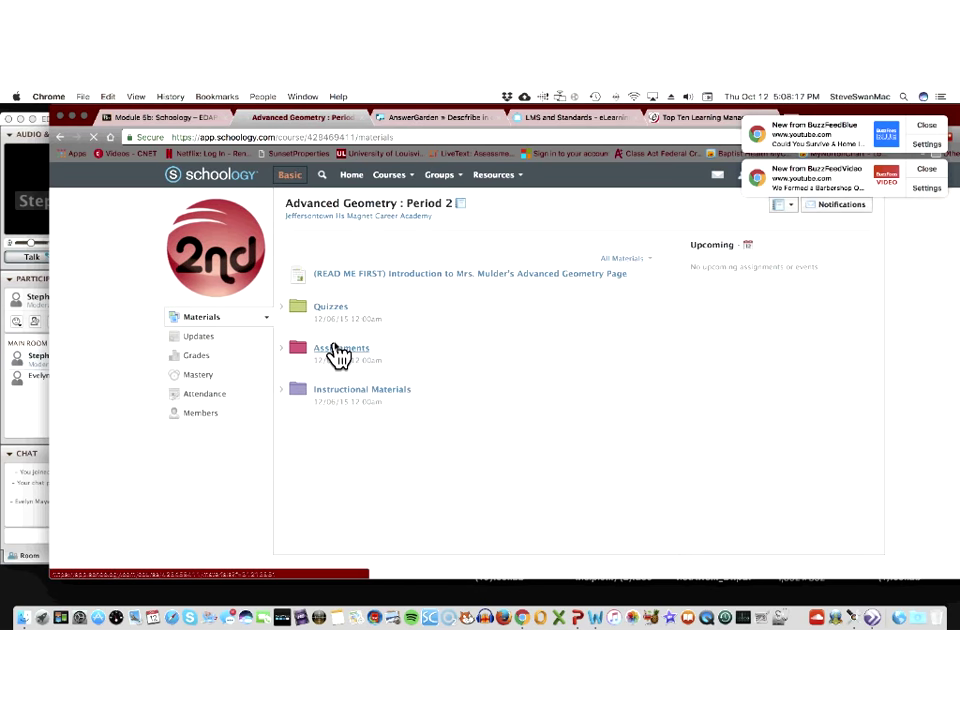
{"action": "left_click", "coordinate": [338, 354]}
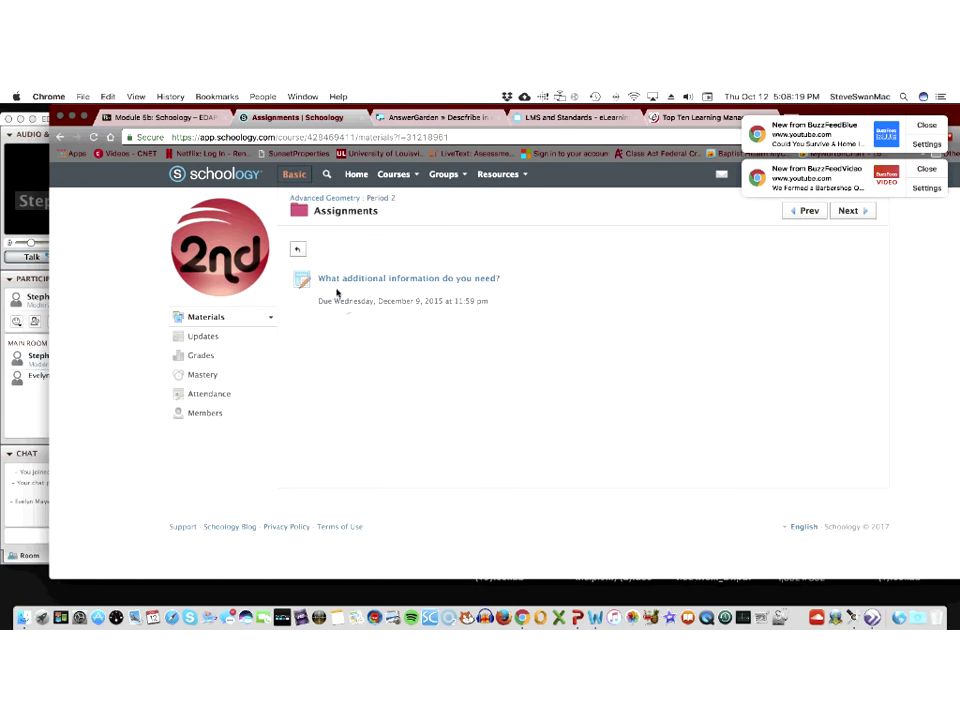
{"action": "left_click", "coordinate": [347, 200]}
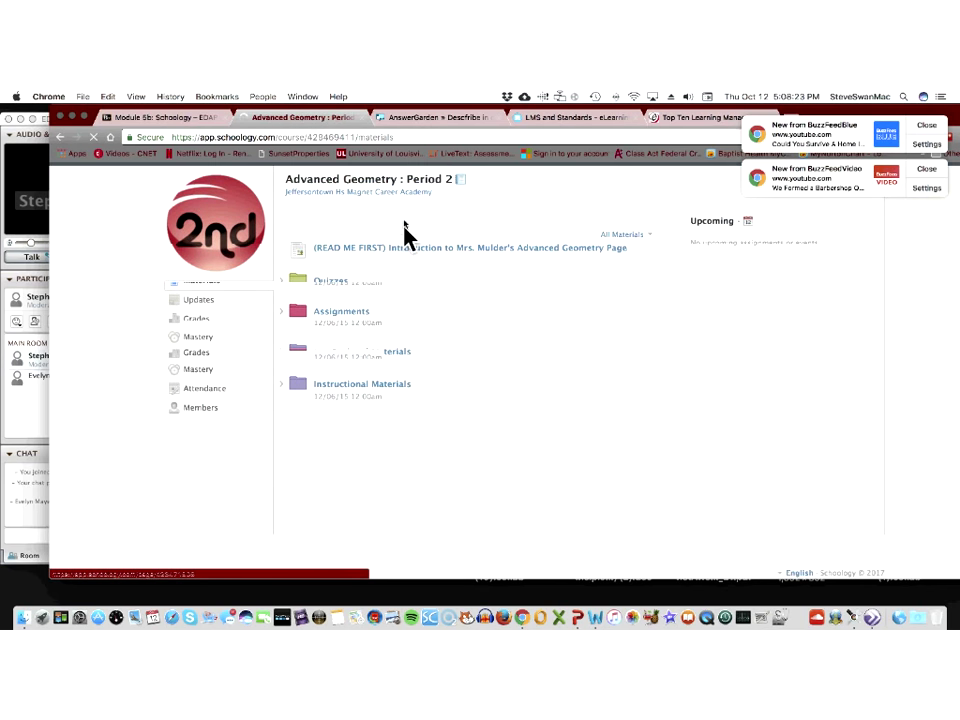
- Switch back to the Math Concepts: Section 1 course materials
{"action": "left_click", "coordinate": [411, 182]}
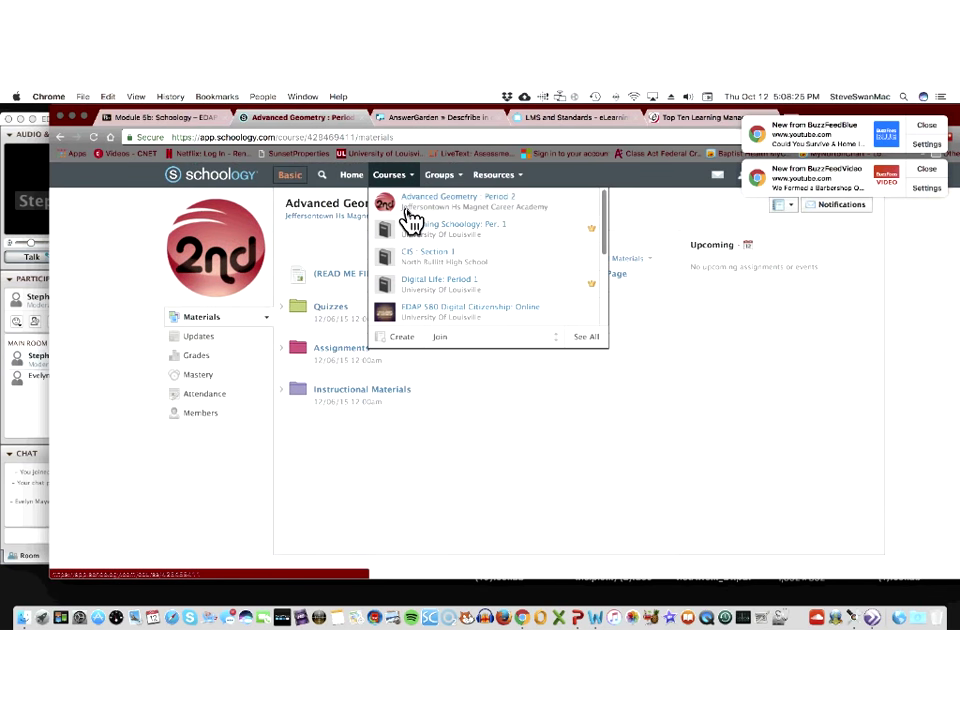
{"action": "scroll", "coordinate": [418, 258], "scroll_direction": "down", "scroll_amount": 1}
{"action": "scroll", "coordinate": [418, 262], "scroll_direction": "down", "scroll_amount": 5}
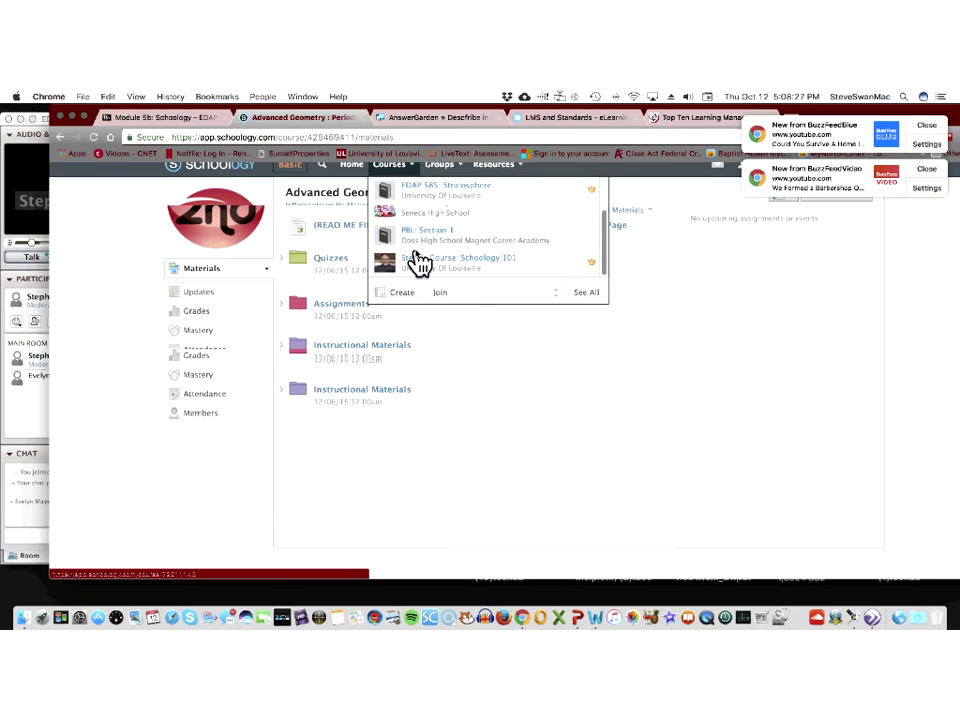
{"action": "left_click", "coordinate": [410, 230]}
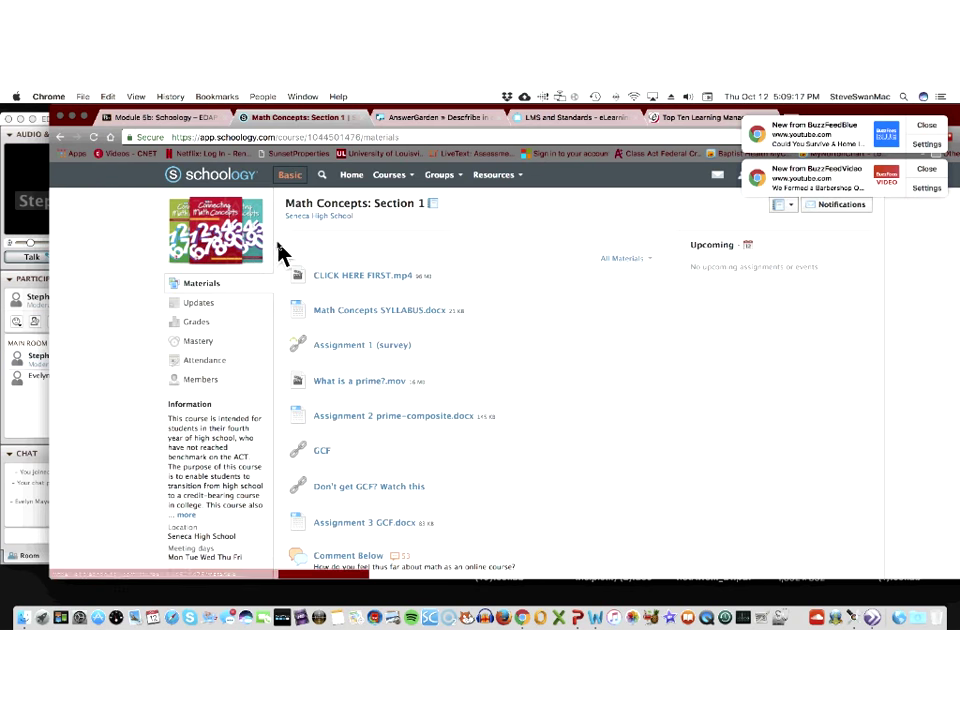
- Open the Schoology 101 course from the list of enrolled courses
{"action": "left_click", "coordinate": [401, 180]}
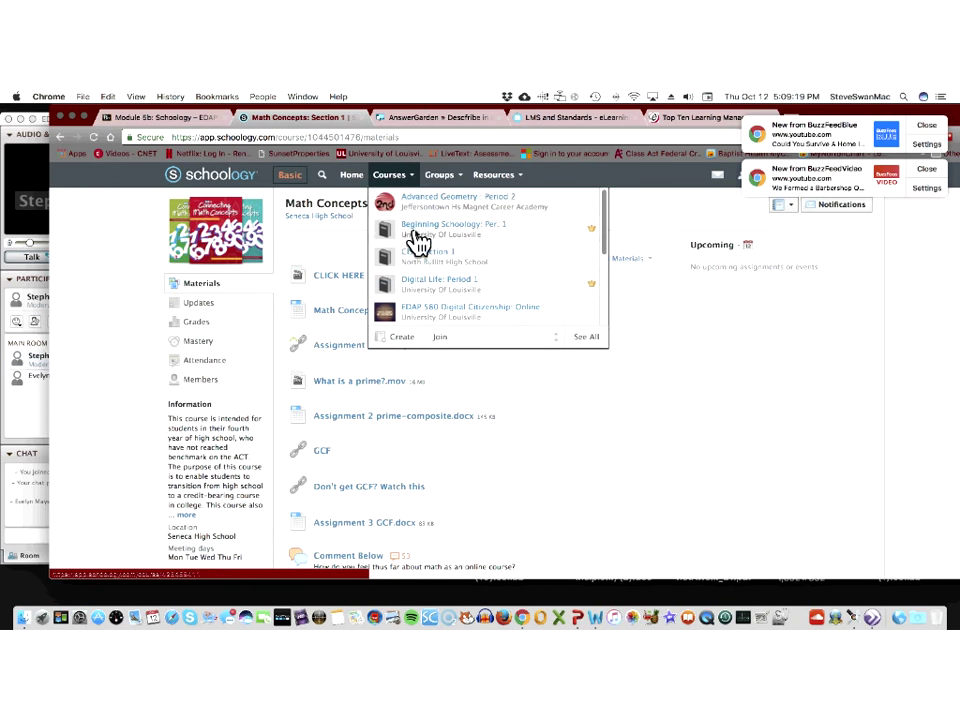
{"action": "scroll", "coordinate": [418, 243], "scroll_direction": "down", "scroll_amount": 1}
{"action": "scroll", "coordinate": [418, 243], "scroll_direction": "down", "scroll_amount": 4}
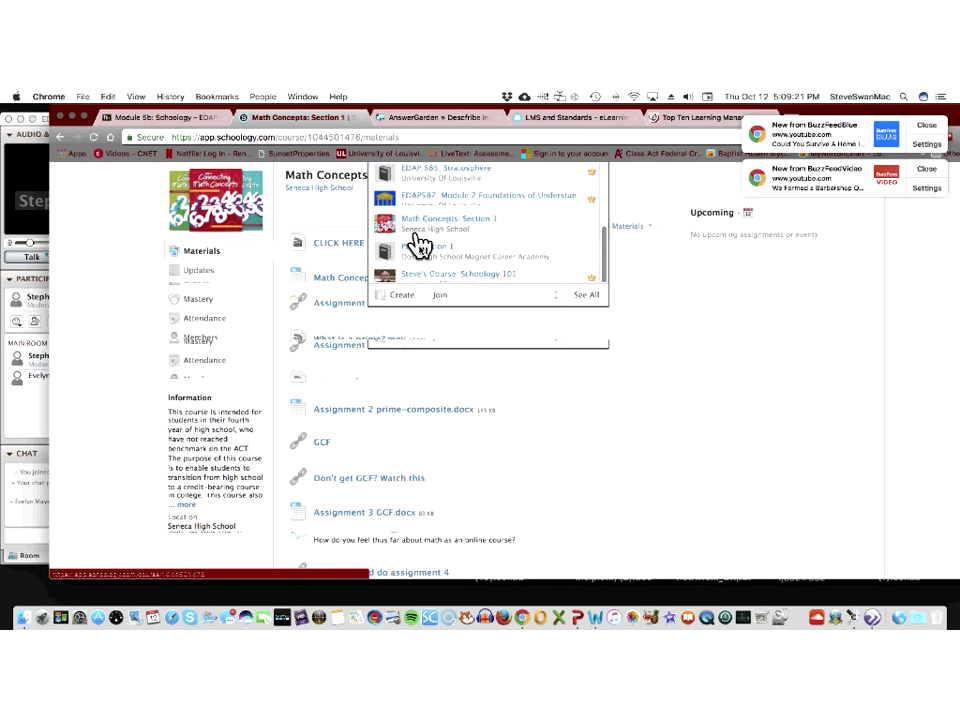
{"action": "left_click", "coordinate": [429, 274]}
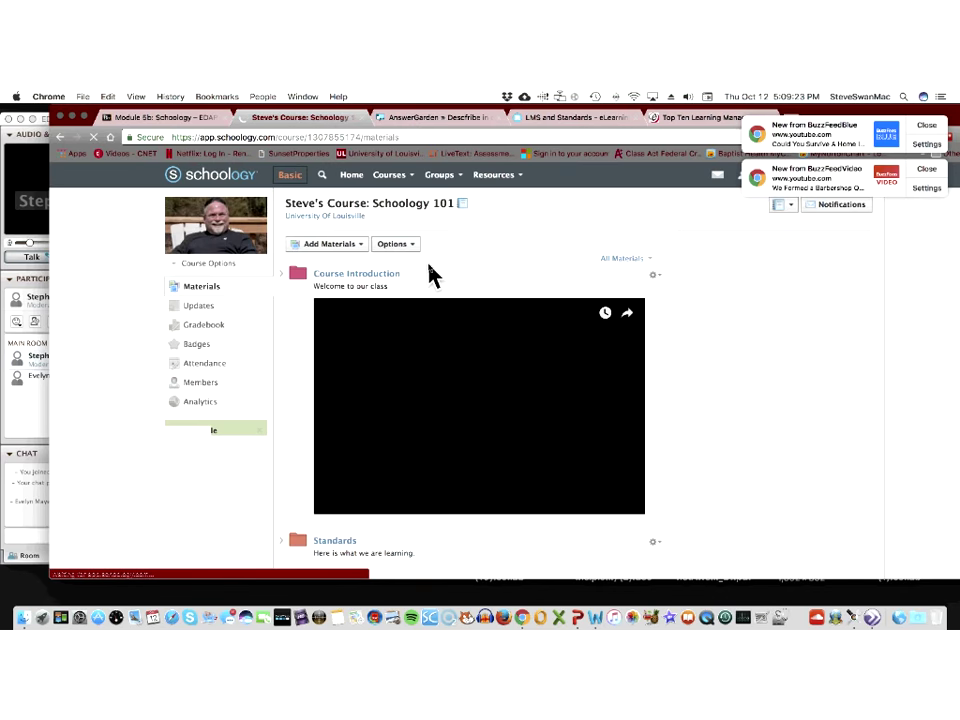
- Check which package types can be added to the course materials, without adding one
{"action": "left_click", "coordinate": [358, 248]}
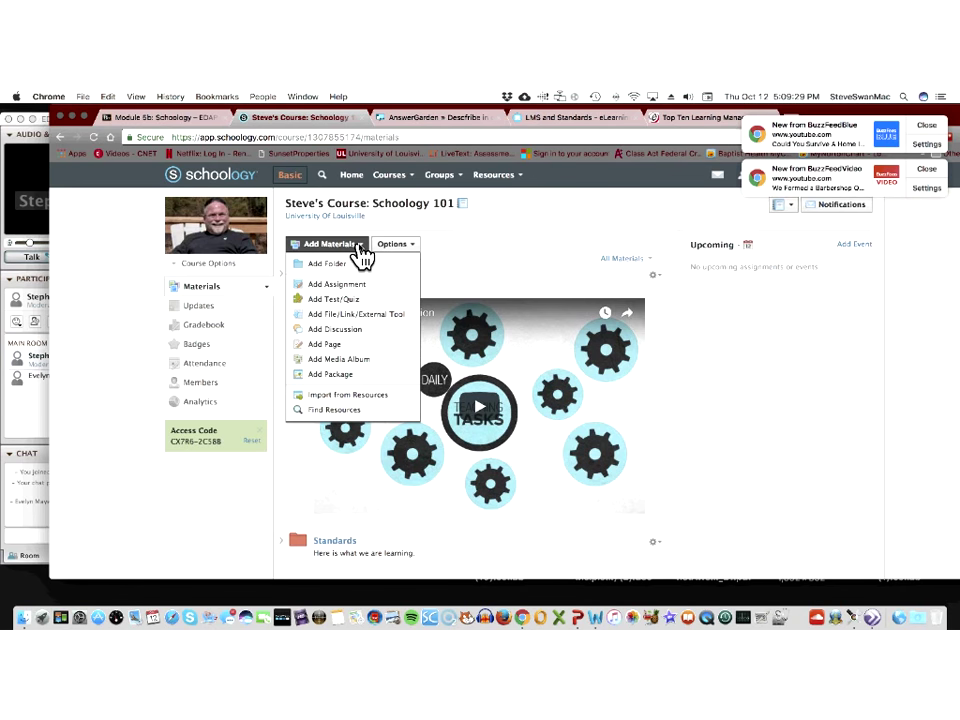
{"action": "left_click", "coordinate": [331, 376]}
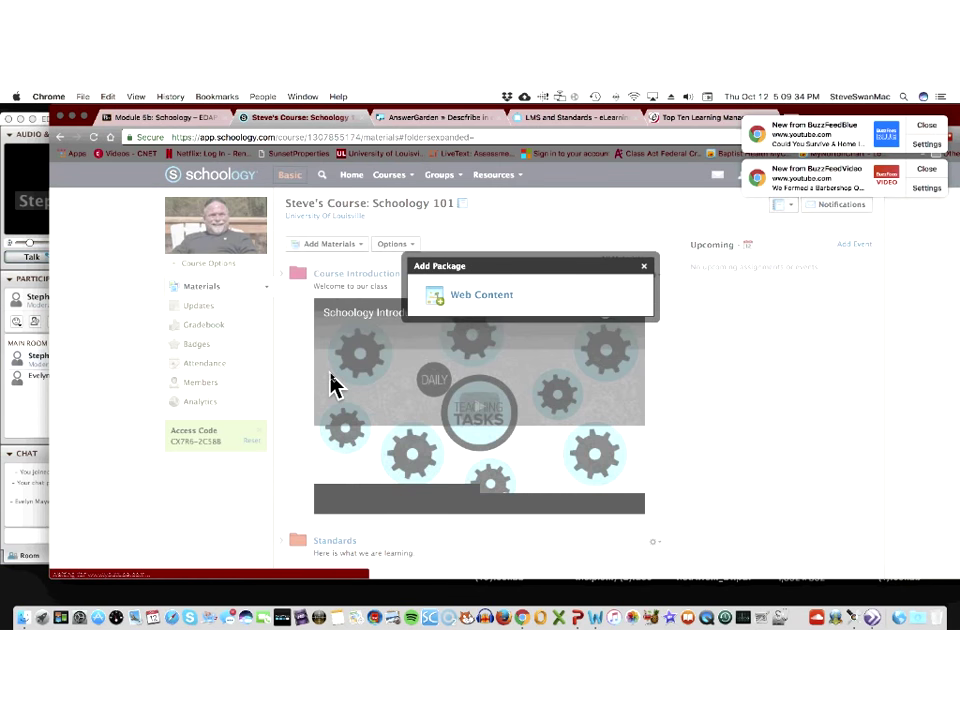
{"action": "left_click", "coordinate": [644, 269]}
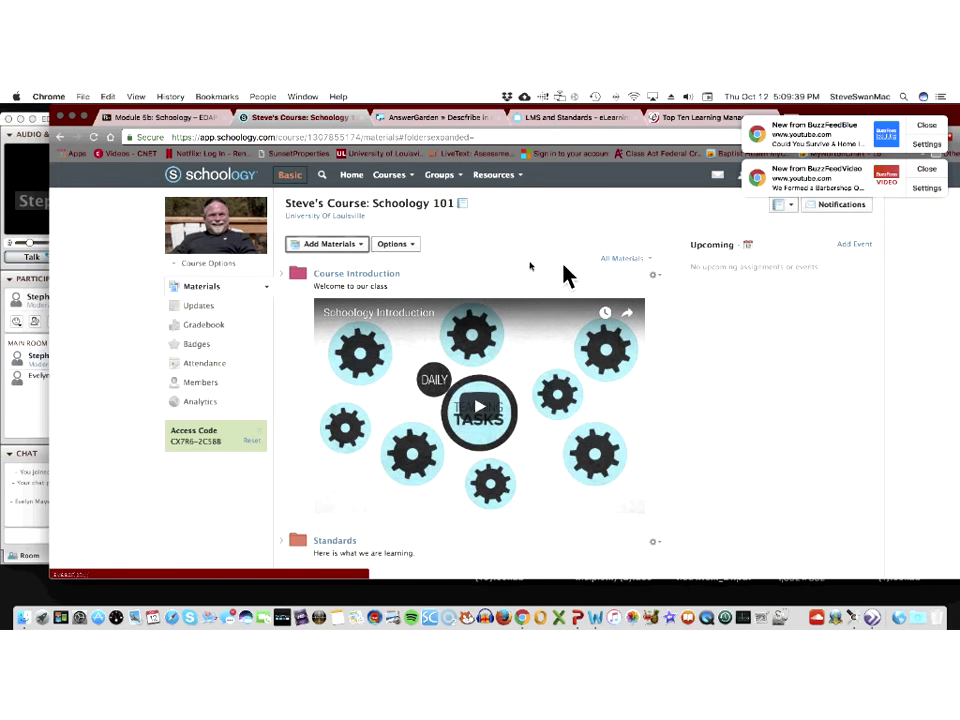
- View the form for adding an external tool and its tool provider choices, without submitting anything
{"action": "left_click", "coordinate": [358, 256]}
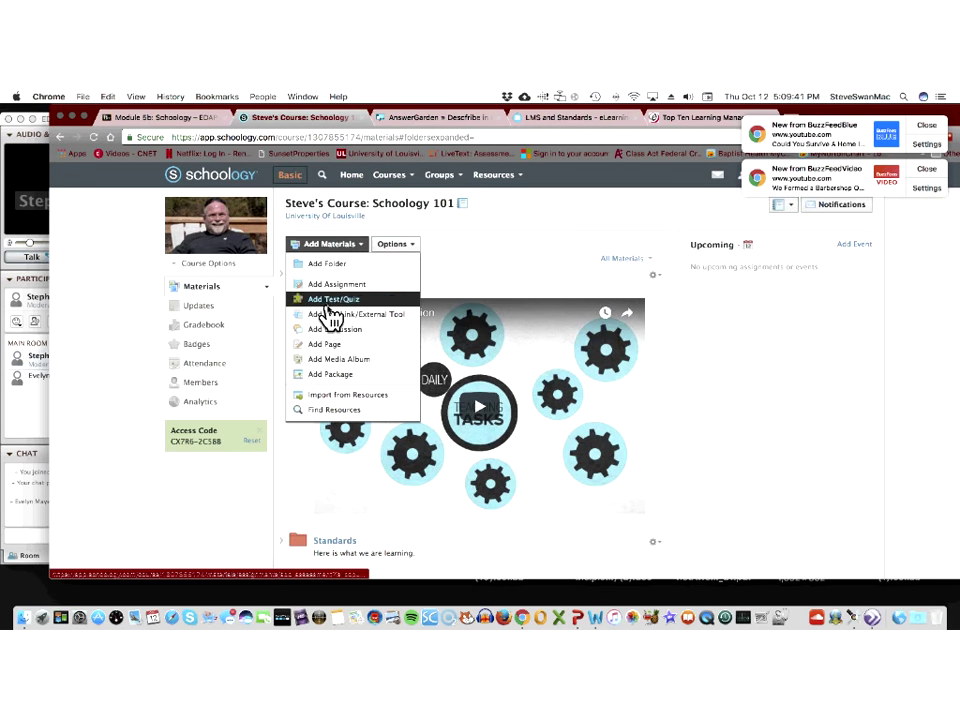
{"action": "left_click", "coordinate": [334, 316]}
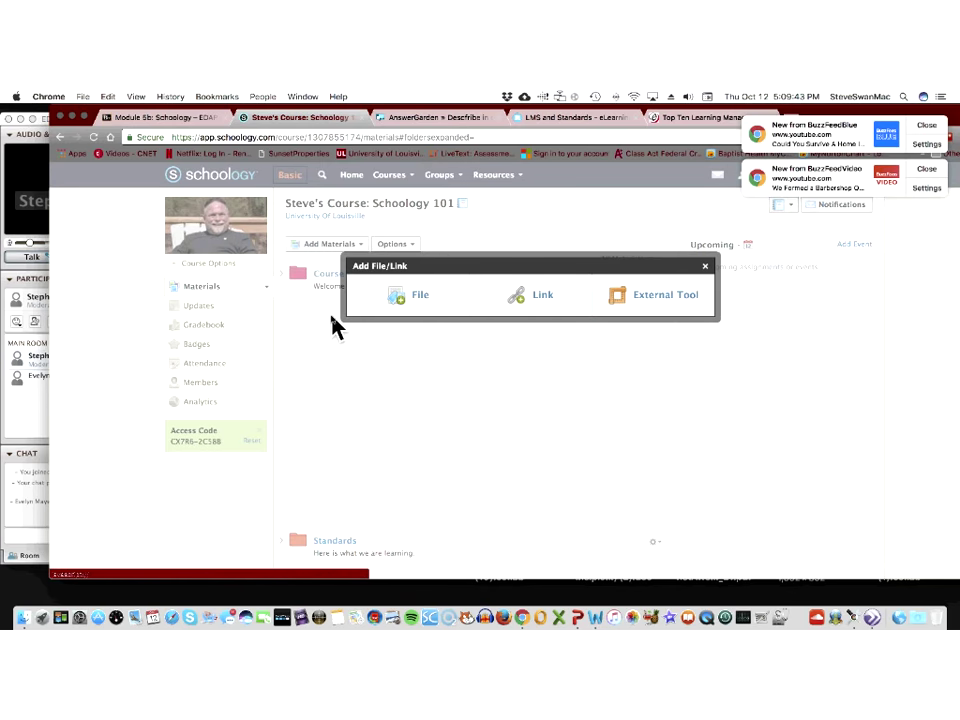
{"action": "left_click", "coordinate": [627, 301]}
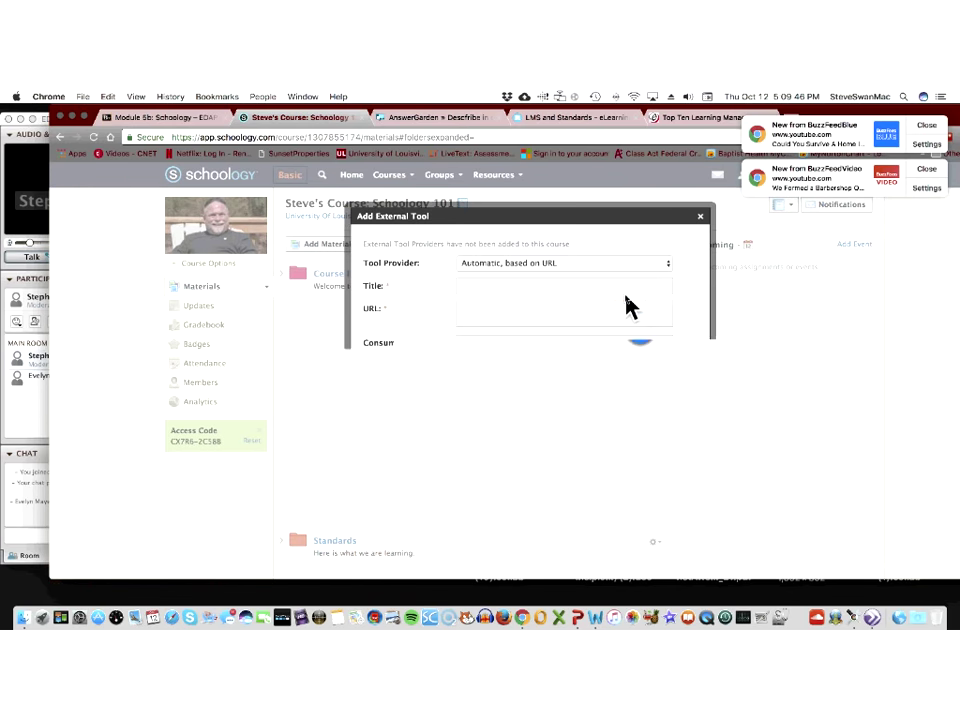
{"action": "left_click", "coordinate": [518, 274]}
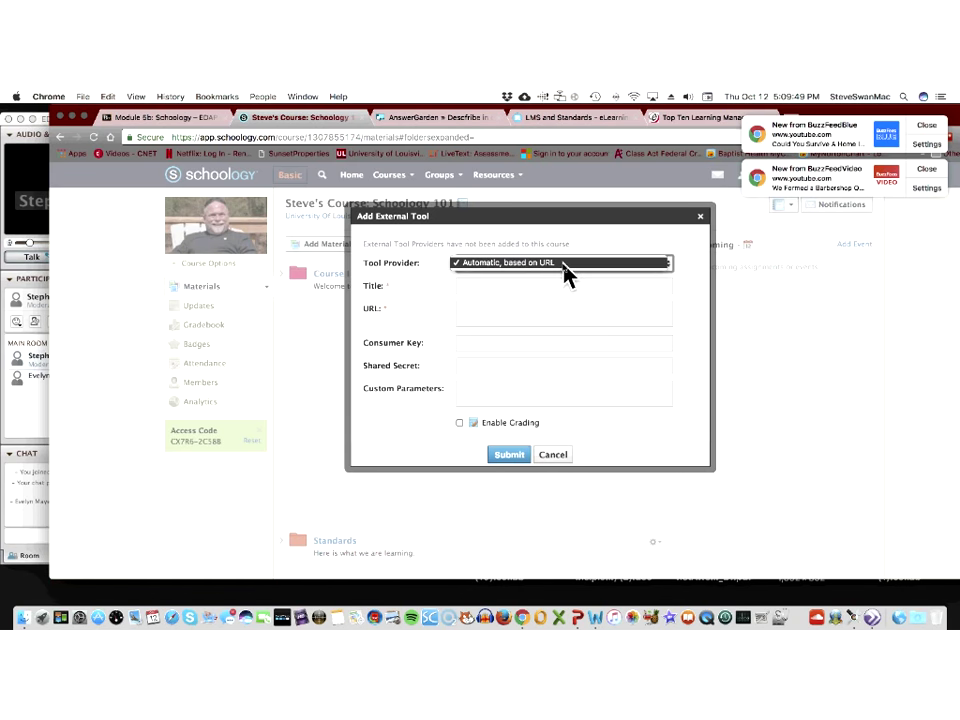
{"action": "left_click", "coordinate": [701, 220]}
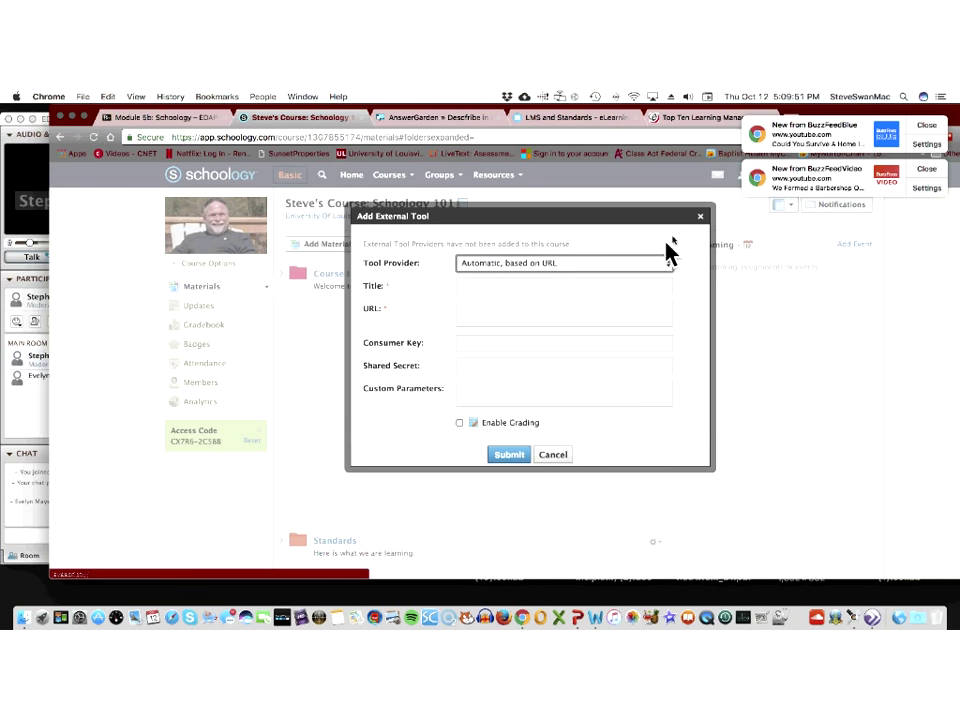
{"action": "left_click", "coordinate": [550, 455]}
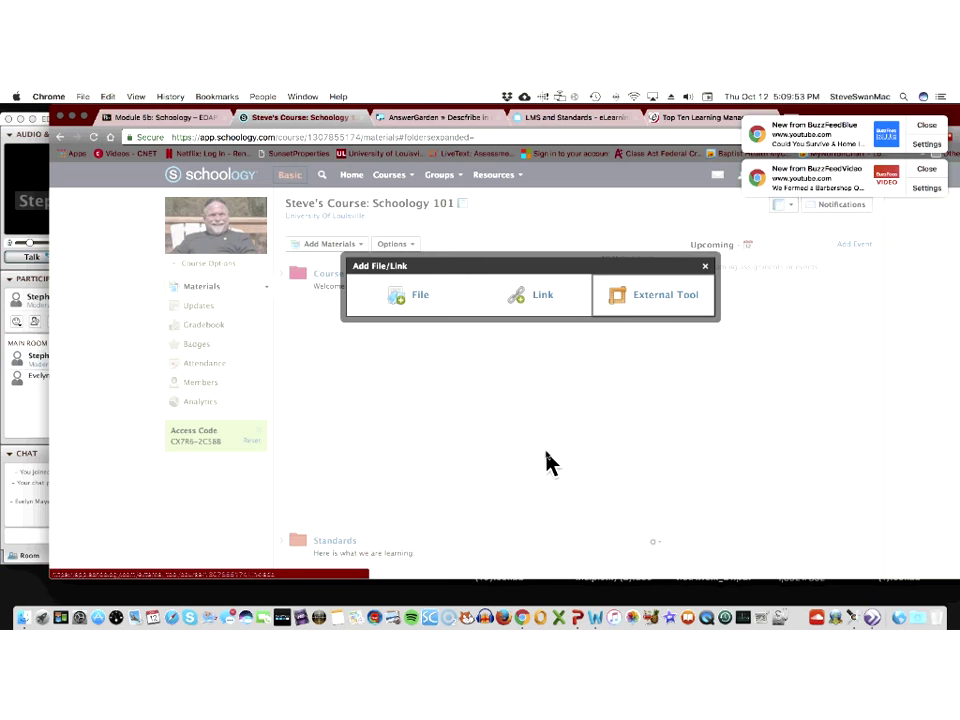
{"action": "left_click", "coordinate": [705, 266]}
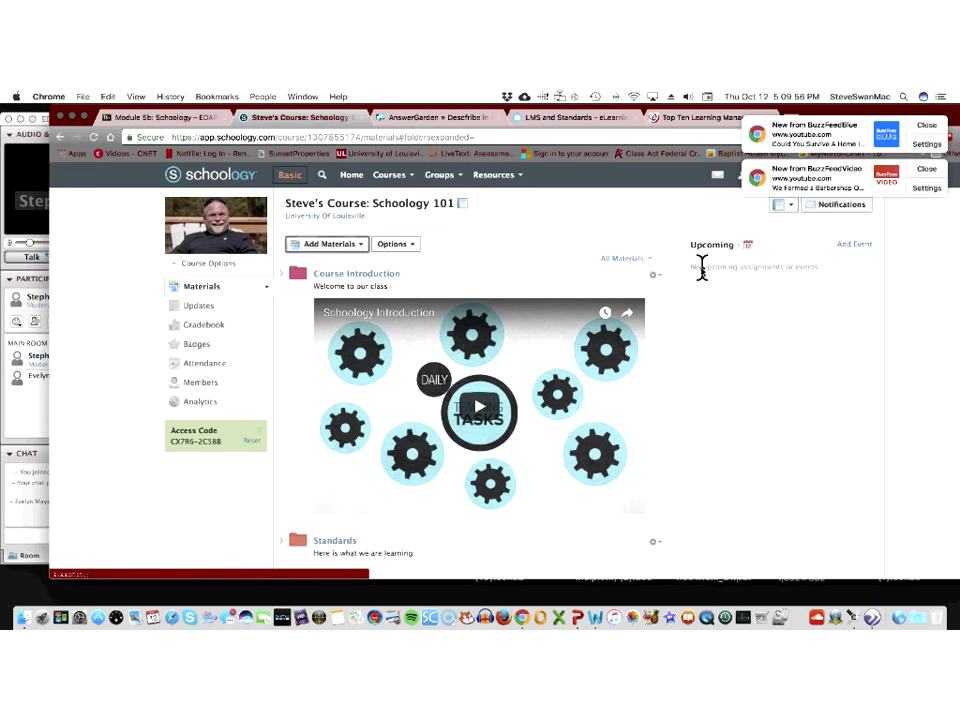
- Review the course options and the material types available inside the Course Introduction folder, and return to the main course materials
{"action": "left_click", "coordinate": [407, 248]}
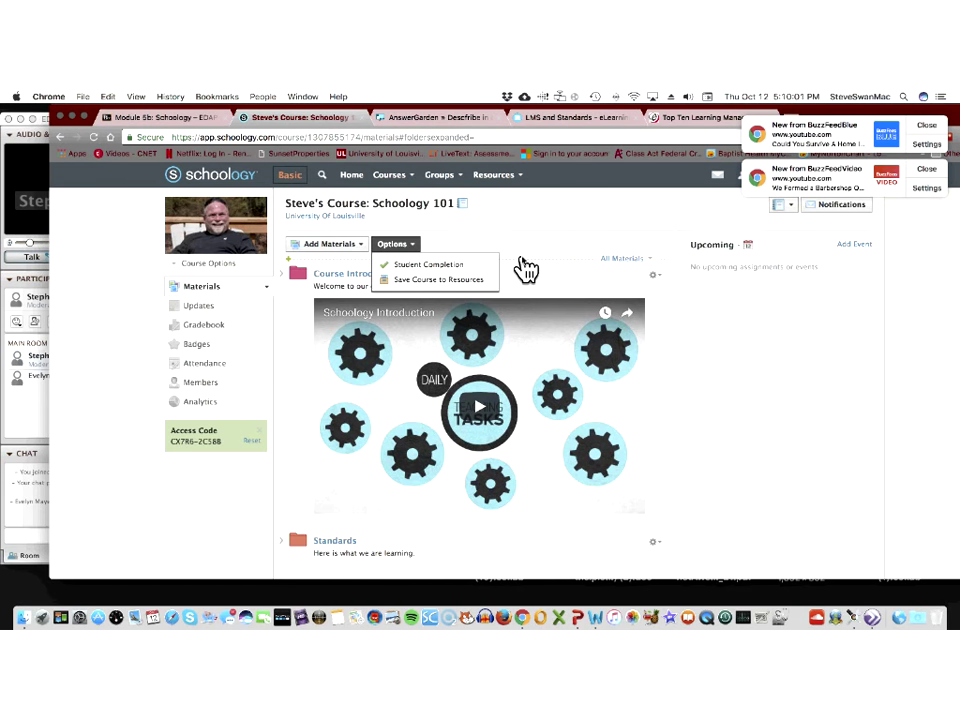
{"action": "left_click", "coordinate": [403, 297]}
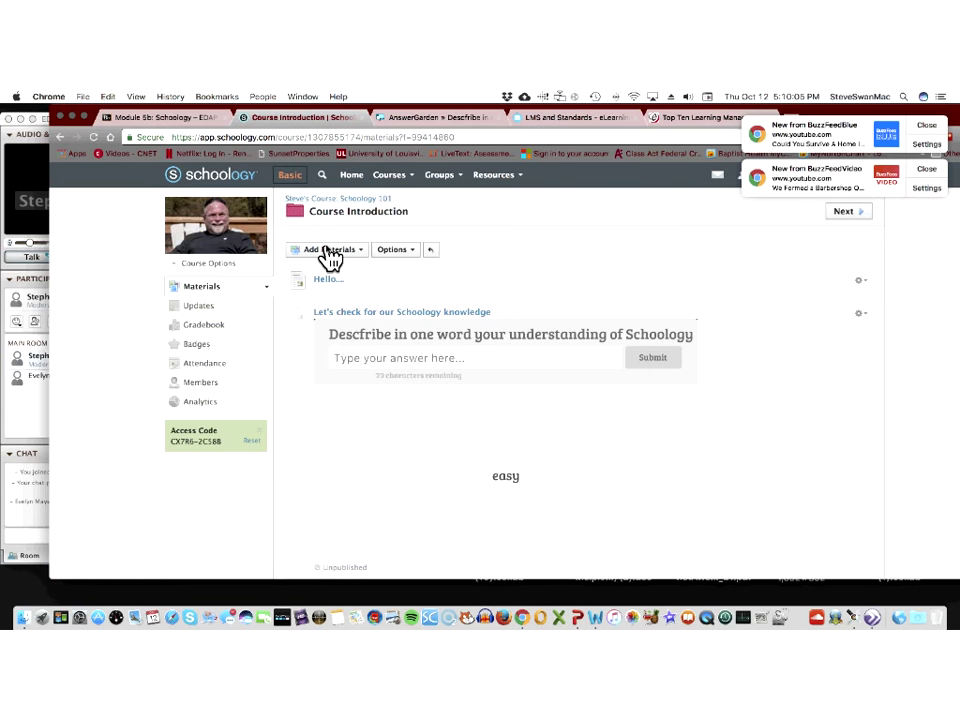
{"action": "left_click", "coordinate": [330, 252]}
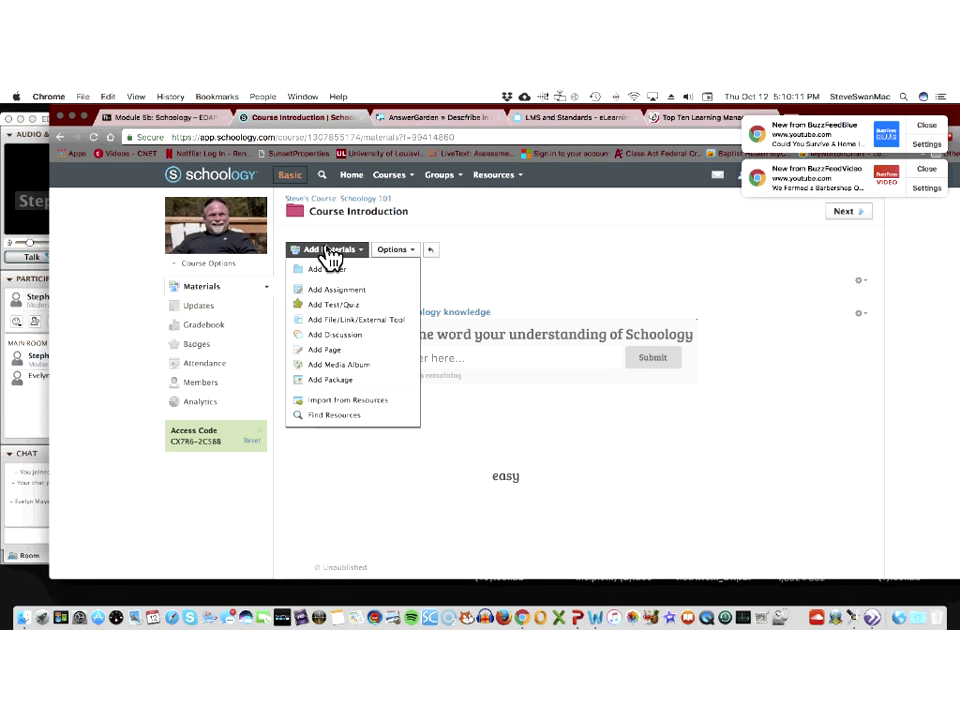
{"action": "left_click", "coordinate": [510, 279]}
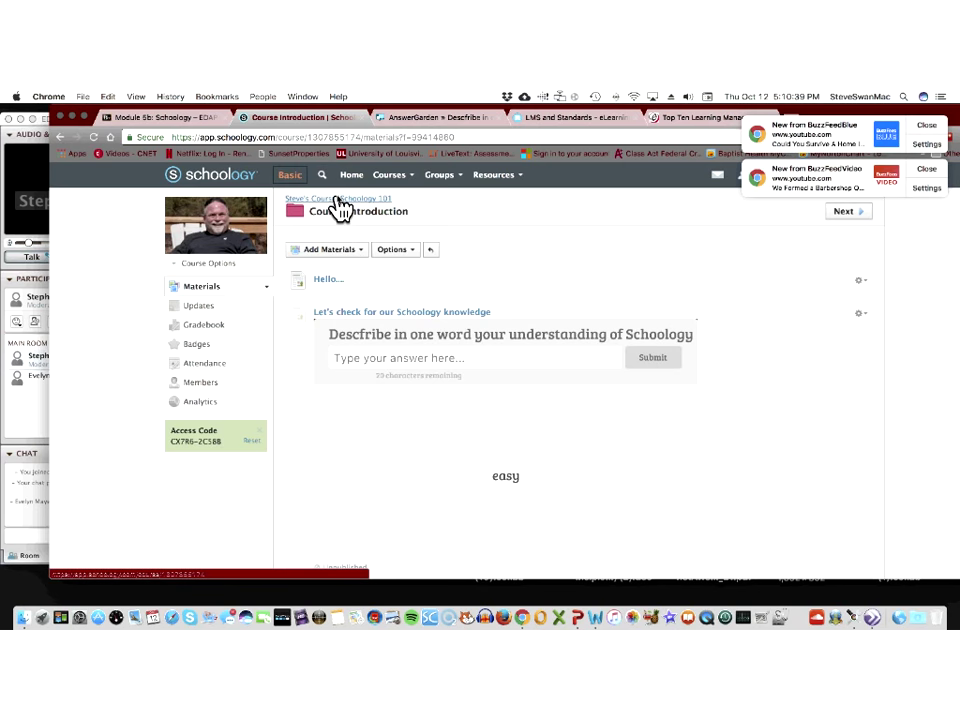
{"action": "left_click", "coordinate": [340, 203]}
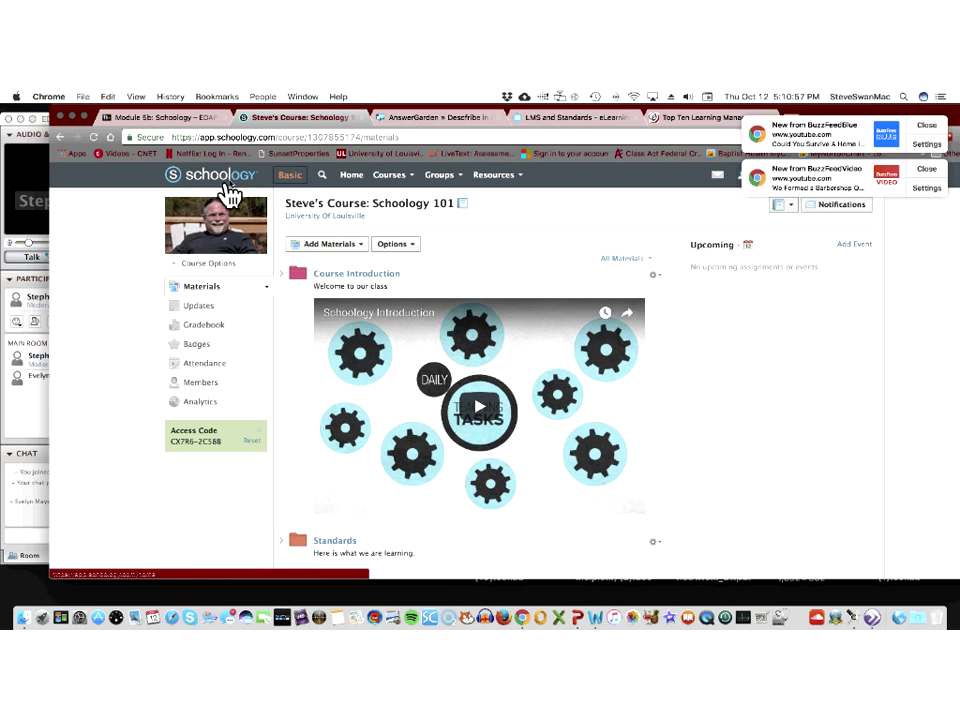
- Switch to the Blackboard course's Course Modules page and examine the teaching demonstration requirements under Module 5b: Schoology
{"action": "left_click", "coordinate": [163, 121]}
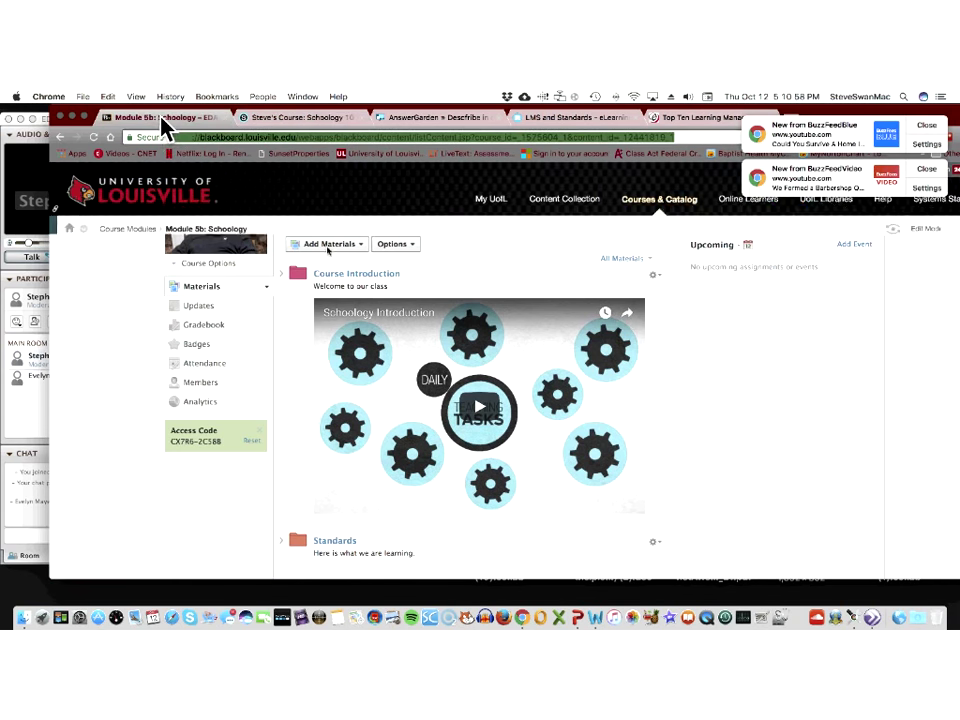
{"action": "scroll", "coordinate": [330, 256], "scroll_direction": "down", "scroll_amount": 15}
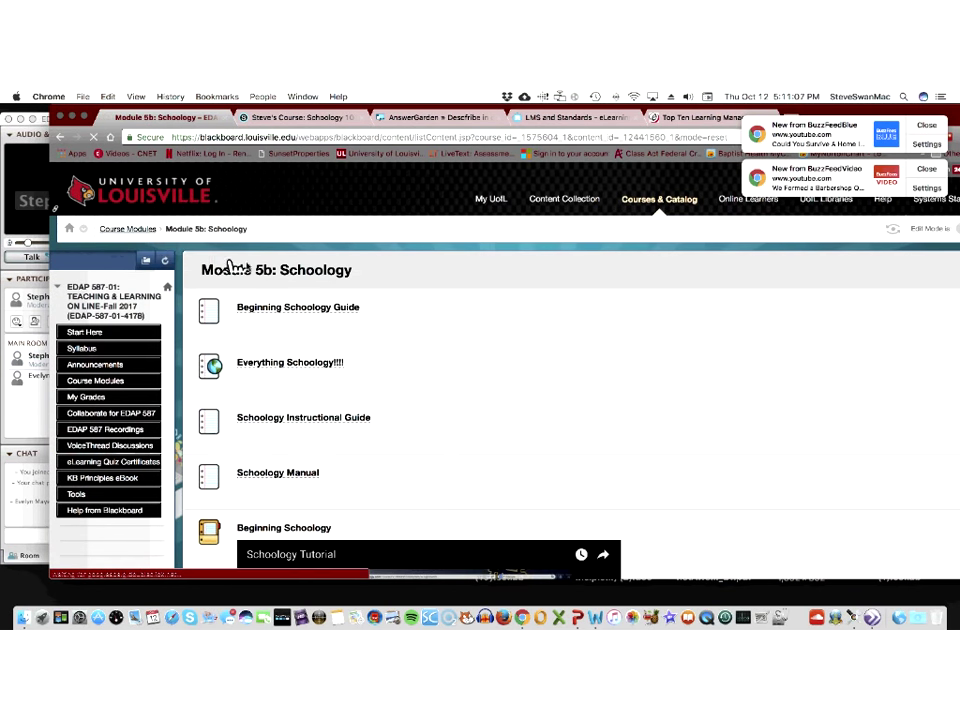
{"action": "scroll", "coordinate": [381, 300], "scroll_direction": "down", "scroll_amount": 3}
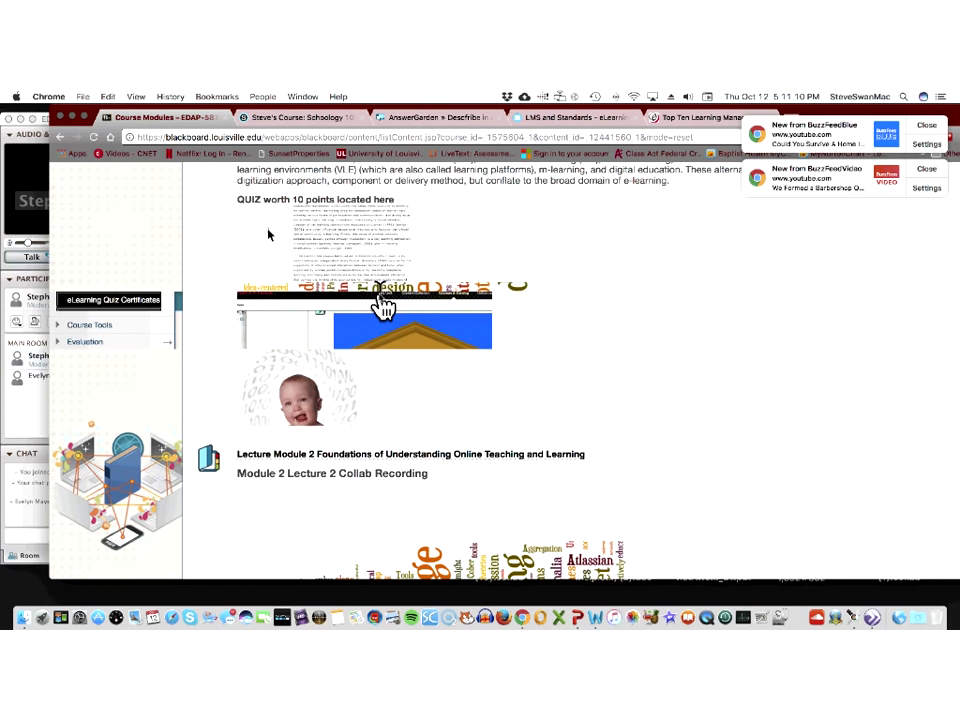
{"action": "scroll", "coordinate": [268, 234], "scroll_direction": "down", "scroll_amount": 5}
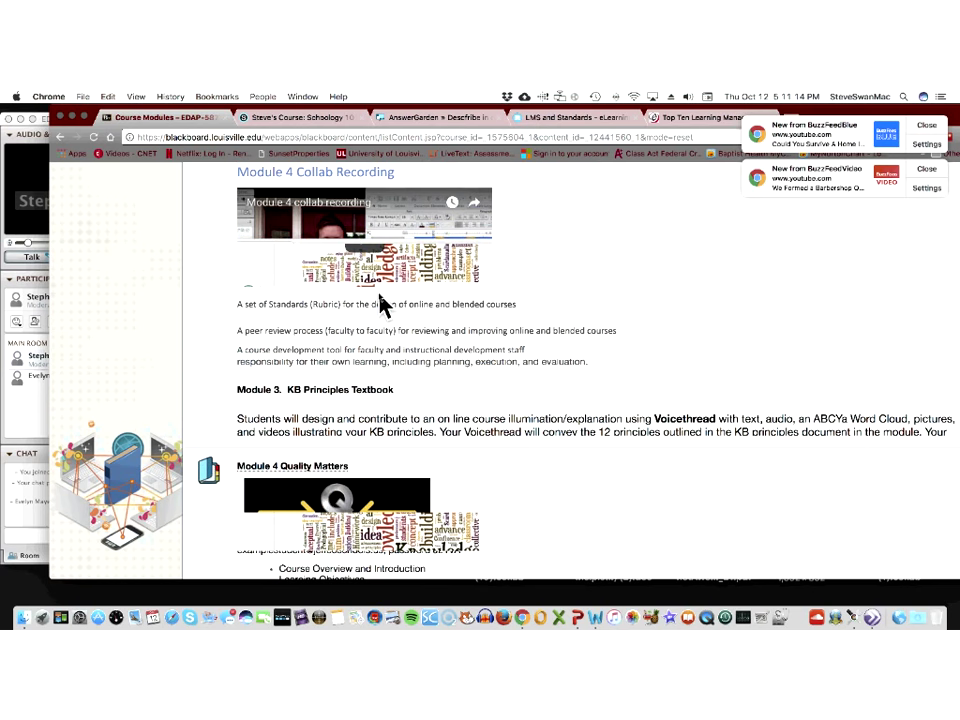
{"action": "scroll", "coordinate": [379, 295], "scroll_direction": "down", "scroll_amount": 10}
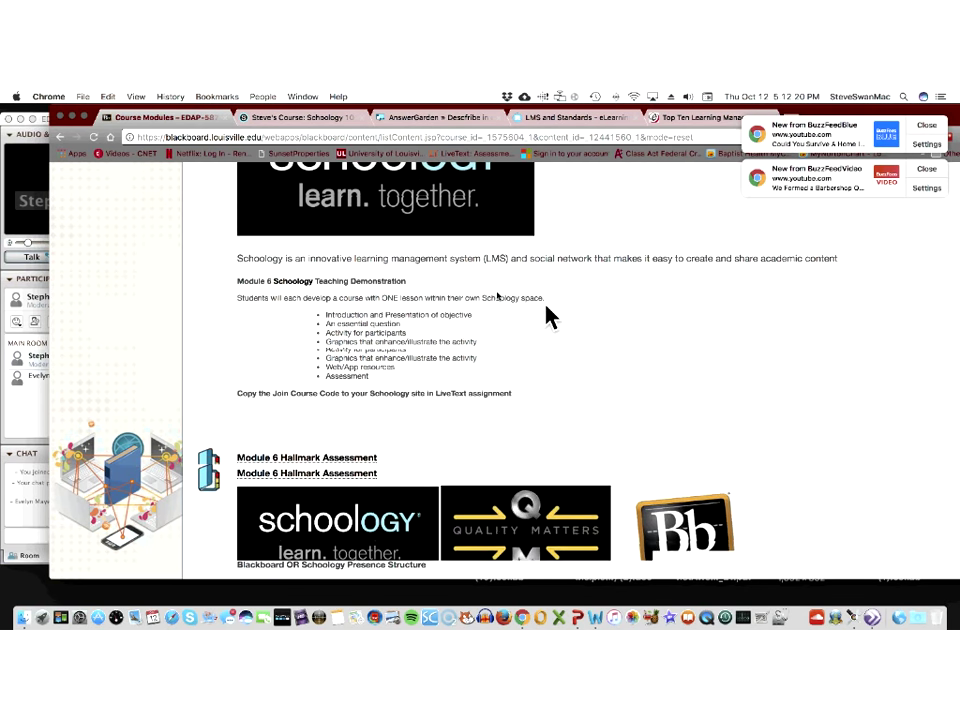
{"action": "scroll", "coordinate": [497, 302], "scroll_direction": "up", "scroll_amount": 5}
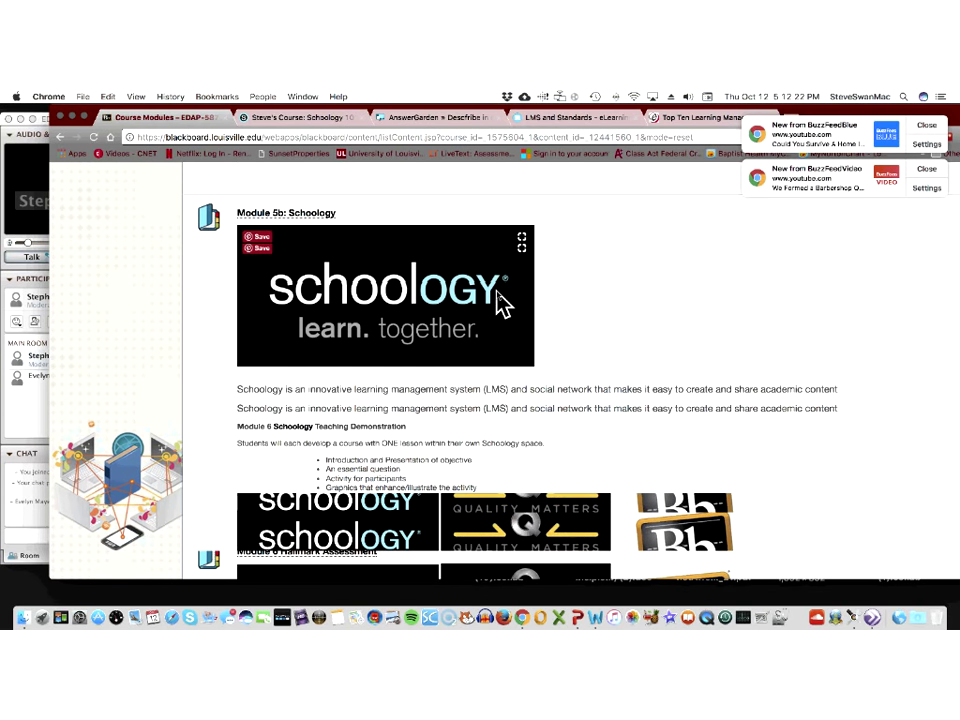
{"action": "scroll", "coordinate": [497, 302], "scroll_direction": "up", "scroll_amount": 1}
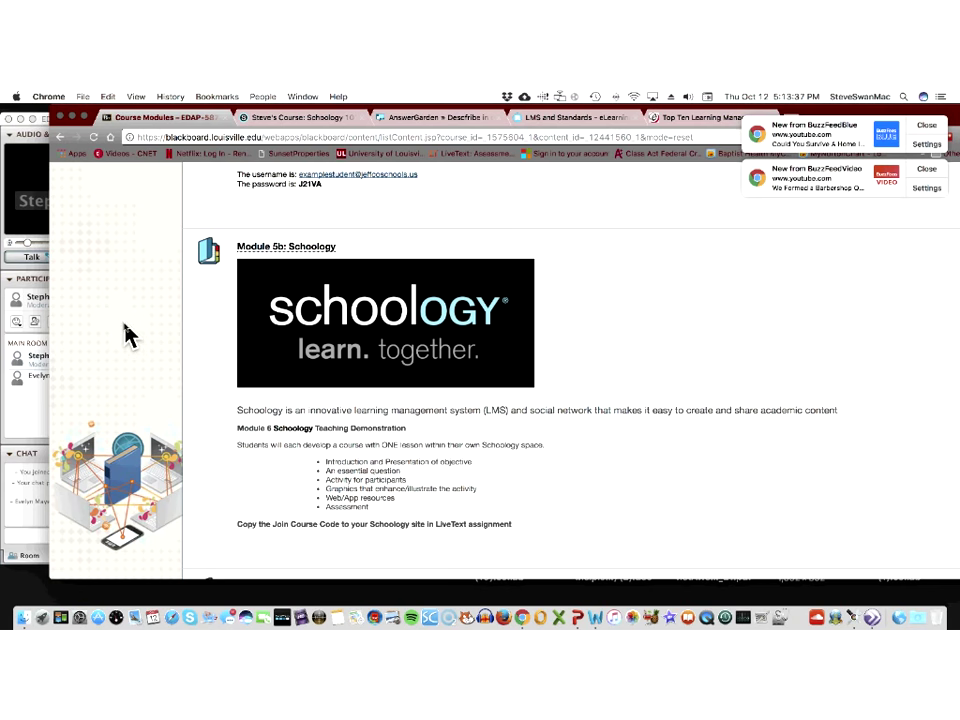
- Examine the Module 6 Hallmark Assessment instructions and compare them with the Module 5b: Schoology requirements
{"action": "scroll", "coordinate": [252, 372], "scroll_direction": "down", "scroll_amount": 3}
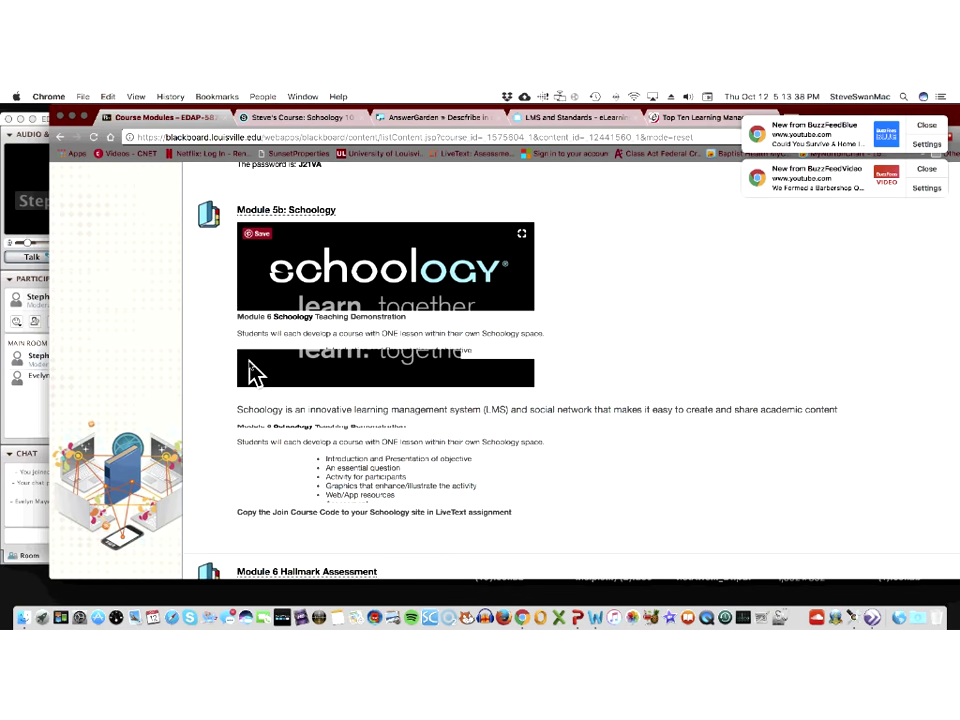
{"action": "scroll", "coordinate": [252, 372], "scroll_direction": "down", "scroll_amount": 5}
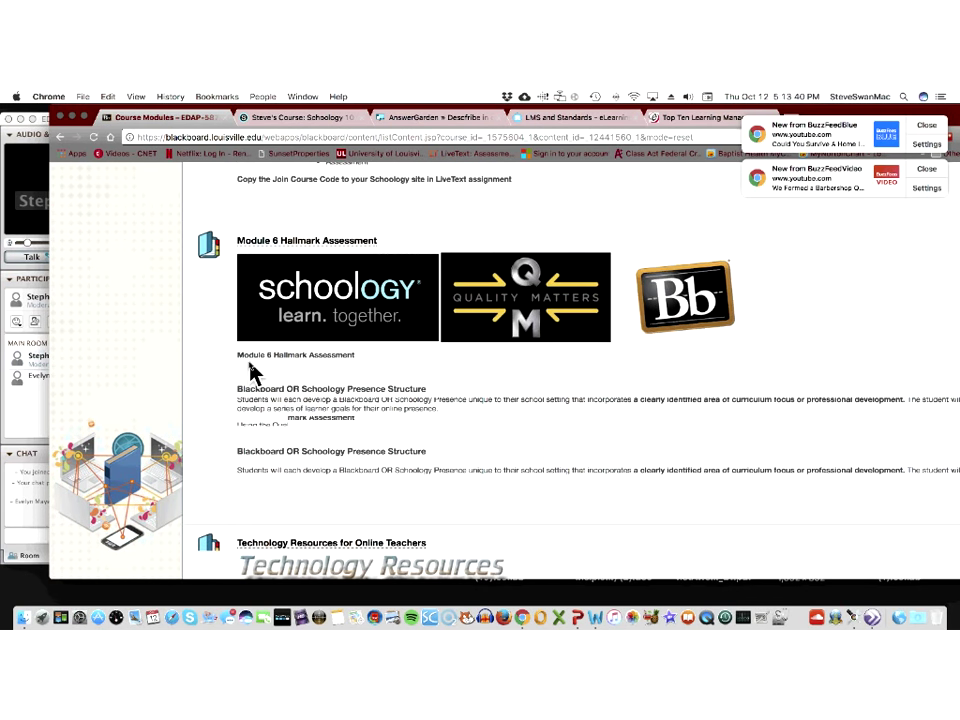
{"action": "scroll", "coordinate": [252, 372], "scroll_direction": "down", "scroll_amount": 2}
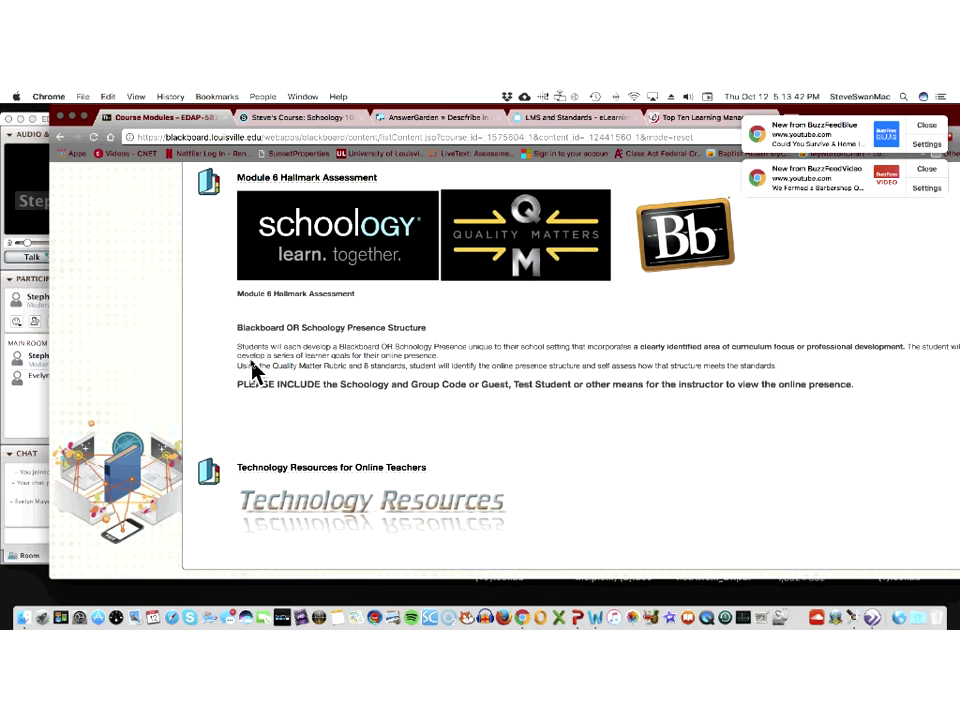
{"action": "scroll", "coordinate": [252, 372], "scroll_direction": "up", "scroll_amount": 2}
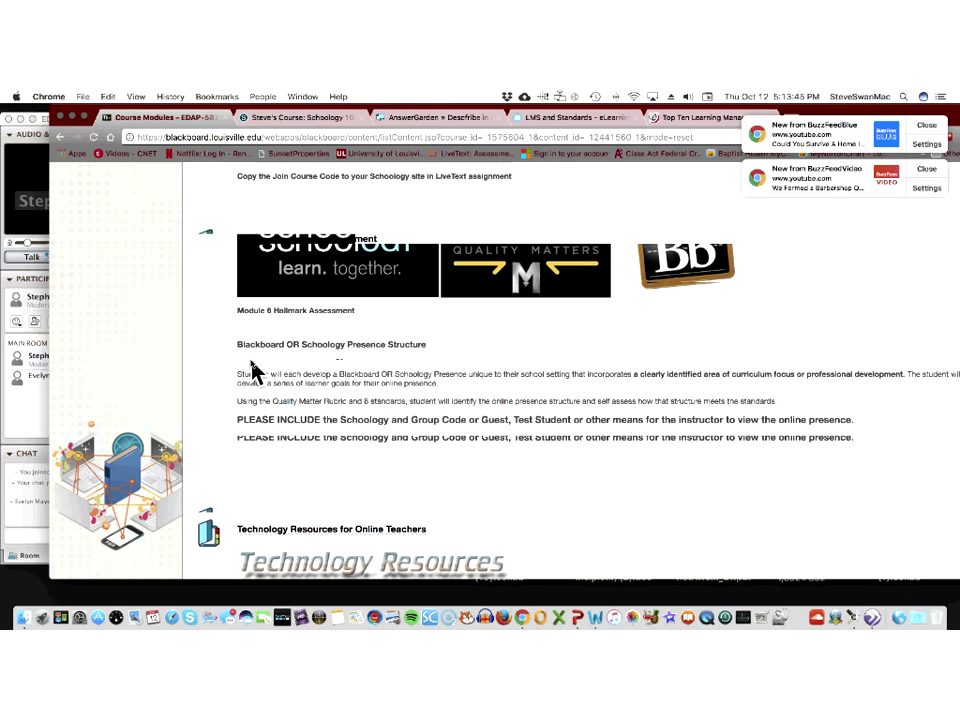
{"action": "scroll", "coordinate": [252, 370], "scroll_direction": "up", "scroll_amount": 8}
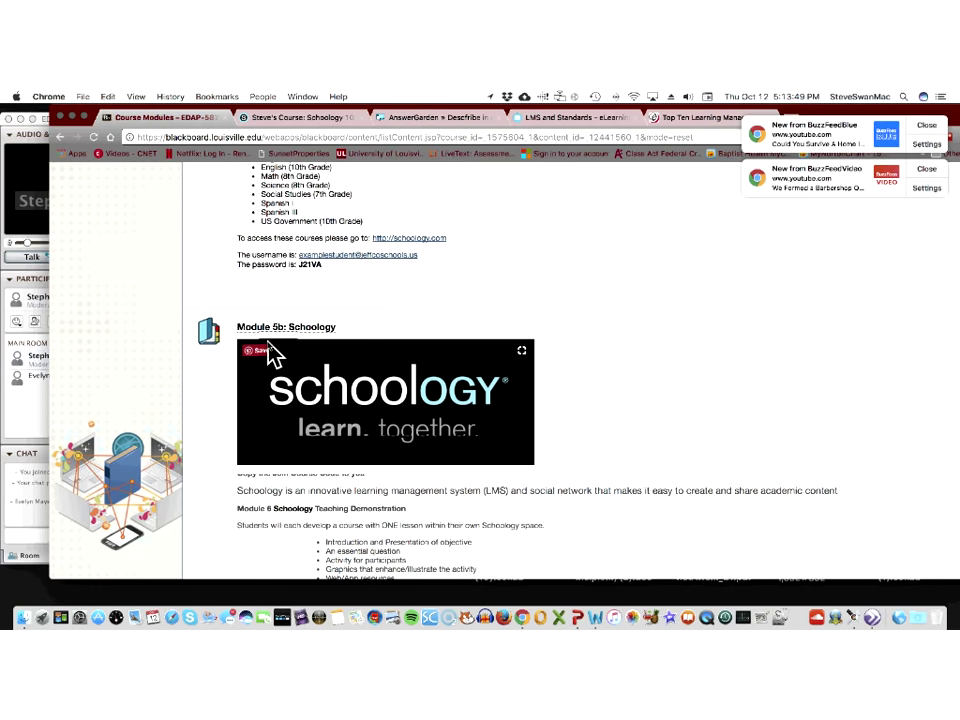
{"action": "scroll", "coordinate": [270, 352], "scroll_direction": "down", "scroll_amount": 3}
{"action": "scroll", "coordinate": [429, 366], "scroll_direction": "down", "scroll_amount": 4}
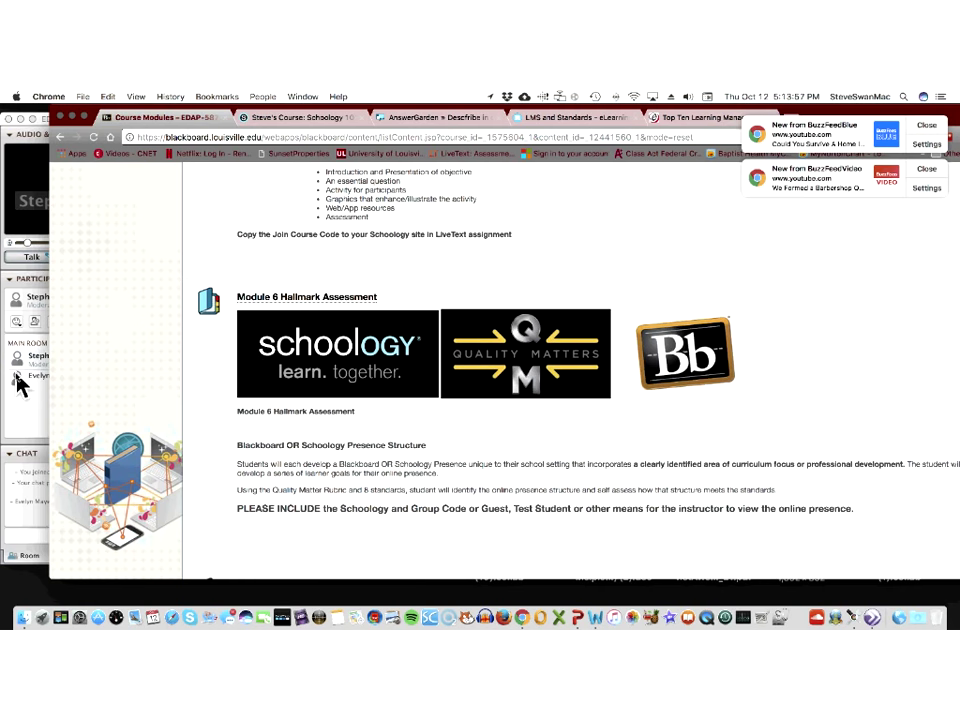
- Glance at the Blackboard Collaborate session, switch back to the Schoology 101 course and open its Course Introduction folder
{"action": "left_click", "coordinate": [25, 412]}
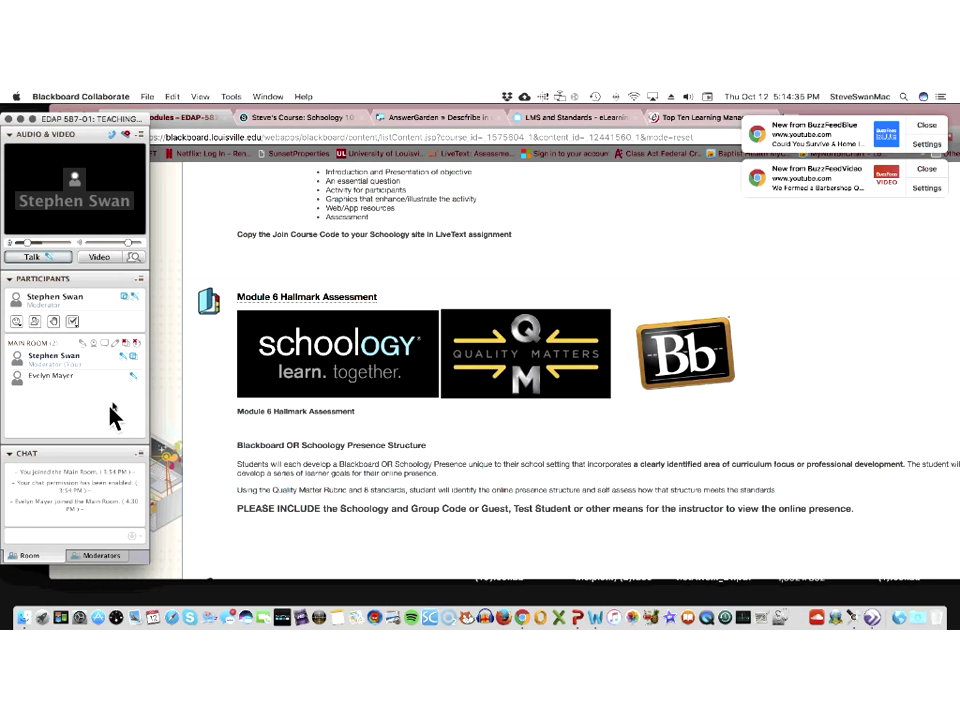
{"action": "left_click", "coordinate": [313, 119]}
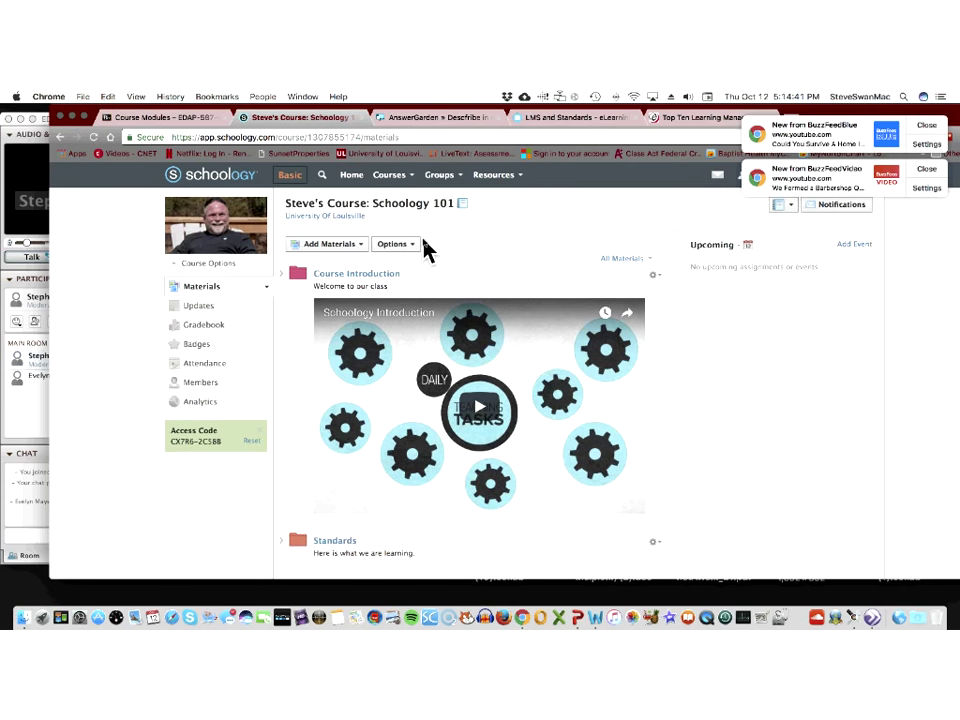
{"action": "left_click", "coordinate": [350, 280]}
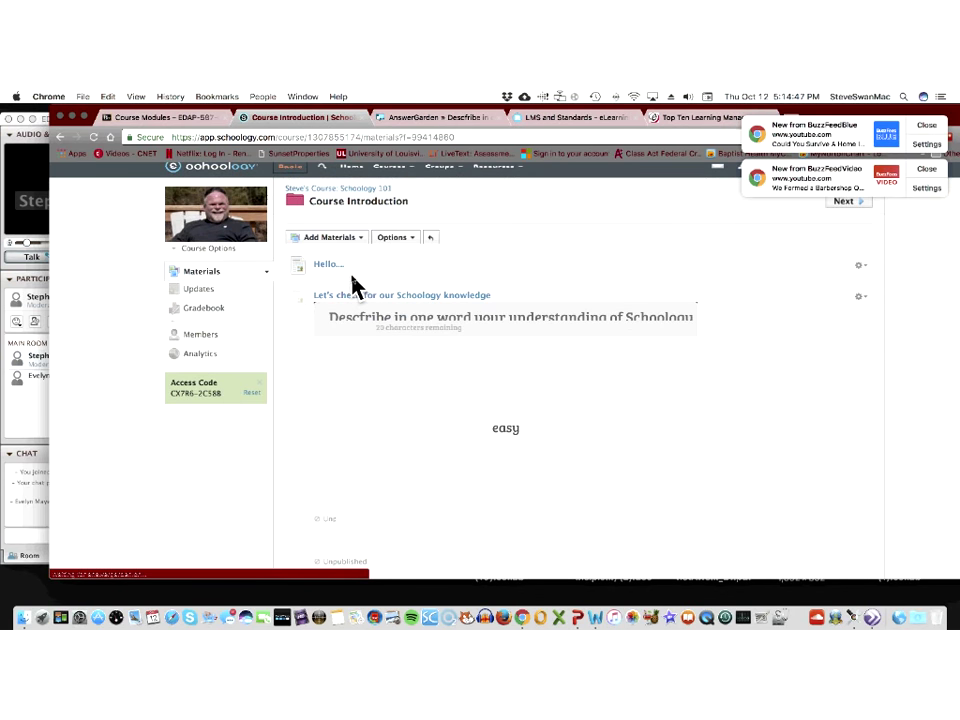
{"action": "scroll", "coordinate": [330, 258], "scroll_direction": "down", "scroll_amount": 2}
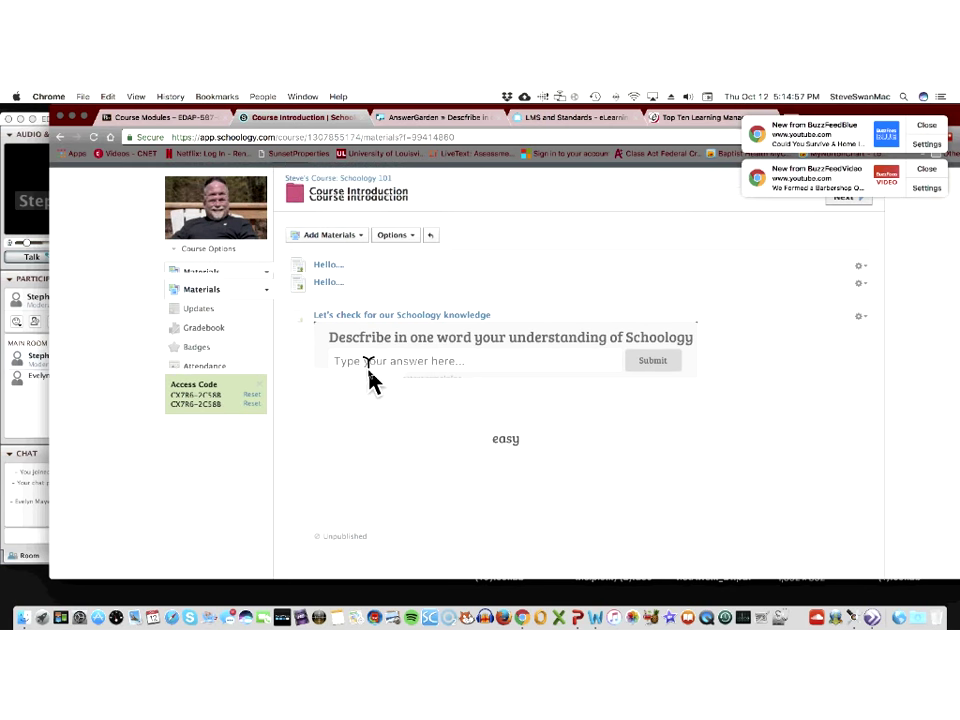
- Return to the main Schoology 101 course materials and open the Standards folder
{"action": "left_click", "coordinate": [334, 199]}
{"action": "scroll", "coordinate": [350, 322], "scroll_direction": "down", "scroll_amount": 3}
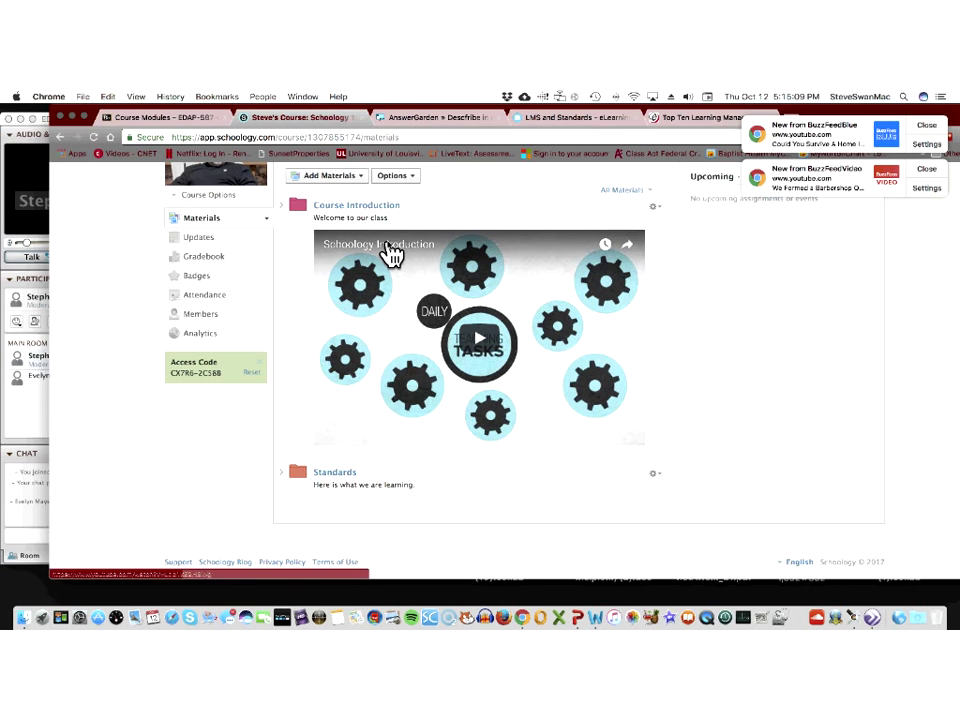
{"action": "scroll", "coordinate": [390, 255], "scroll_direction": "down", "scroll_amount": 1}
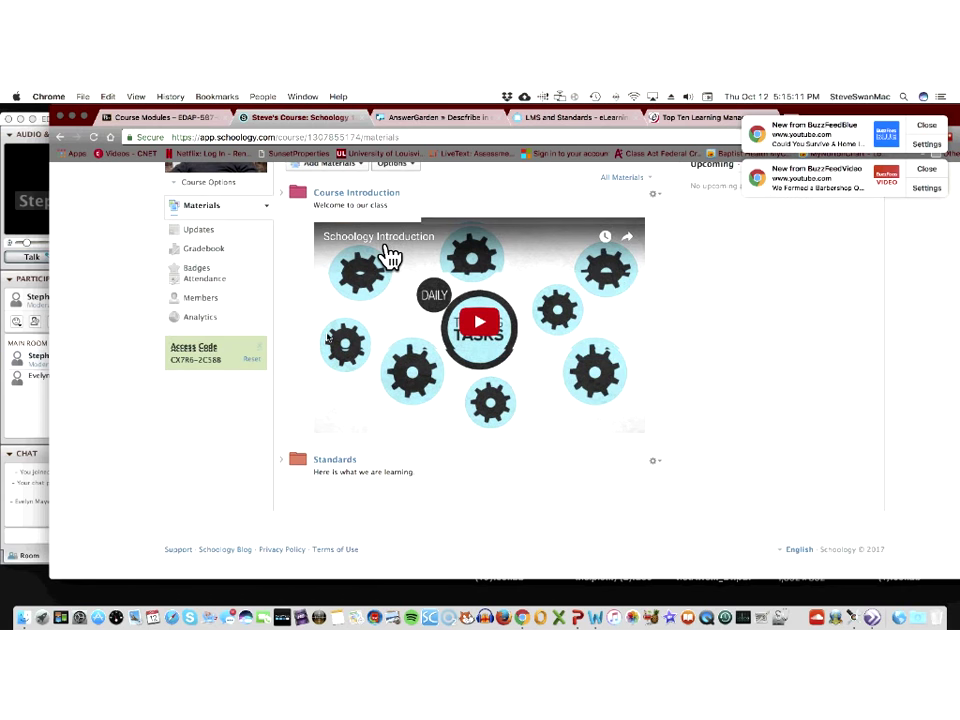
{"action": "left_click", "coordinate": [338, 463]}
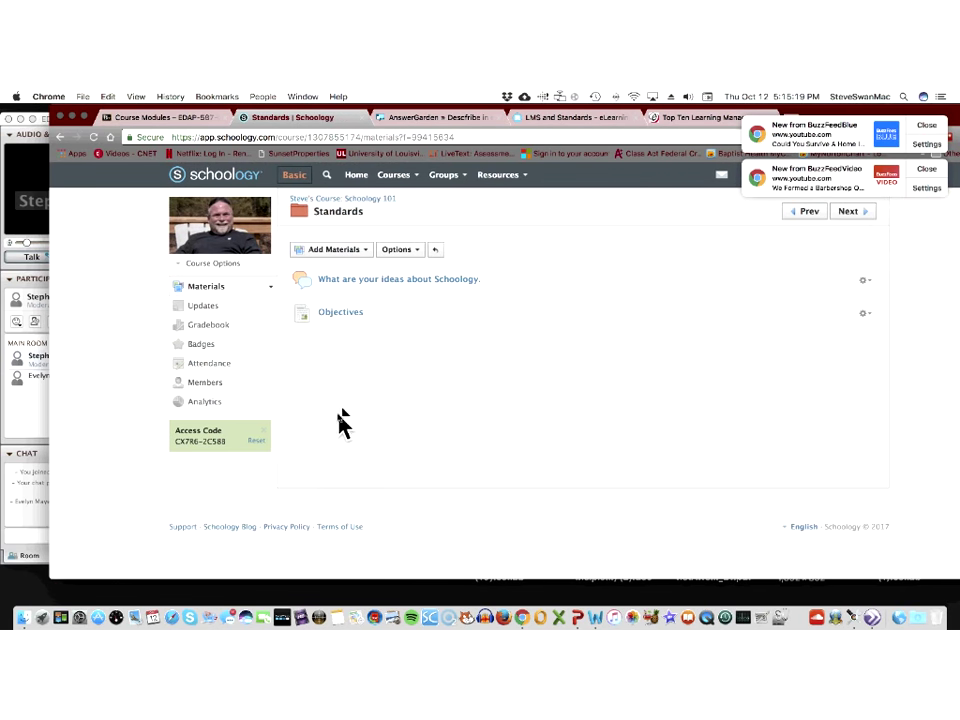
- View the discussion "What are your ideas about Schoology." and return to the main course materials
{"action": "left_click", "coordinate": [410, 282]}
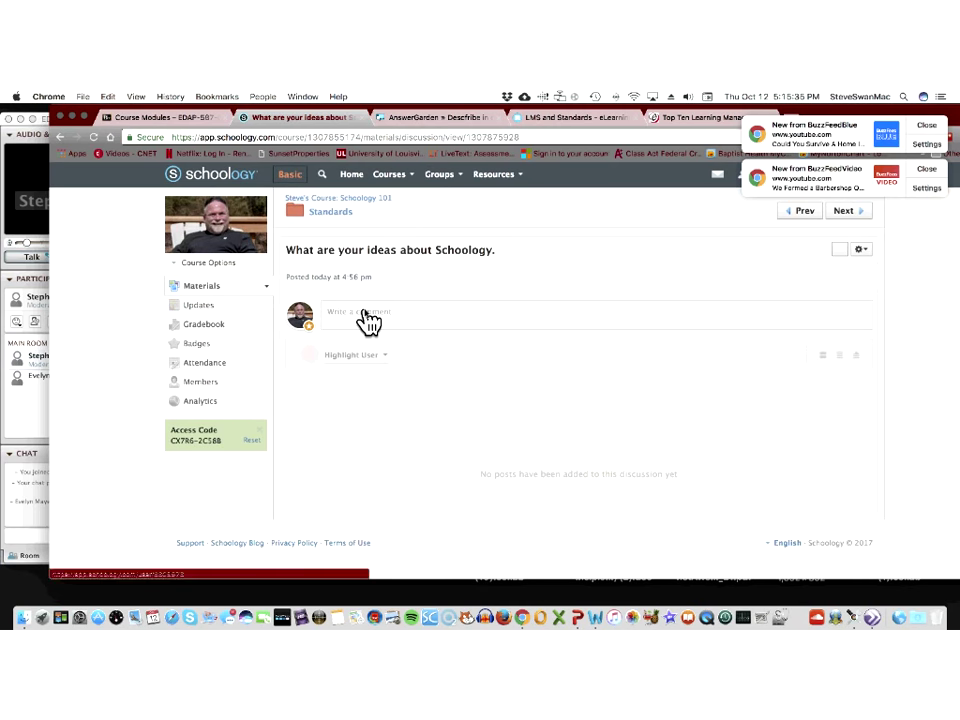
{"action": "left_click", "coordinate": [60, 137]}
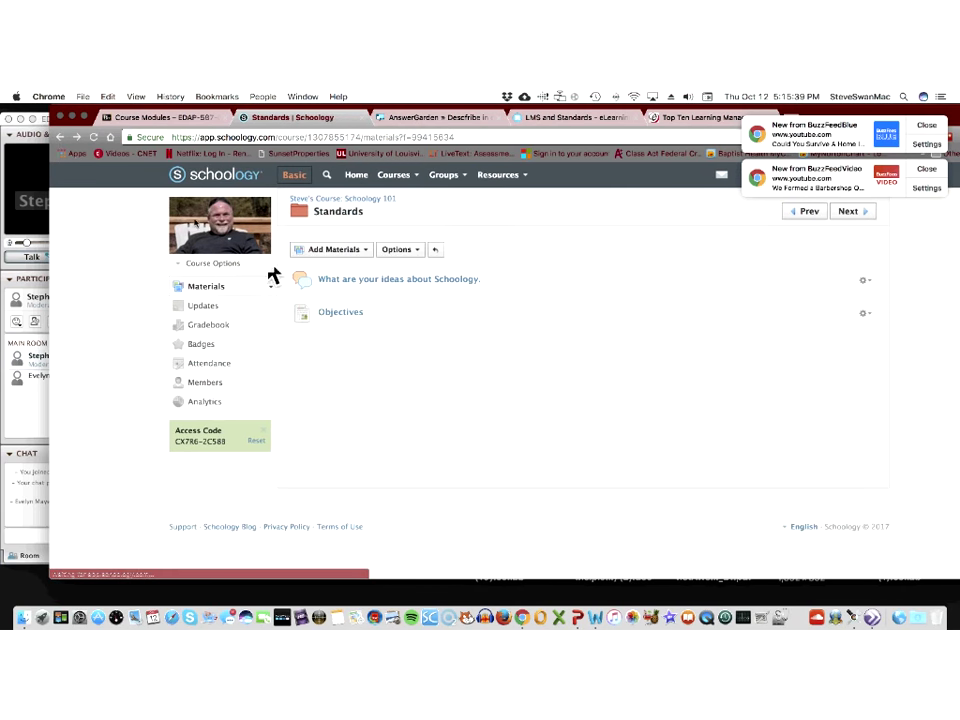
{"action": "left_click", "coordinate": [59, 142]}
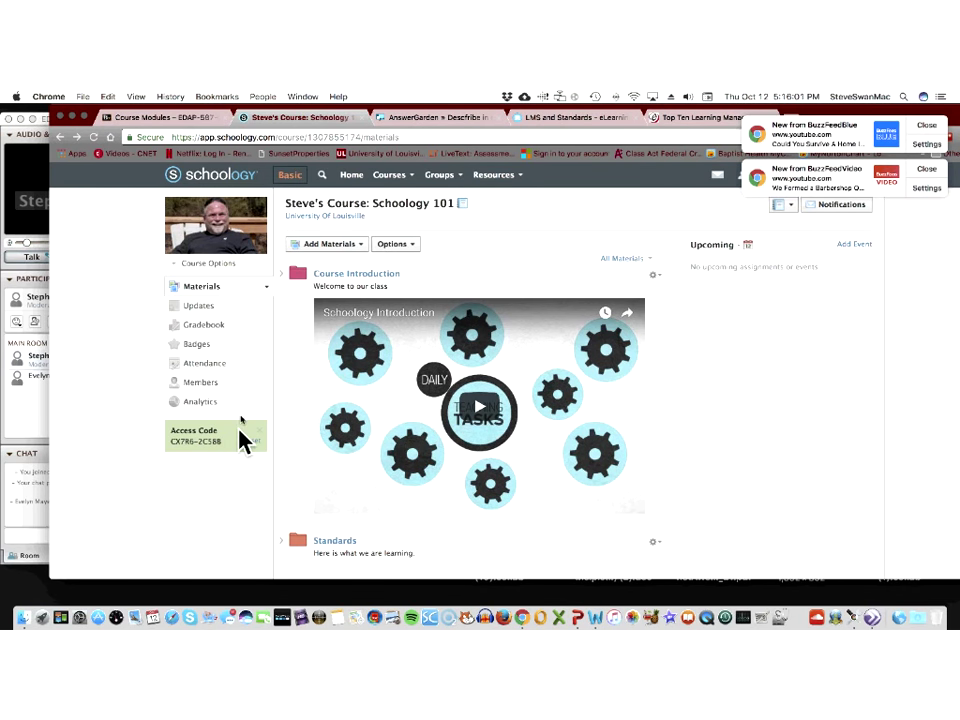
- Show the access code prompt for joining a course and dismiss it without joining
{"action": "scroll", "coordinate": [390, 235], "scroll_direction": "down", "scroll_amount": 1}
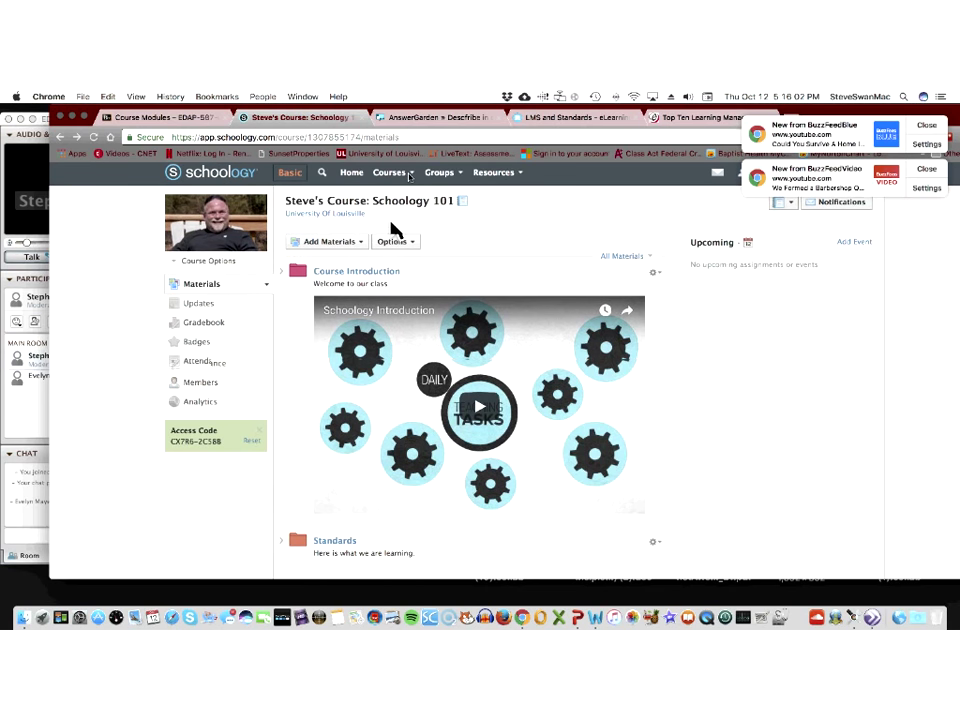
{"action": "left_click", "coordinate": [390, 172]}
{"action": "left_click", "coordinate": [432, 334]}
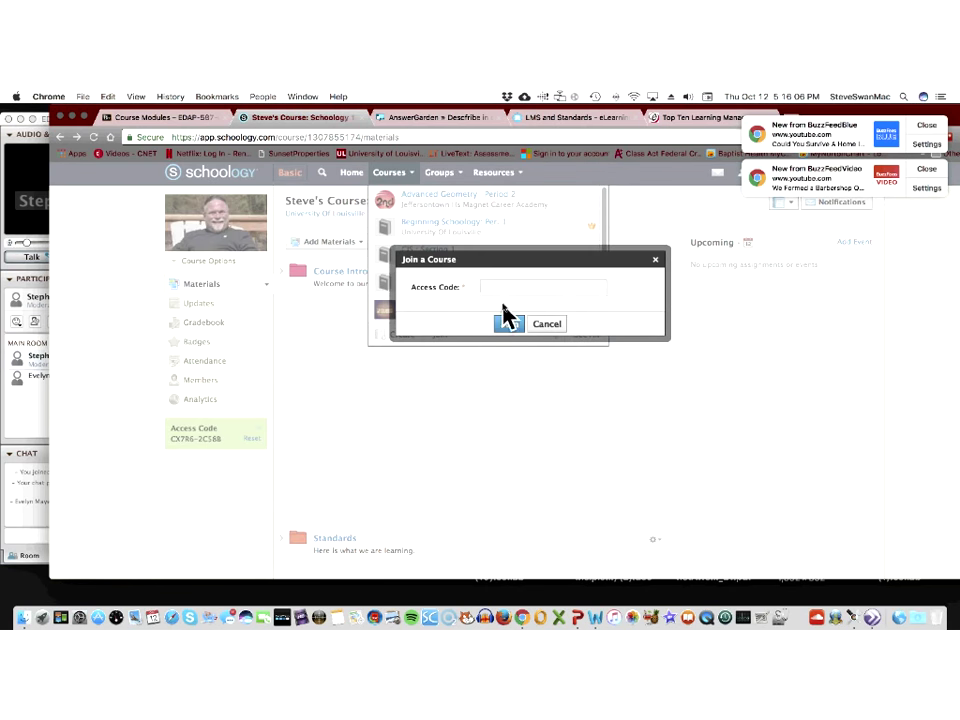
{"action": "left_click", "coordinate": [549, 326]}
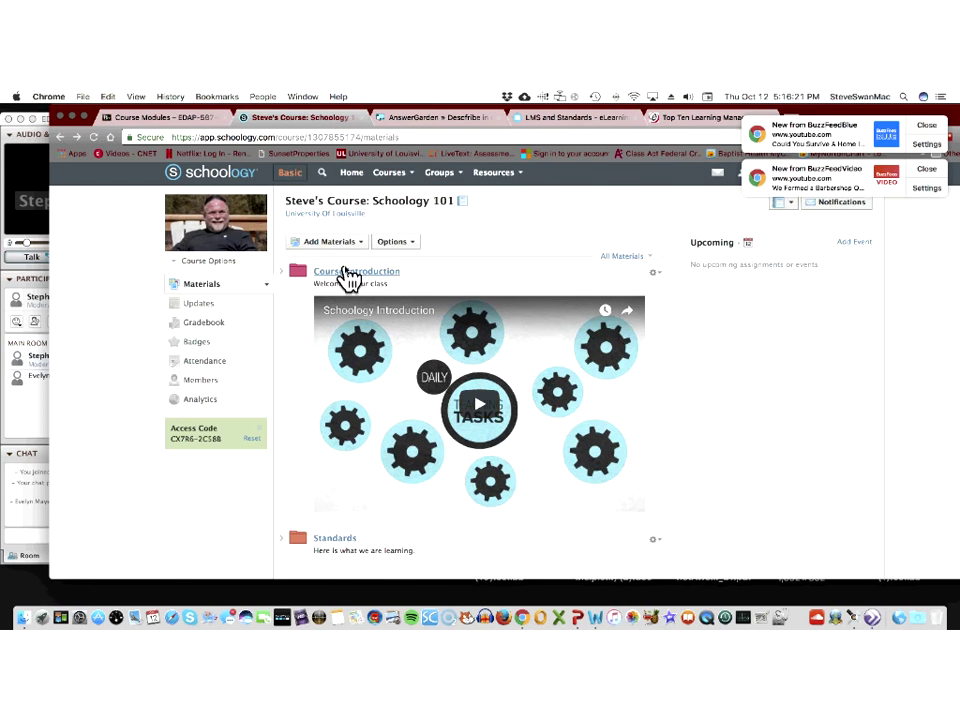
- Glance at the Collaborate session and close the AnswerGarden, LMS and Standards, and Top Ten Learning Management Systems pages
{"action": "left_click", "coordinate": [27, 413]}
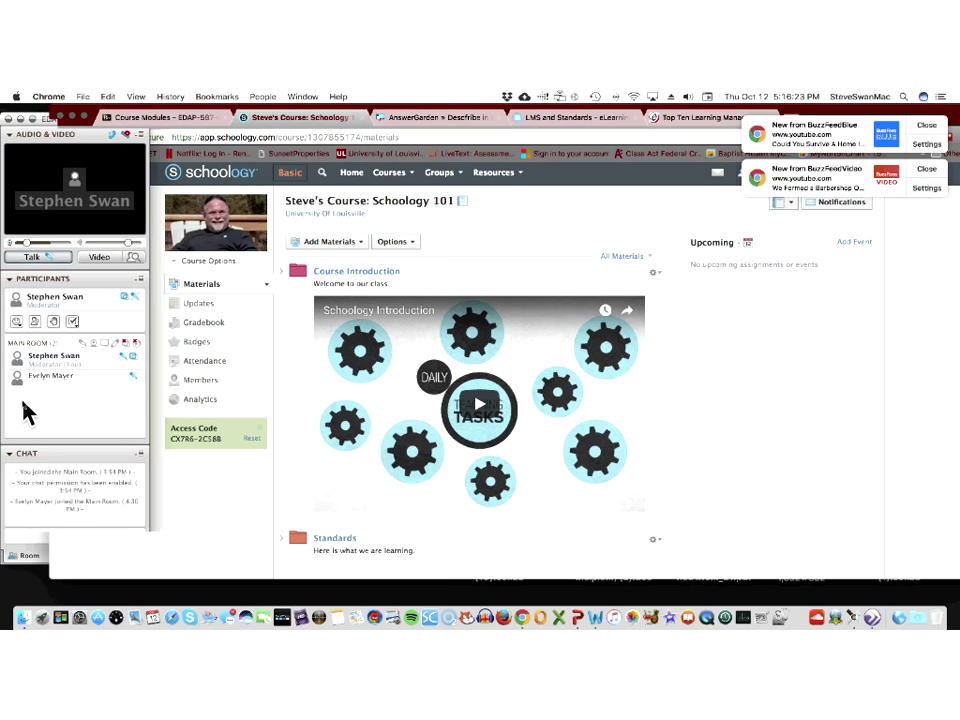
{"action": "left_click", "coordinate": [498, 118]}
{"action": "left_click", "coordinate": [498, 118]}
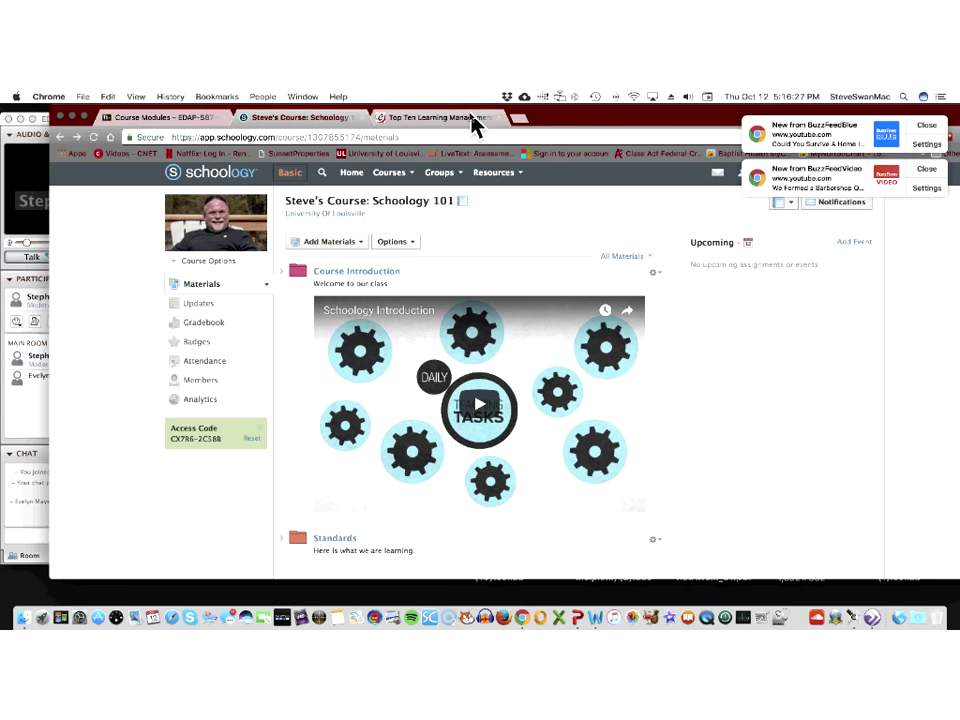
{"action": "left_click", "coordinate": [474, 120]}
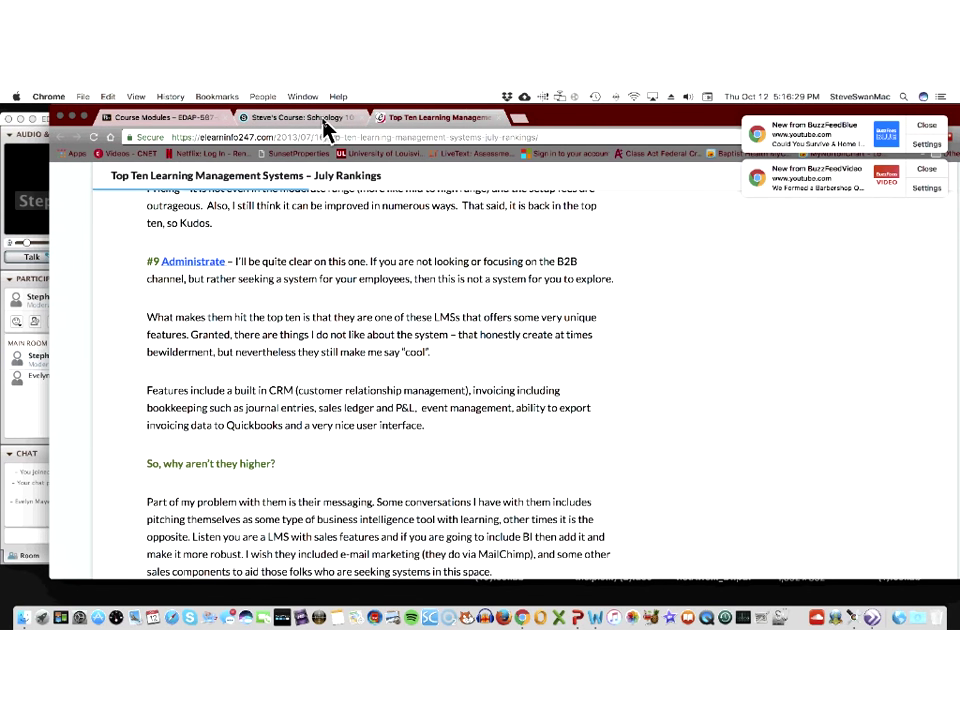
{"action": "left_click", "coordinate": [324, 119]}
{"action": "left_click", "coordinate": [494, 118]}
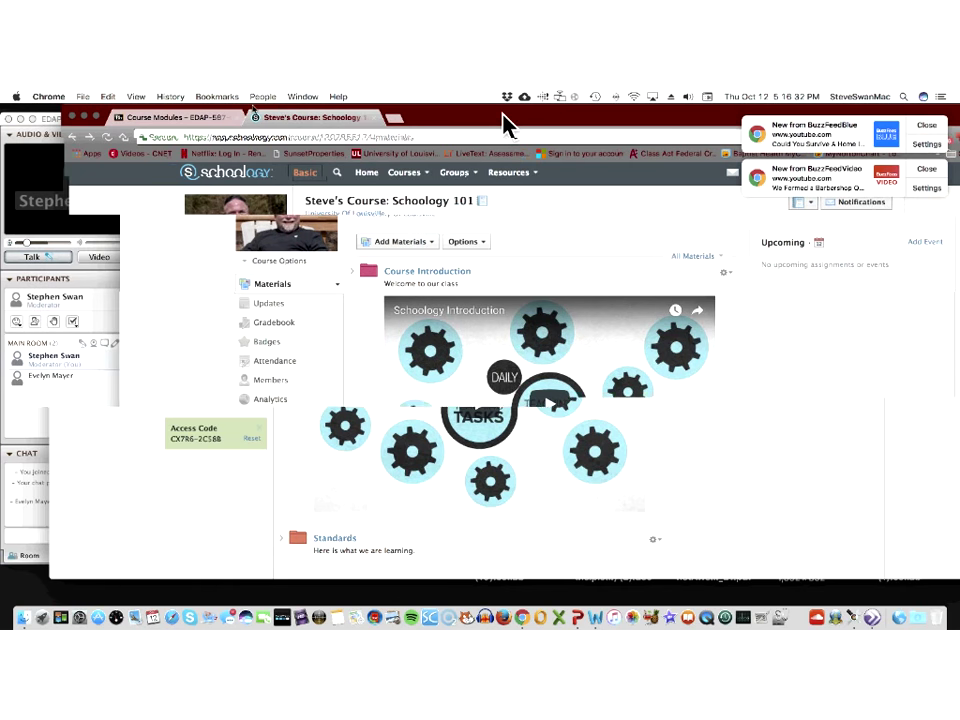
- Switch to the Blackboard Course Modules page and move the browser window aside to uncover the Collaborate session
{"action": "left_click", "coordinate": [279, 120]}
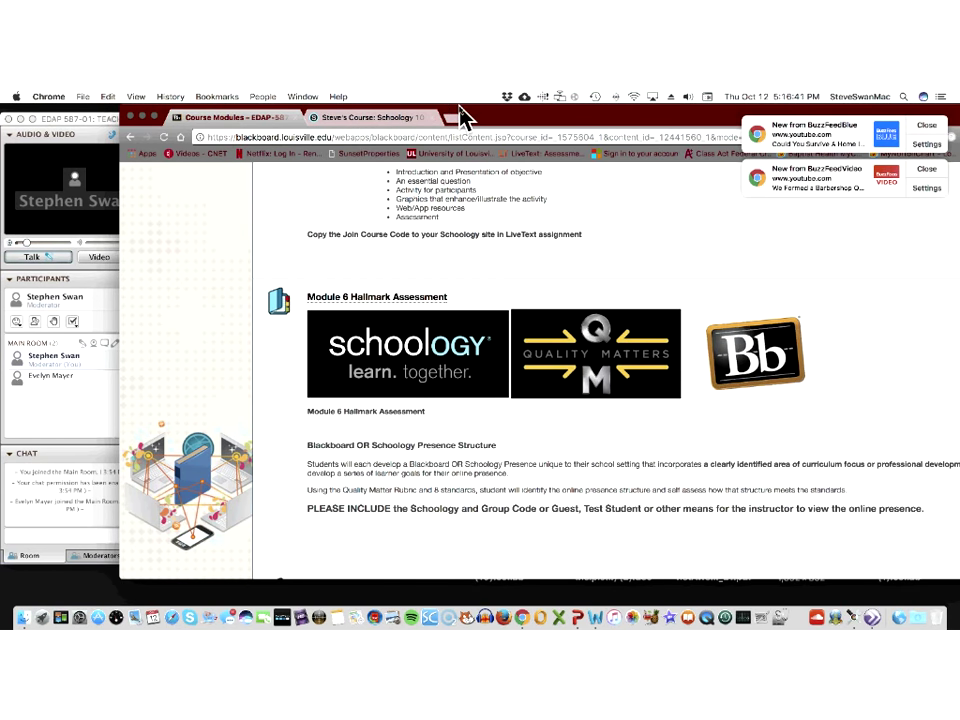
{"action": "left_click_drag", "start_coordinate": [489, 118], "coordinate": [536, 117]}
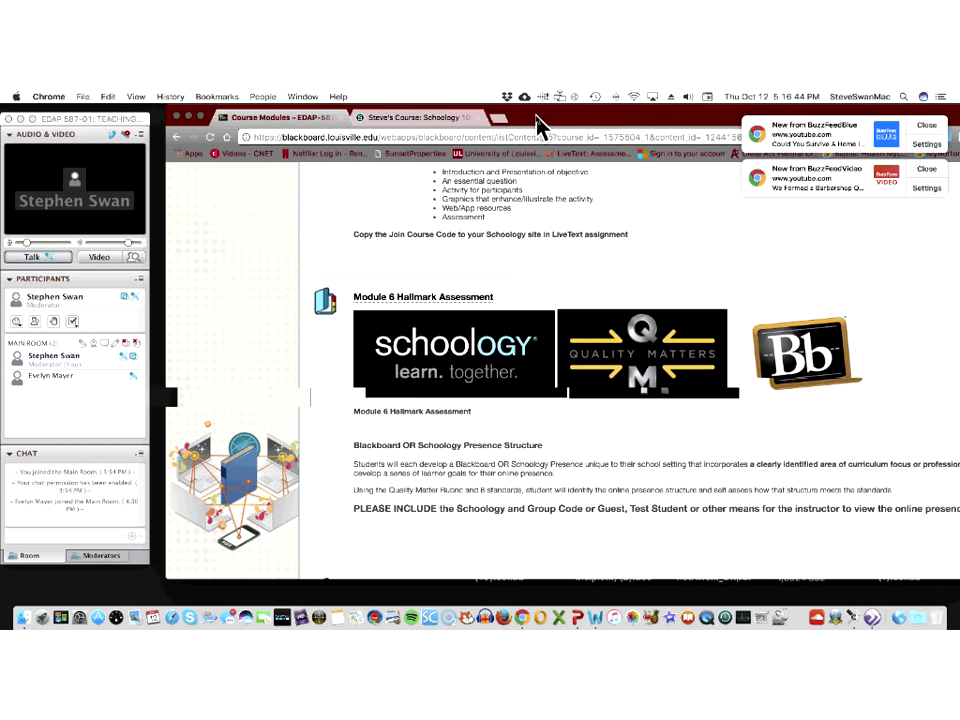